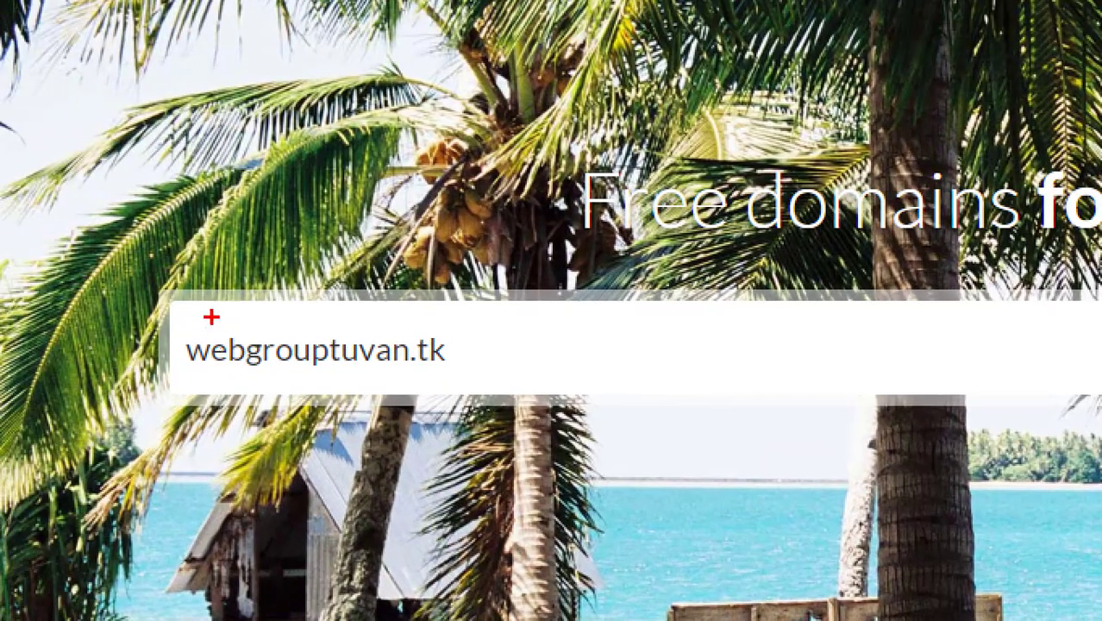
- Check webgrouptuvan.tk availability and select the free .tk domain
mouse_move(211, 317)
mouse_down()
mouse_move(186, 324)
mouse_move(267, 383)
mouse_move(474, 349)
mouse_move(240, 317)
mouse_up()
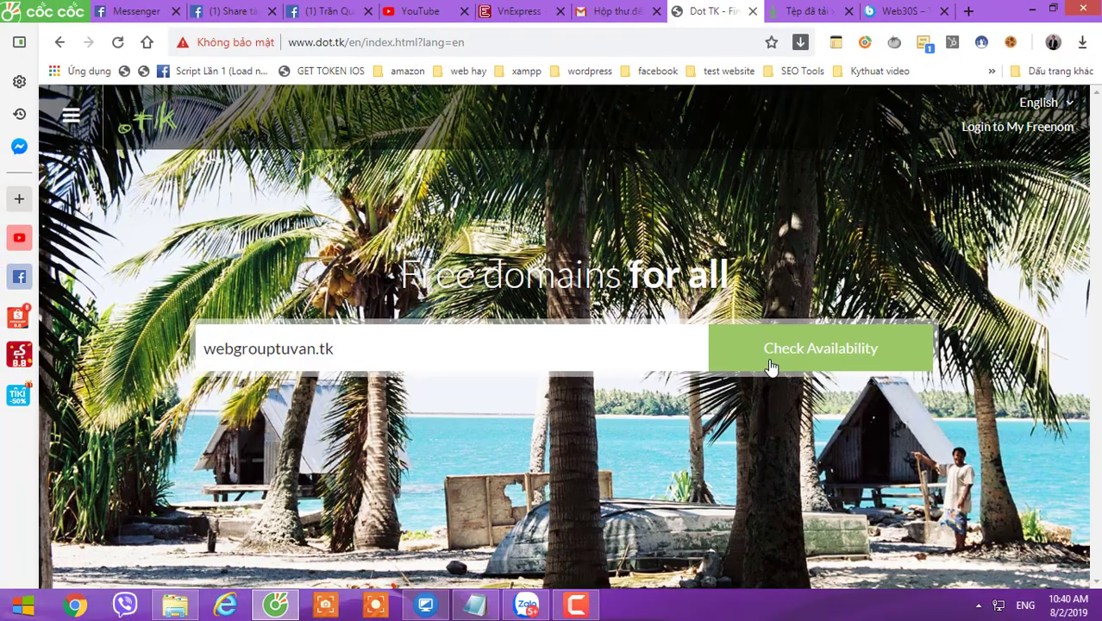
click(771, 366)
click(792, 351)
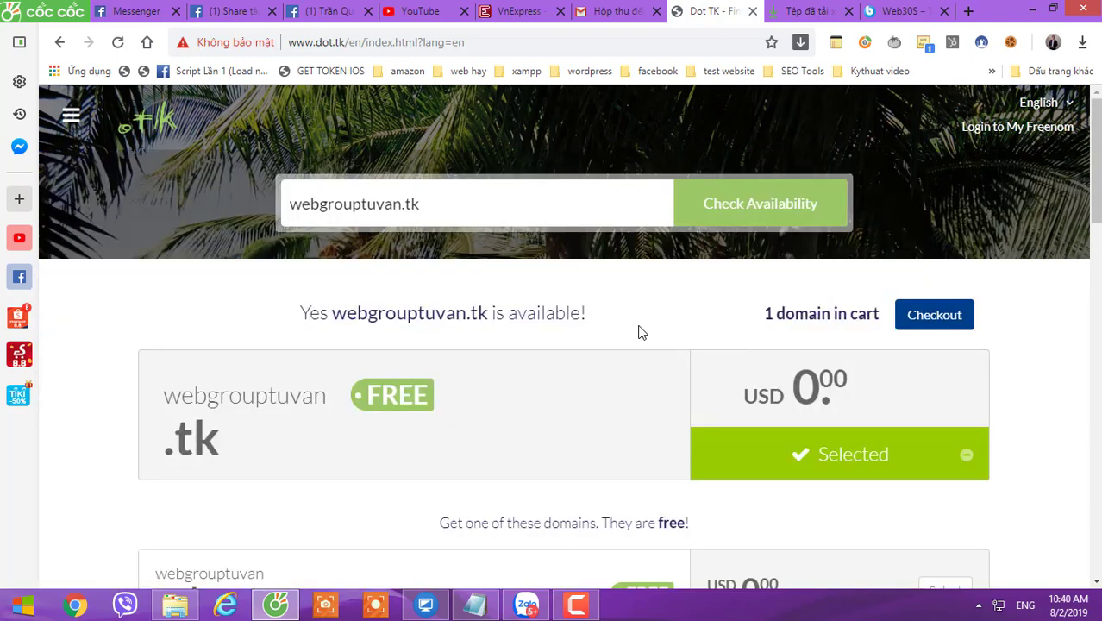
click(268, 401)
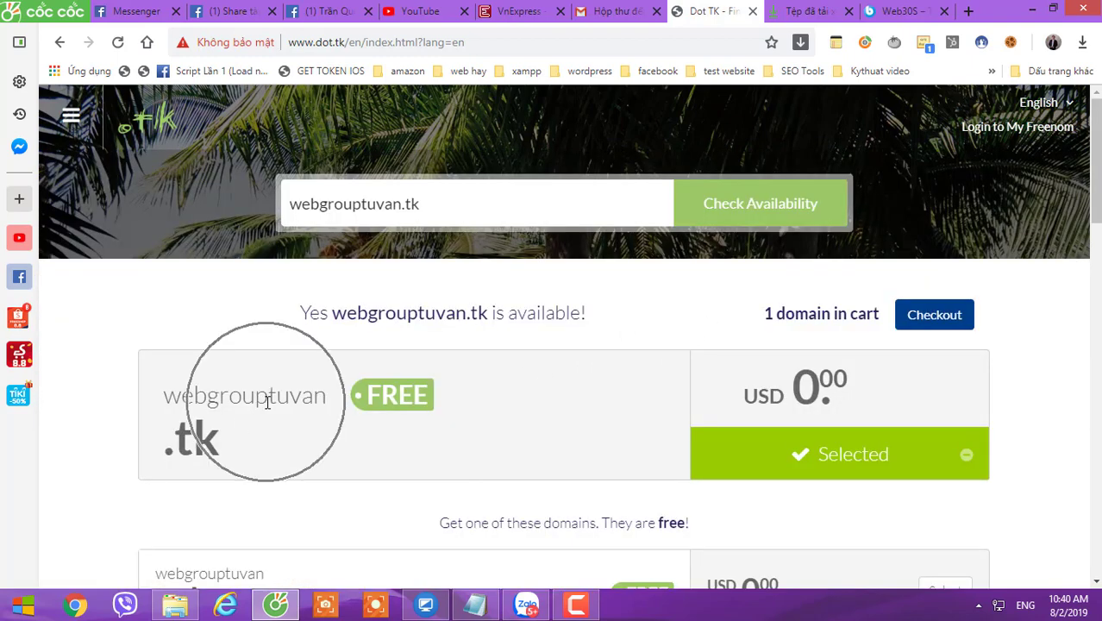
click(372, 404)
click(823, 382)
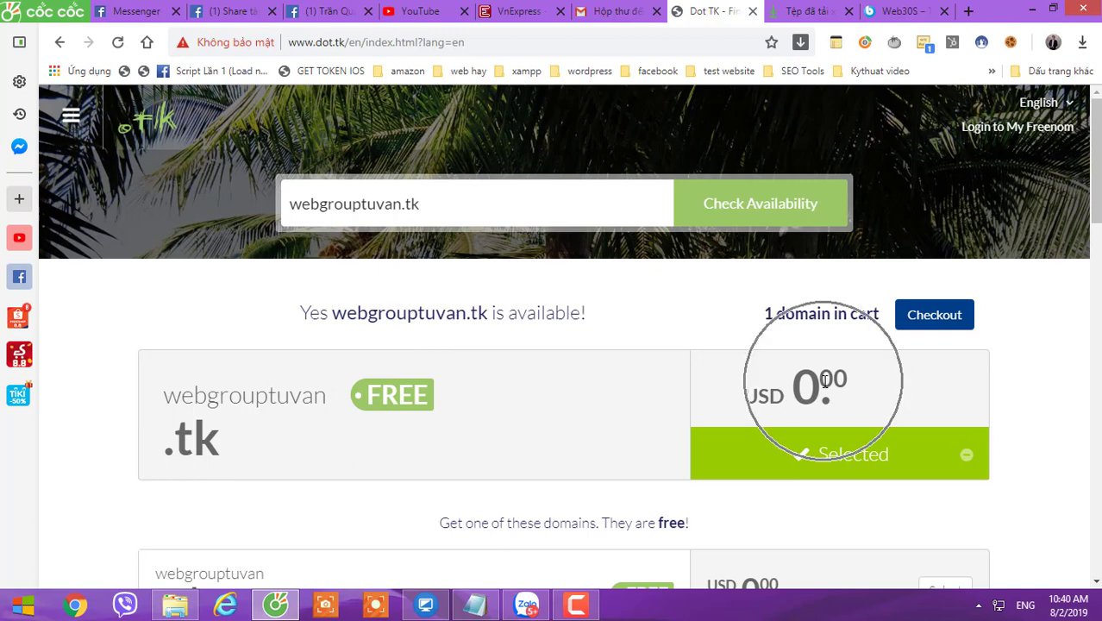
click(824, 382)
- Confirm the .tk result shows Selected and proceed to checkout
scroll(690, 444, down, 1)
scroll(690, 444, down, 1)
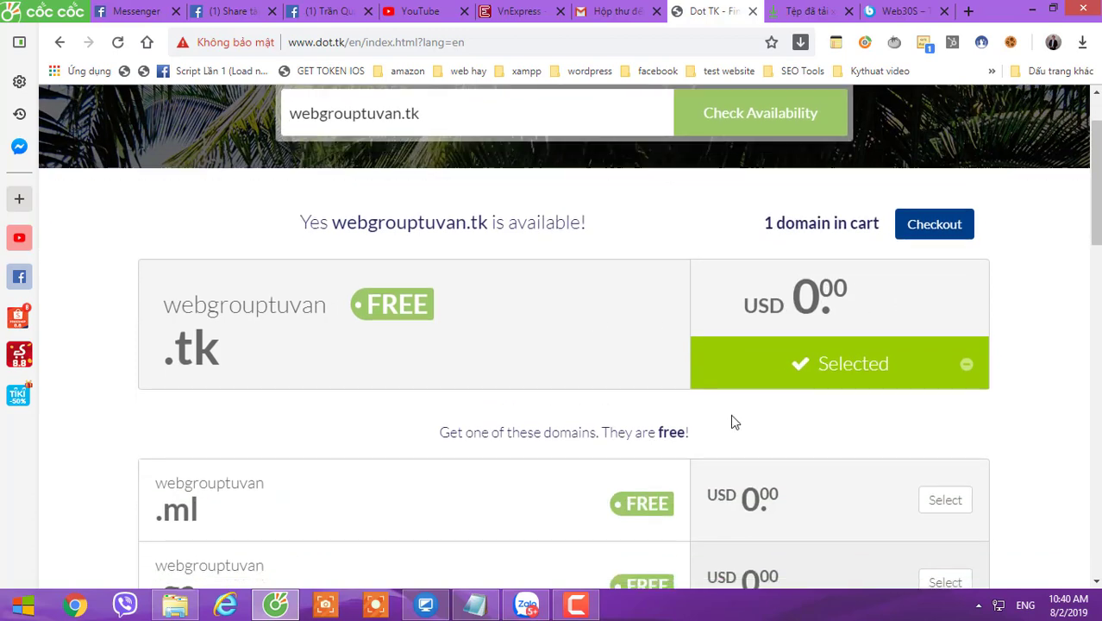
scroll(178, 320, down, 3)
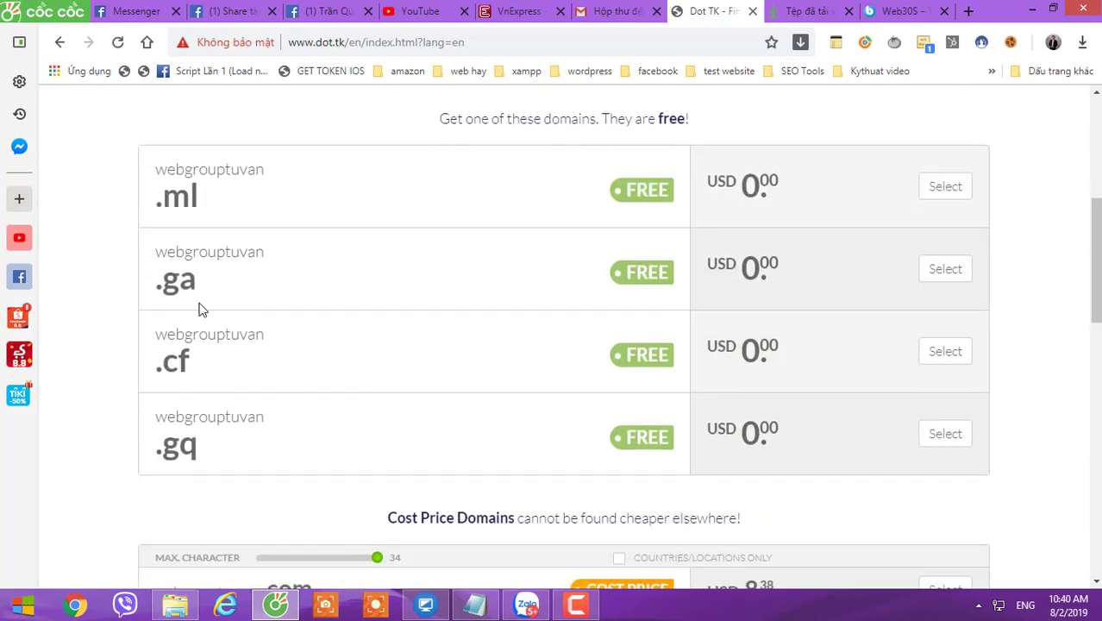
scroll(400, 377, up, 4)
click(827, 380)
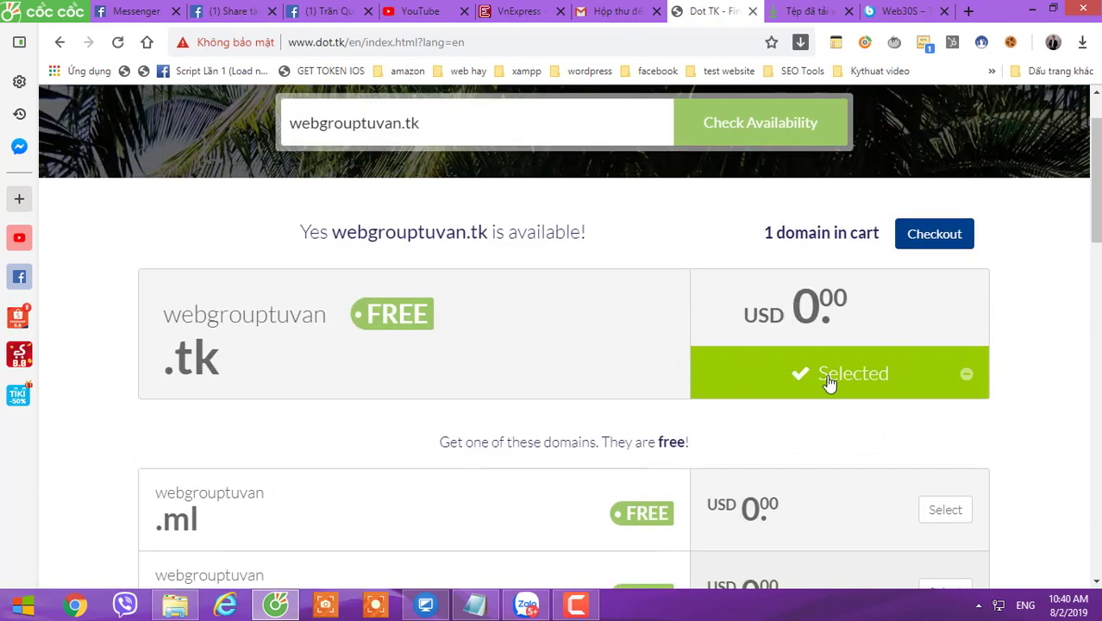
click(928, 243)
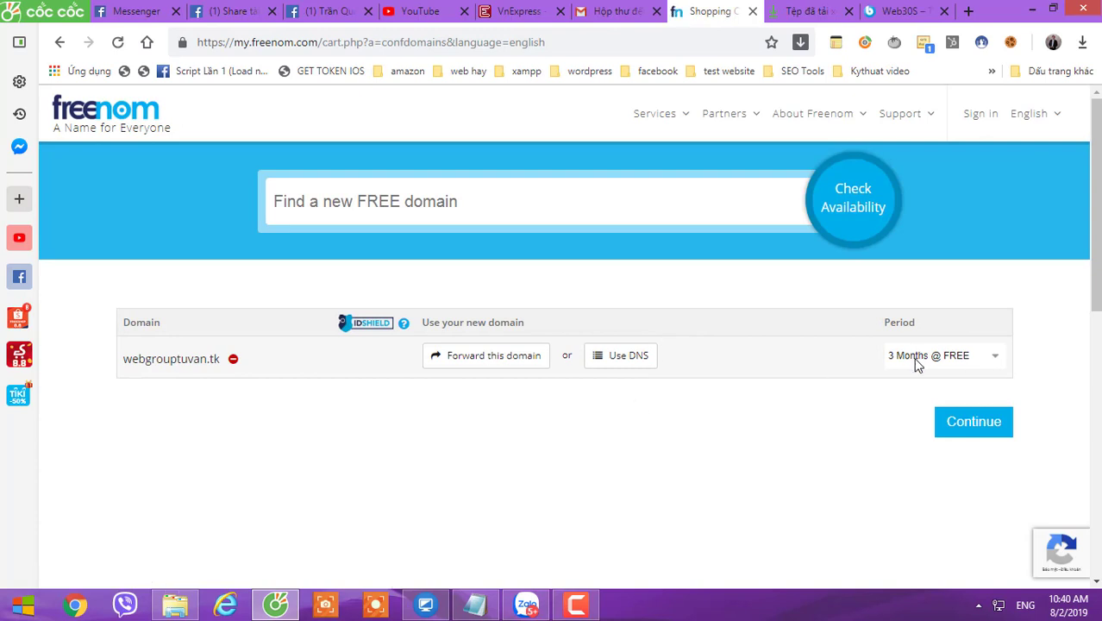
- Choose the 12 Months @ FREE period and bring up Freenom's DNS setup
click(916, 363)
scroll(946, 328, down, 1)
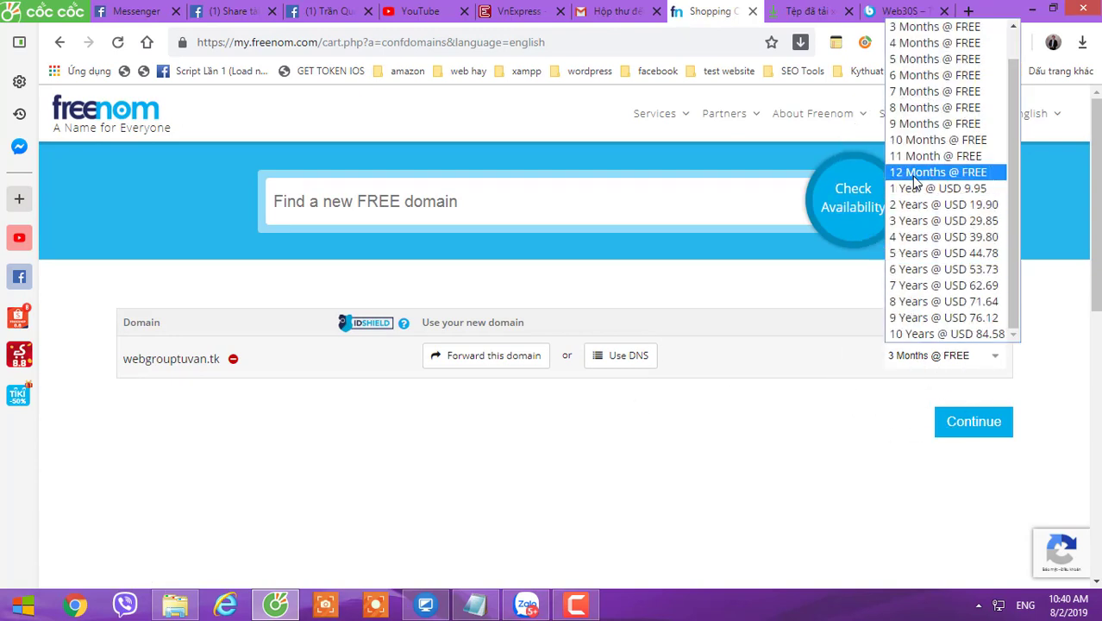
click(916, 175)
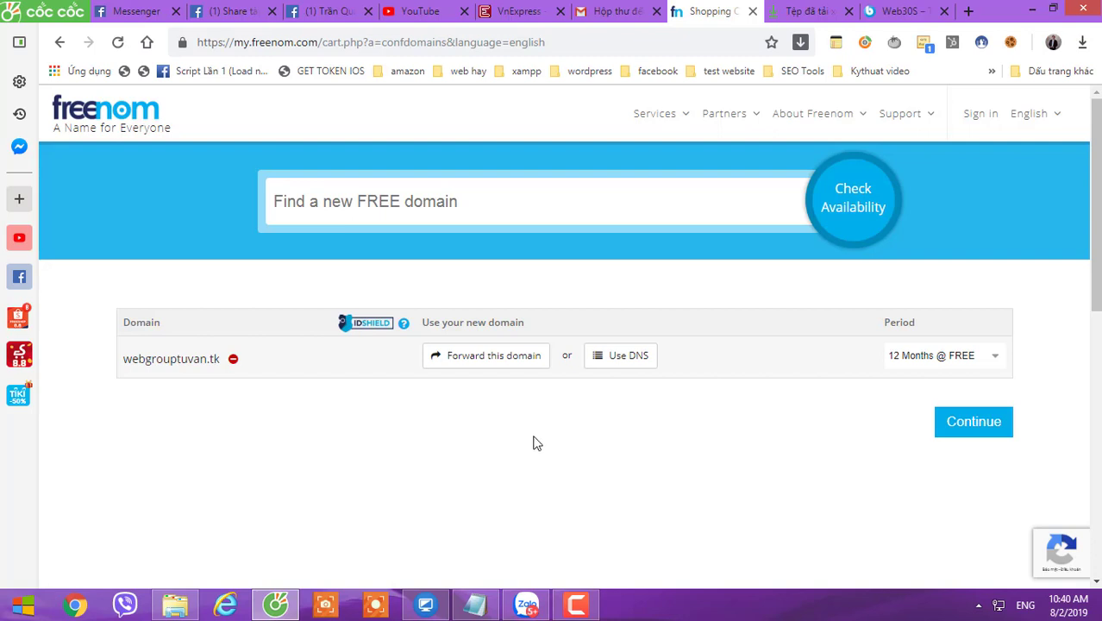
click(620, 360)
scroll(640, 442, down, 1)
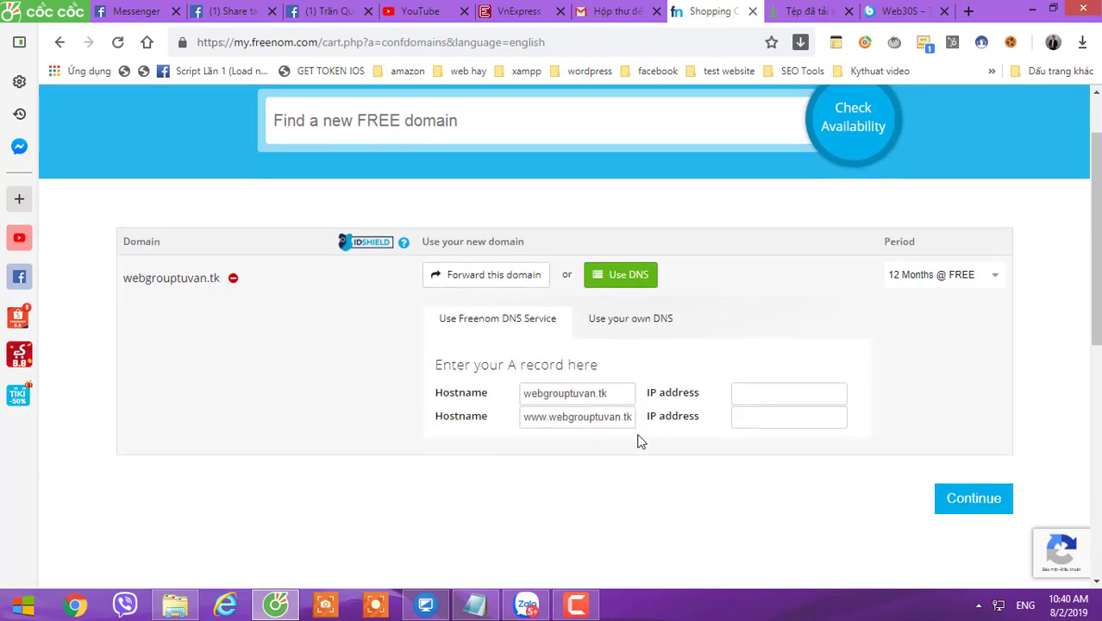
click(642, 326)
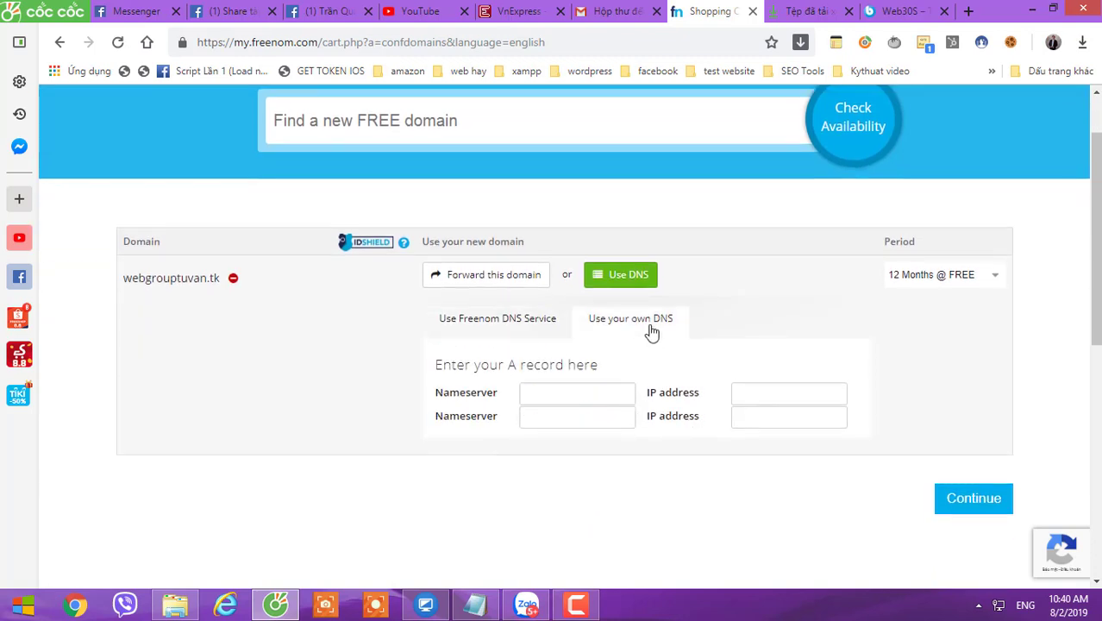
click(526, 328)
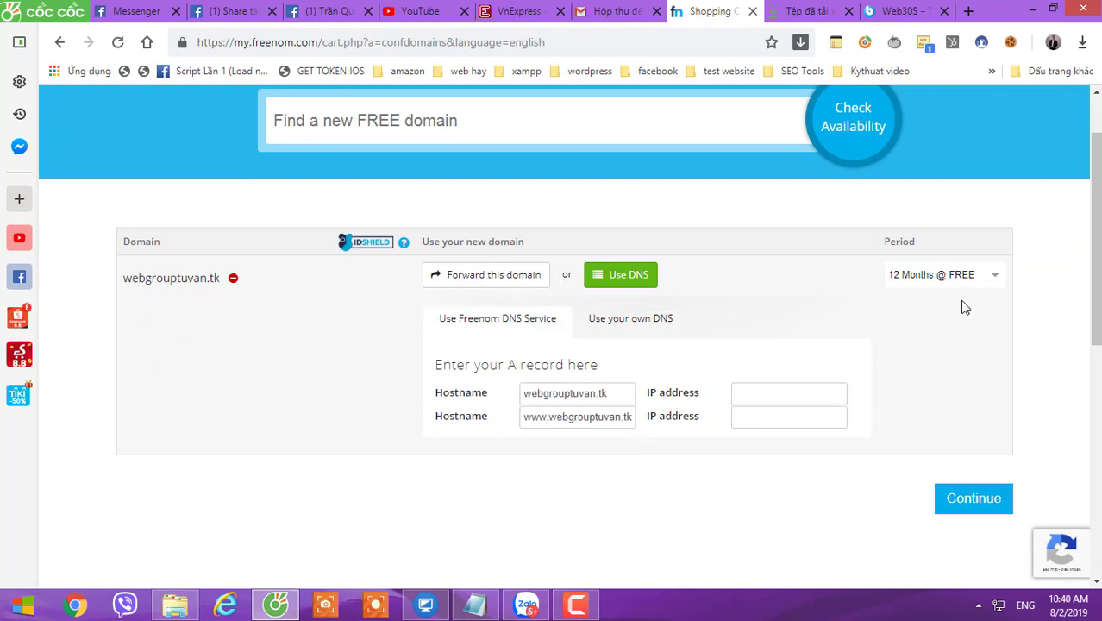
click(977, 501)
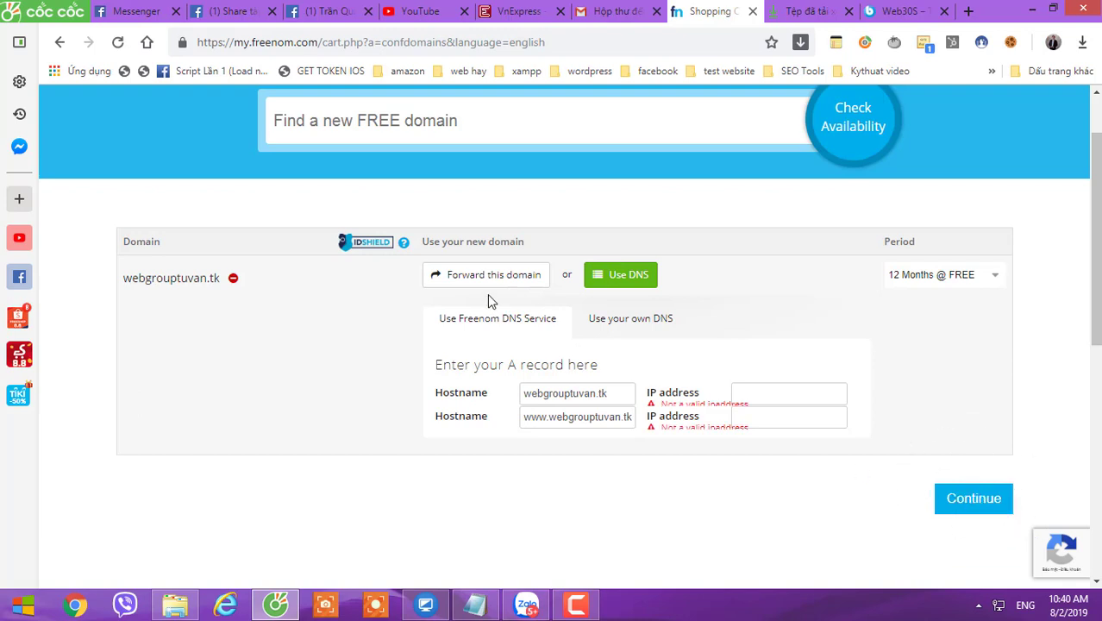
- Return to Freenom's own DNS record form after viewing the forwarding and nameserver options
click(780, 403)
click(279, 399)
click(496, 281)
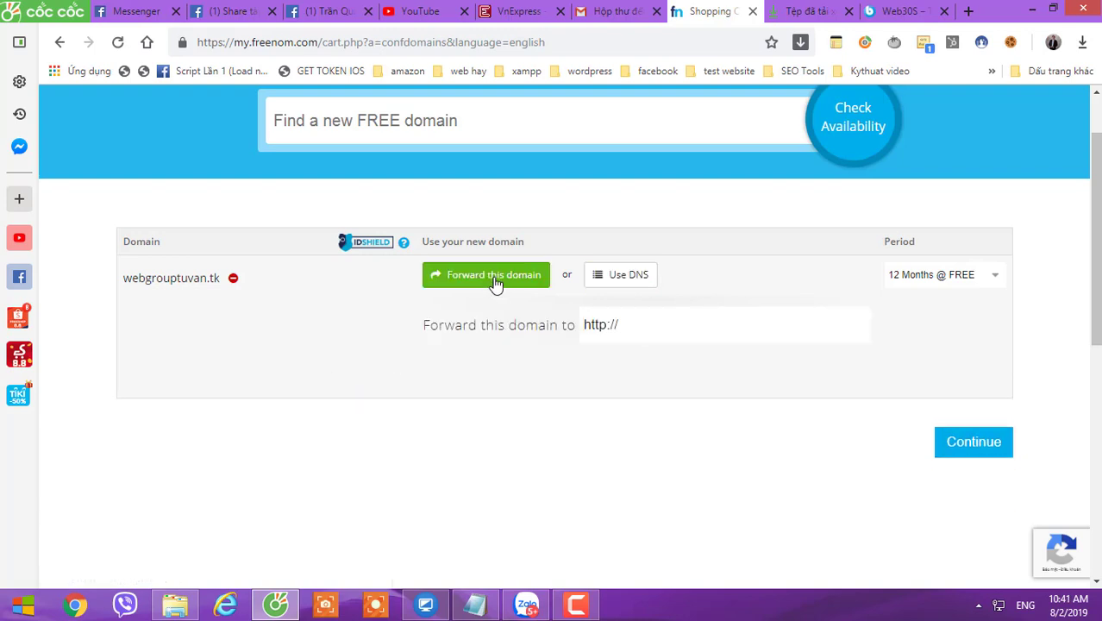
click(613, 283)
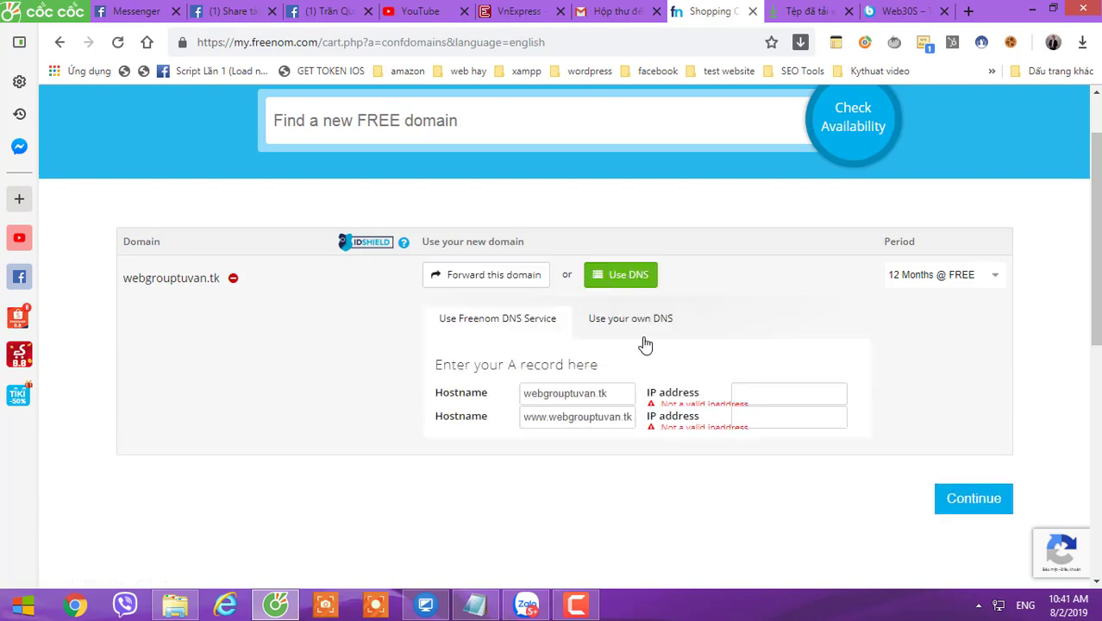
click(615, 320)
click(522, 320)
- Enter 8.8.8.8 in both IP address fields and continue to checkout
click(787, 395)
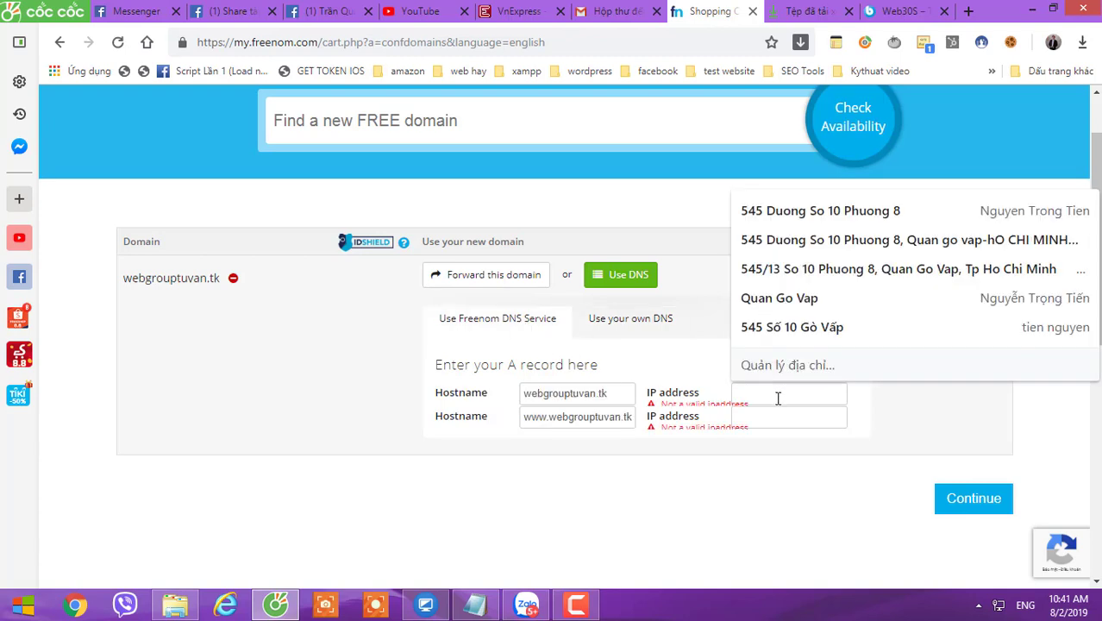
text(8.8.8.8)
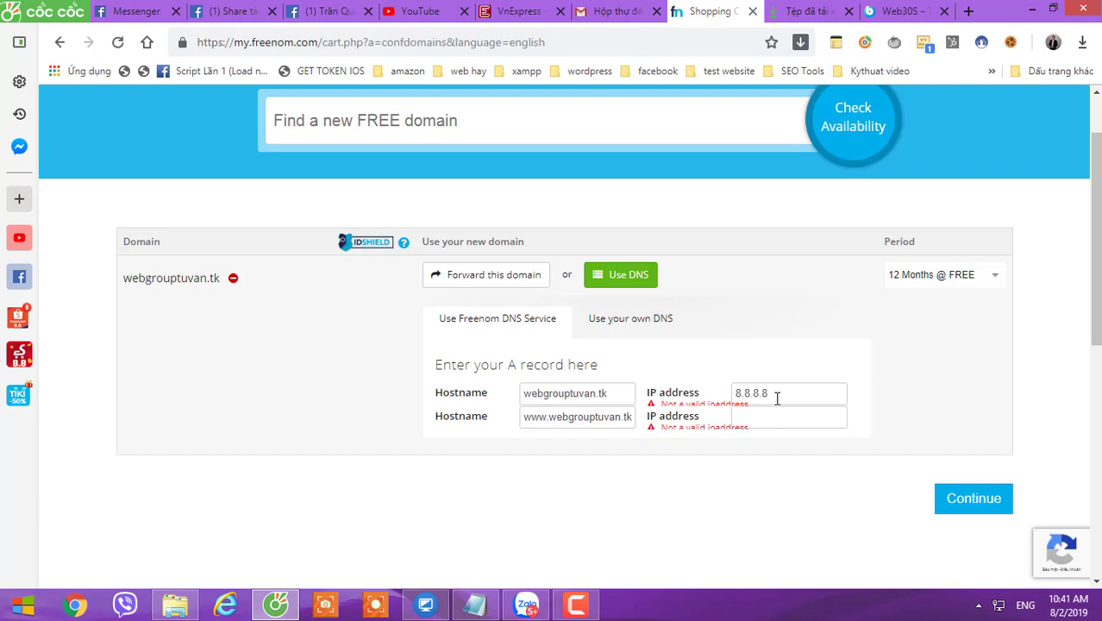
key(ctrl+a)
key(ctrl+c)
click(765, 414)
key(ctrl+v)
click(967, 502)
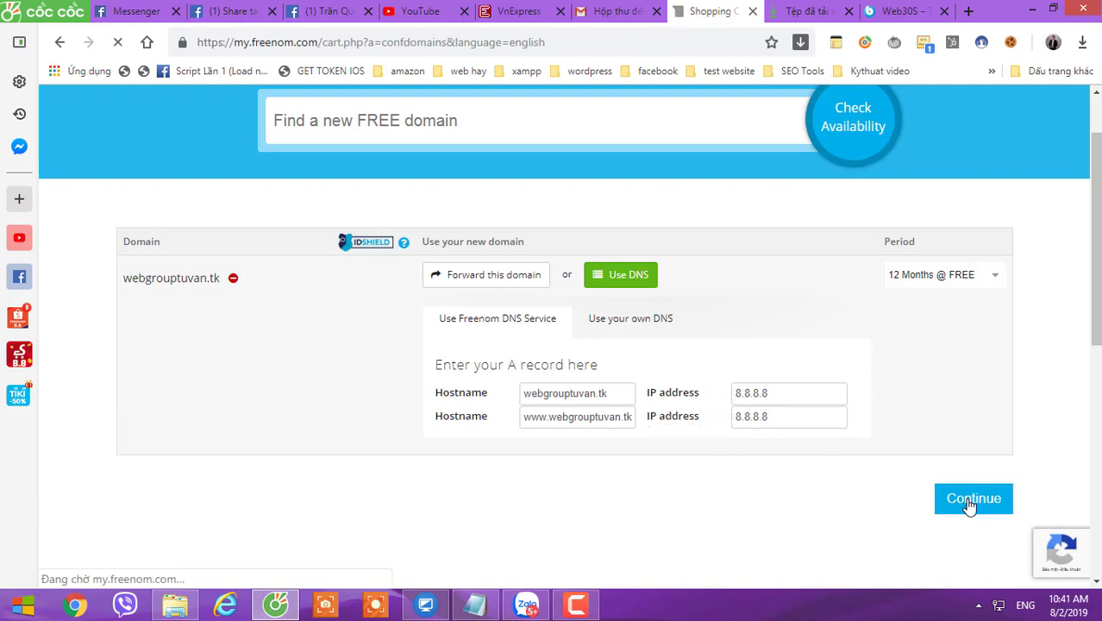
click(968, 503)
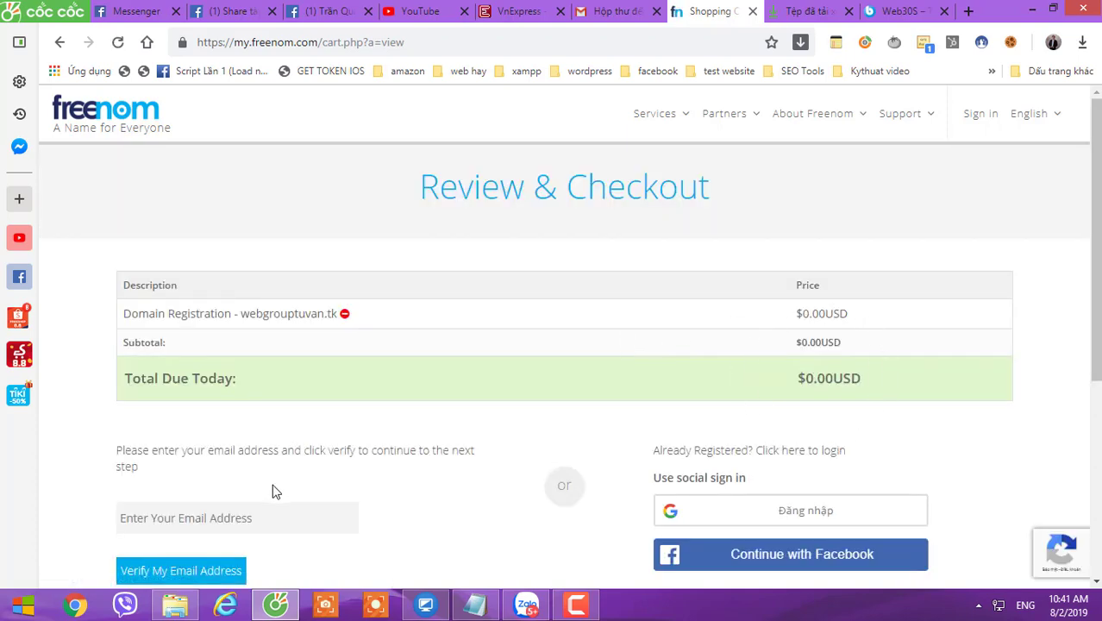
- Scroll to the email verification notice on the $0.00USD checkout and launch a new Chrome window
scroll(274, 489, down, 2)
click(694, 321)
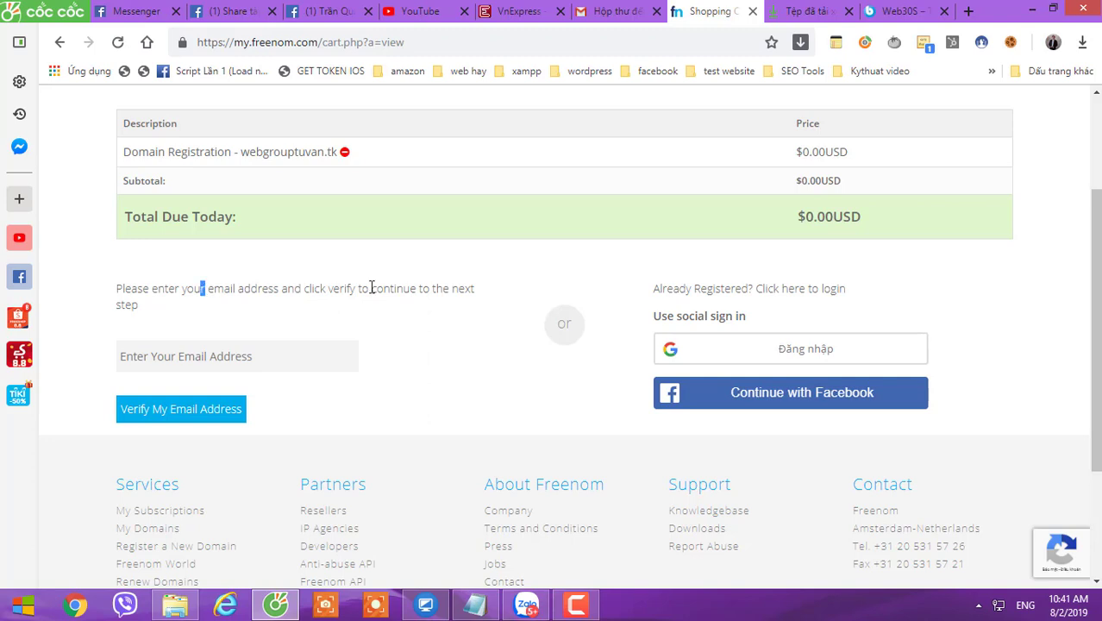
drag(201, 288, 372, 288)
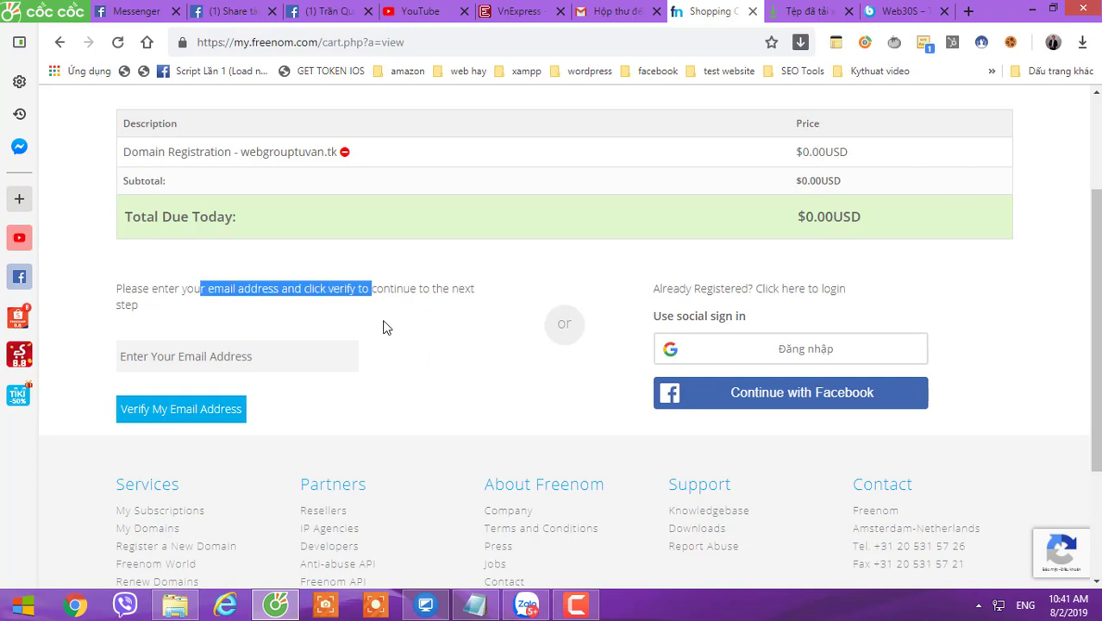
click(75, 607)
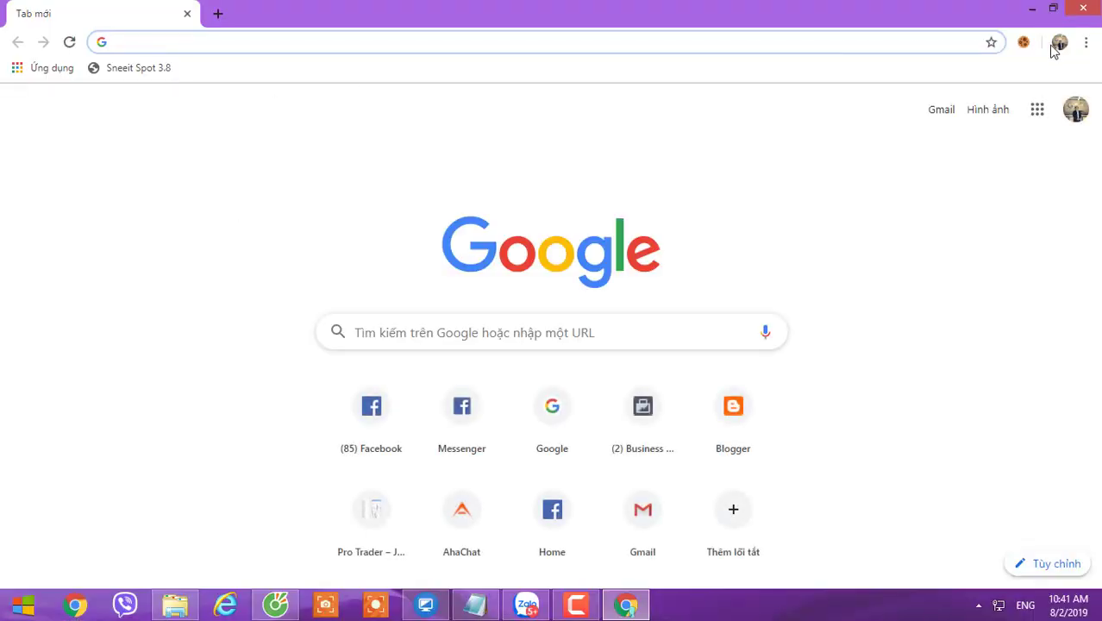
- Switch to another Chrome profile and open Gmail
click(1059, 43)
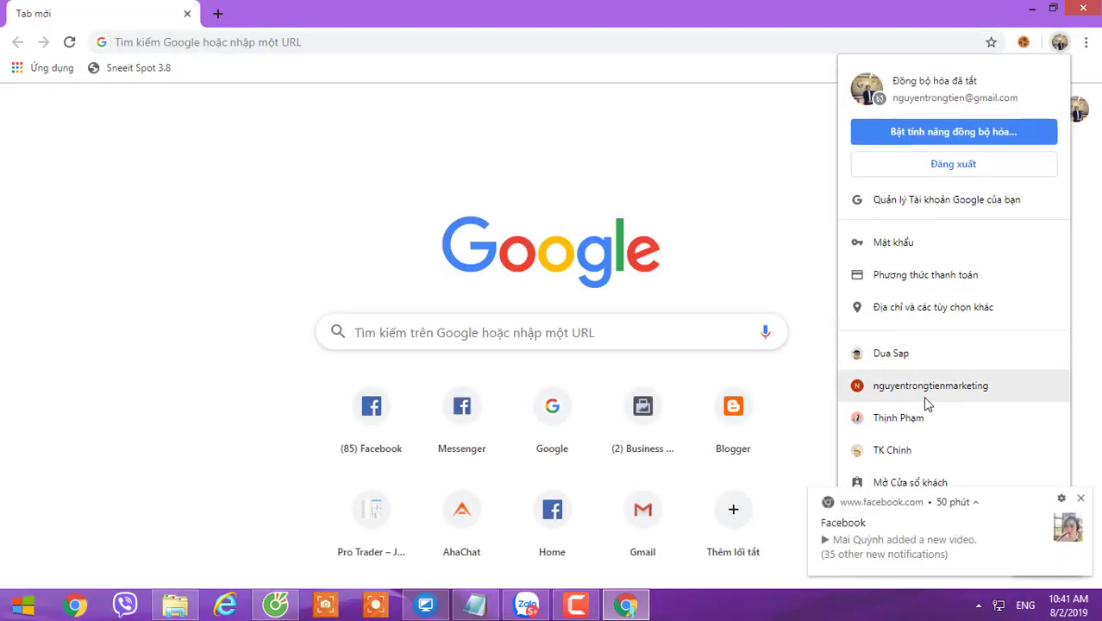
click(910, 420)
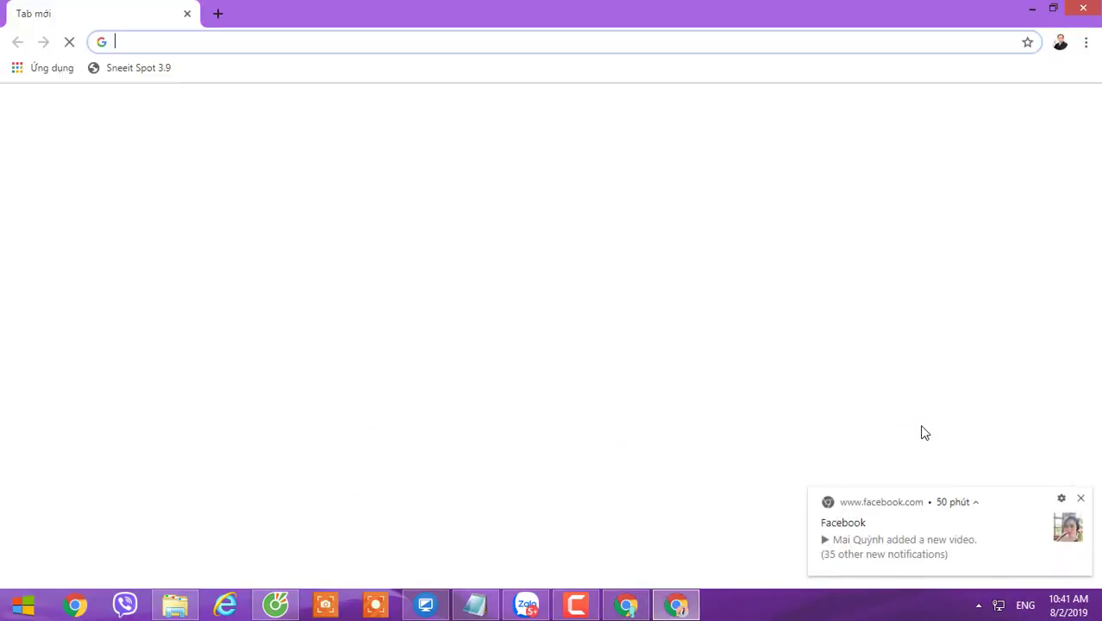
click(1082, 500)
text(gmail.com)
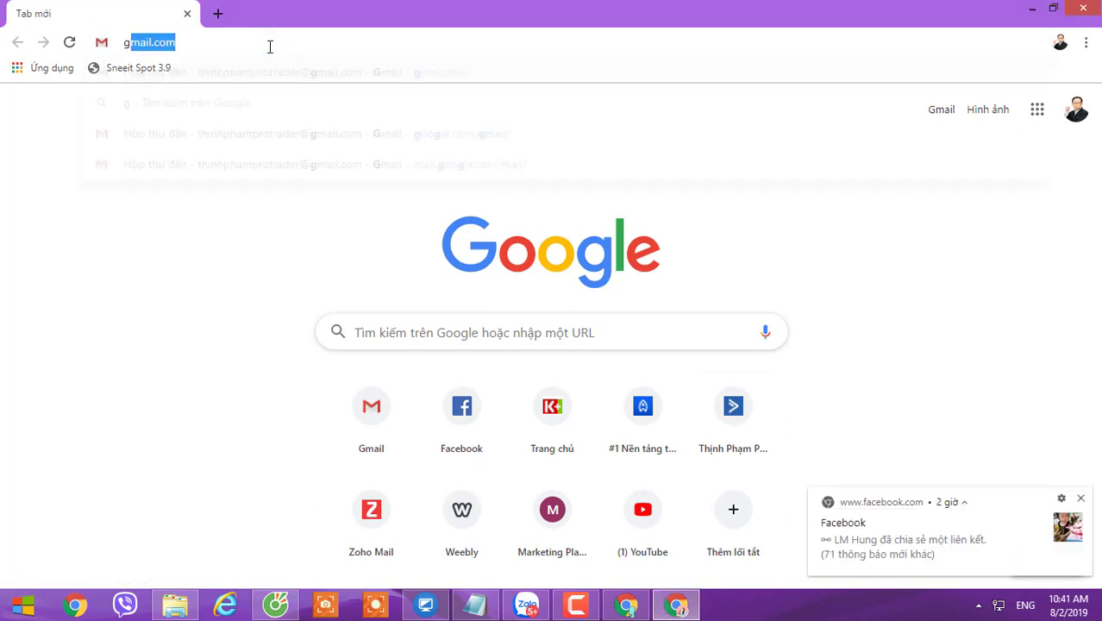
key(Return)
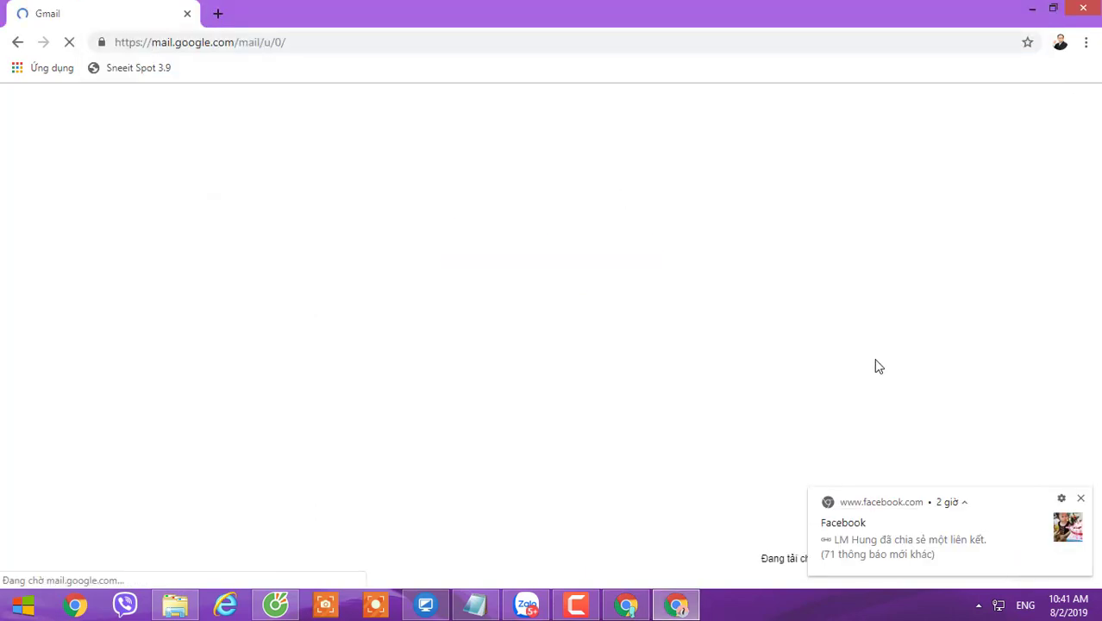
click(1081, 499)
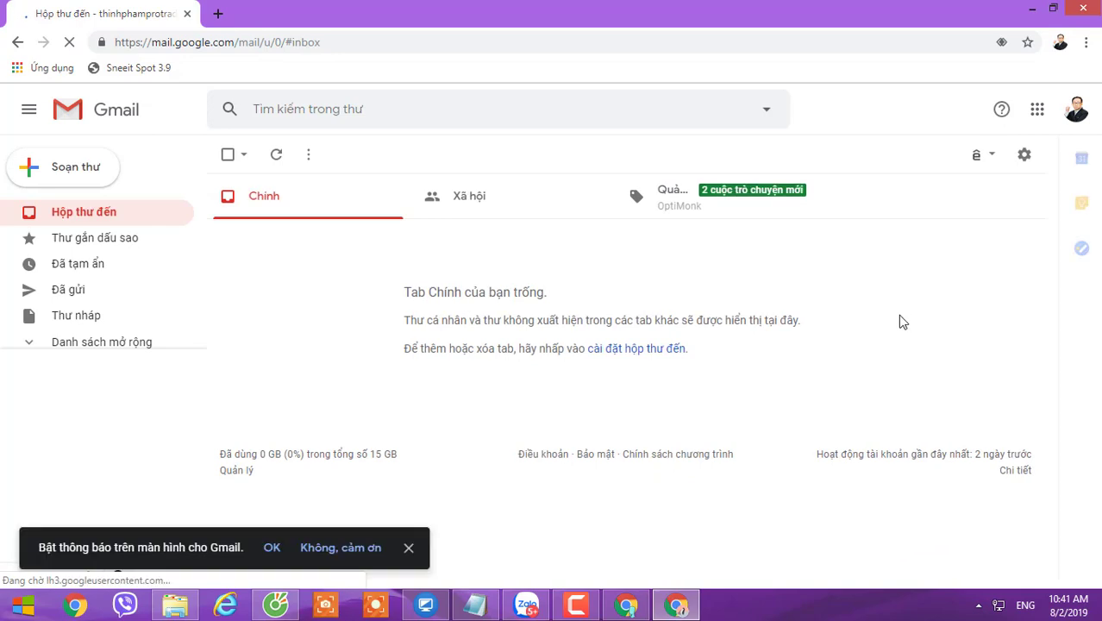
- Copy the signed-in account's email address and close the Chrome windows
click(1076, 110)
drag(929, 167, 1080, 167)
key(ctrl+c)
key(Escape)
click(1084, 115)
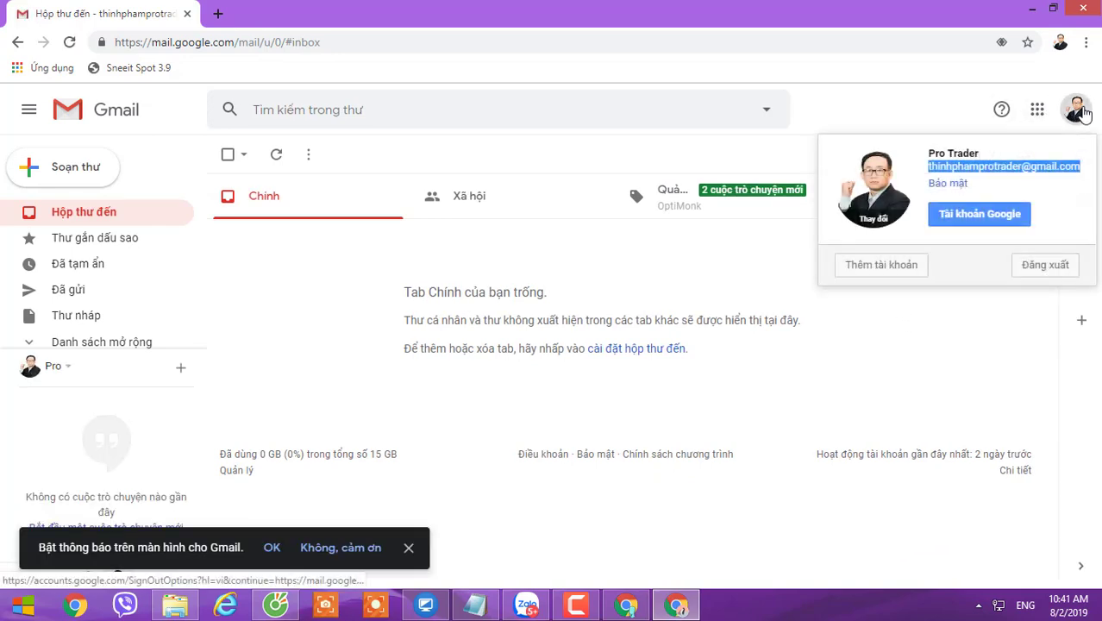
key(alt+Tab)
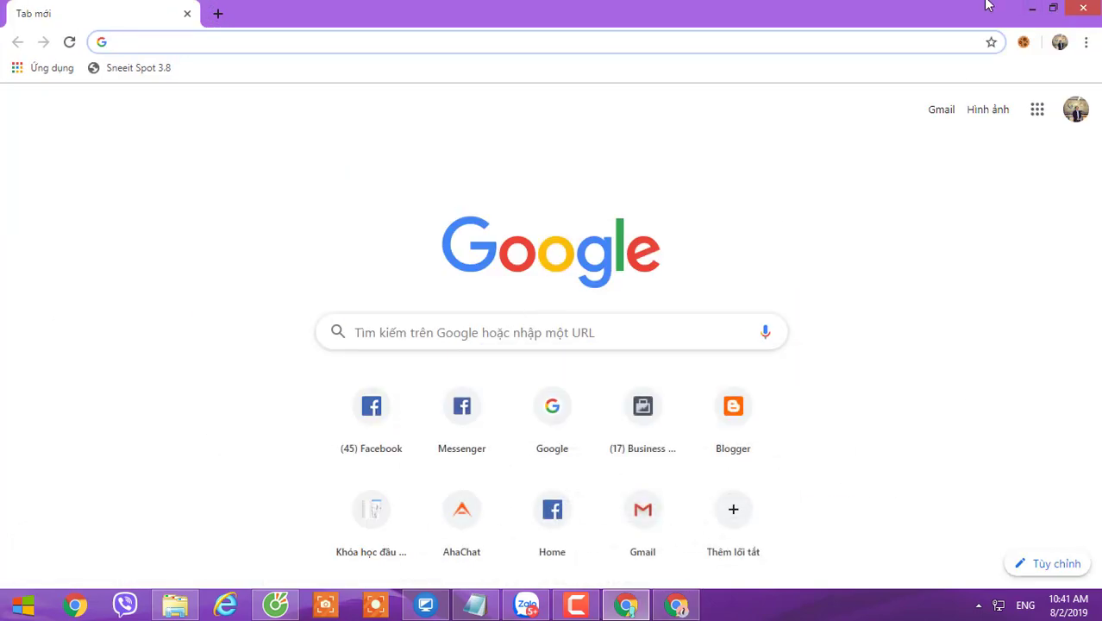
click(1083, 7)
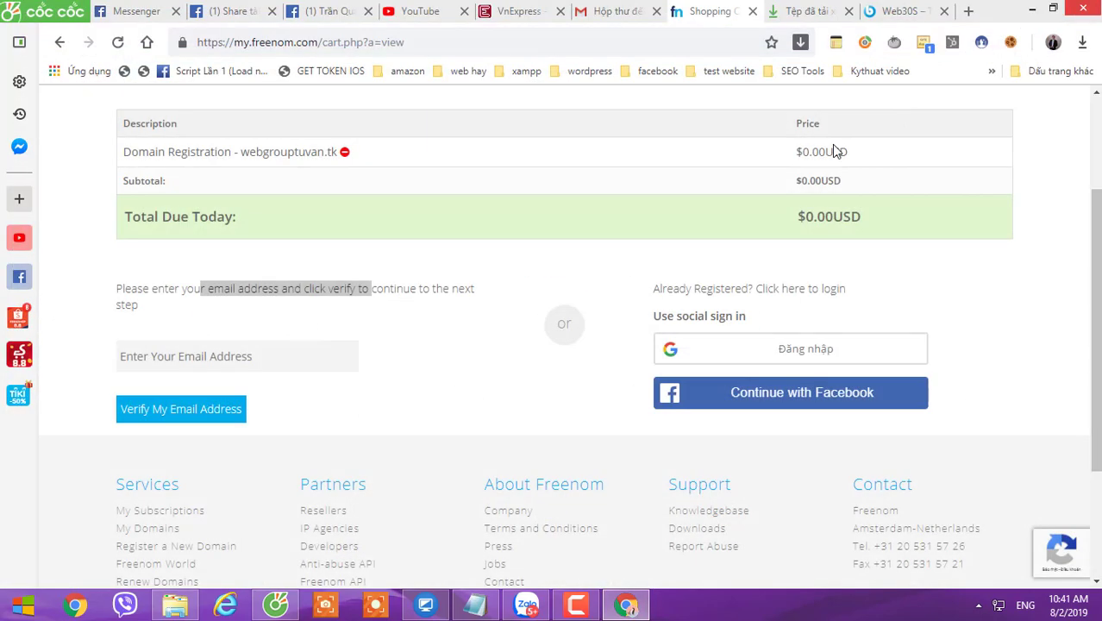
key(ctrl+v)
click(187, 361)
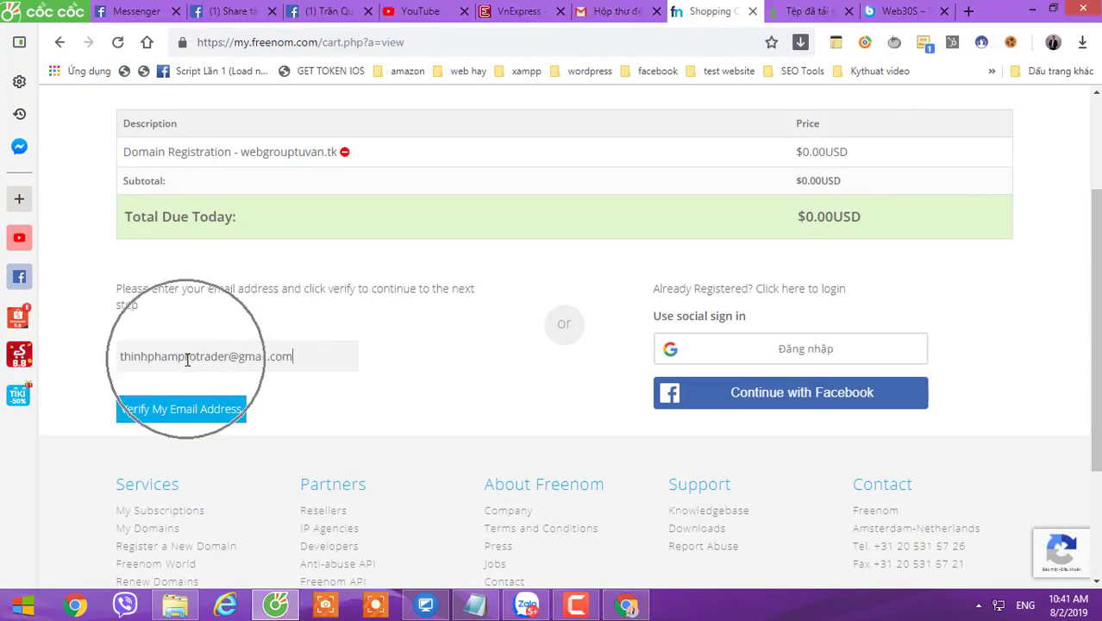
click(176, 412)
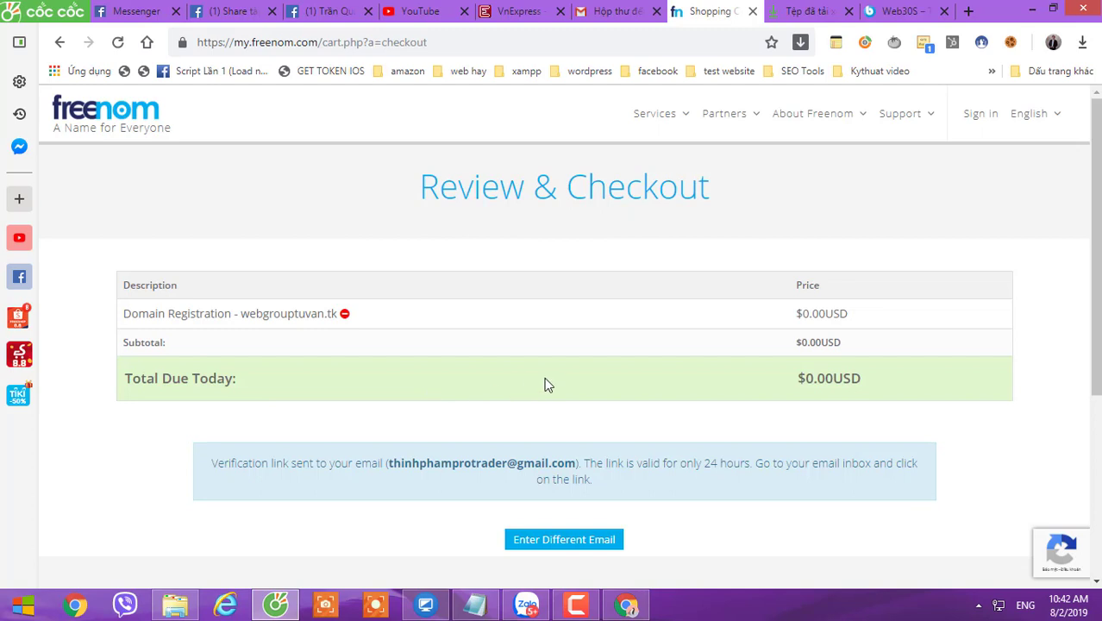
- Read the verification notice with its 24-hour validity note, then bring up the Gmail inbox
scroll(545, 385, down, 1)
drag(272, 384, 354, 384)
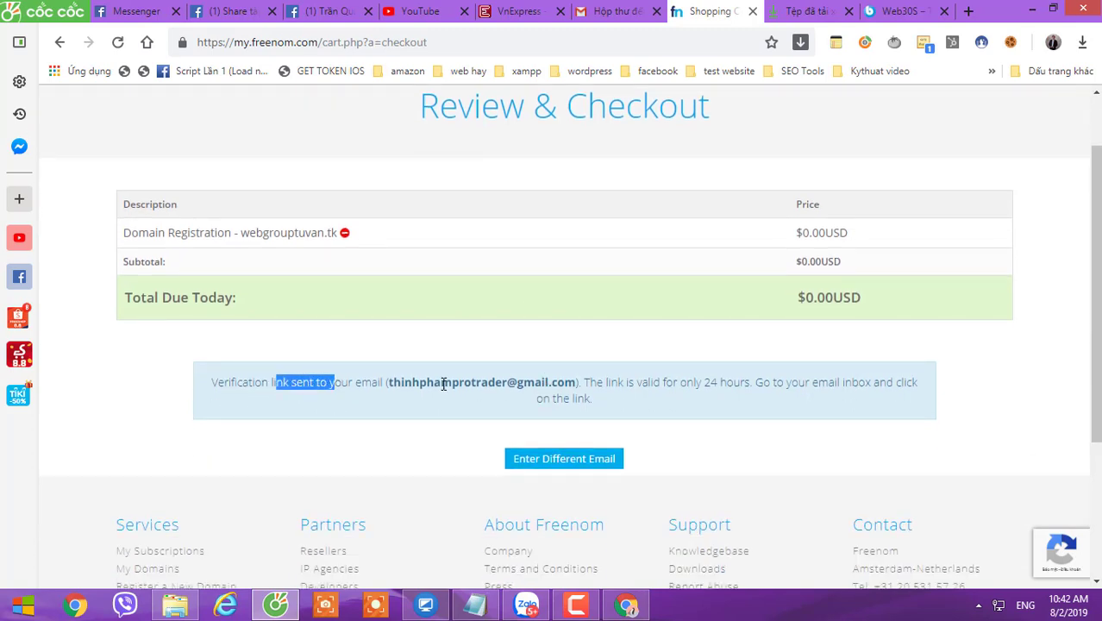
drag(442, 384, 819, 401)
click(640, 384)
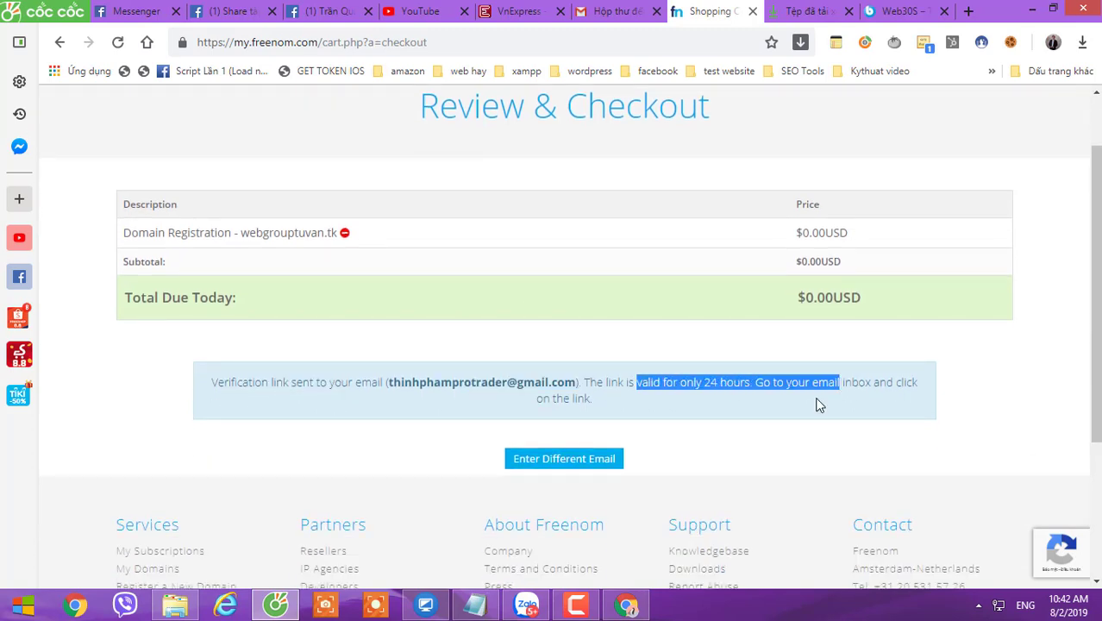
click(601, 410)
click(594, 405)
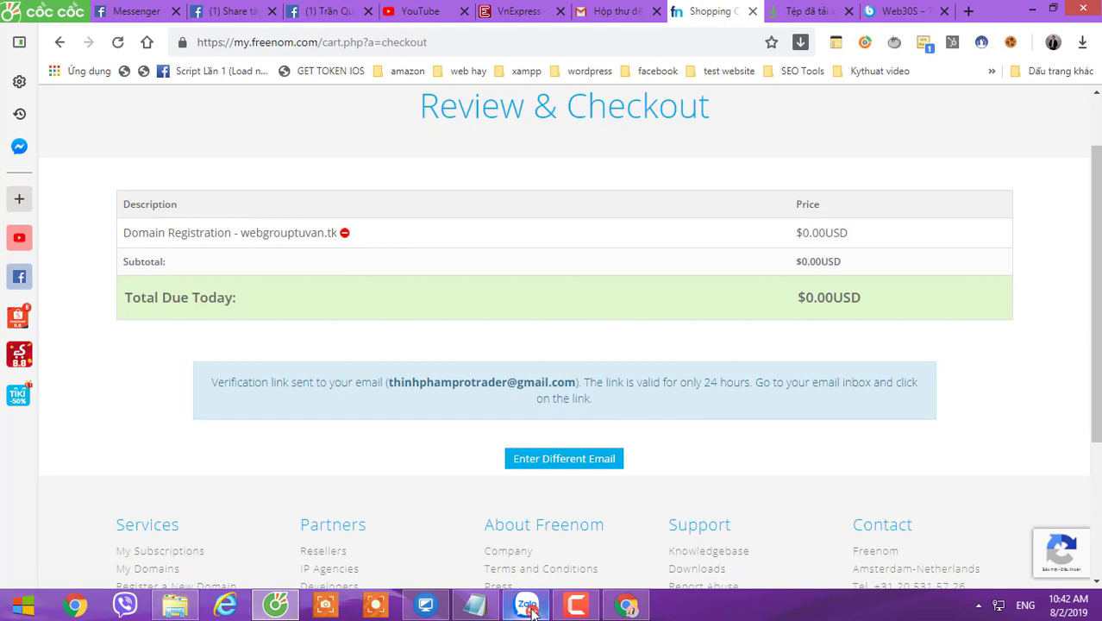
click(626, 604)
click(669, 200)
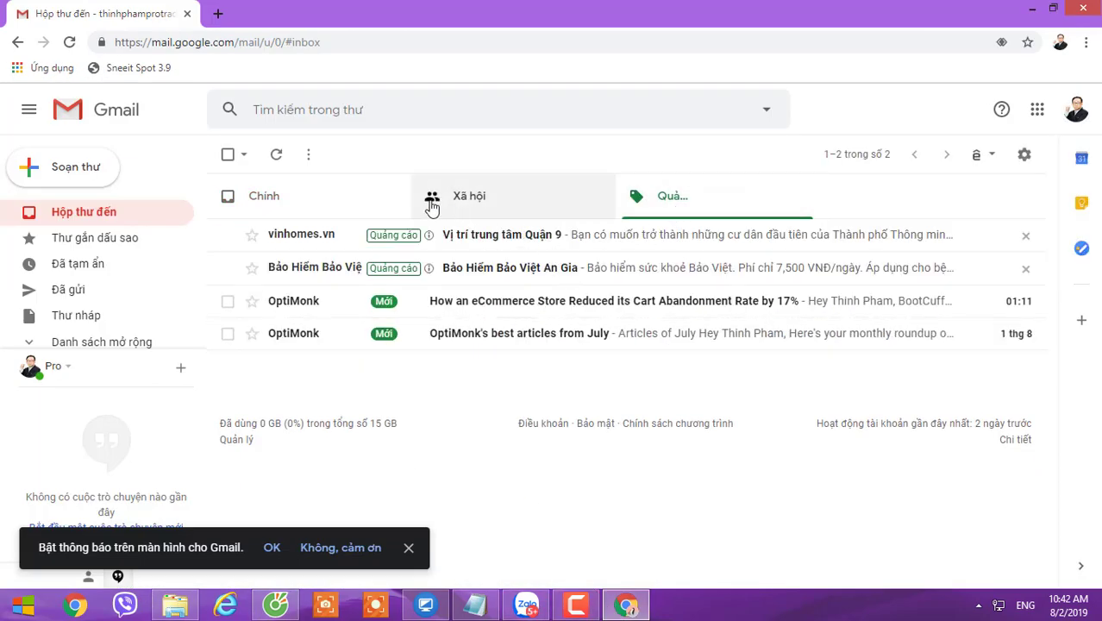
- Refresh the Primary inbox, open Freenom's Email Verification message and copy its link address
click(285, 197)
click(277, 162)
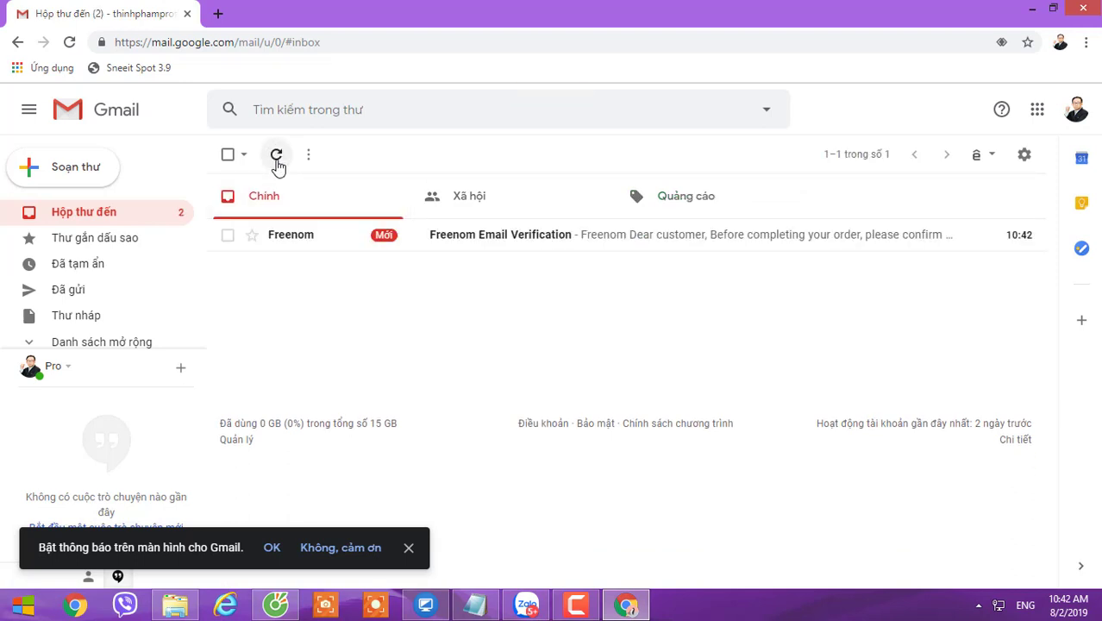
click(359, 242)
scroll(590, 379, down, 3)
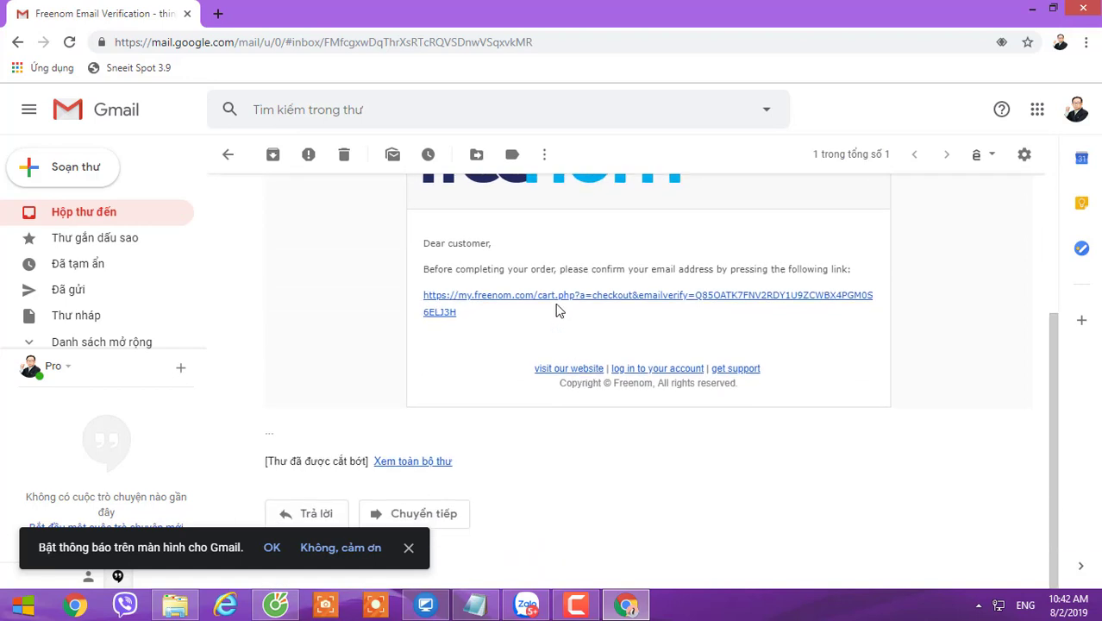
right_click(557, 302)
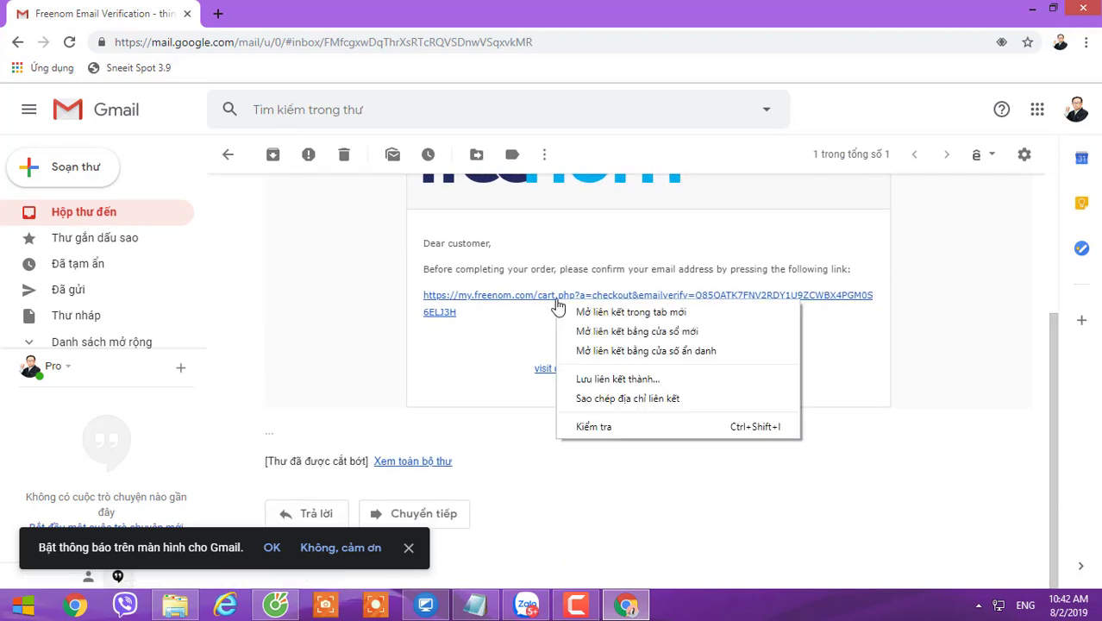
click(598, 398)
click(276, 605)
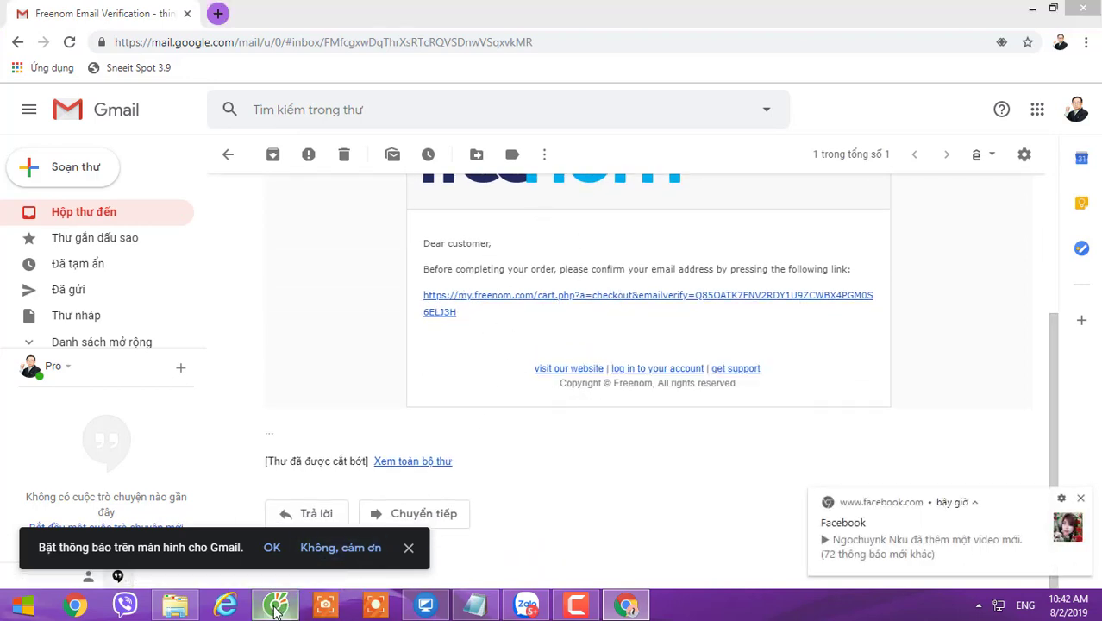
- Load the verification link in a new tab and close the Web30S and downloads tabs
click(969, 12)
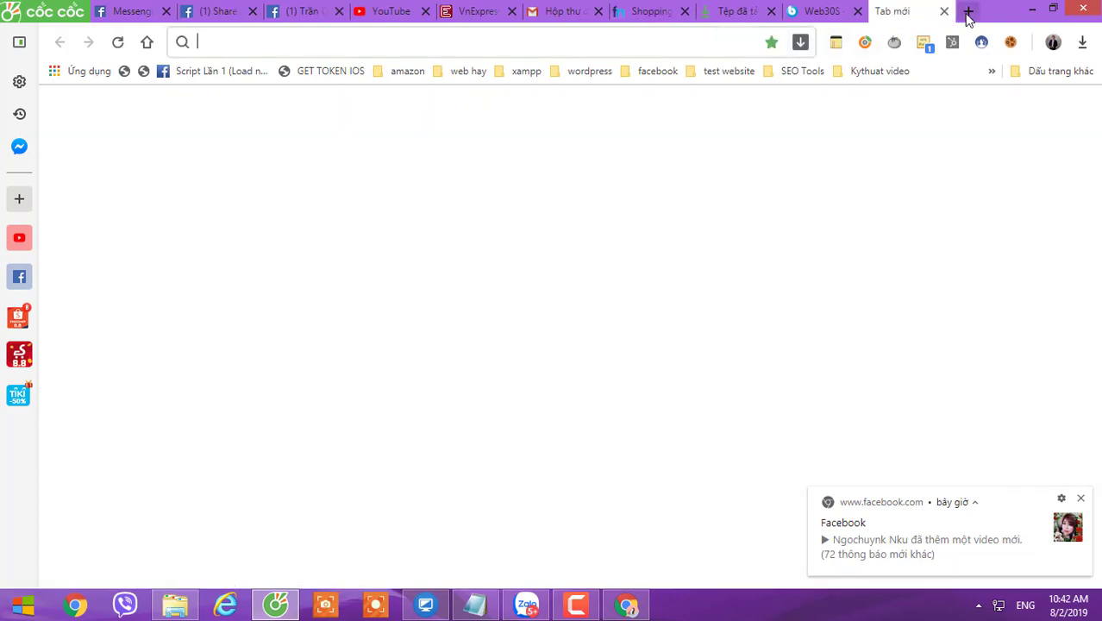
key(ctrl+v)
key(Return)
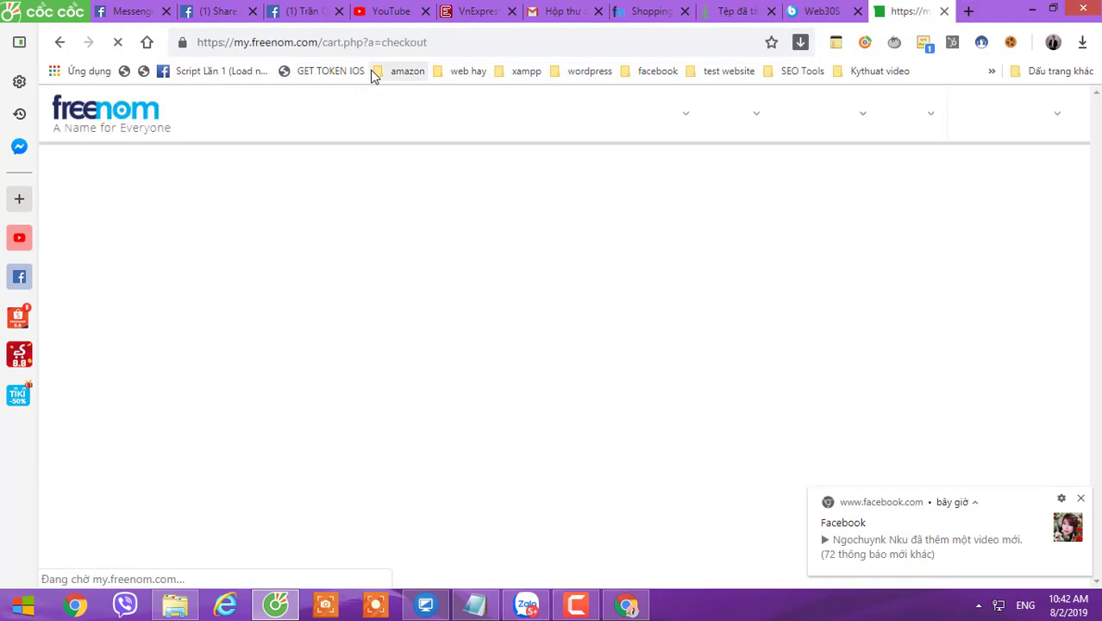
click(858, 12)
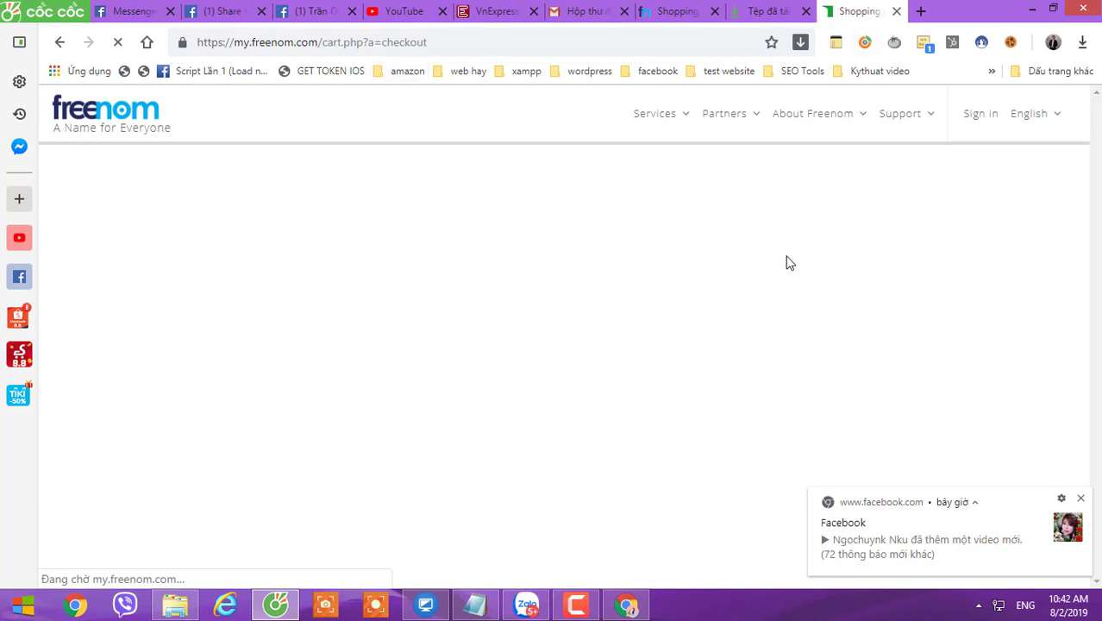
click(850, 12)
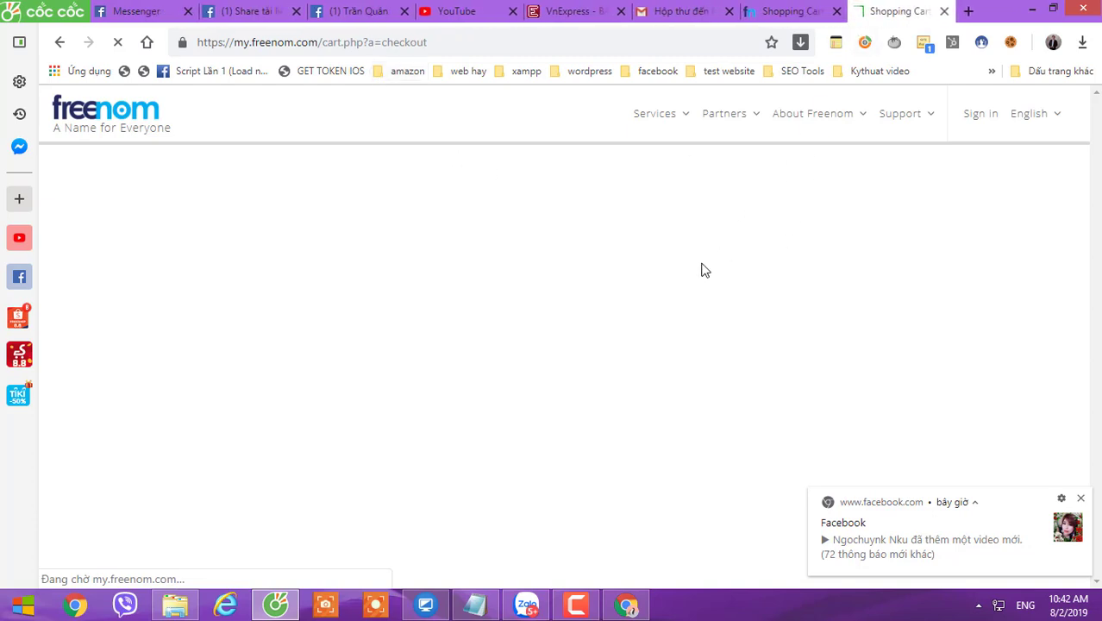
click(1080, 505)
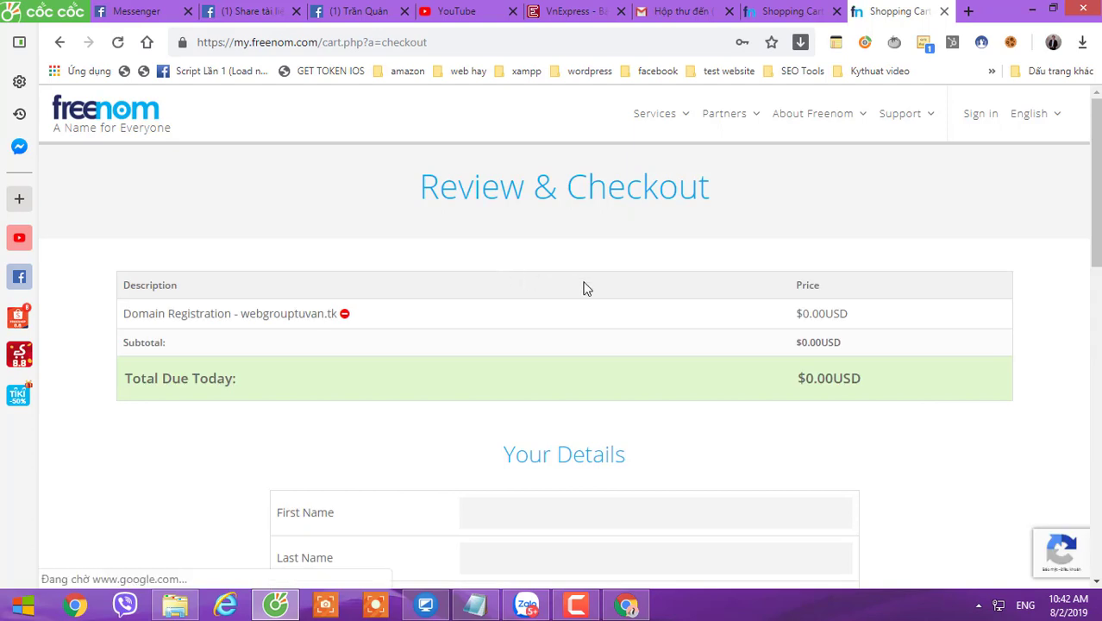
- Enter the contact's first name in the Your Details form
scroll(431, 397, down, 3)
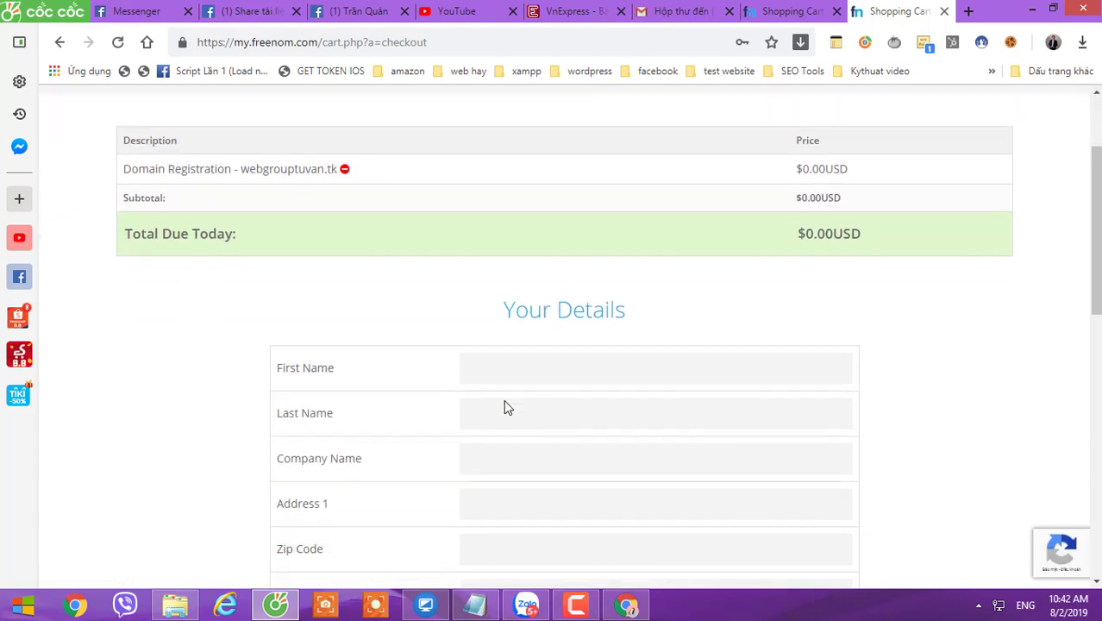
click(526, 259)
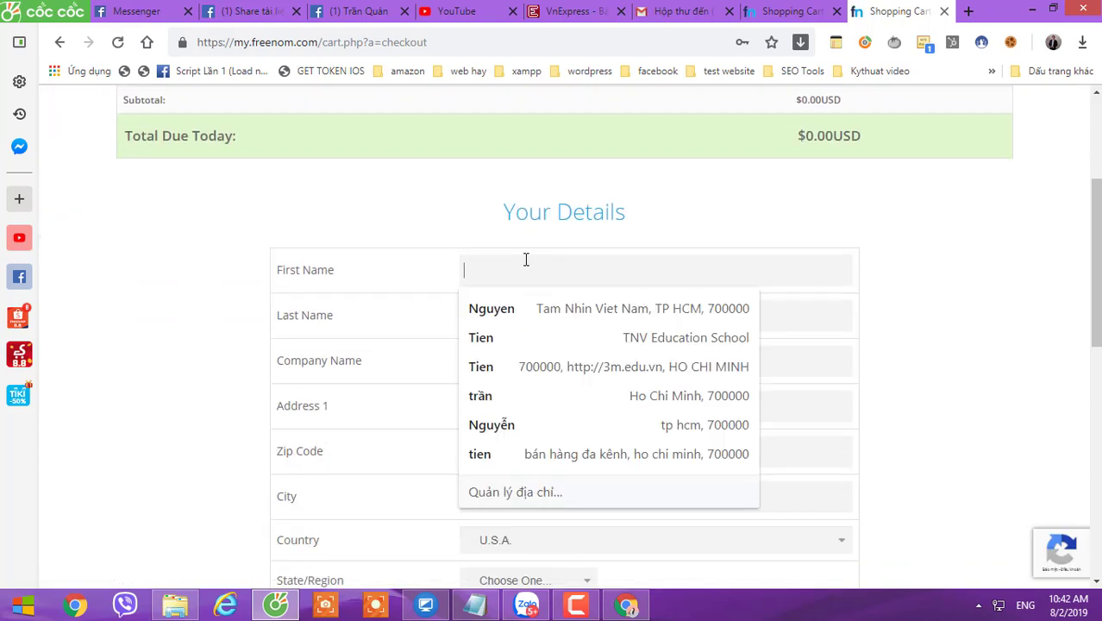
text(Thinh)
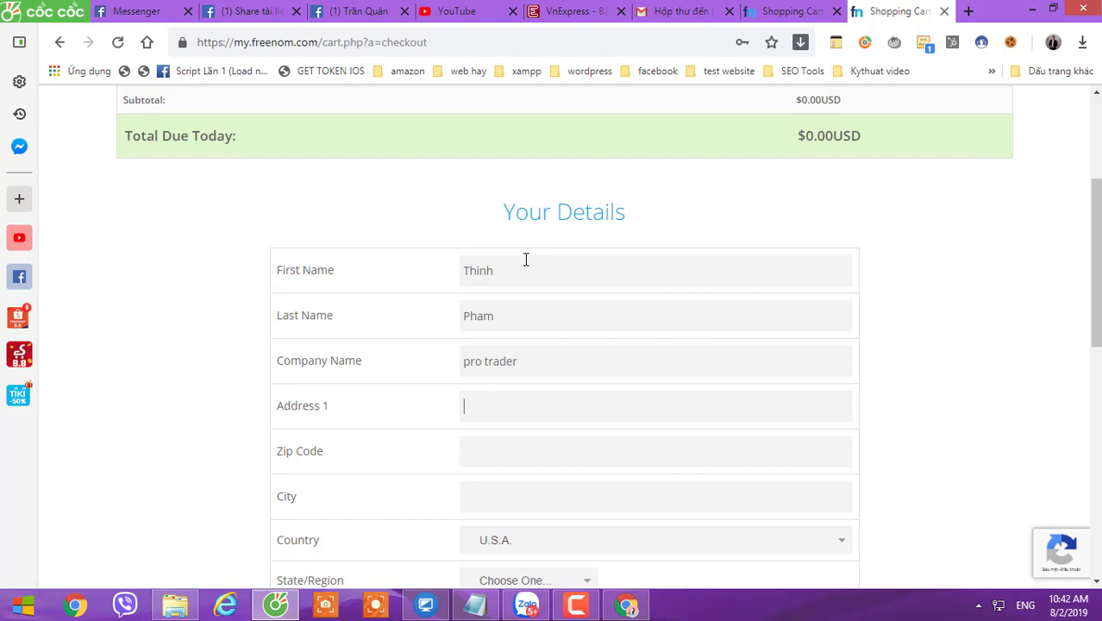
- Copy the street address from protrader.com.vn's footer into the Address 1 field
click(969, 12)
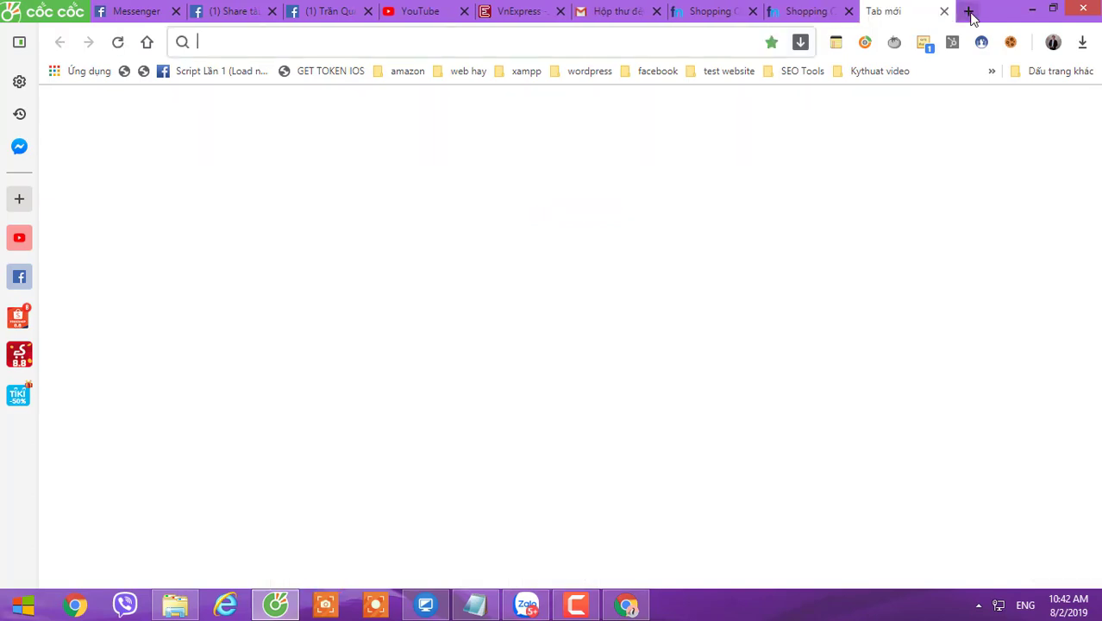
text(pro)
key(Return)
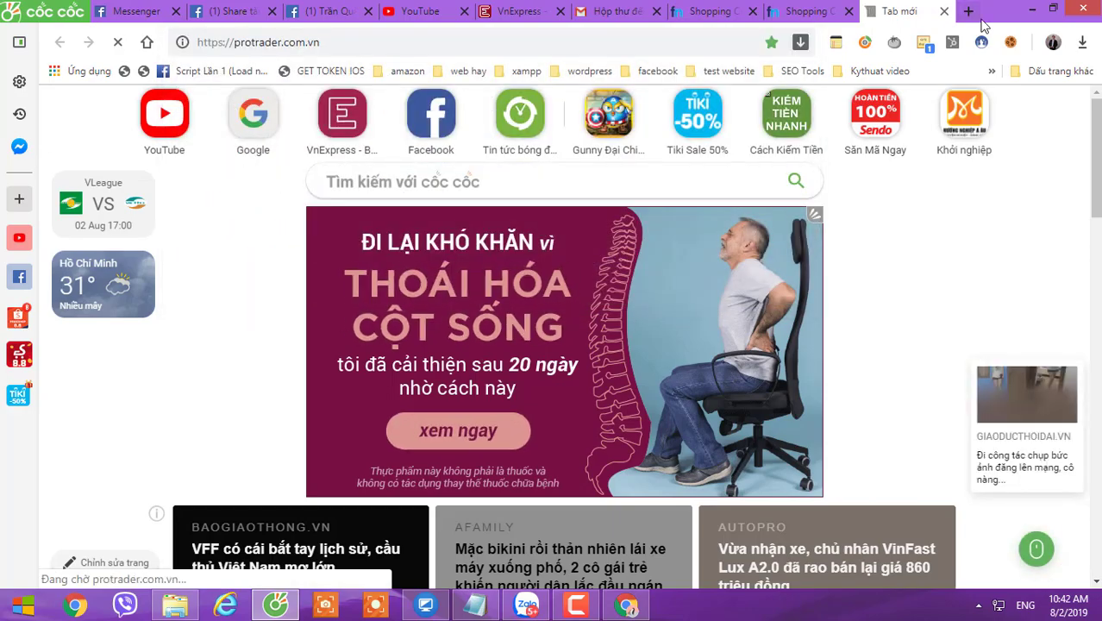
scroll(1101, 297, down, 2)
scroll(1100, 297, down, 20)
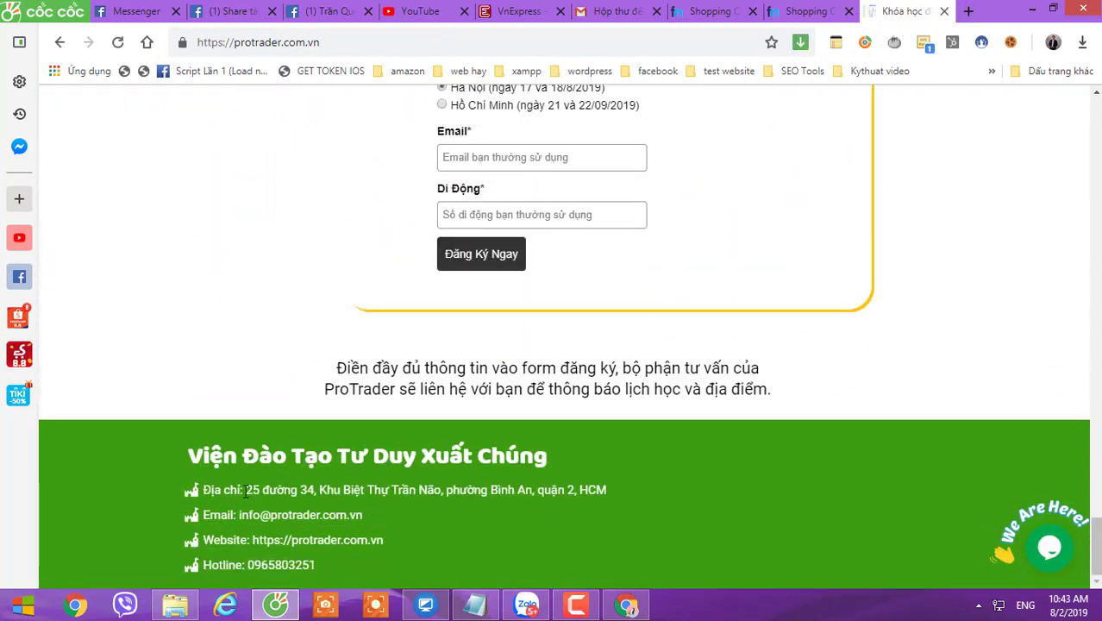
drag(246, 490, 609, 497)
key(ctrl+c)
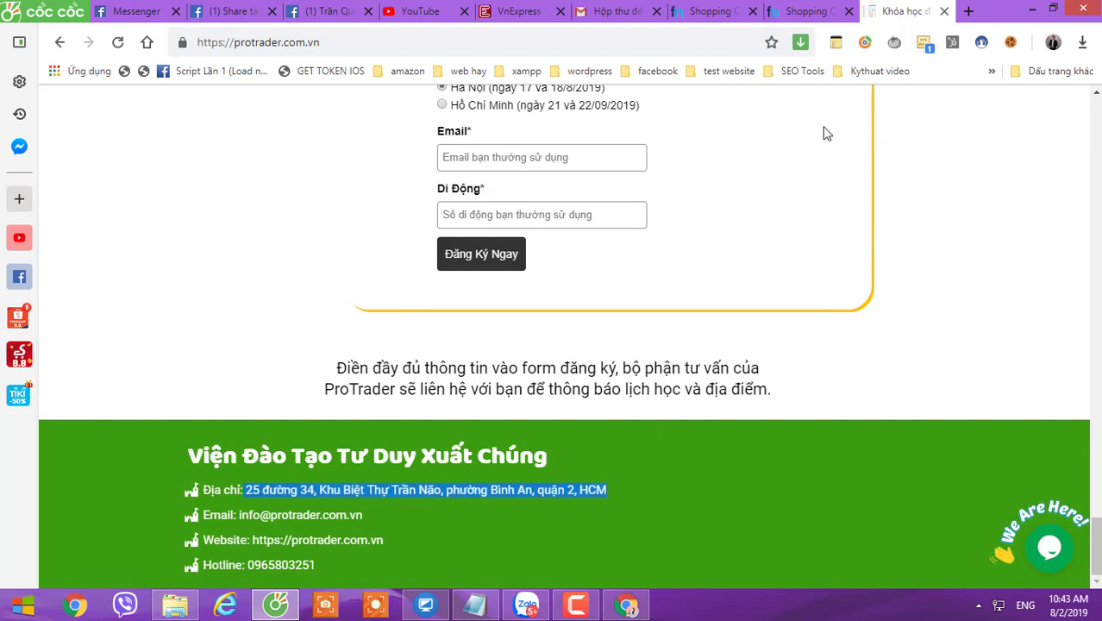
click(807, 12)
key(ctrl+v)
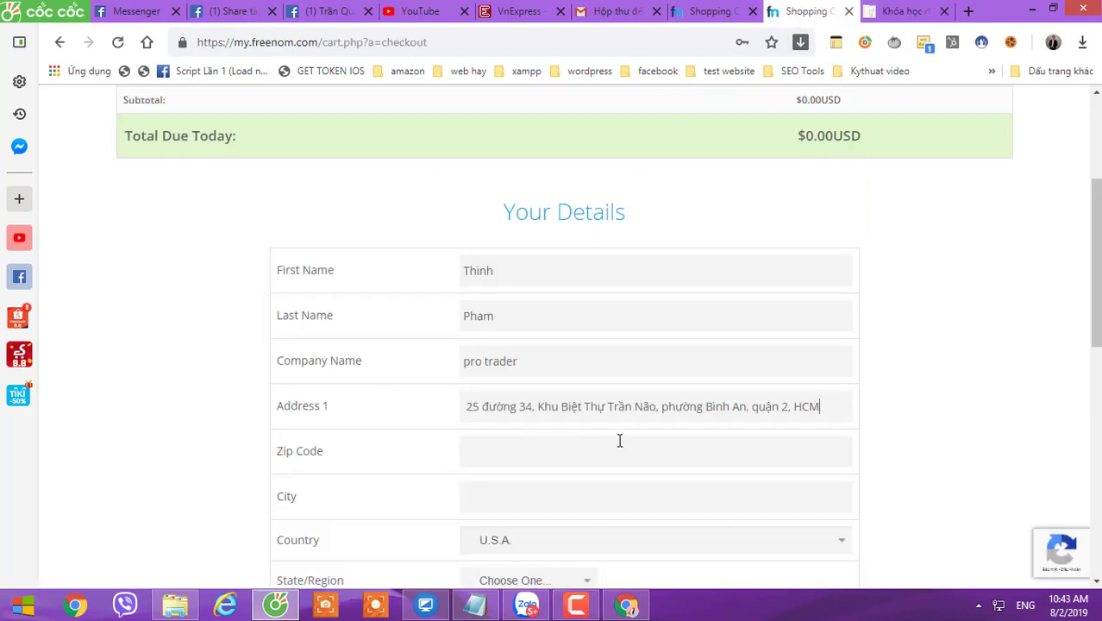
- Fill in the zip code and set the city to HCM
click(548, 456)
text(700000)
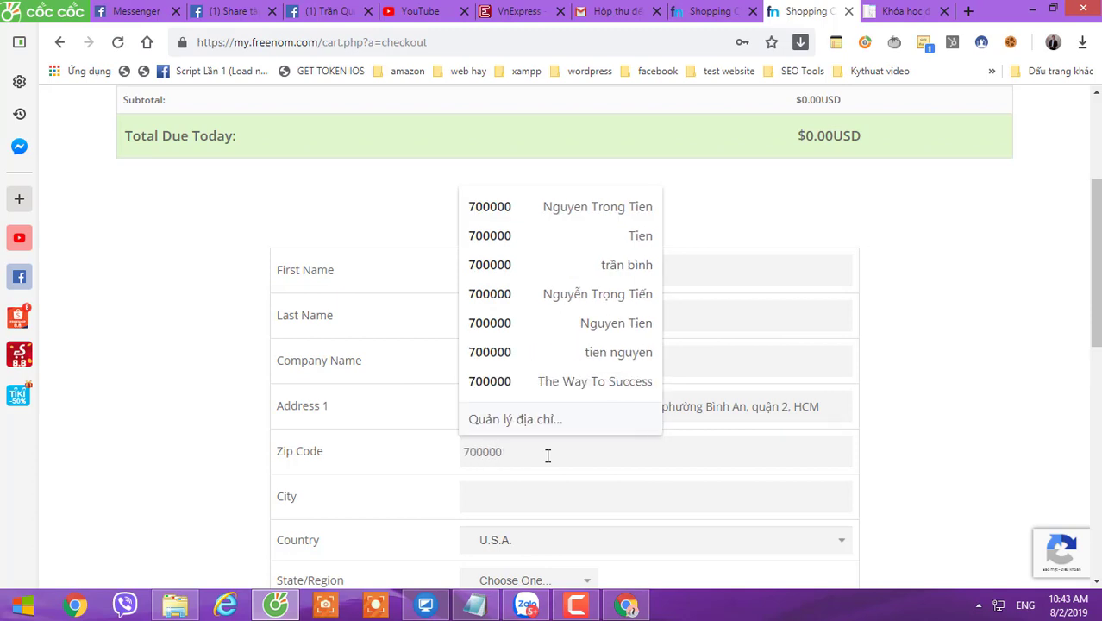
click(498, 488)
text(HCM)
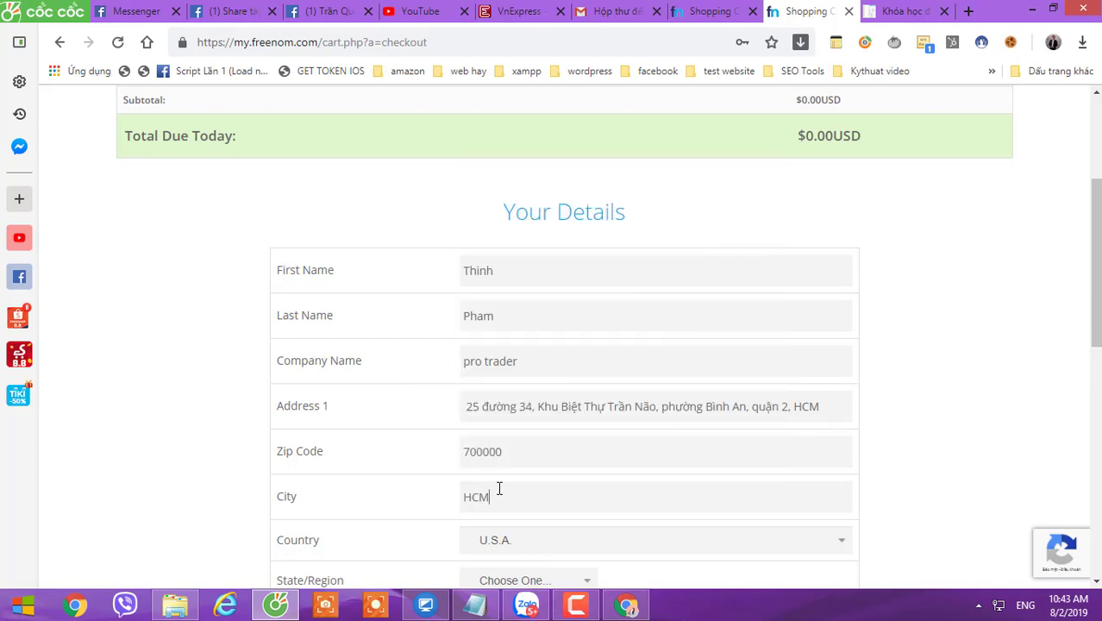
scroll(594, 553, down, 2)
- Set the country to Vietnam and enter the contact's phone number
click(526, 385)
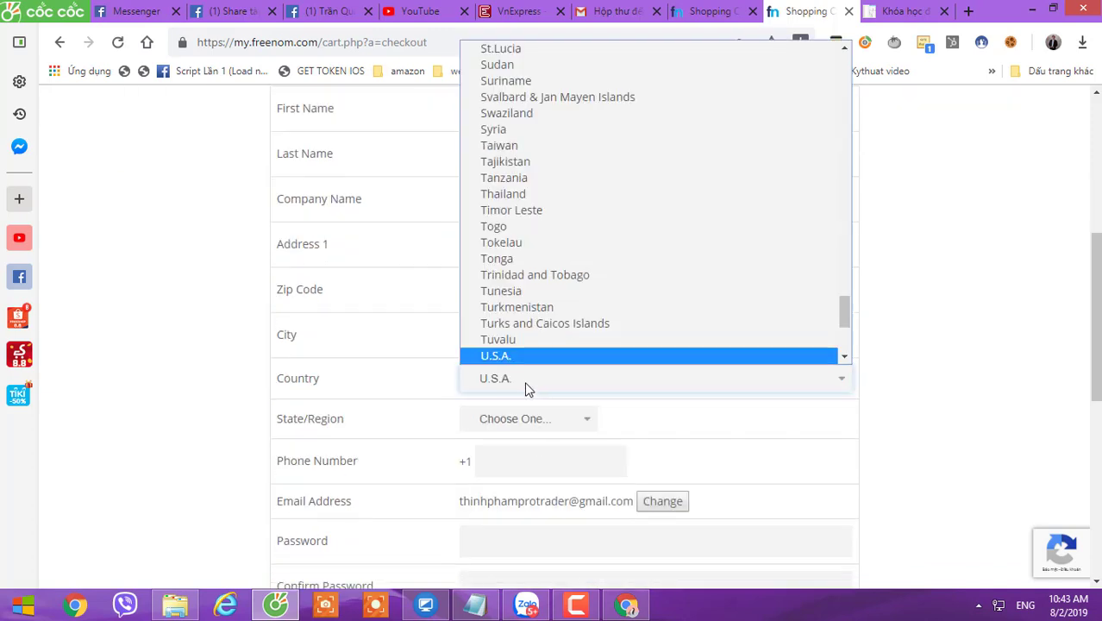
scroll(543, 267, down, 3)
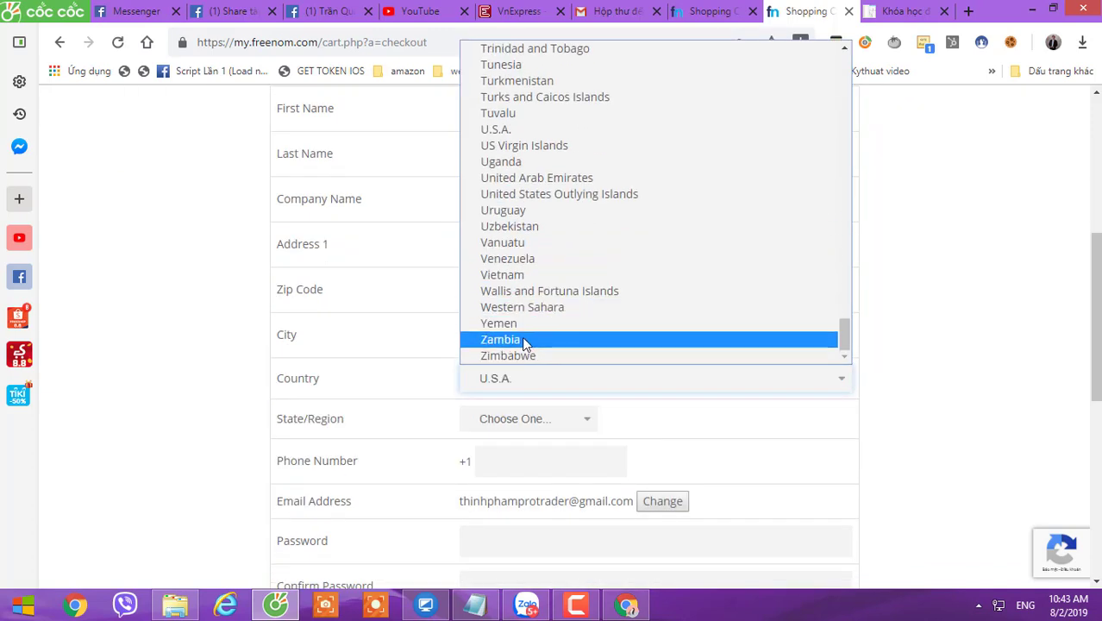
click(512, 276)
click(541, 468)
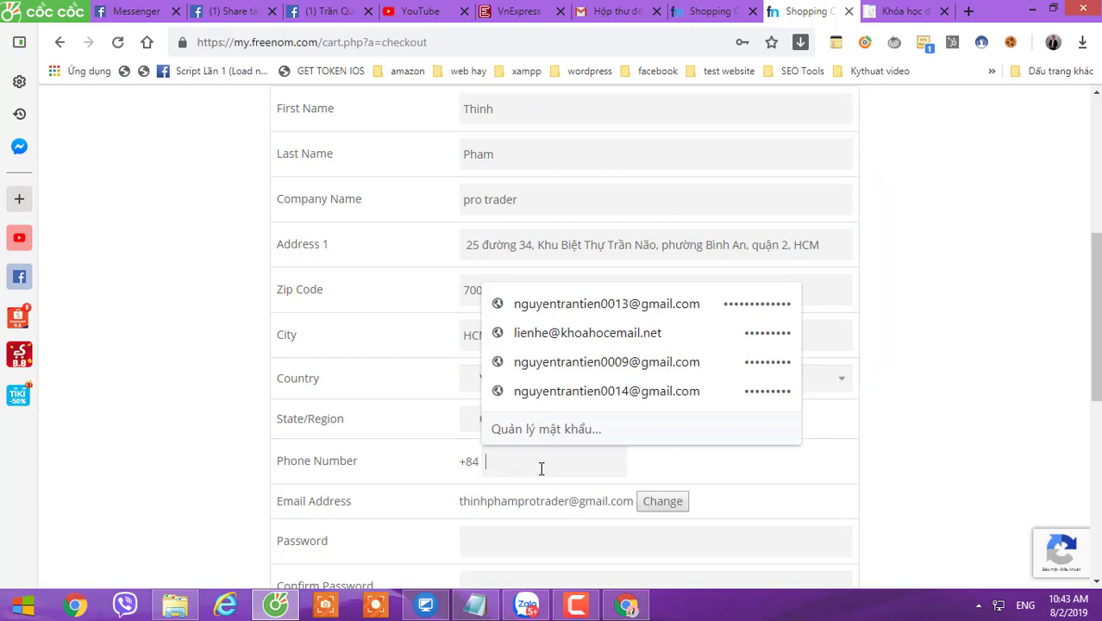
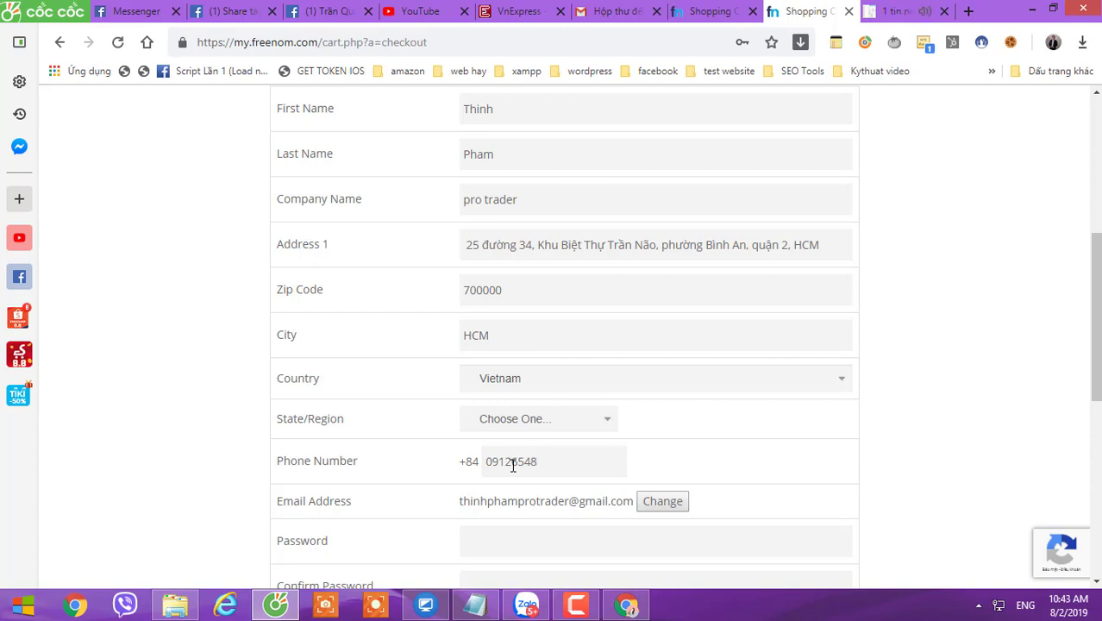
- Enter and confirm the account password, accept the Terms & Conditions, and complete the order
scroll(496, 517, down, 2)
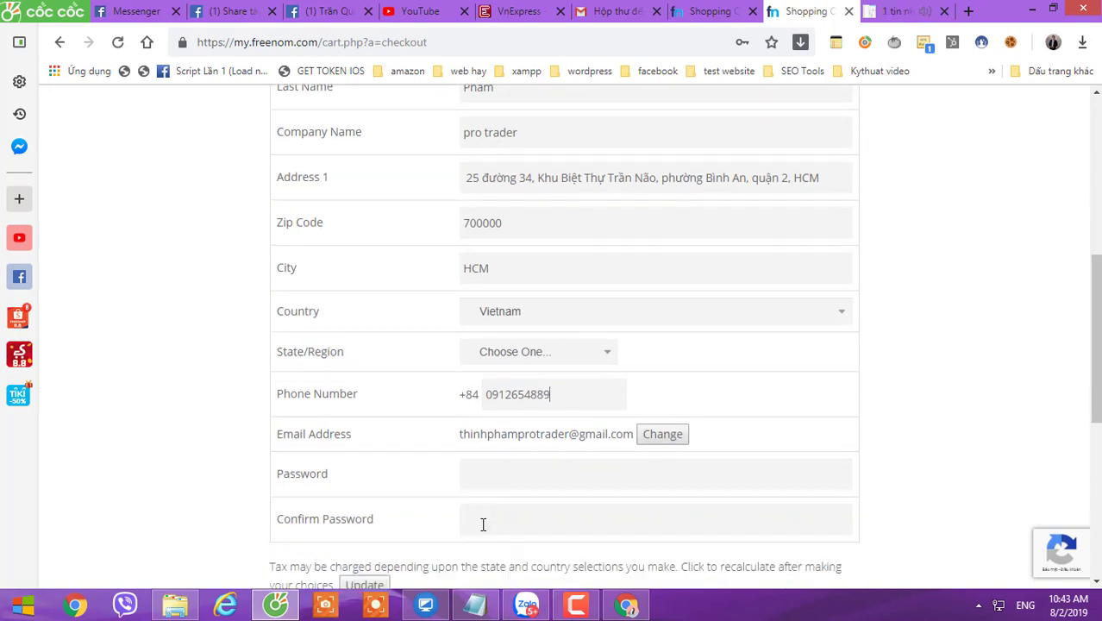
click(504, 384)
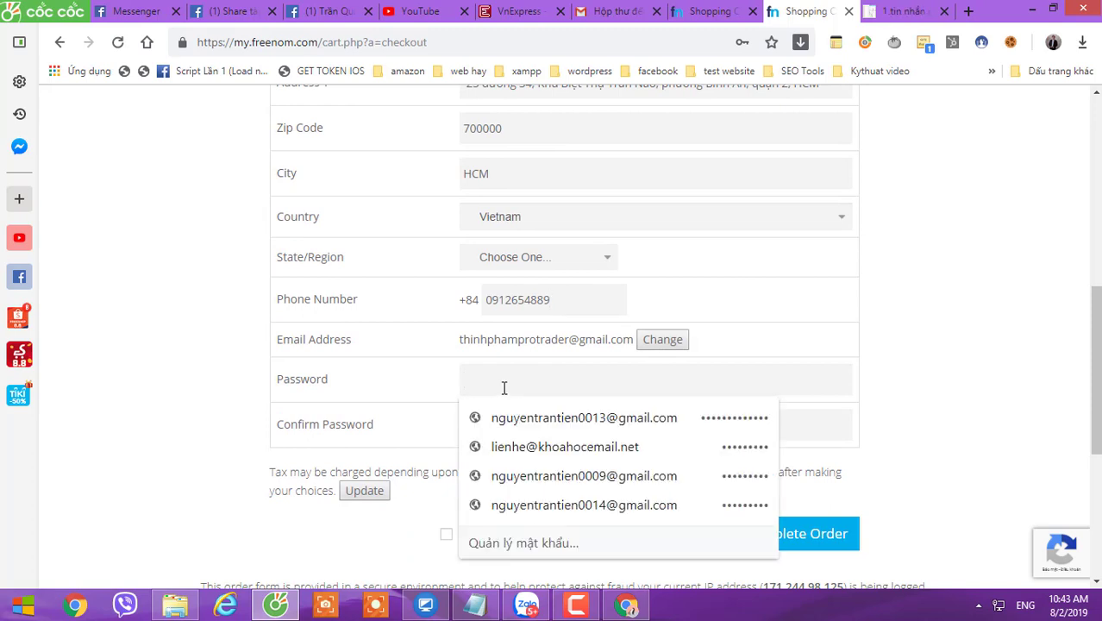
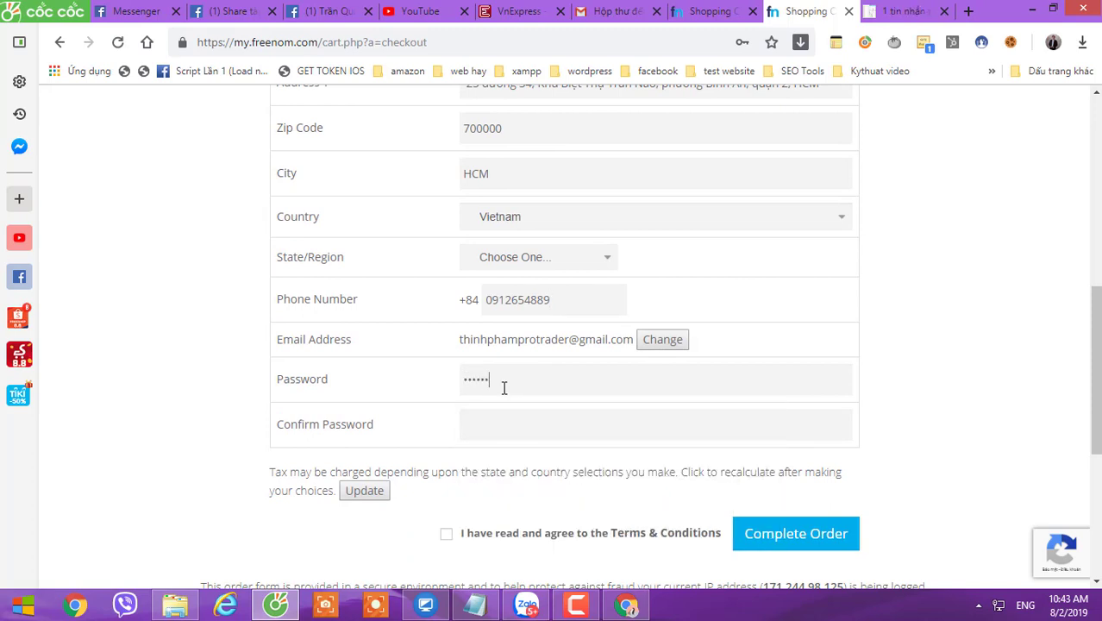
key(Tab)
click(447, 537)
click(447, 537)
click(776, 539)
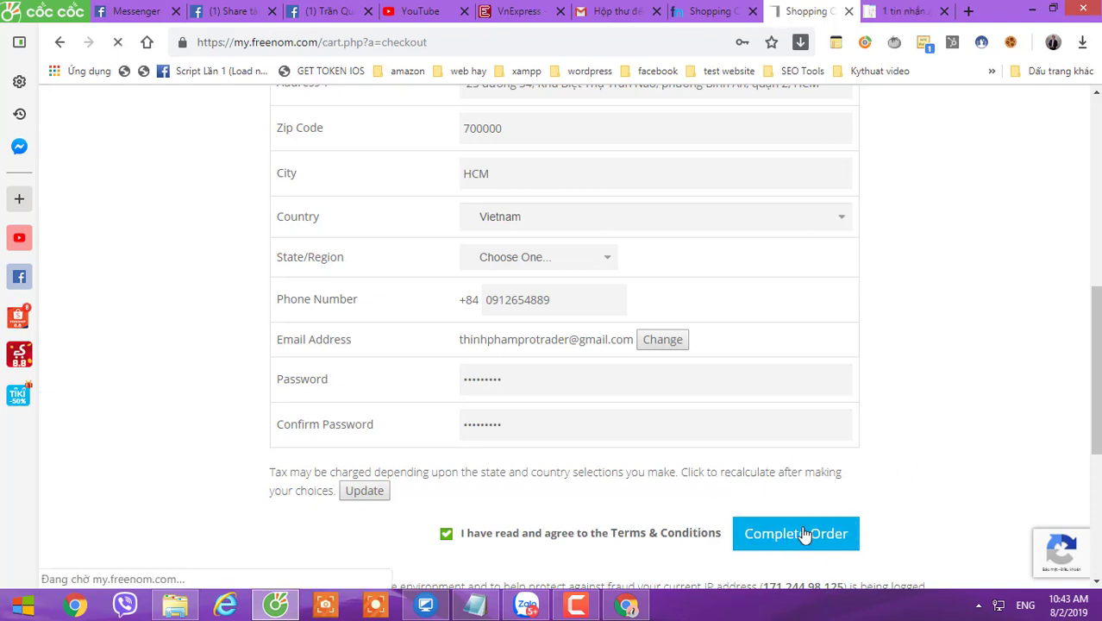
click(807, 535)
- Go from the Order Confirmation page to the Freenom Client Area sign-in
scroll(949, 388, up, 3)
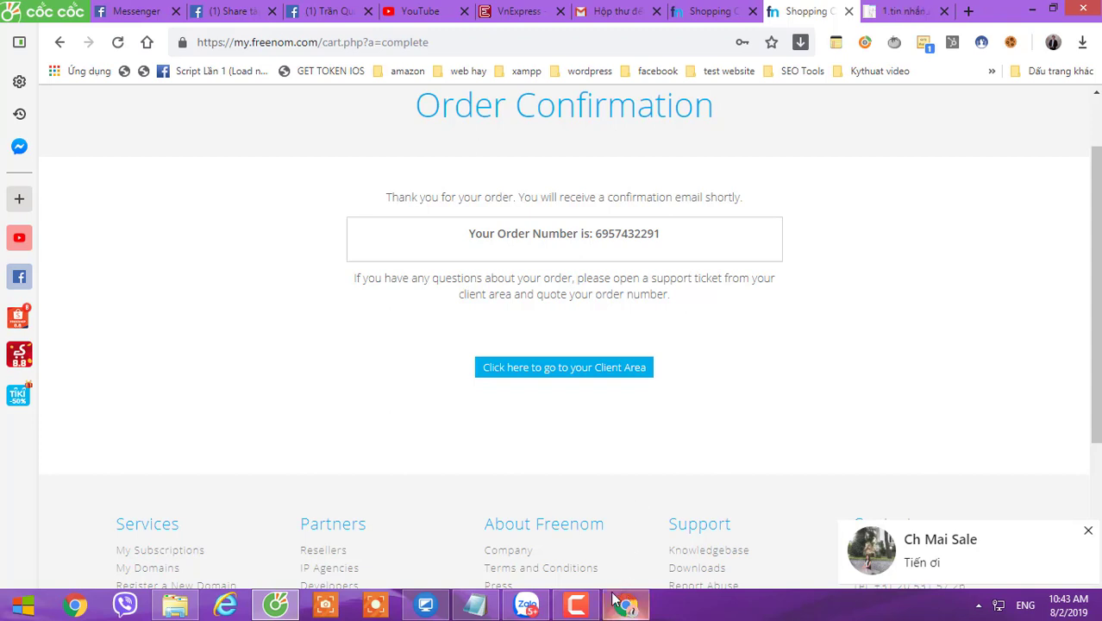
click(577, 604)
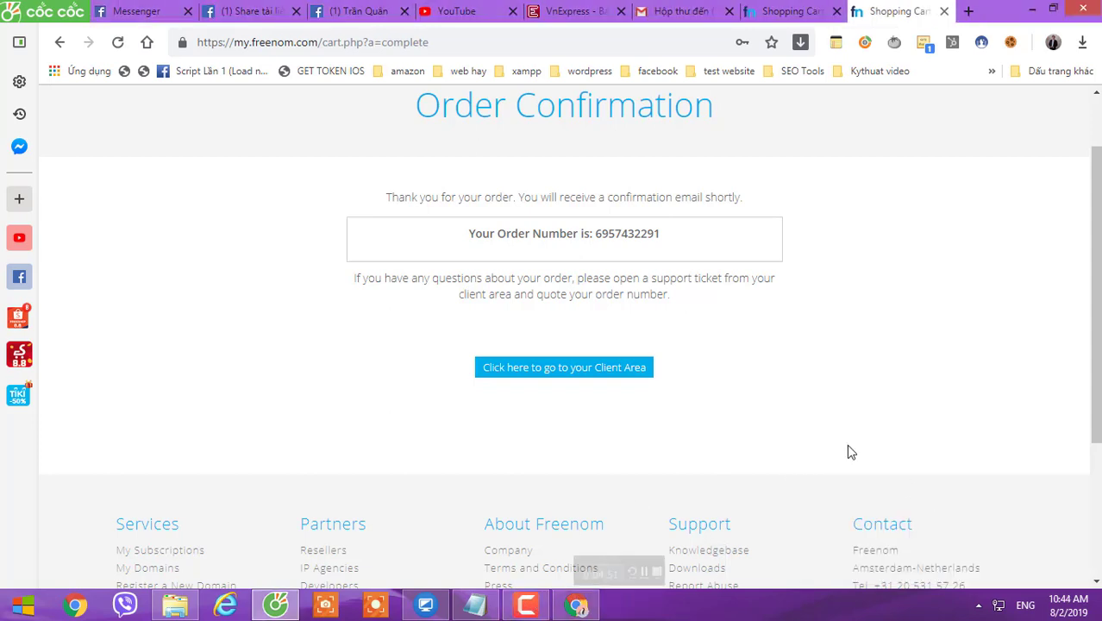
click(626, 240)
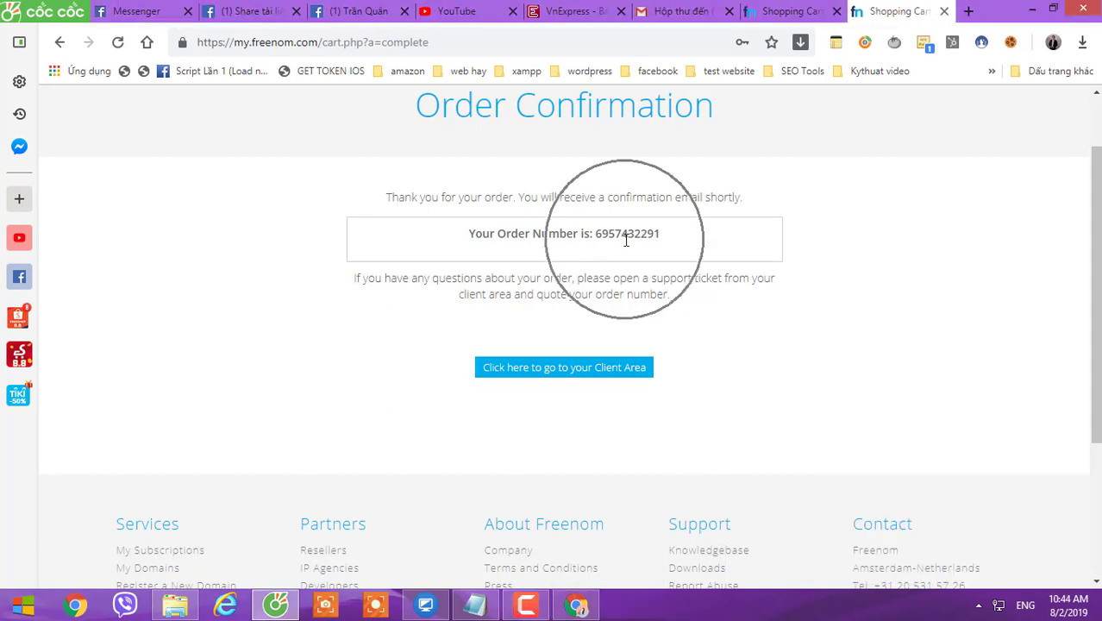
click(559, 377)
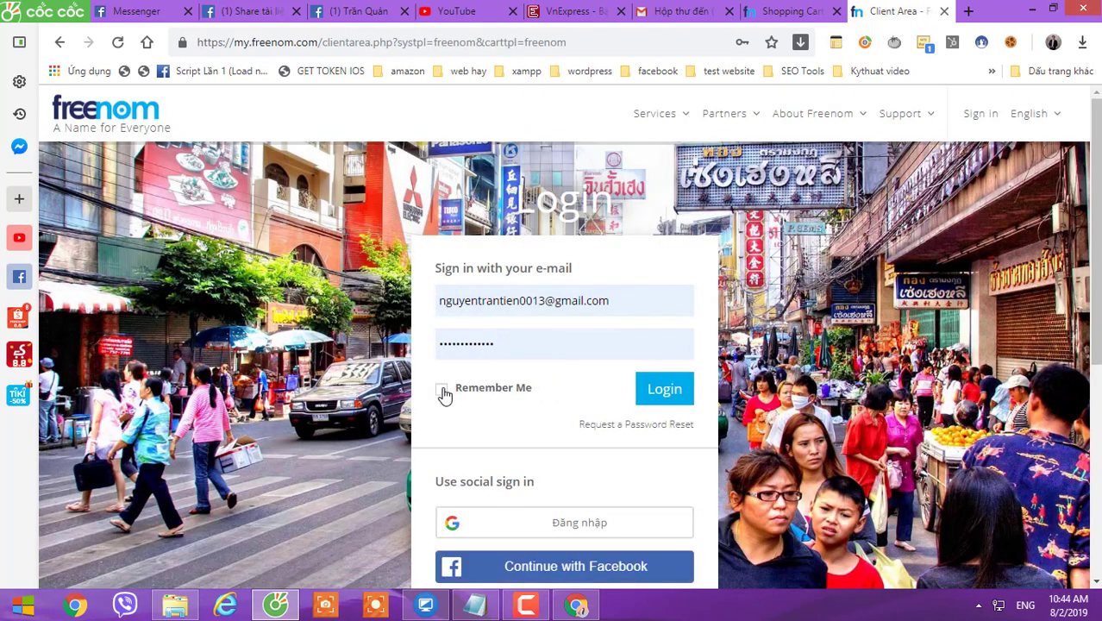
- Sign in to Freenom with the Gmail account's address and password, with Remember Me ticked
click(443, 390)
click(576, 606)
click(1075, 109)
triple_click(1030, 166)
key(ctrl+c)
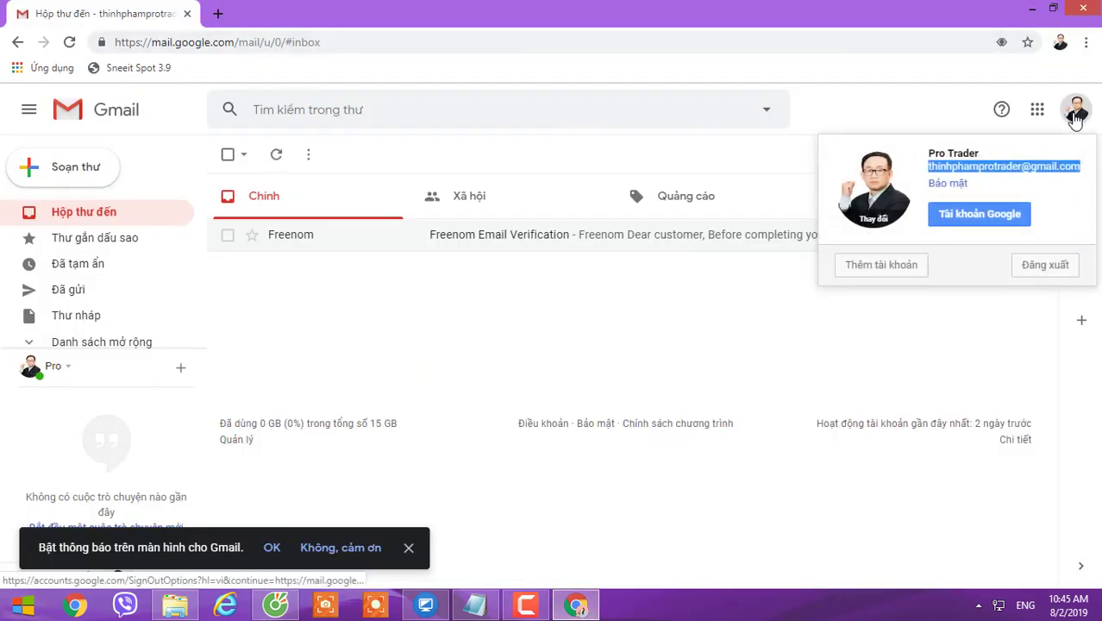
click(1032, 8)
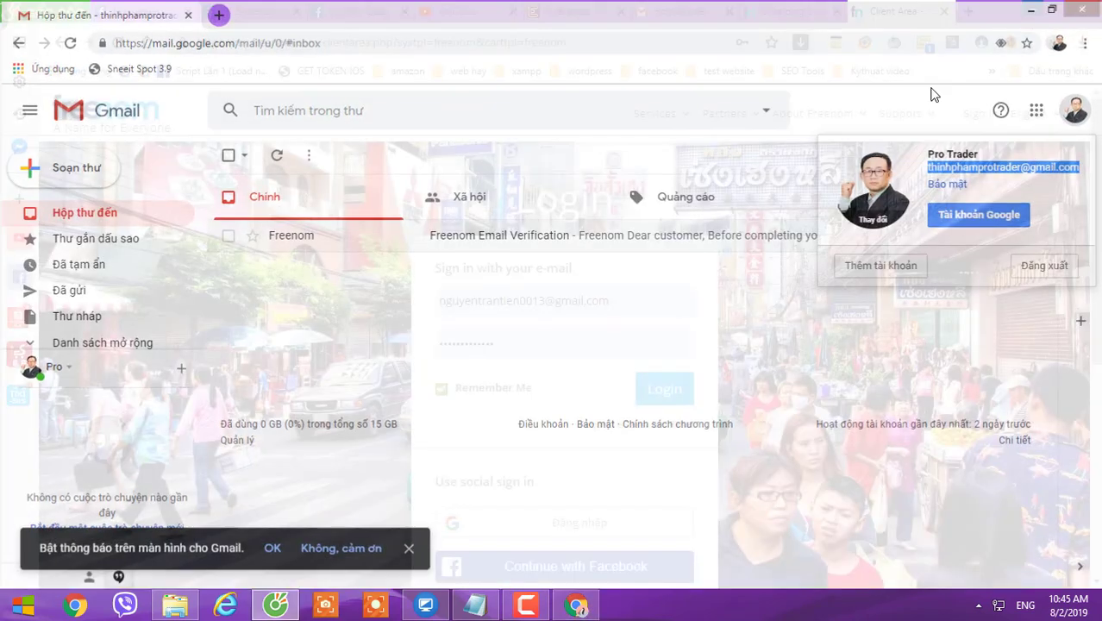
click(524, 304)
key(ctrl+a)
key(ctrl+v)
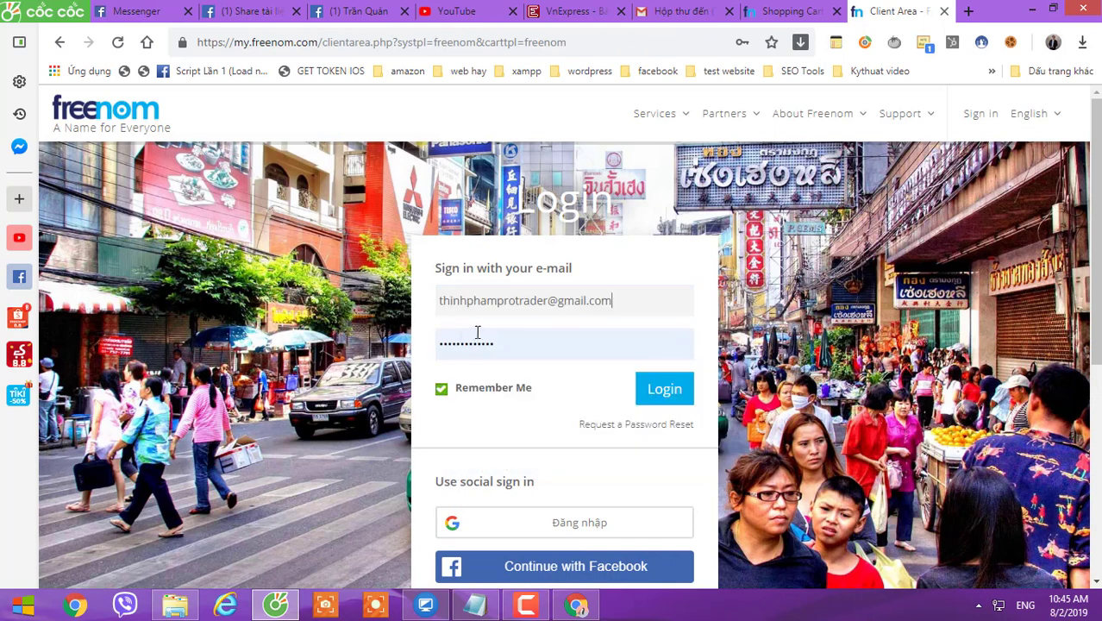
click(511, 349)
key(ctrl+a)
text(••)
click(662, 390)
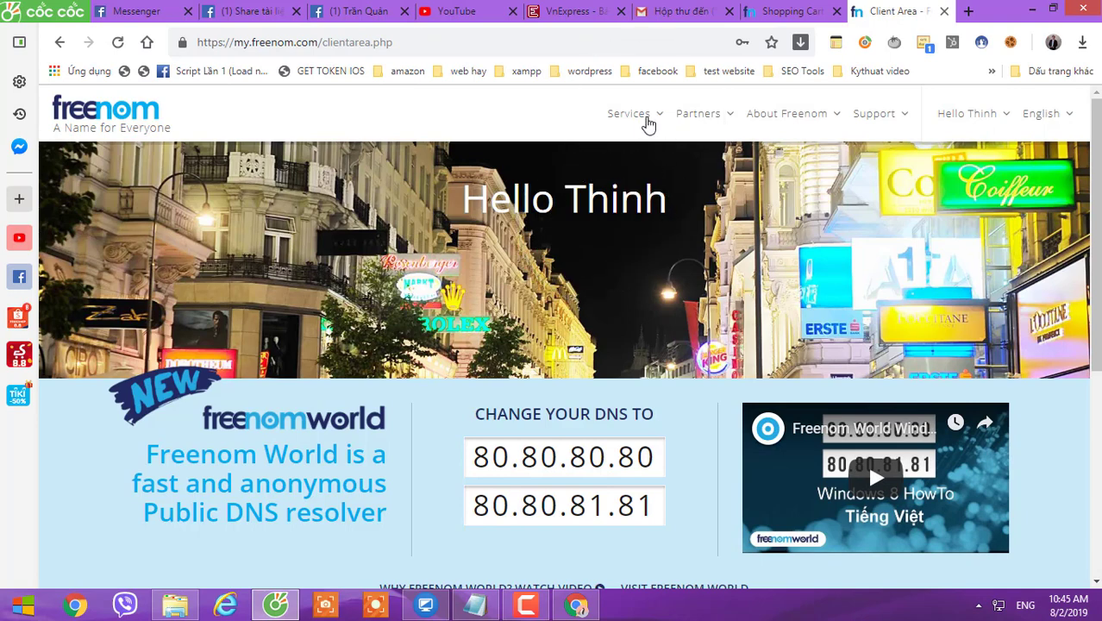
- Go to My Domains and look over the webgrouptuvan.tk entry and its expiry date
click(647, 119)
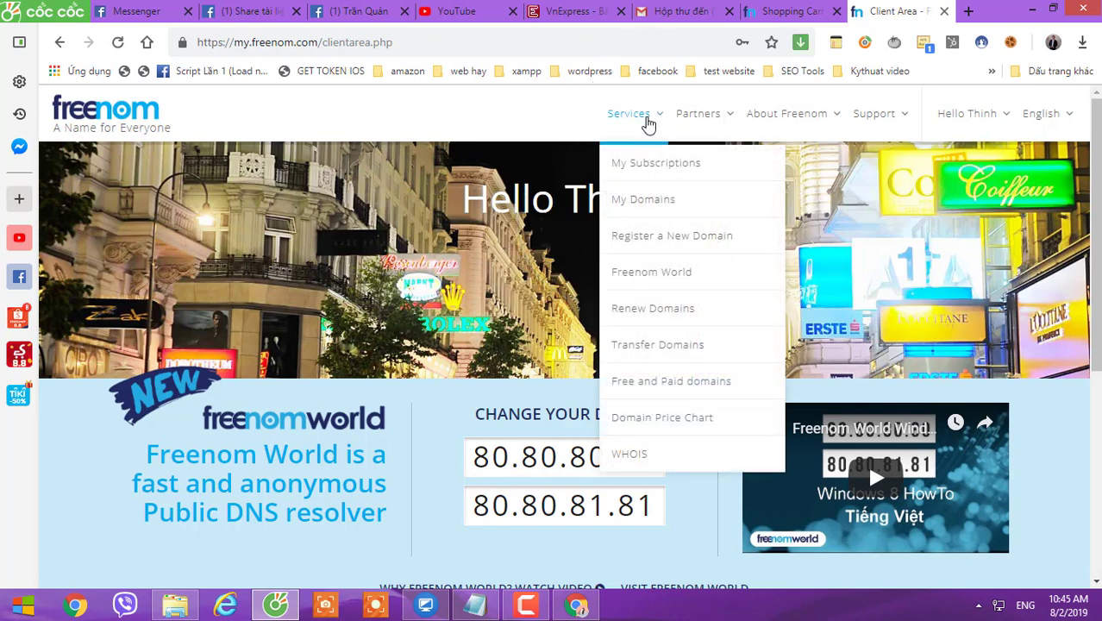
click(658, 203)
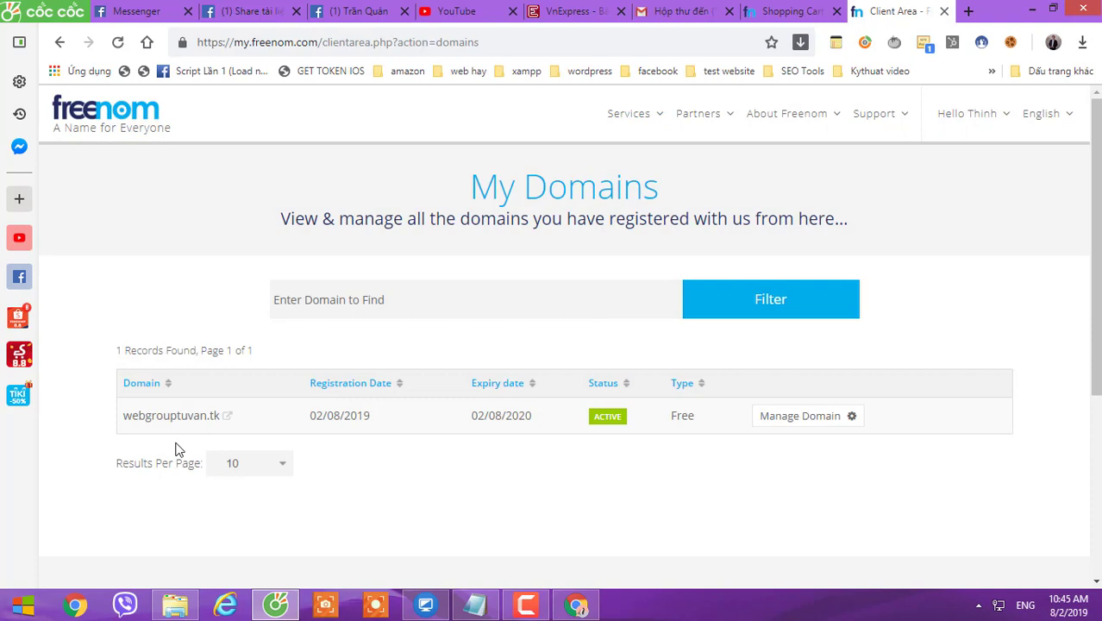
click(183, 426)
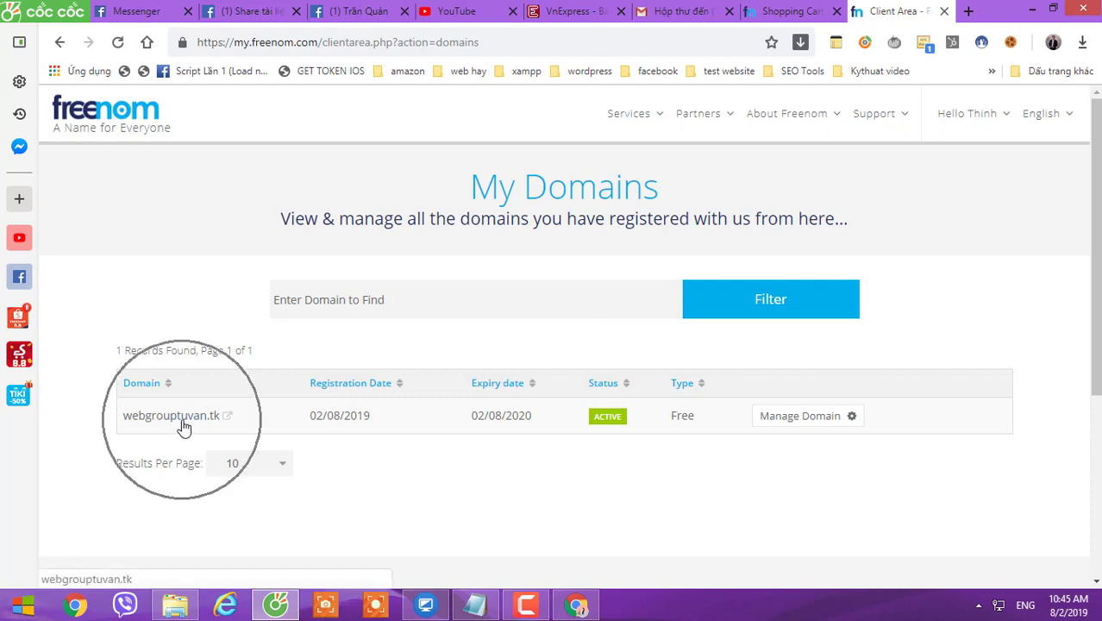
click(504, 420)
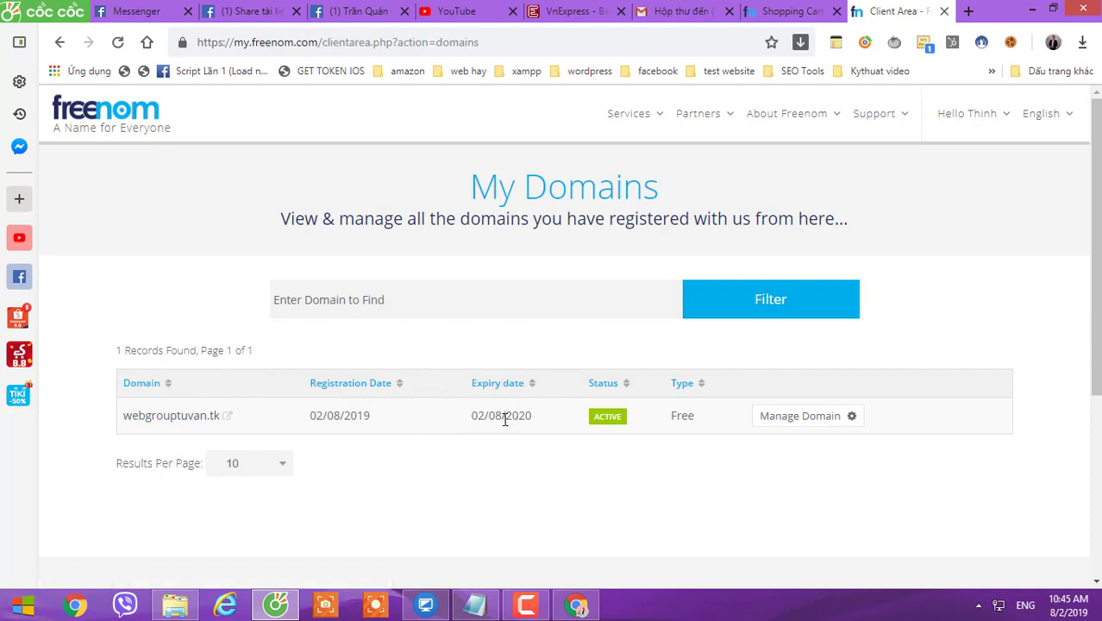
click(505, 419)
- Review webgrouptuvan.tk's Freenom DNS, where both A records point to 8.8.8.8, then return to domain details
click(783, 422)
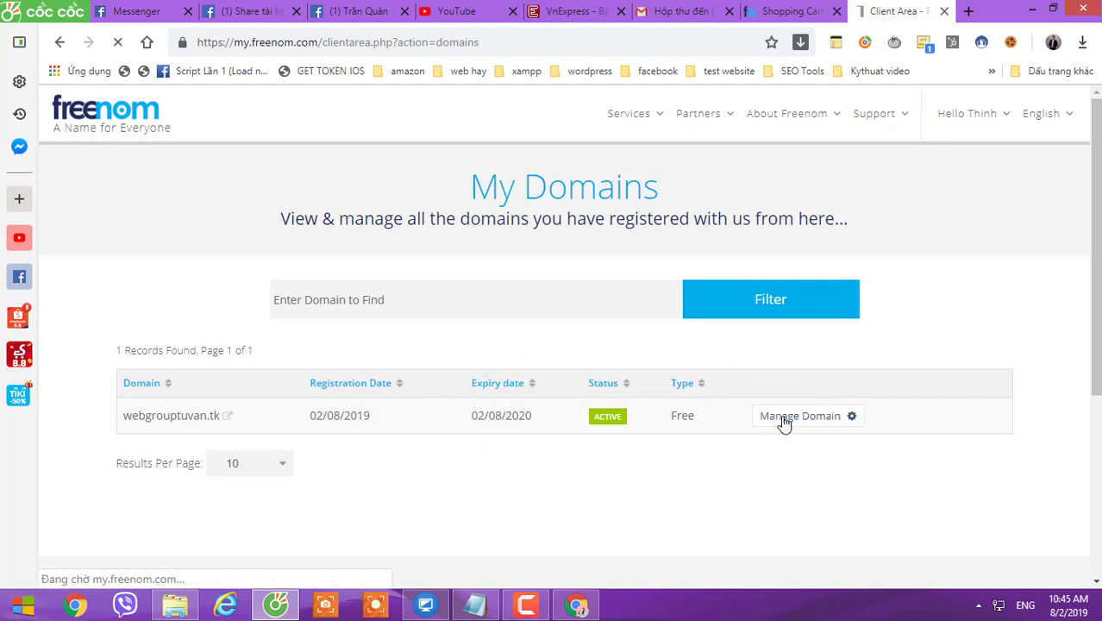
click(783, 422)
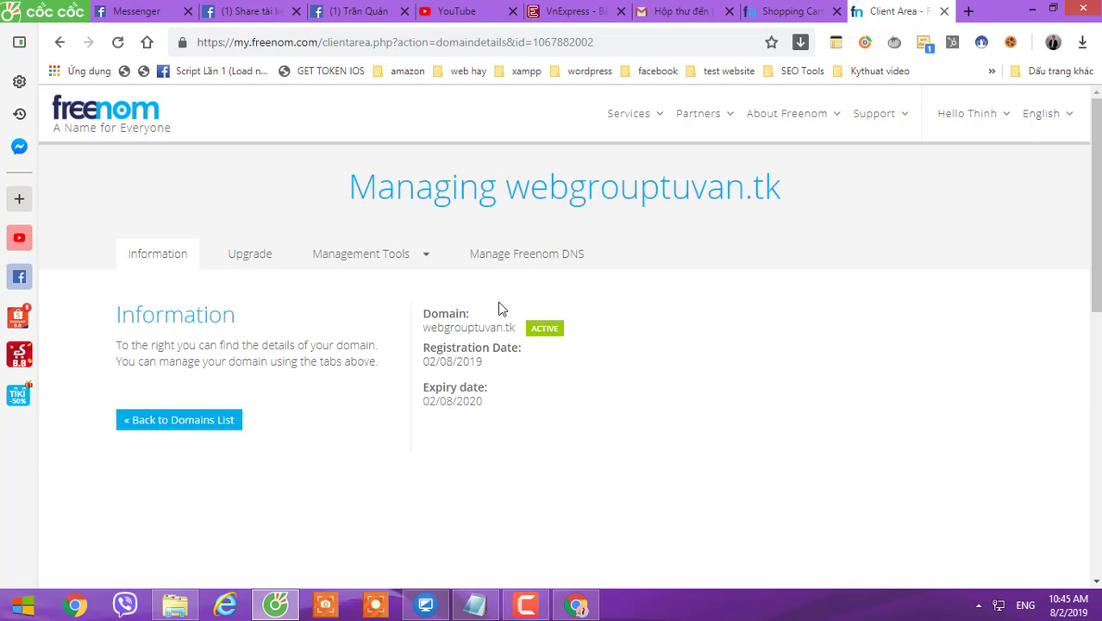
click(505, 260)
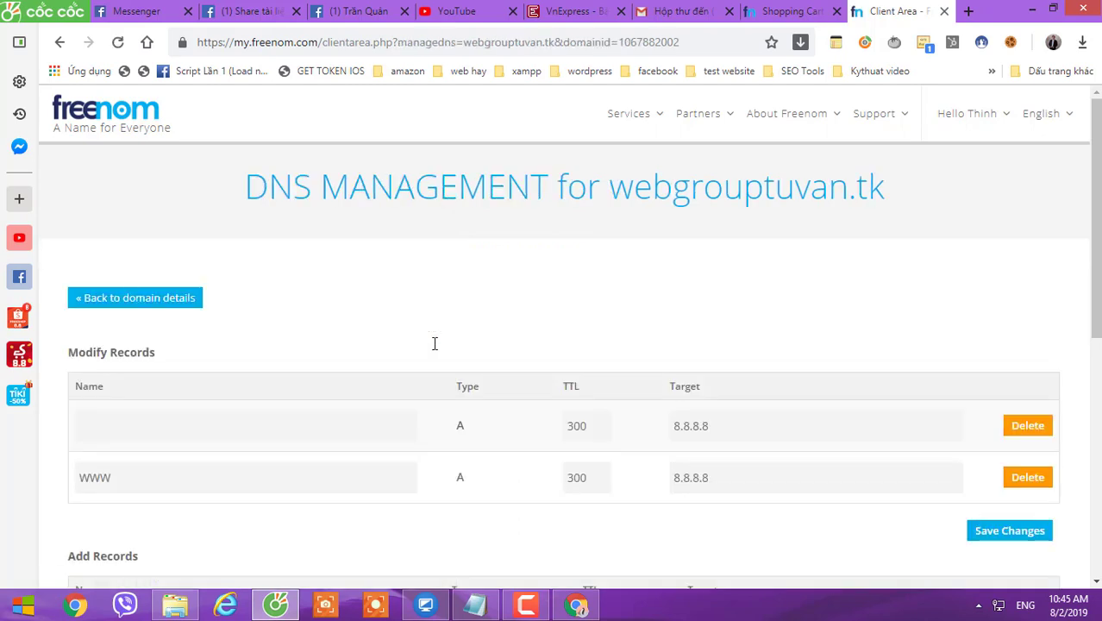
scroll(726, 458, down, 2)
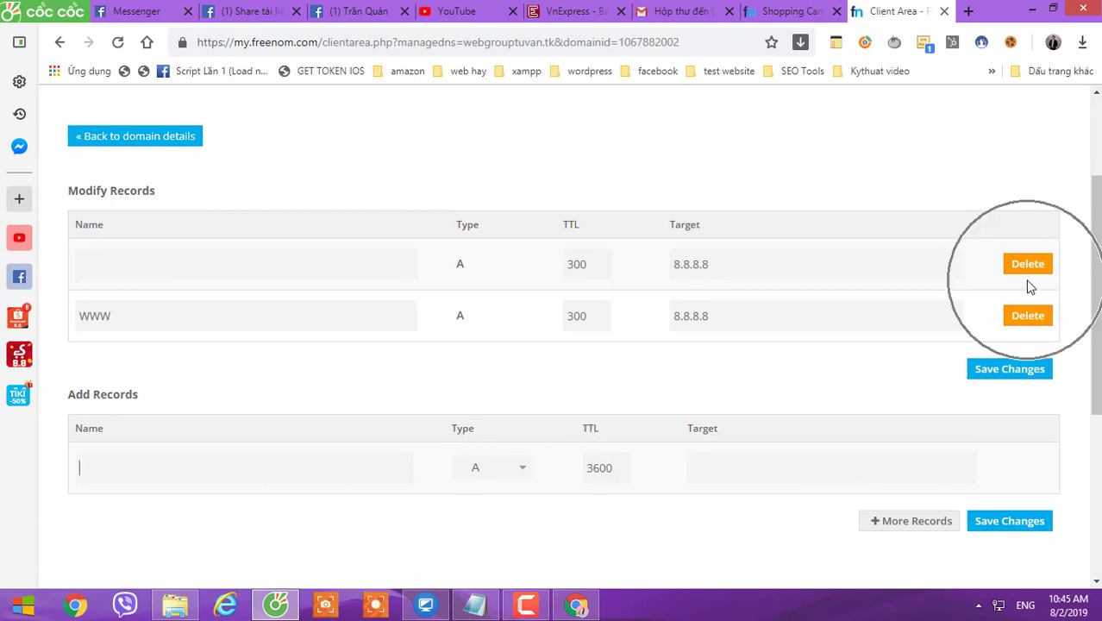
scroll(784, 320, up, 2)
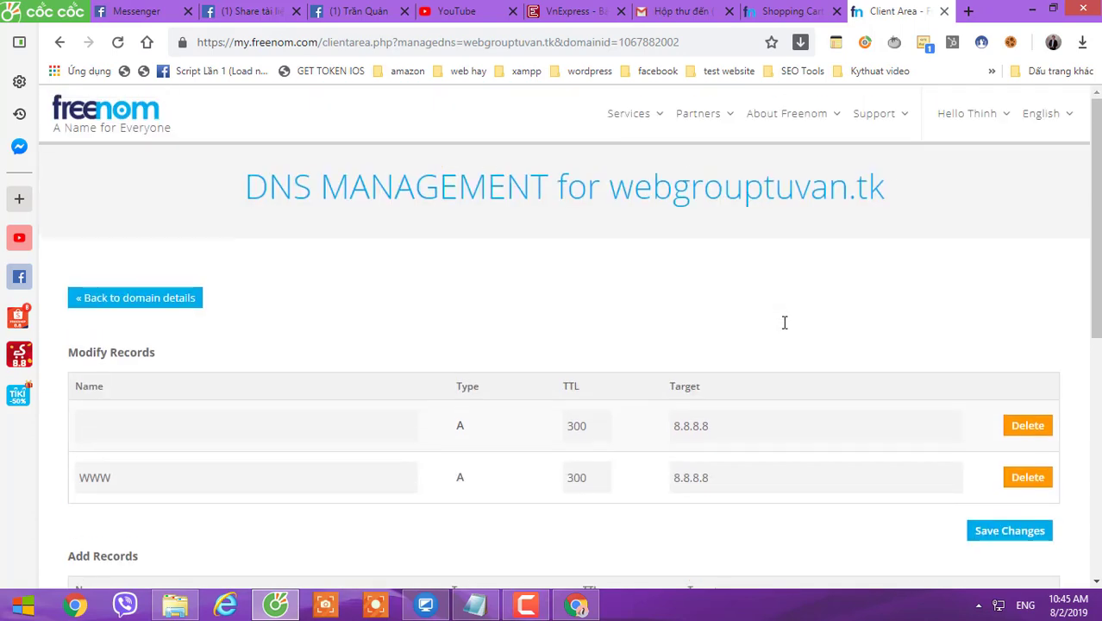
click(190, 303)
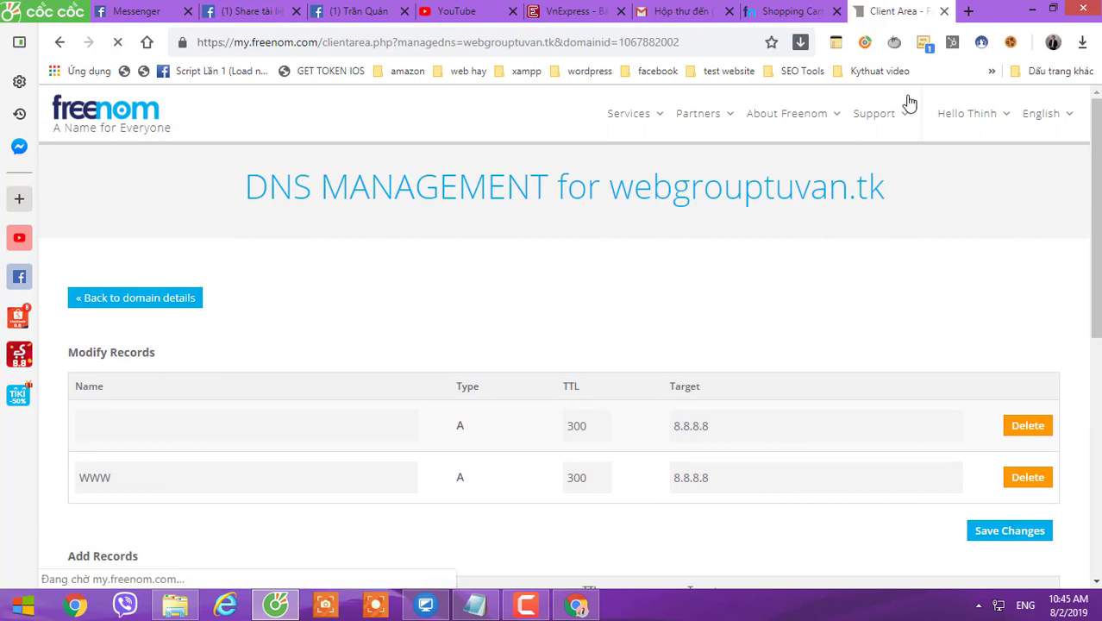
click(539, 609)
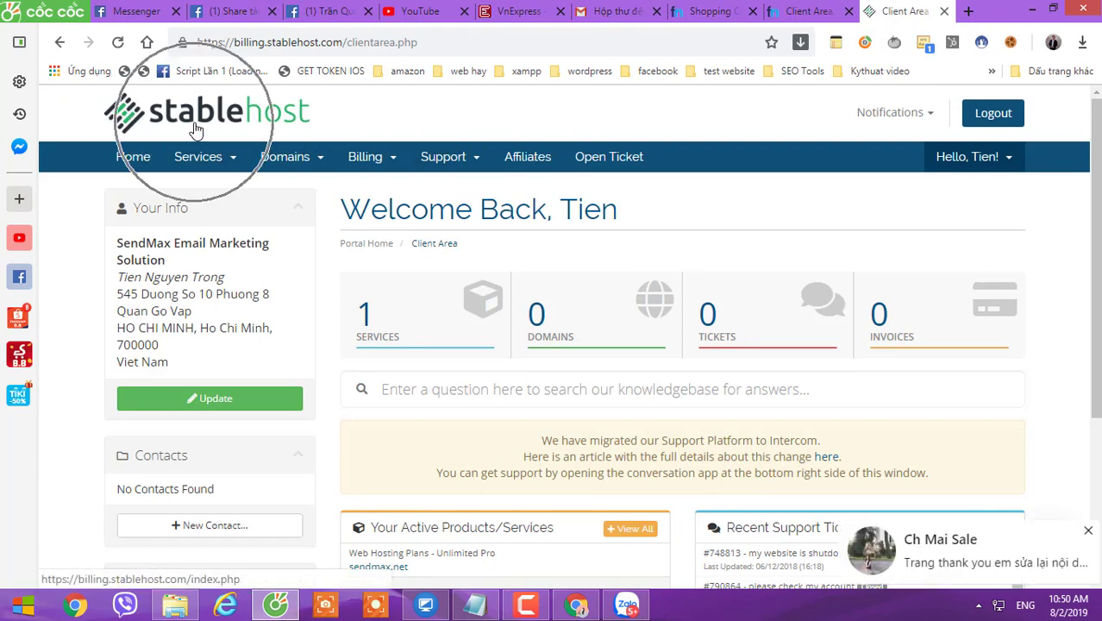
- From My Services, open the sendmax.net hosting and log in to its cPanel
click(198, 159)
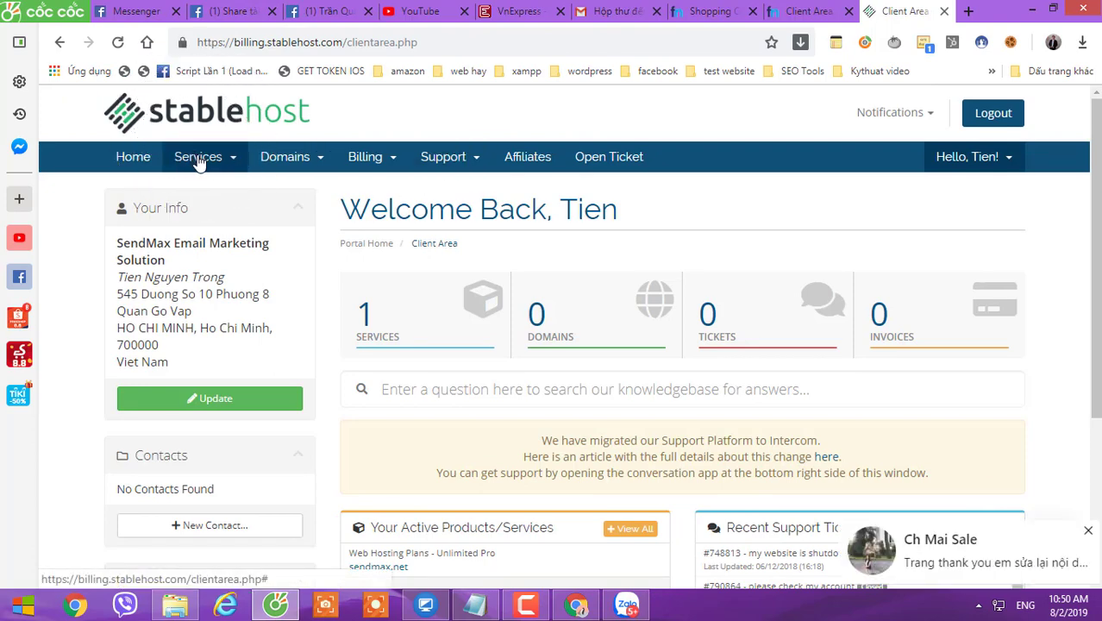
click(202, 187)
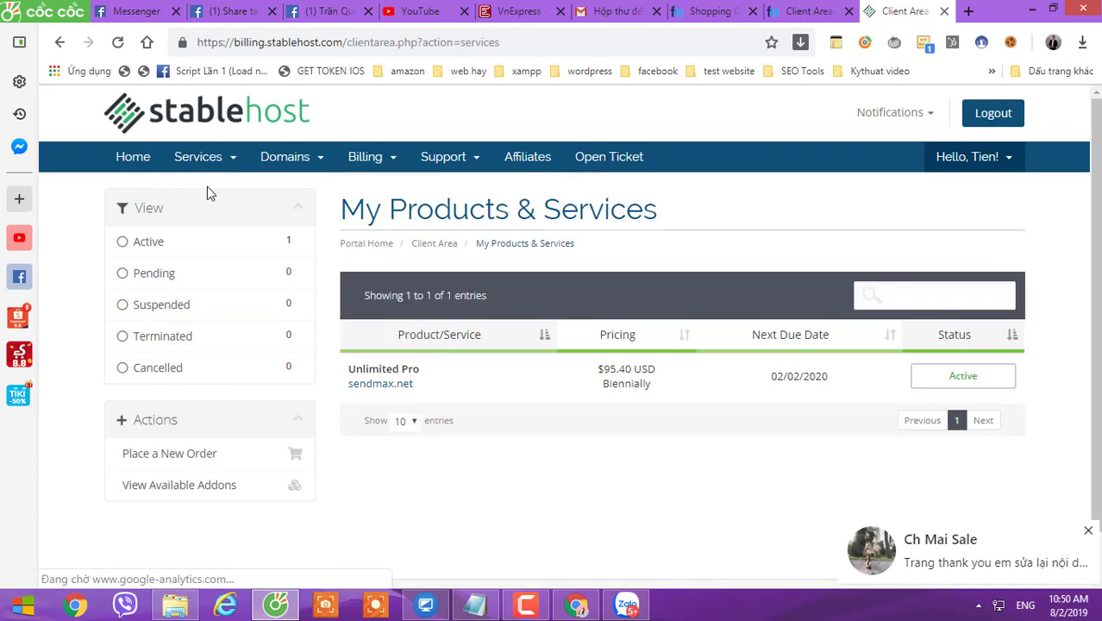
click(400, 384)
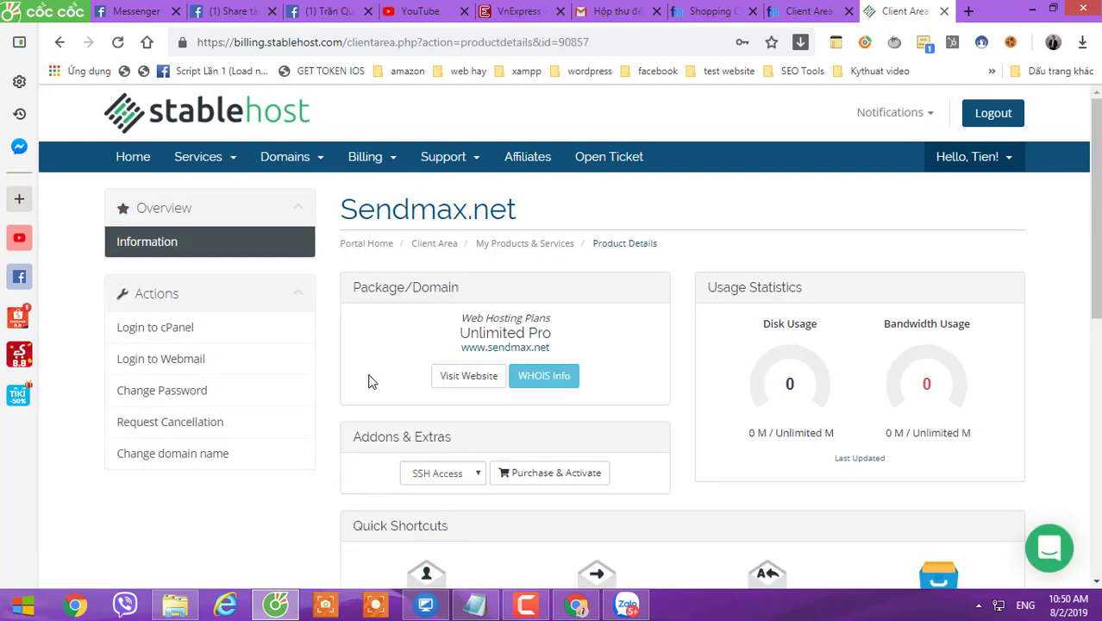
click(172, 337)
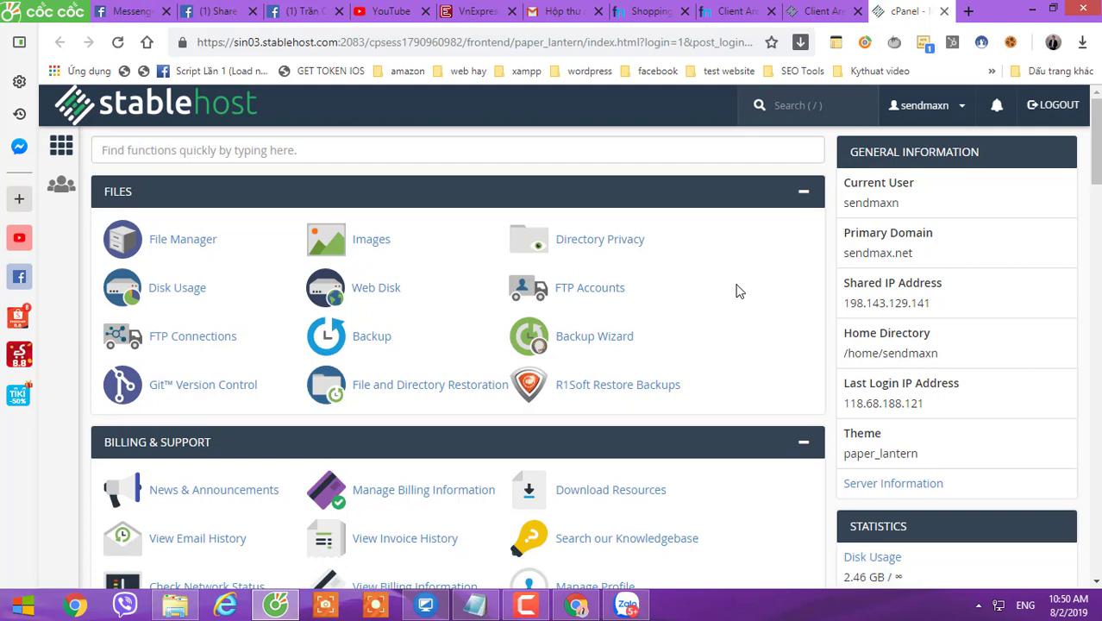
- Show cPanel's Server Information and select the Shared IP Address value to copy it
click(898, 489)
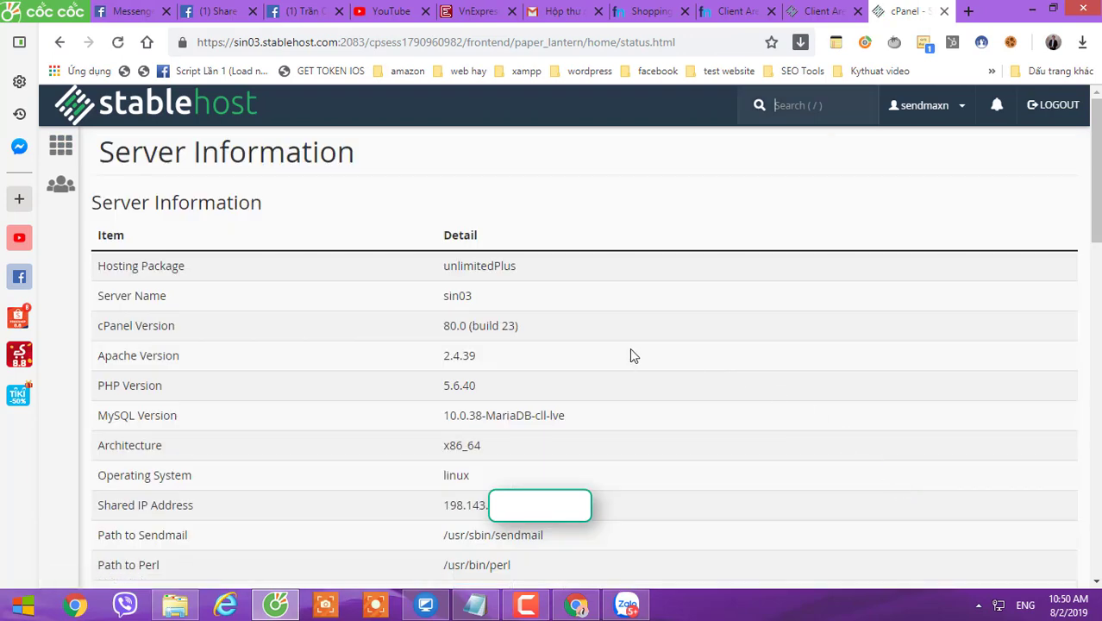
click(508, 507)
drag(106, 508, 189, 509)
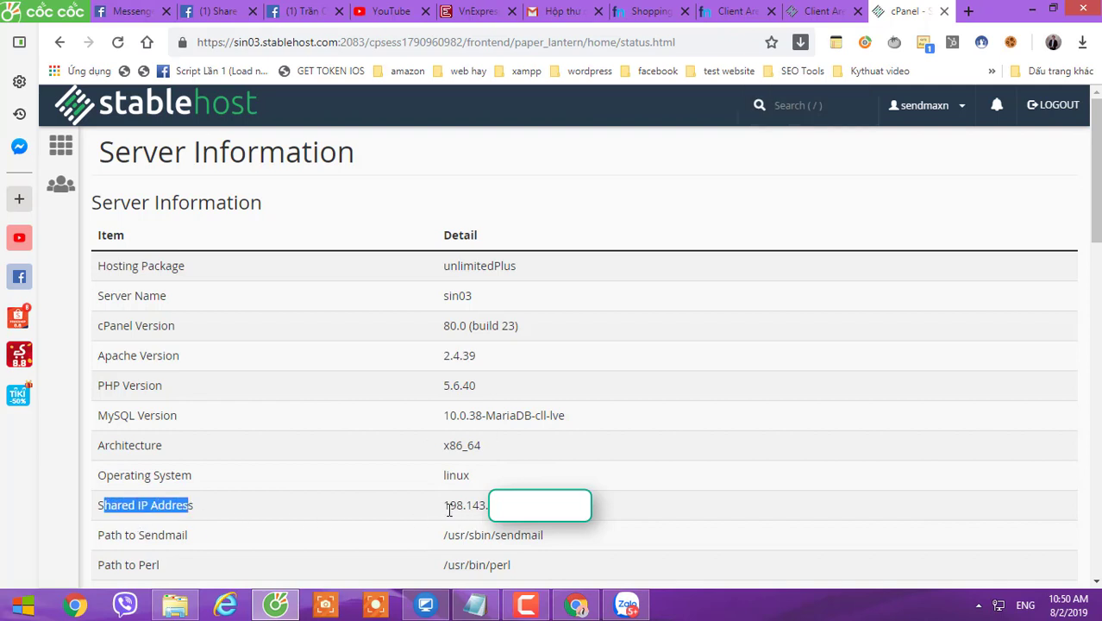
drag(444, 506, 518, 507)
key(ctrl+c)
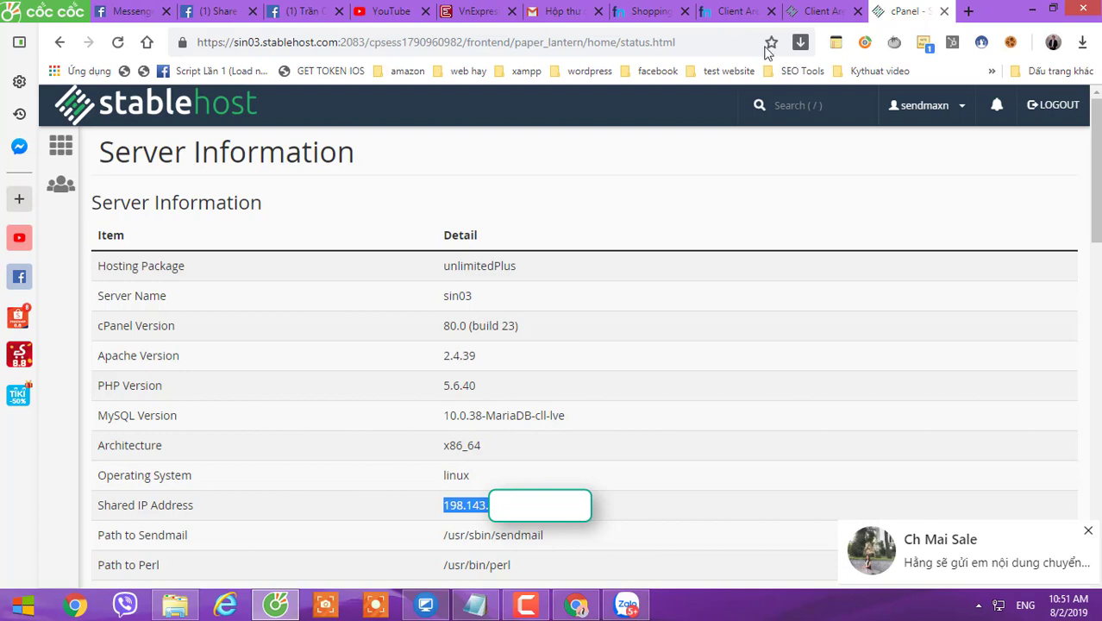
- Replace 8.8.8.8 with the shared IP on both webgrouptuvan.tk A records and save the changes
click(732, 12)
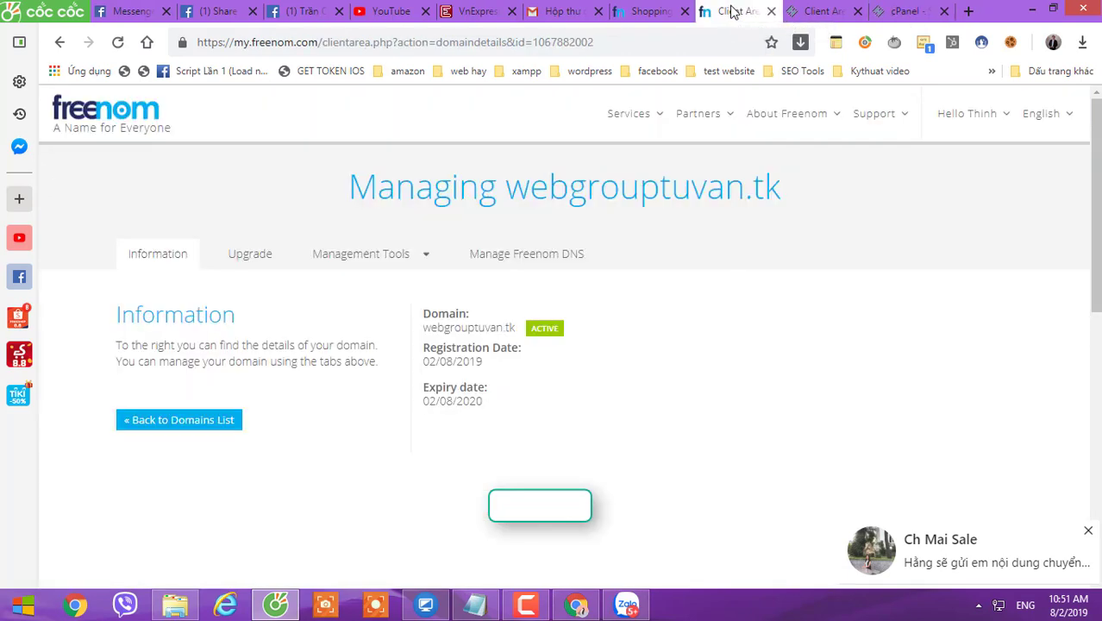
click(521, 265)
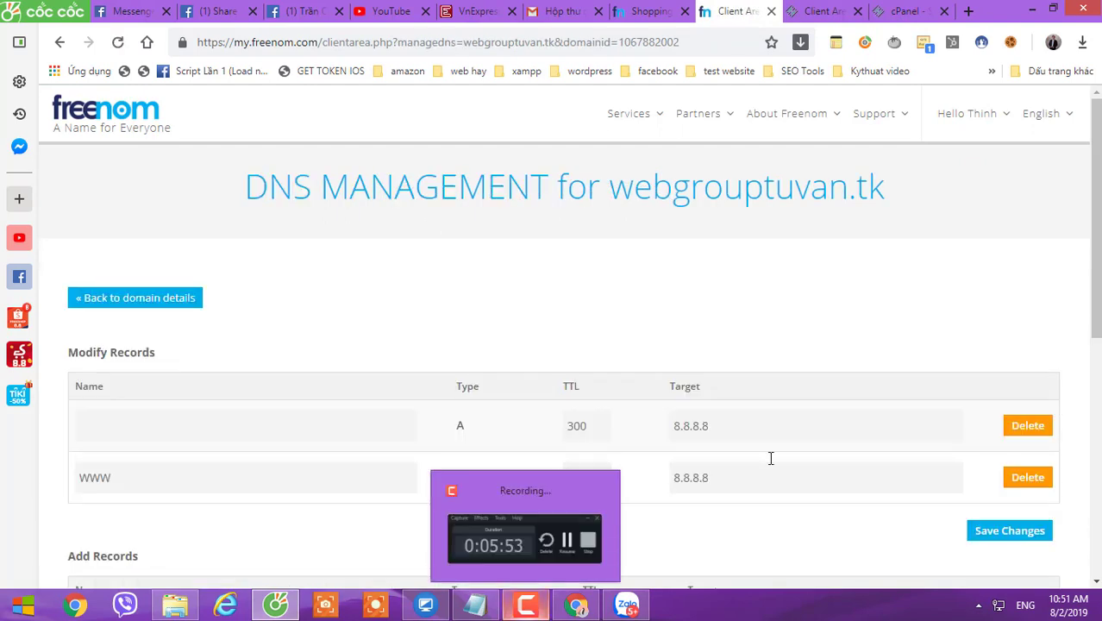
drag(724, 428, 679, 427)
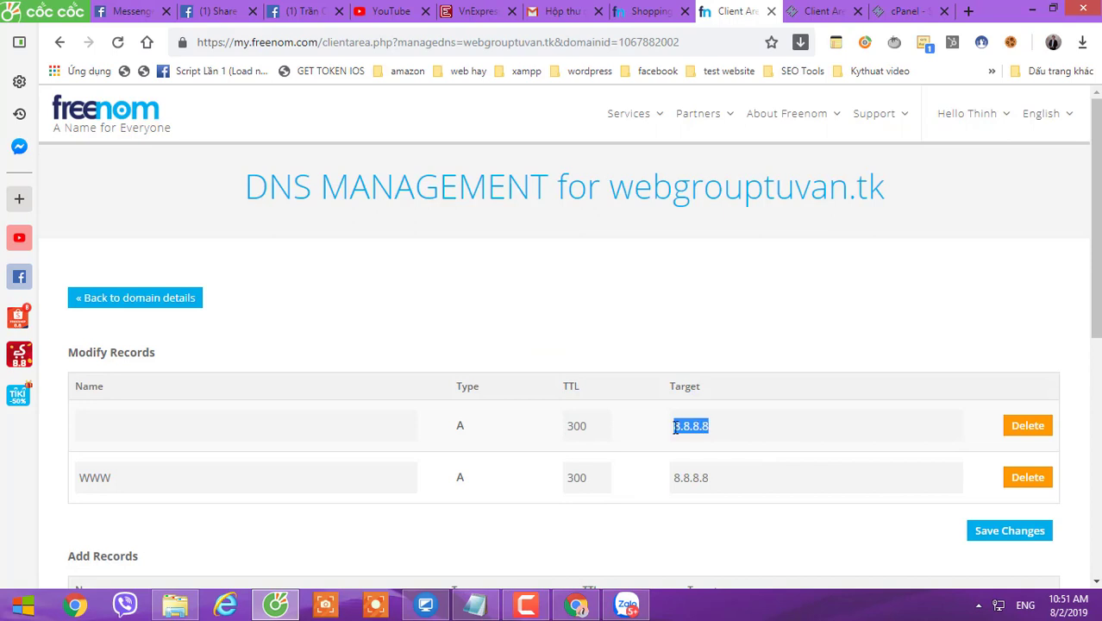
key(ctrl+v)
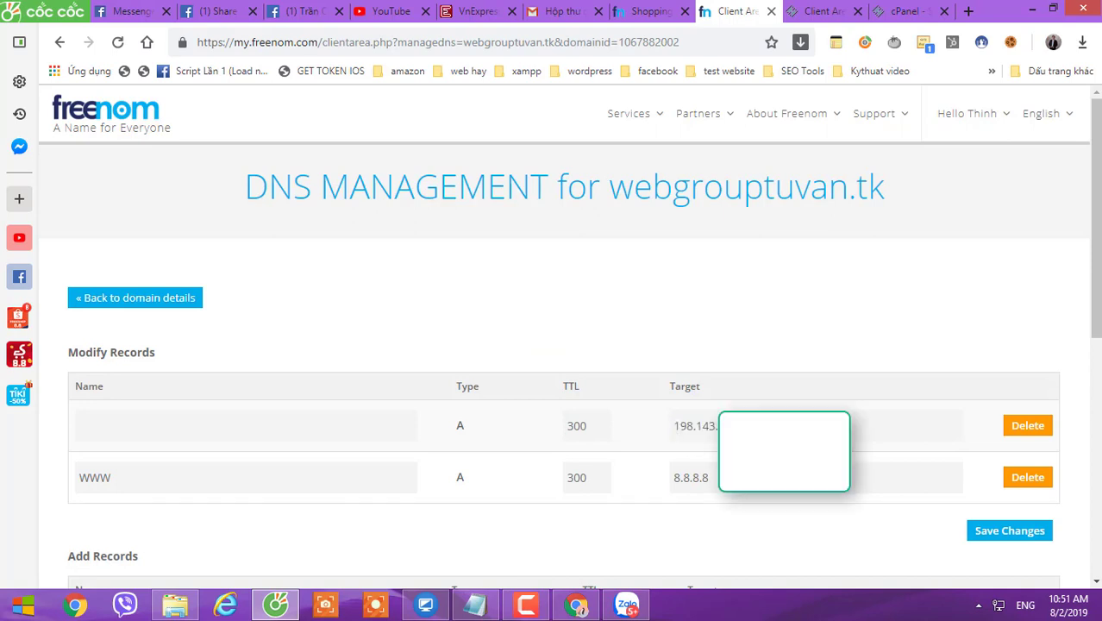
drag(713, 478, 640, 484)
key(ctrl+v)
click(987, 536)
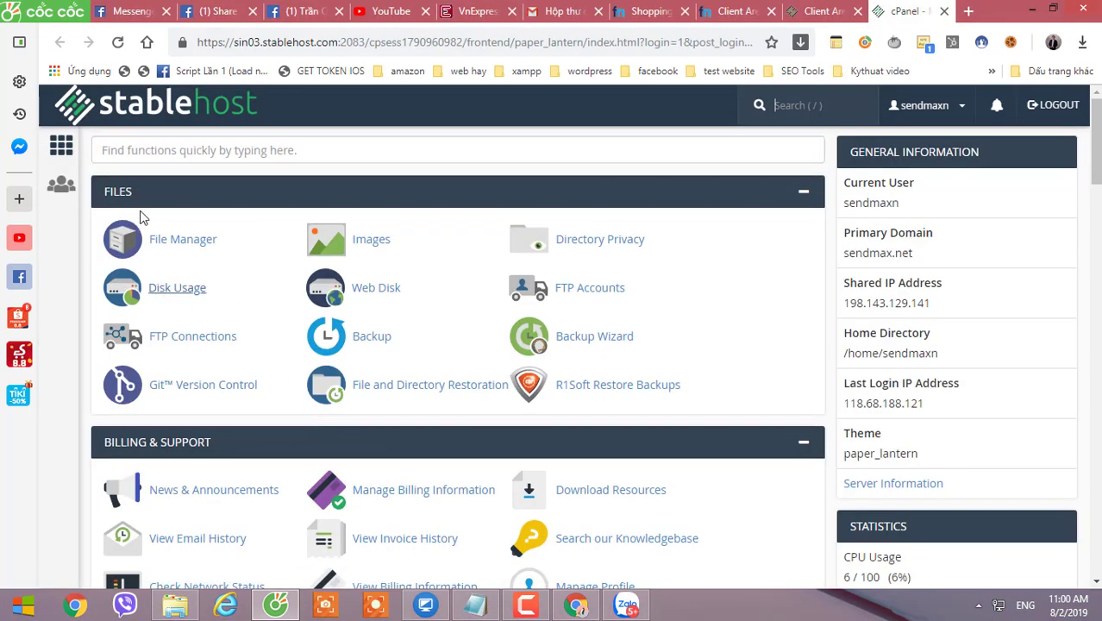
- Enter webgrouptuvan.tk as the new addon domain, auto-filling subdomain webgrouptuvan and document root webgrouptuvan.tk
scroll(173, 421, down, 5)
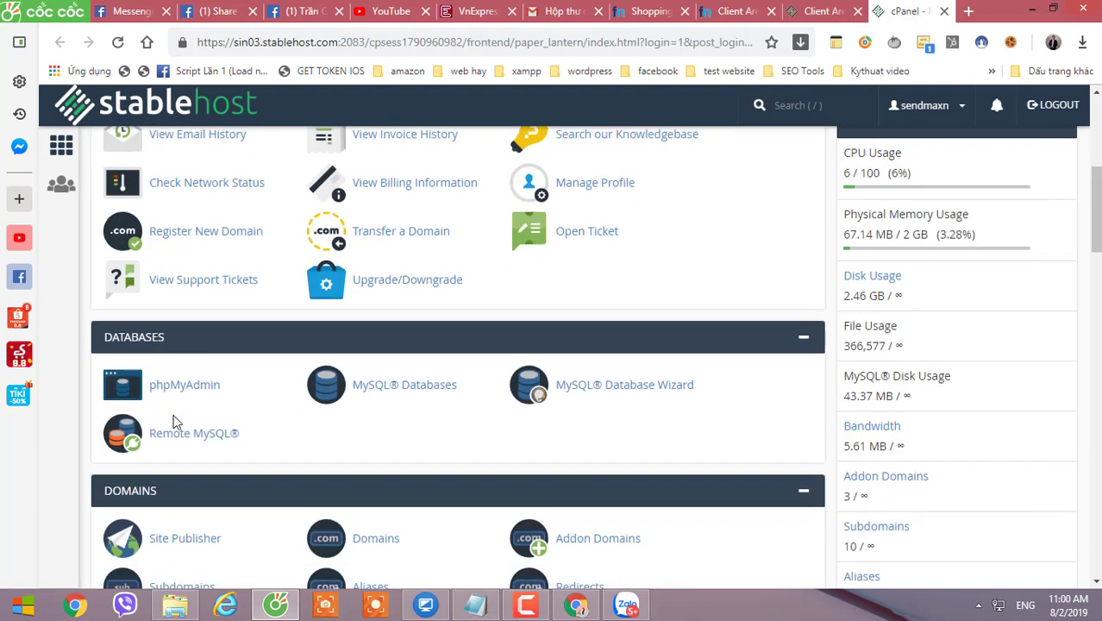
scroll(173, 421, down, 3)
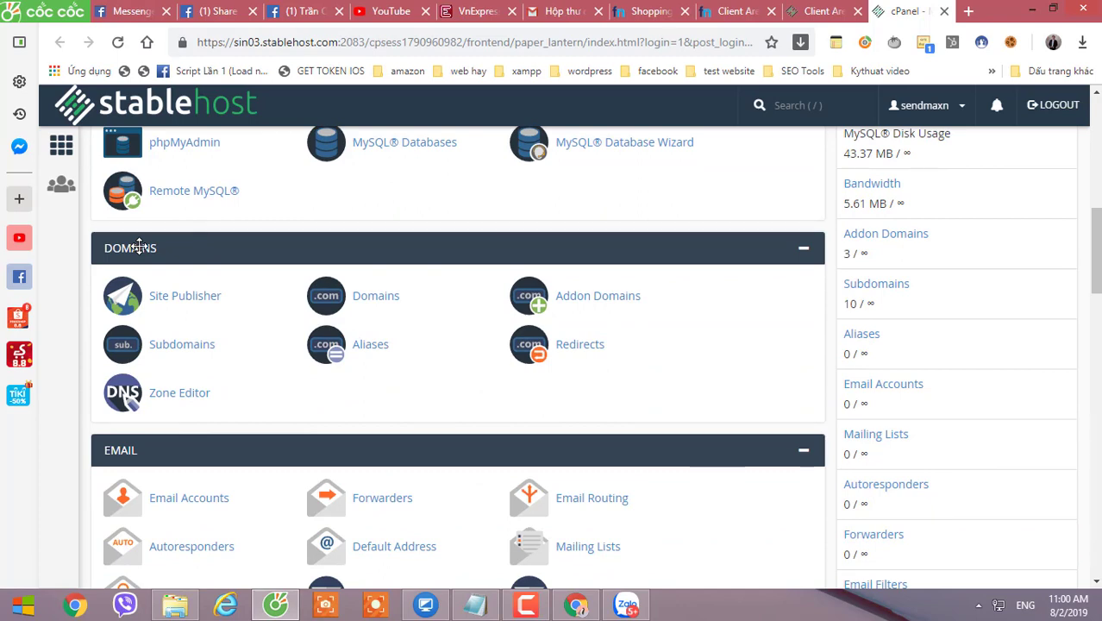
click(593, 300)
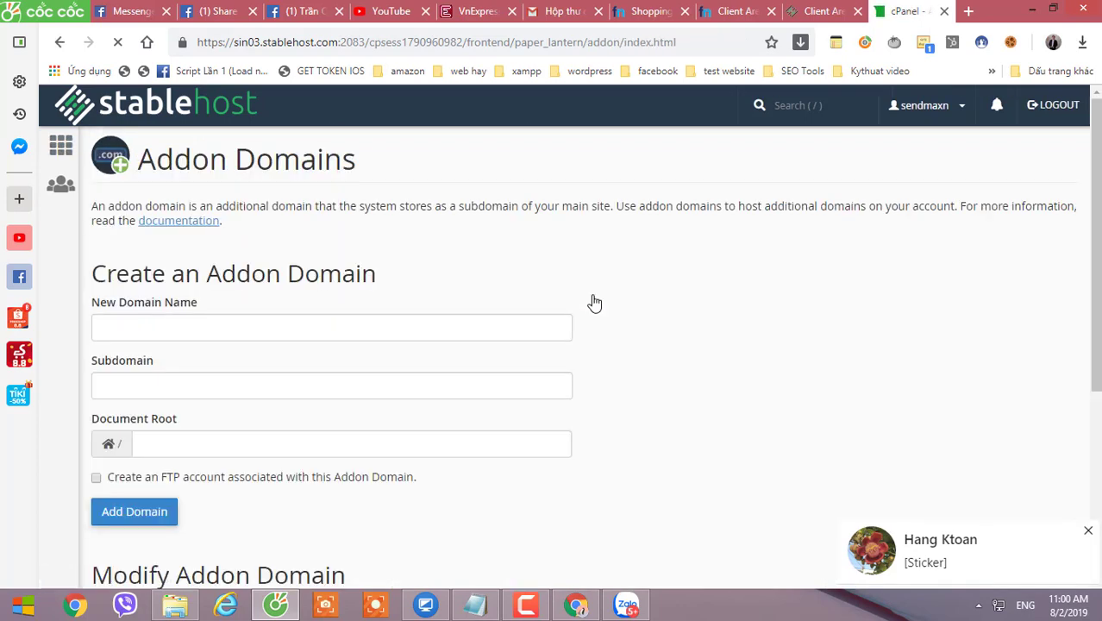
click(303, 327)
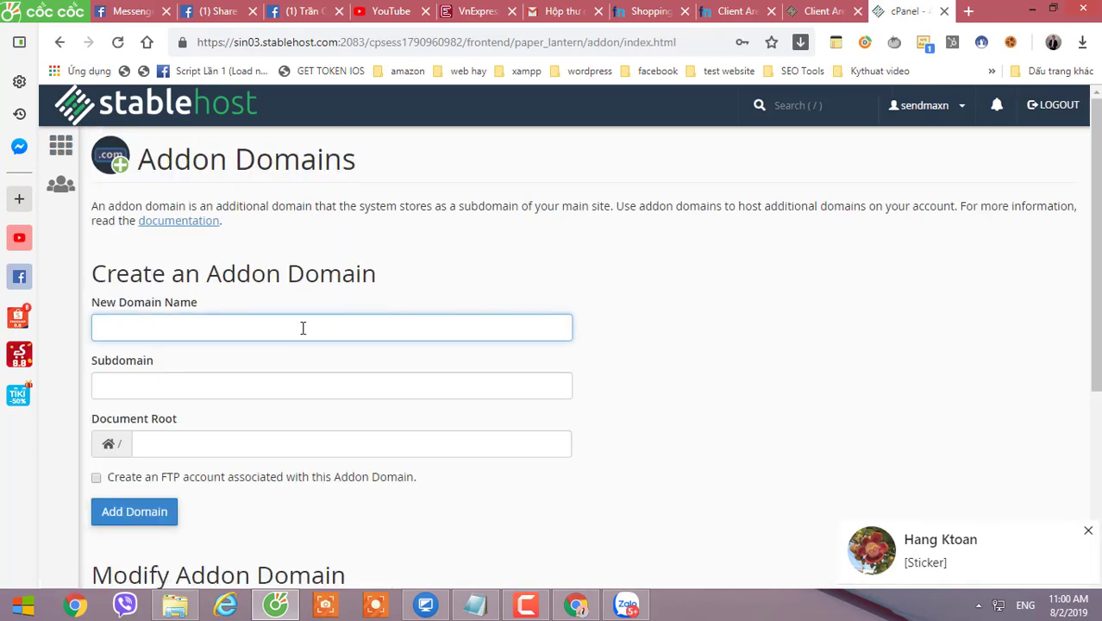
text(webgrouptuvan.tk)
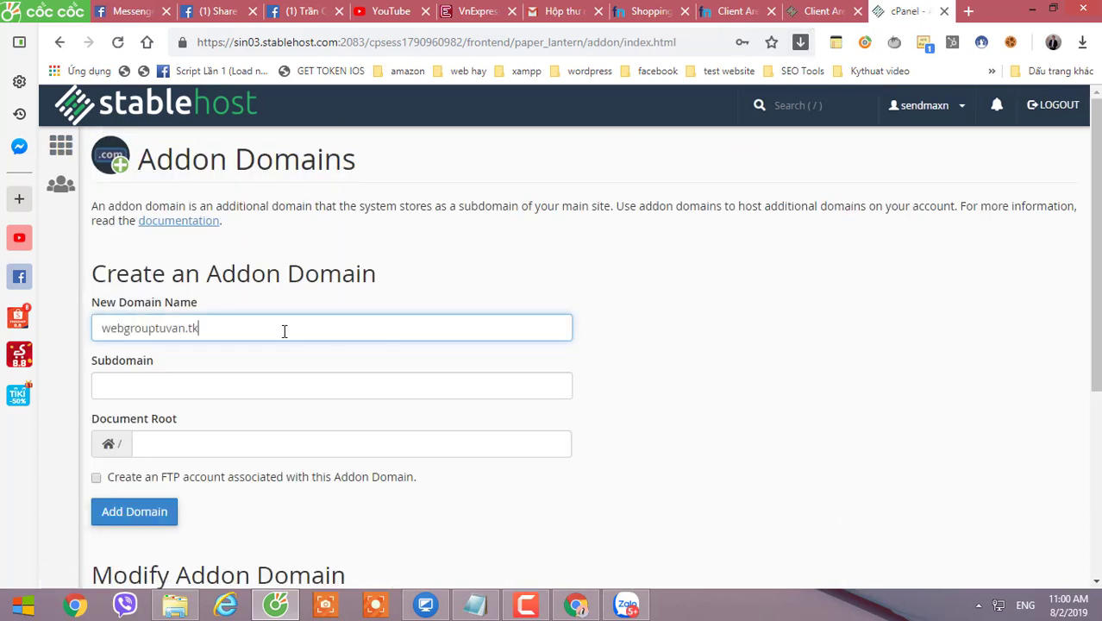
key(Tab)
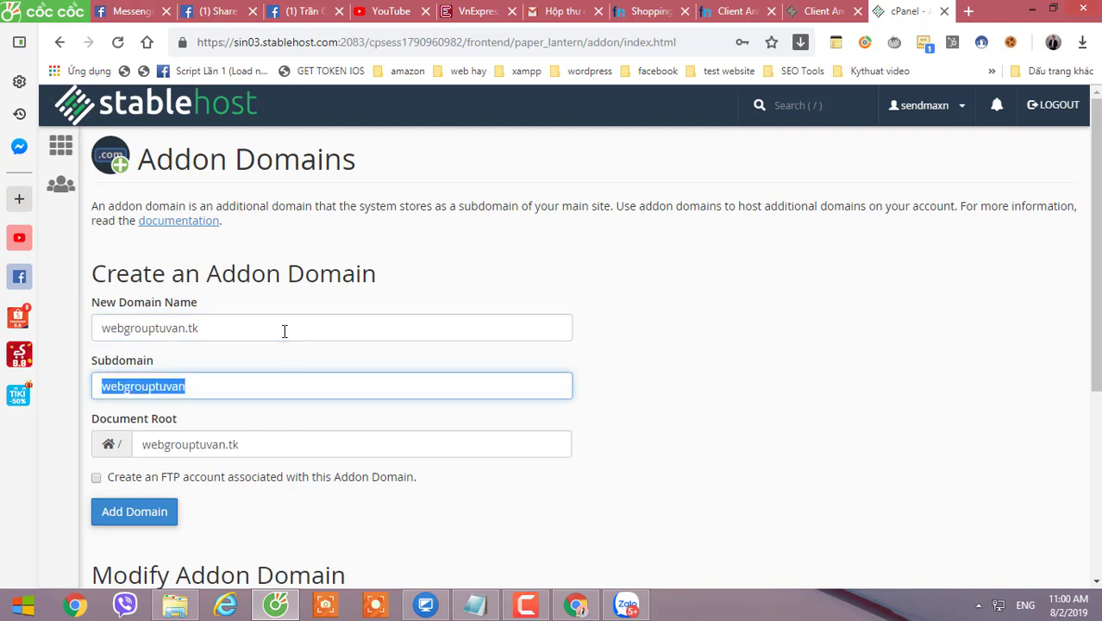
scroll(197, 505, down, 1)
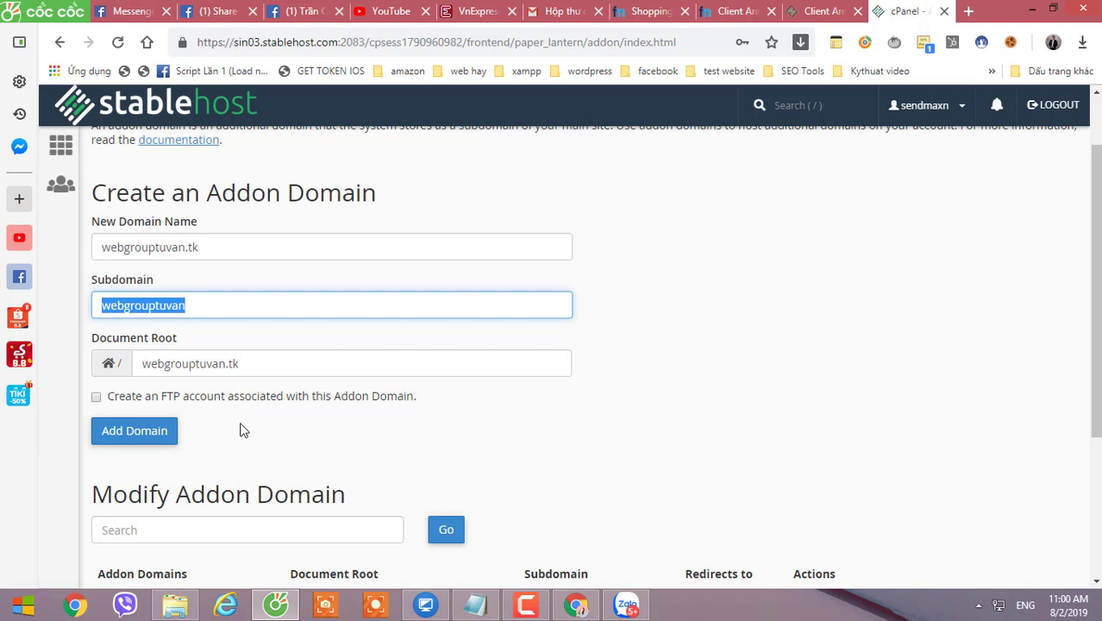
- Enable 'Create an FTP account' for the addon domain and start on its password
click(185, 399)
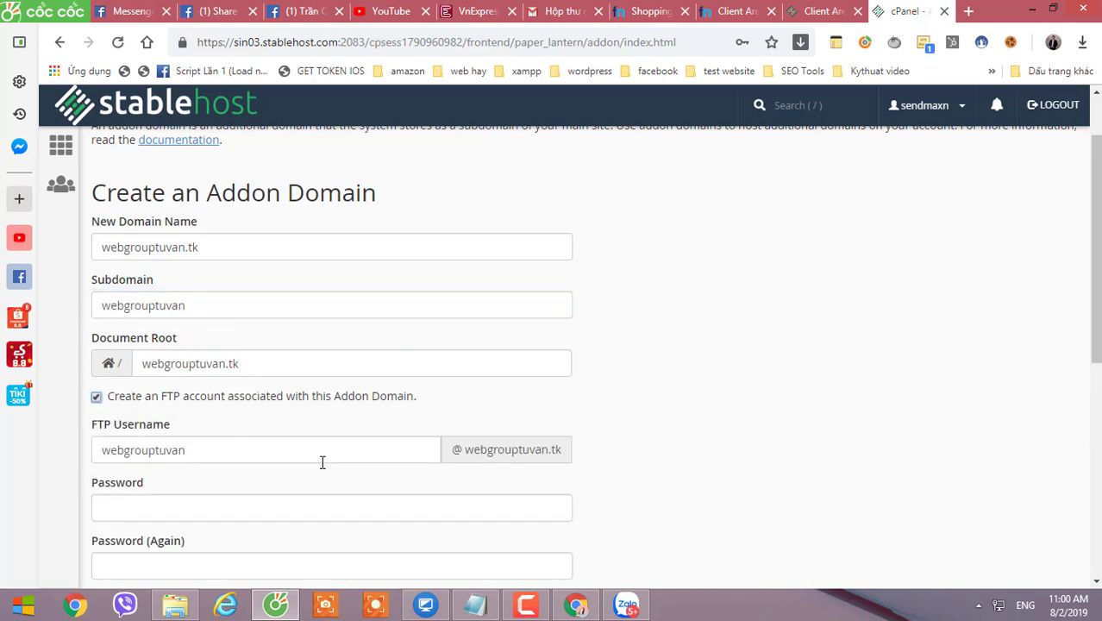
scroll(322, 463, down, 3)
click(162, 272)
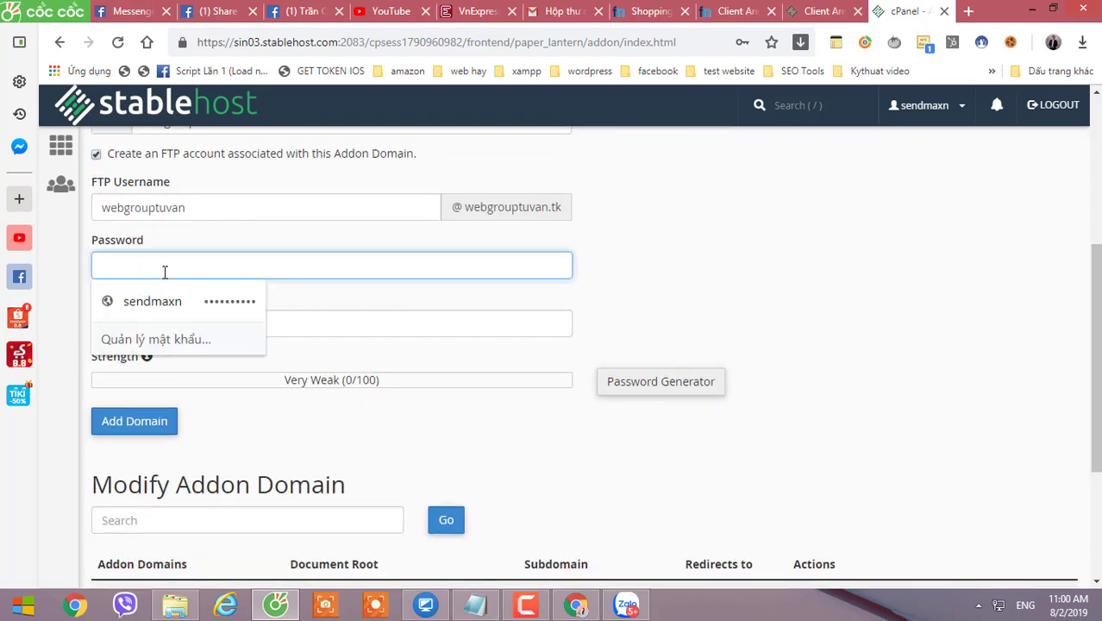
click(651, 276)
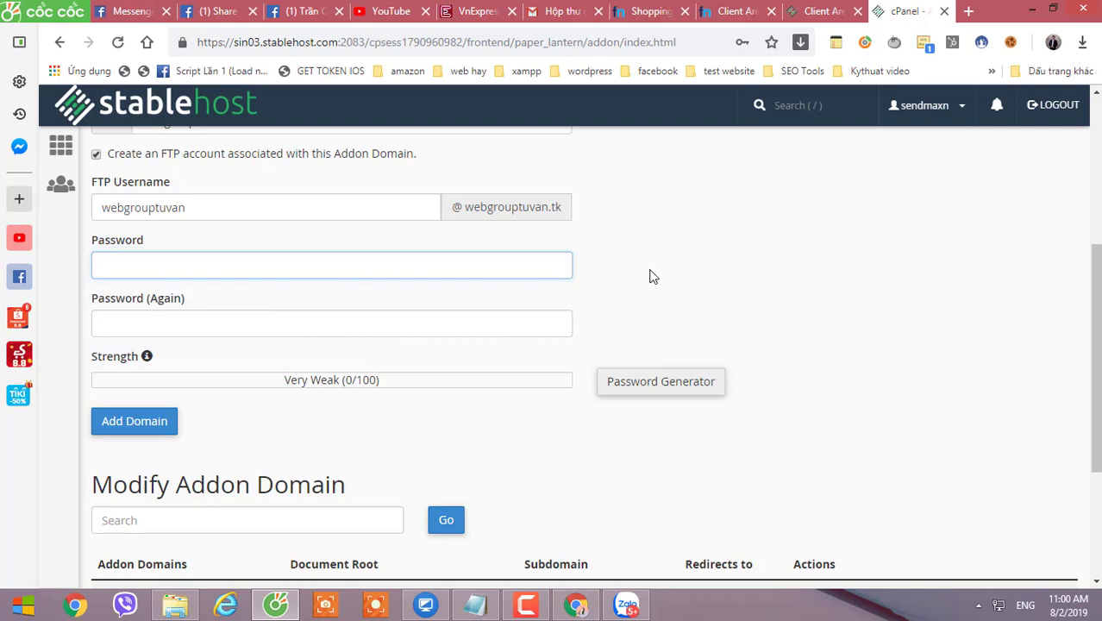
- Generate a Very Strong FTP password, copy it, and apply it to both password fields
click(678, 390)
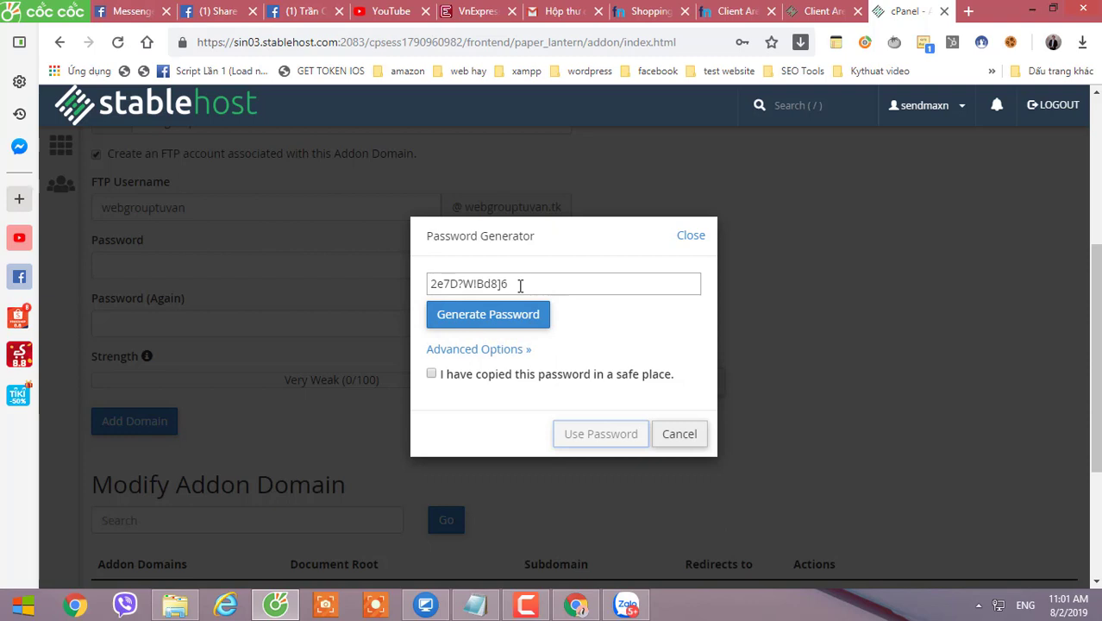
drag(520, 285, 405, 294)
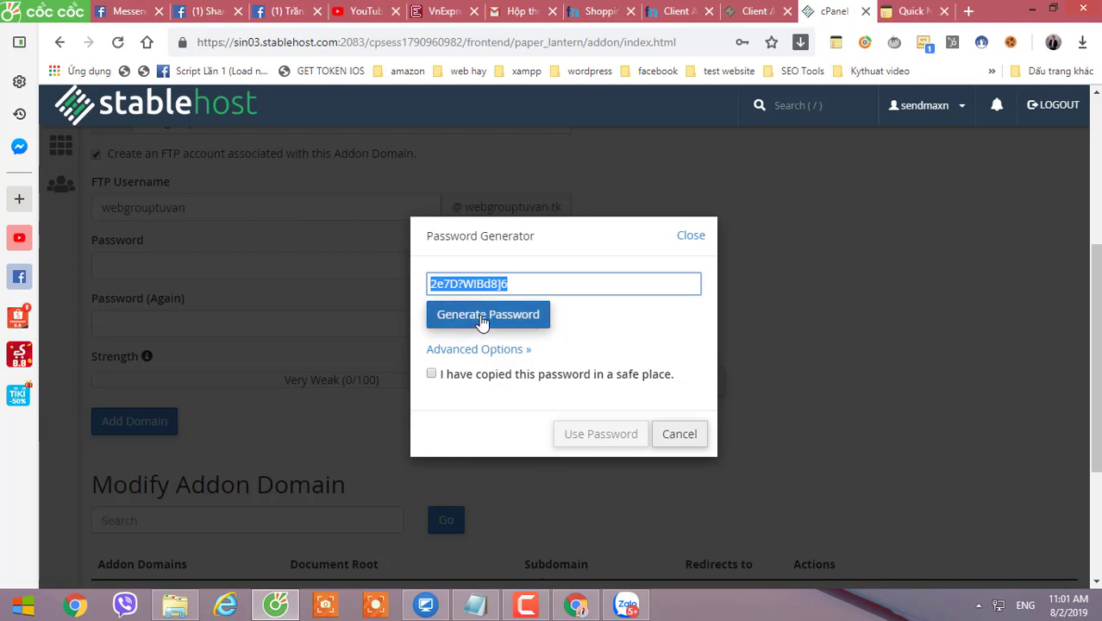
click(489, 377)
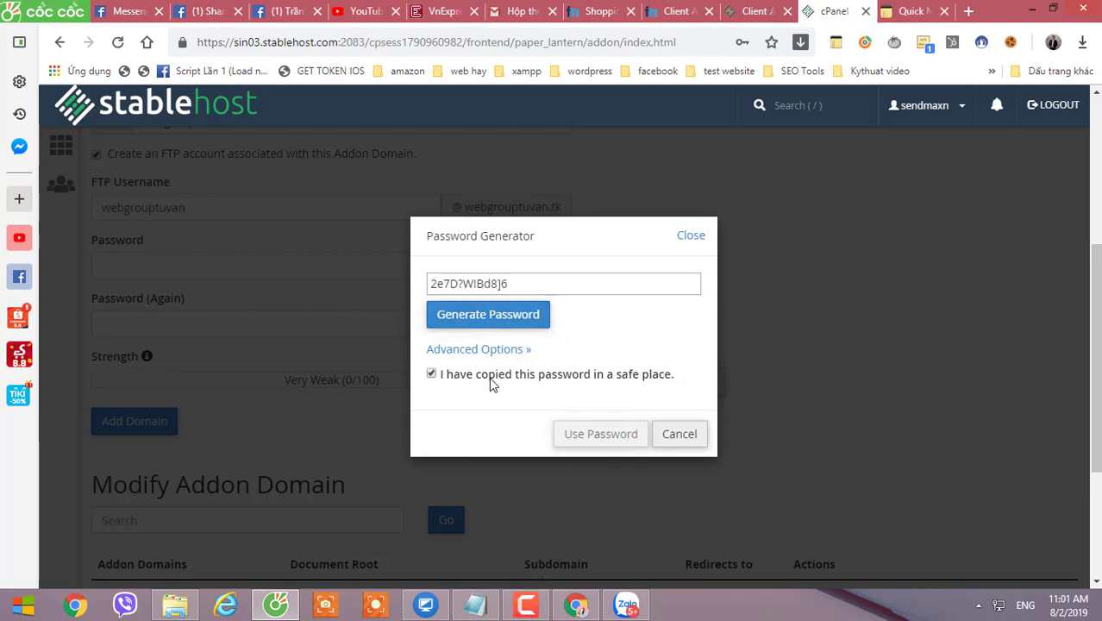
click(590, 435)
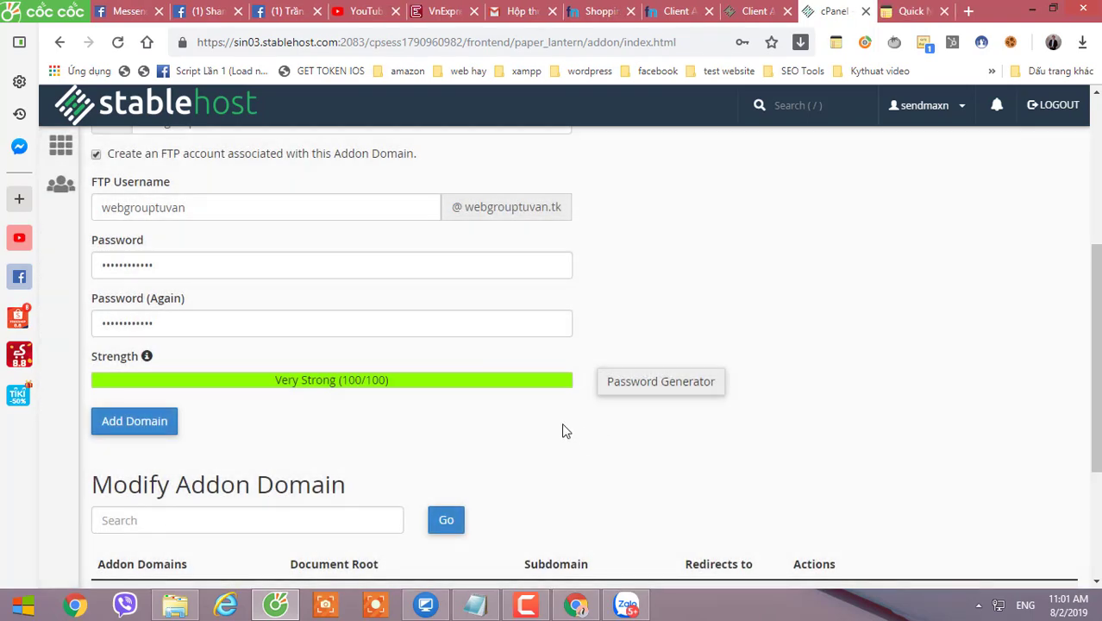
scroll(282, 270, up, 2)
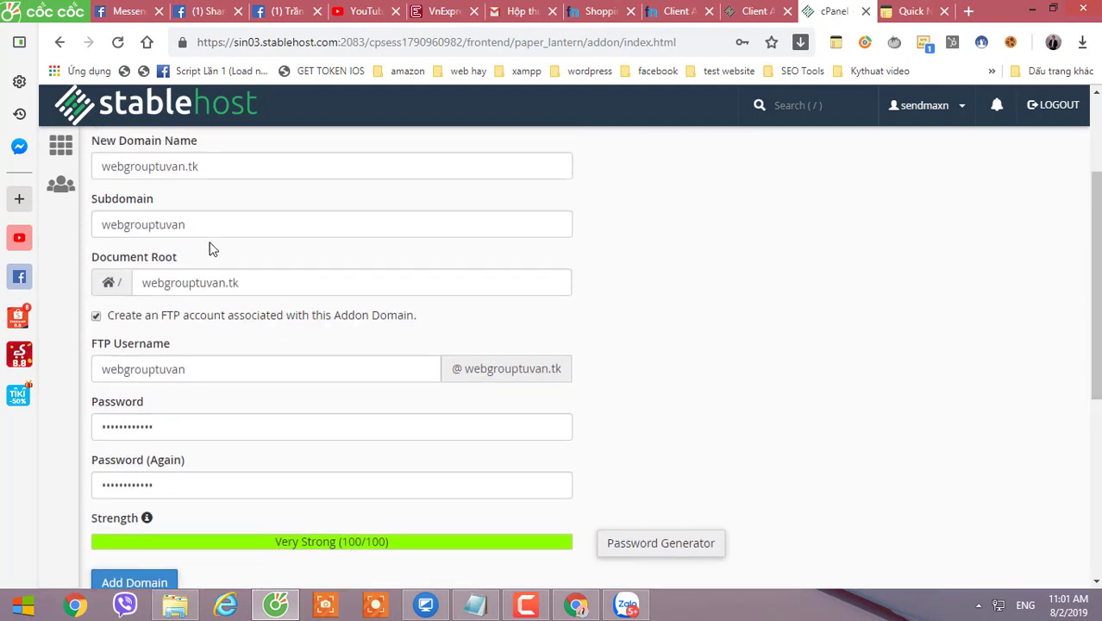
click(176, 236)
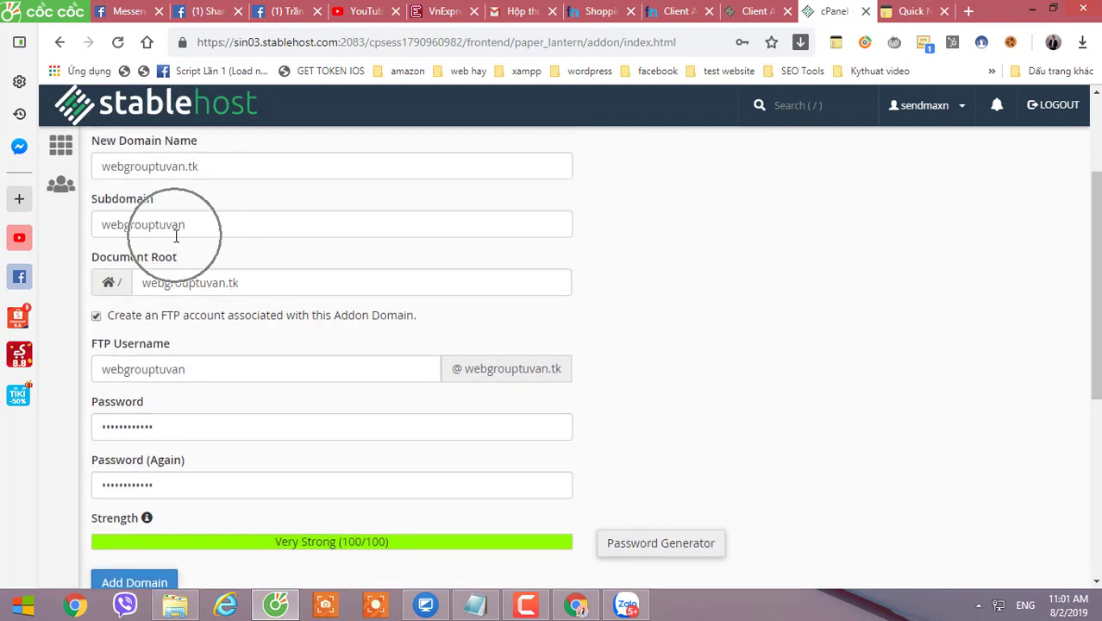
scroll(369, 324, down, 1)
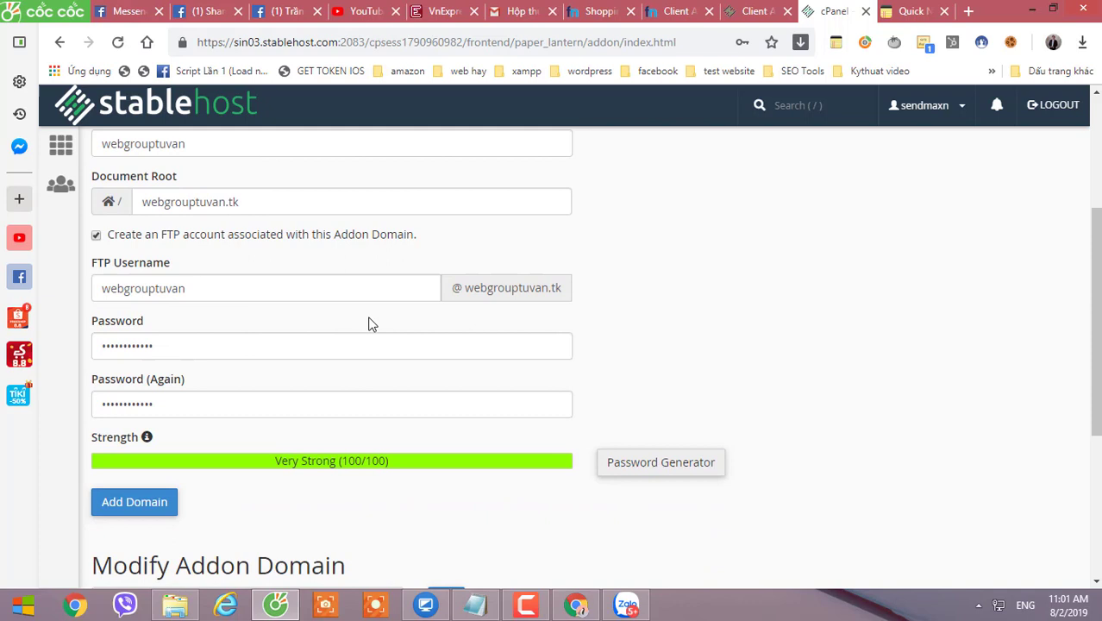
click(159, 293)
click(100, 247)
click(138, 290)
- Create the webgrouptuvan.tk addon domain, copy its new FTP account name, and return to the addon list
click(134, 507)
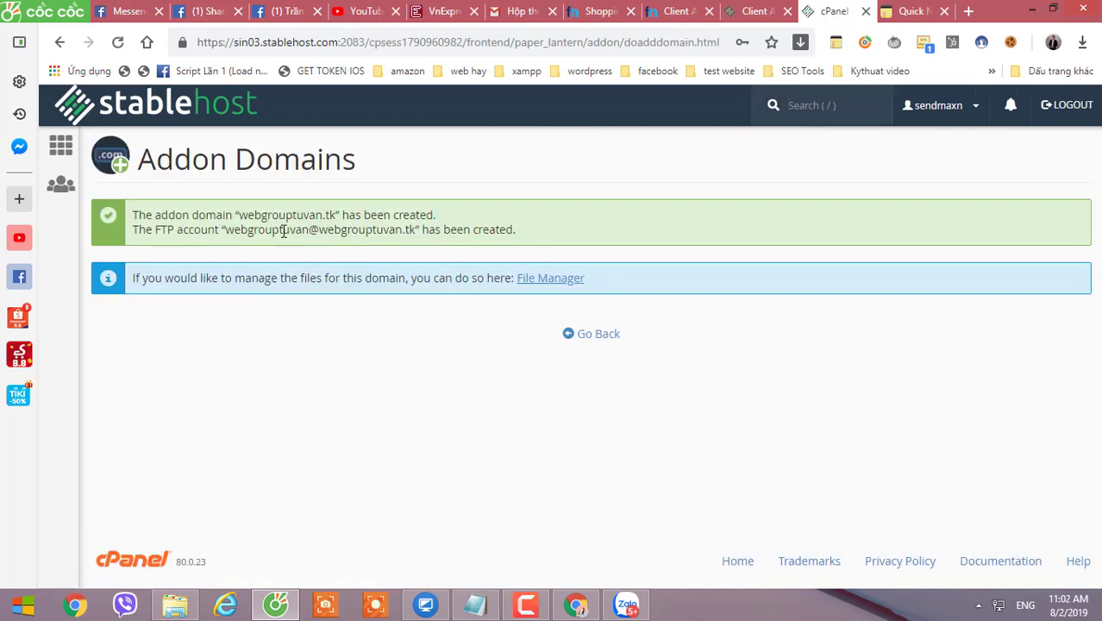
click(243, 247)
drag(227, 230, 411, 243)
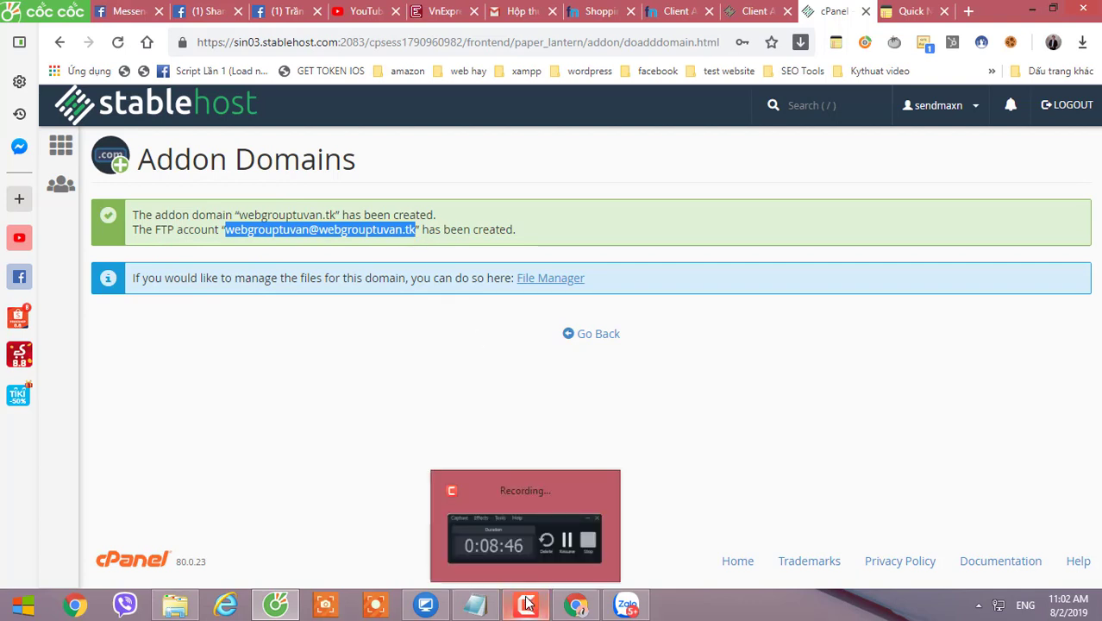
click(597, 336)
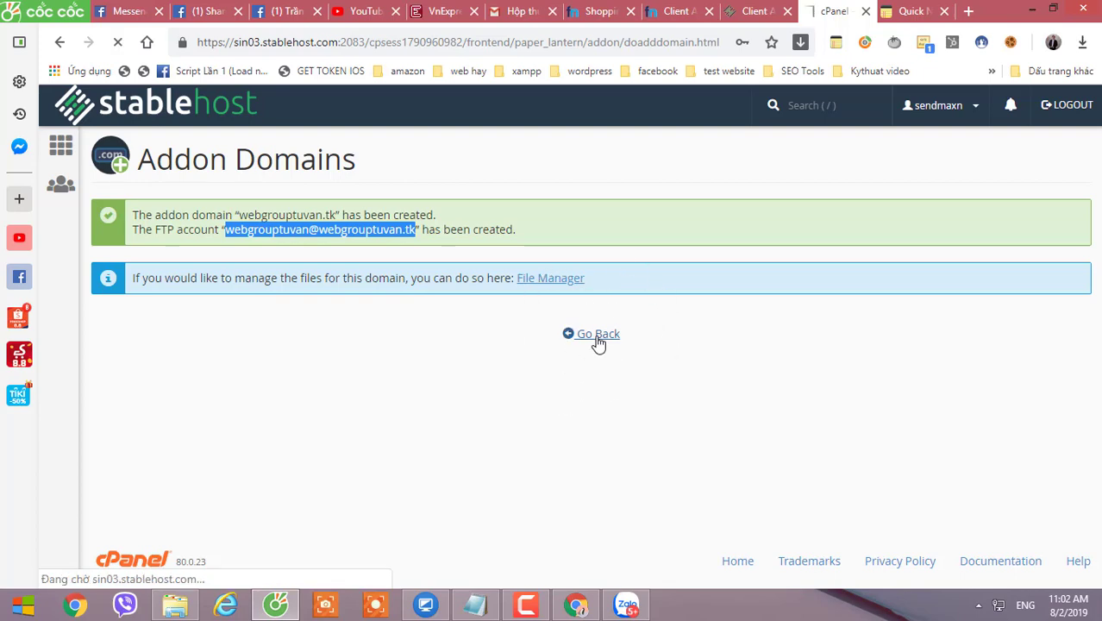
scroll(609, 400, down, 5)
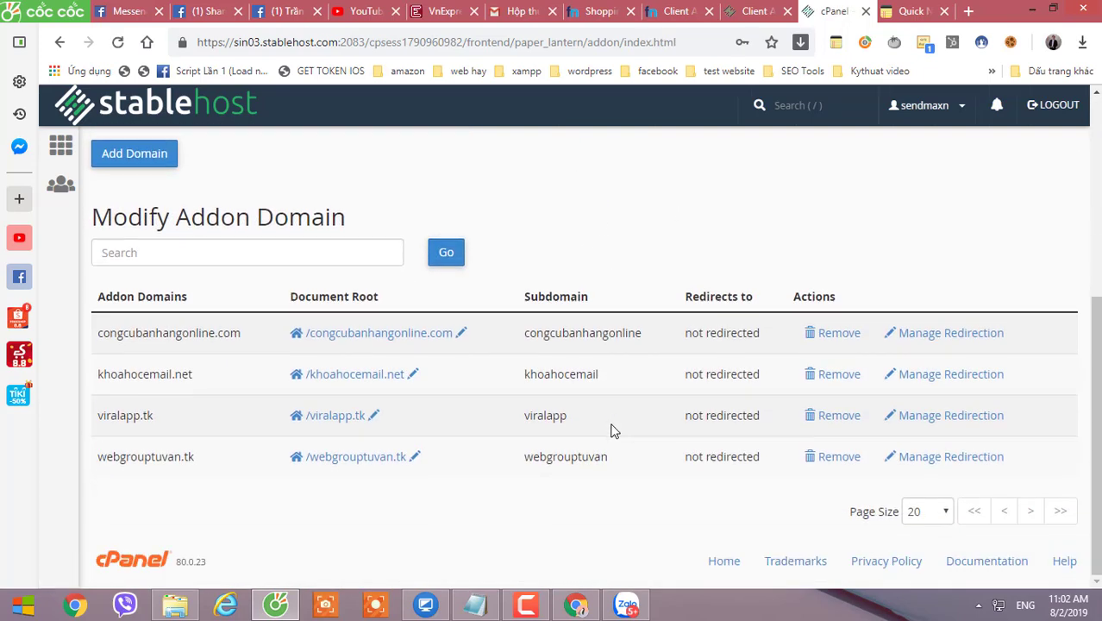
click(968, 10)
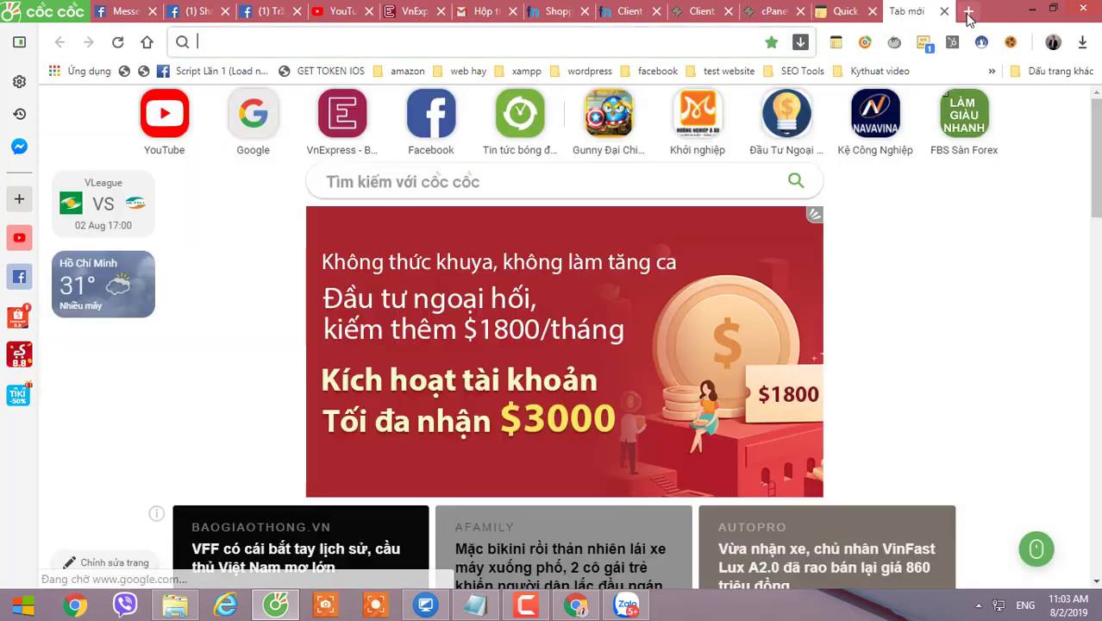
text(webgrouptuvan.tk)
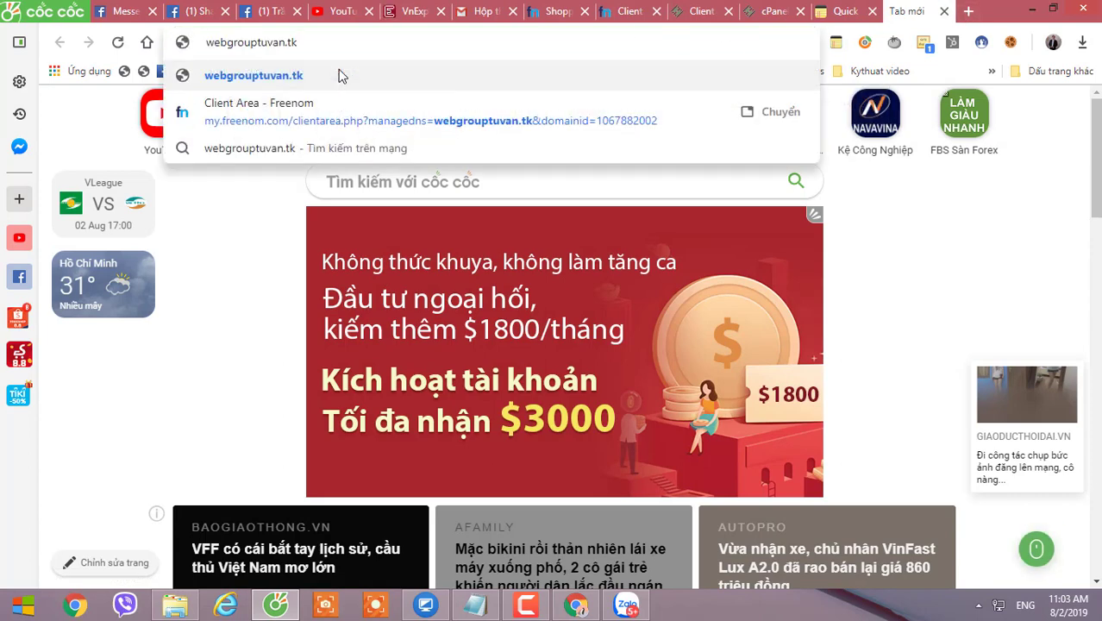
key(Return)
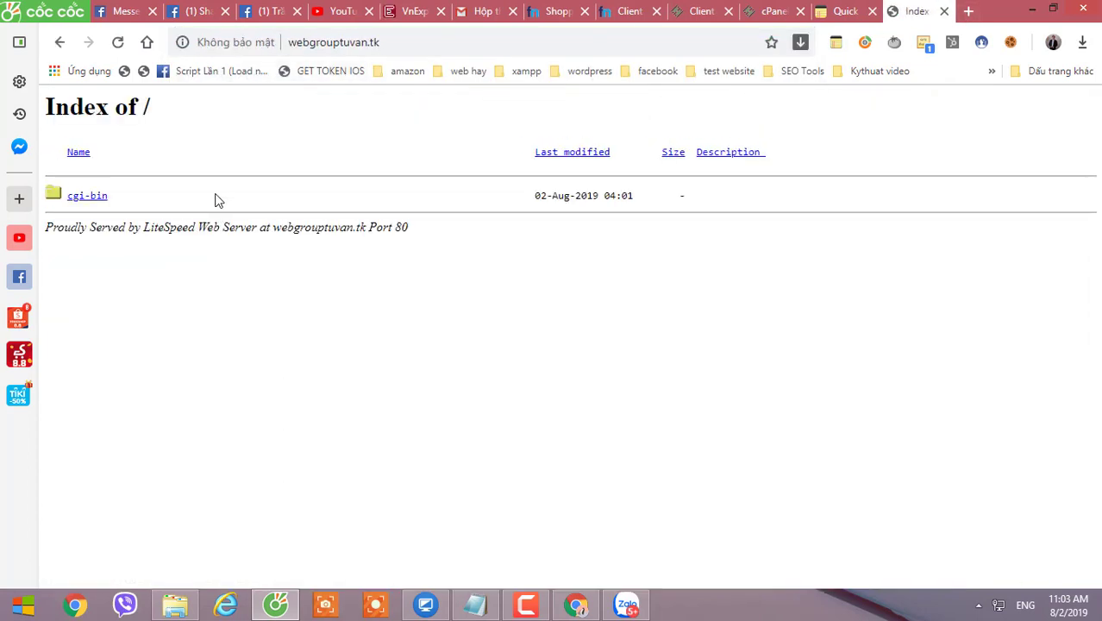
click(255, 194)
click(944, 11)
click(837, 12)
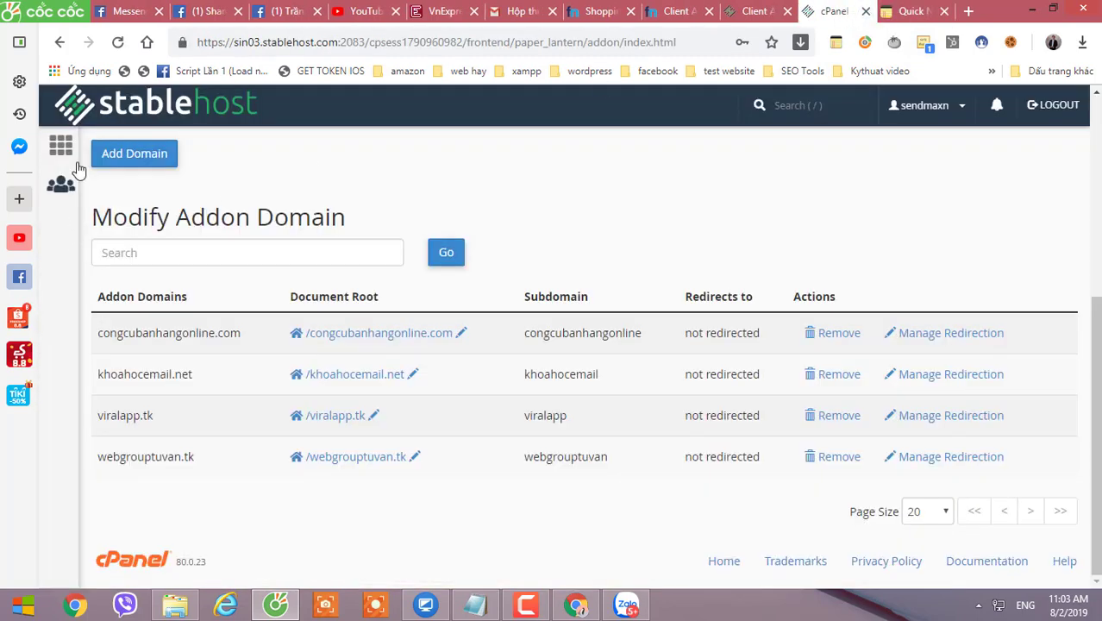
- In File Manager, move the cgi-bin folder inside webgrouptuvan.tk to the trash
click(74, 121)
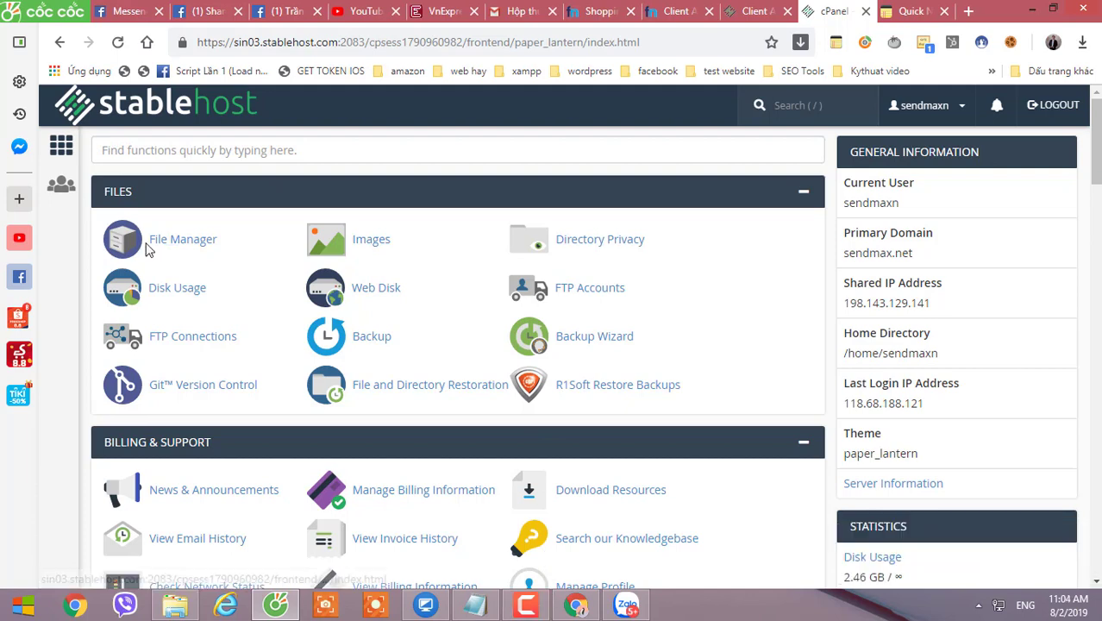
click(166, 247)
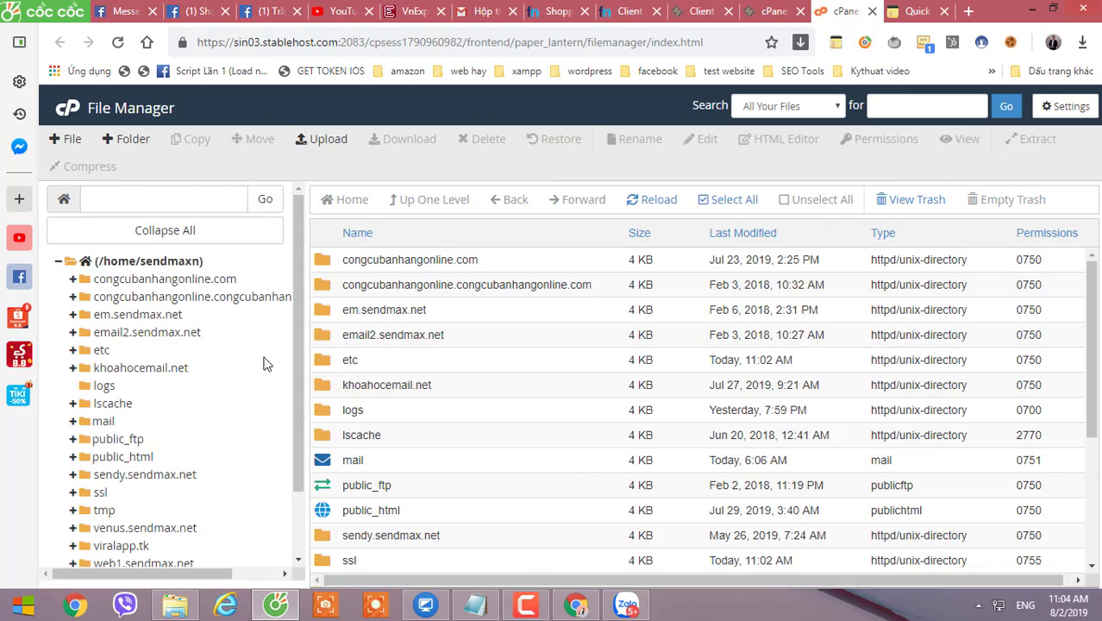
drag(297, 360, 297, 417)
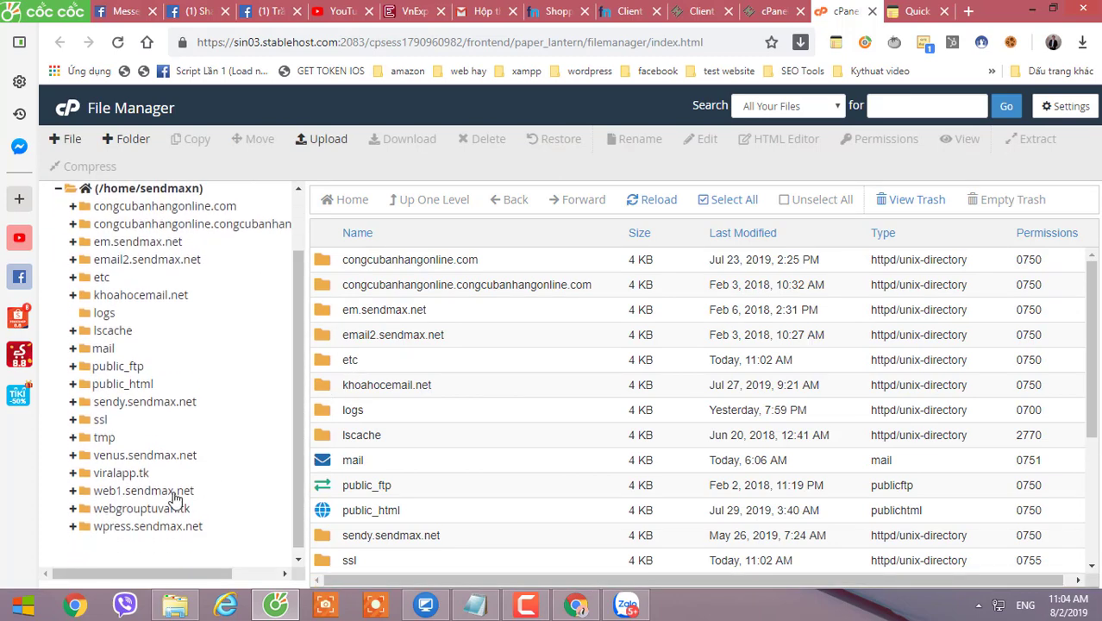
click(143, 508)
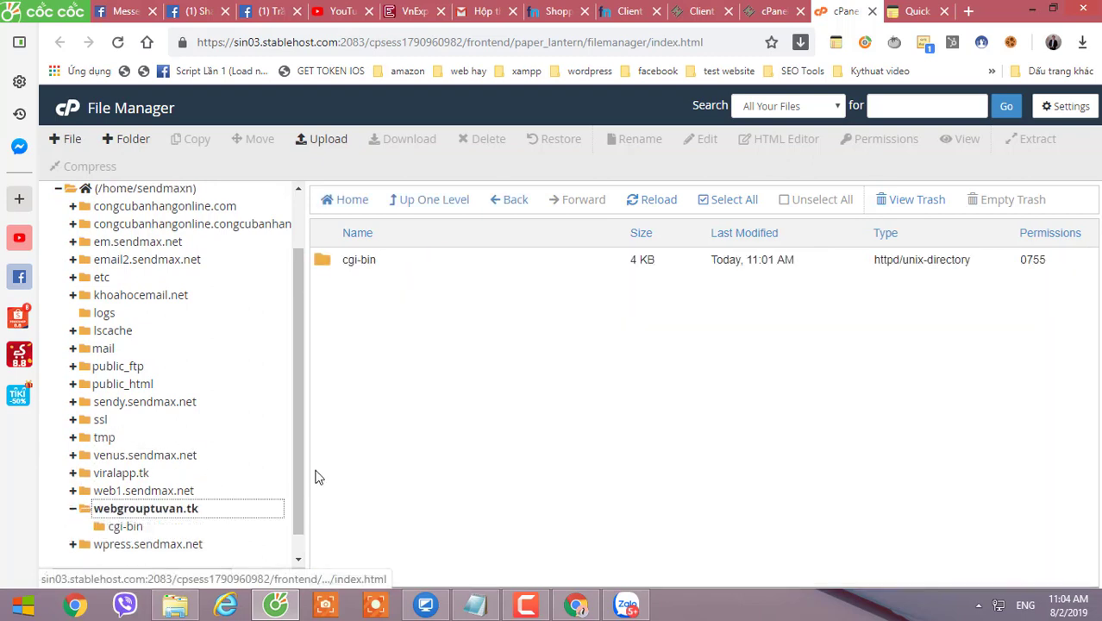
click(356, 270)
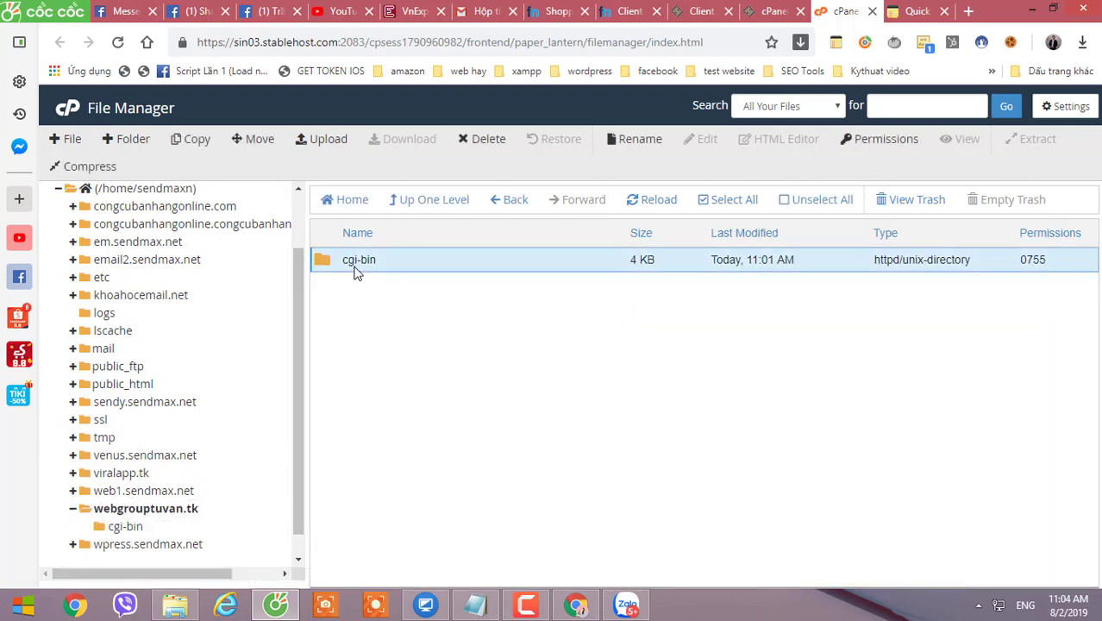
click(471, 143)
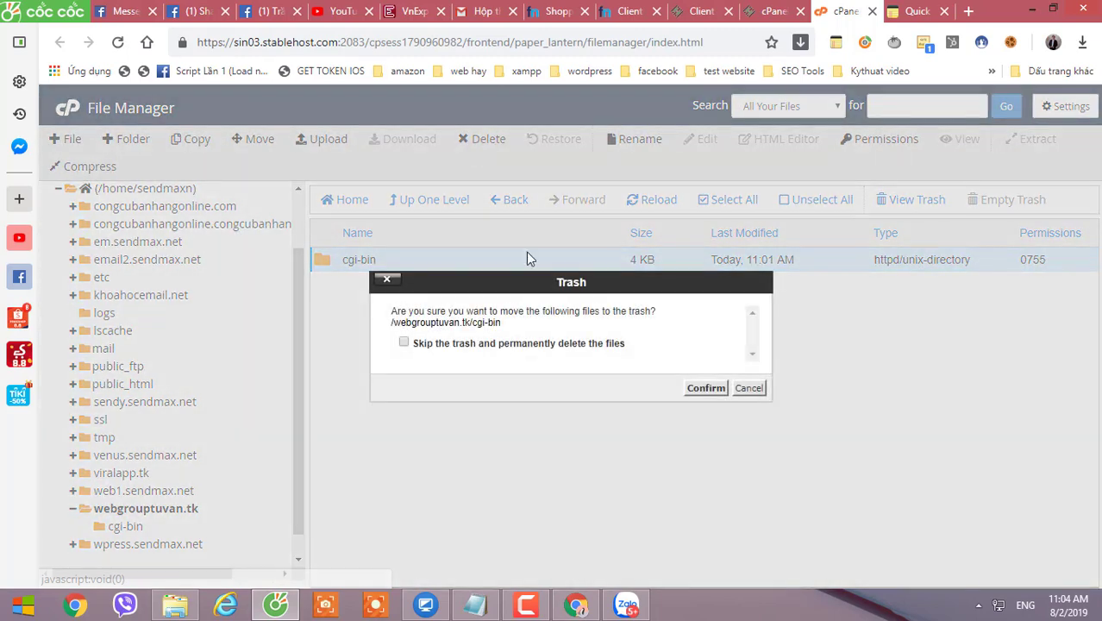
click(699, 388)
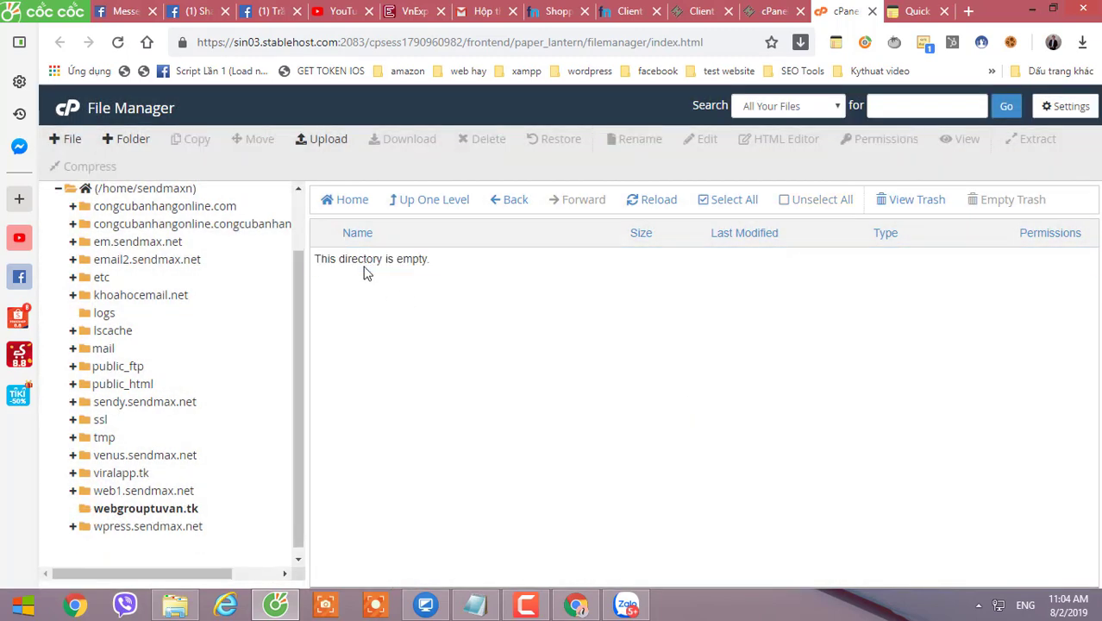
click(969, 11)
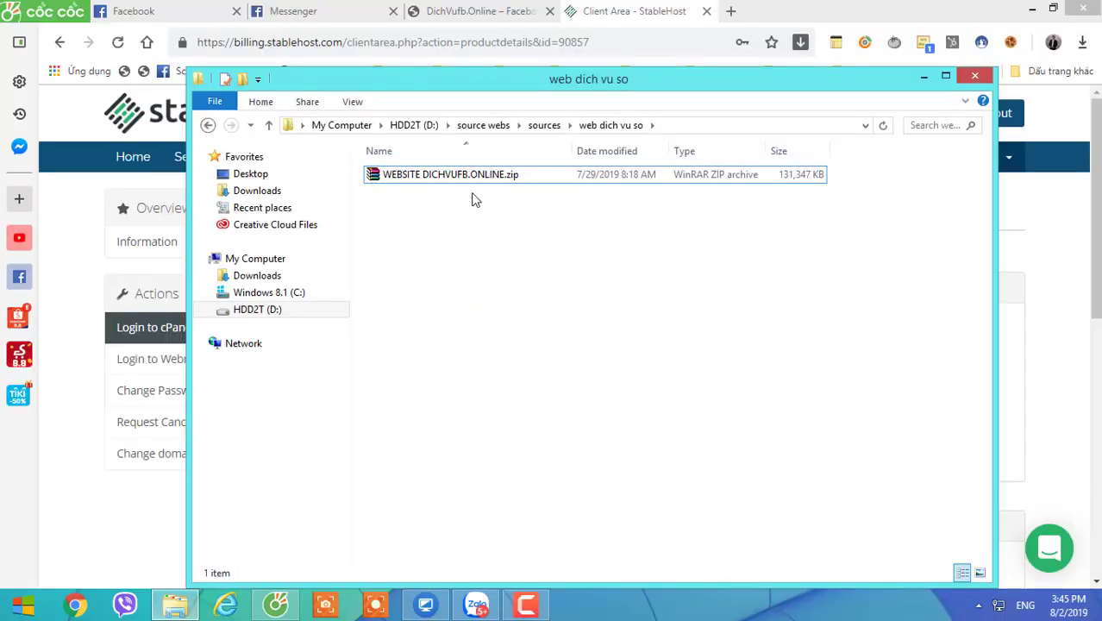
- Check the WEBSITE zip's size in Properties, then extract it into the current folder
click(457, 174)
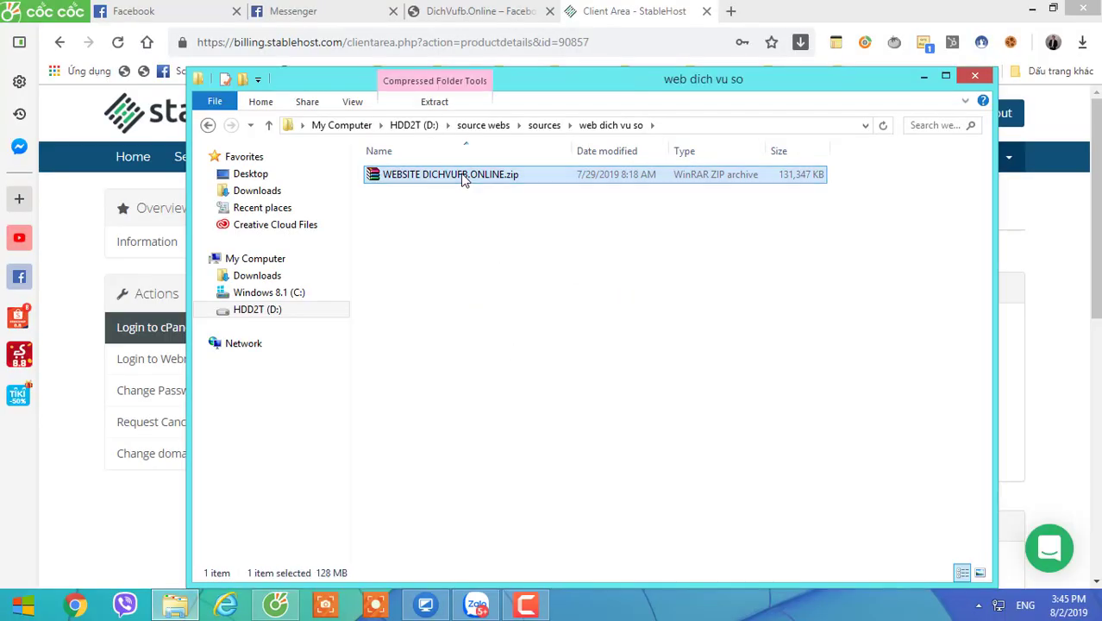
right_click(463, 178)
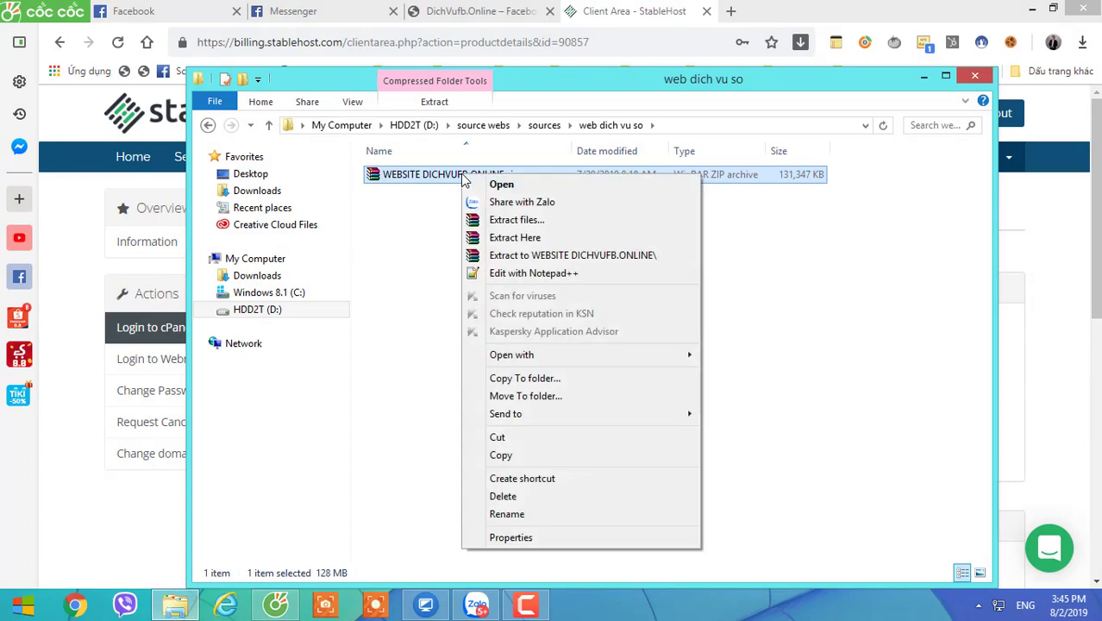
click(523, 537)
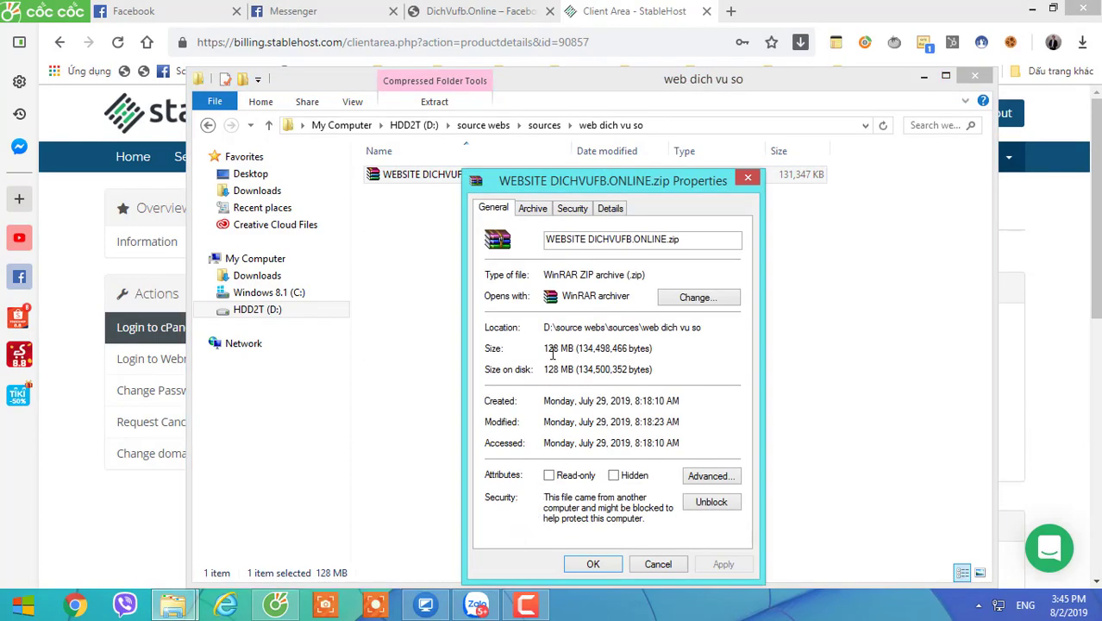
drag(553, 350, 576, 350)
click(658, 564)
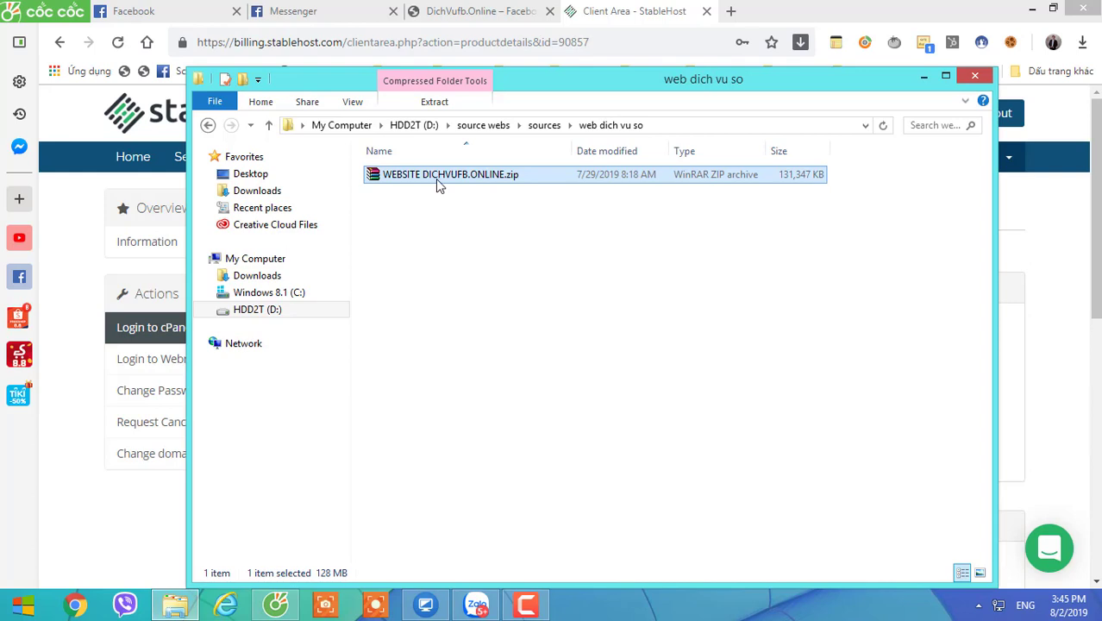
right_click(438, 184)
click(457, 240)
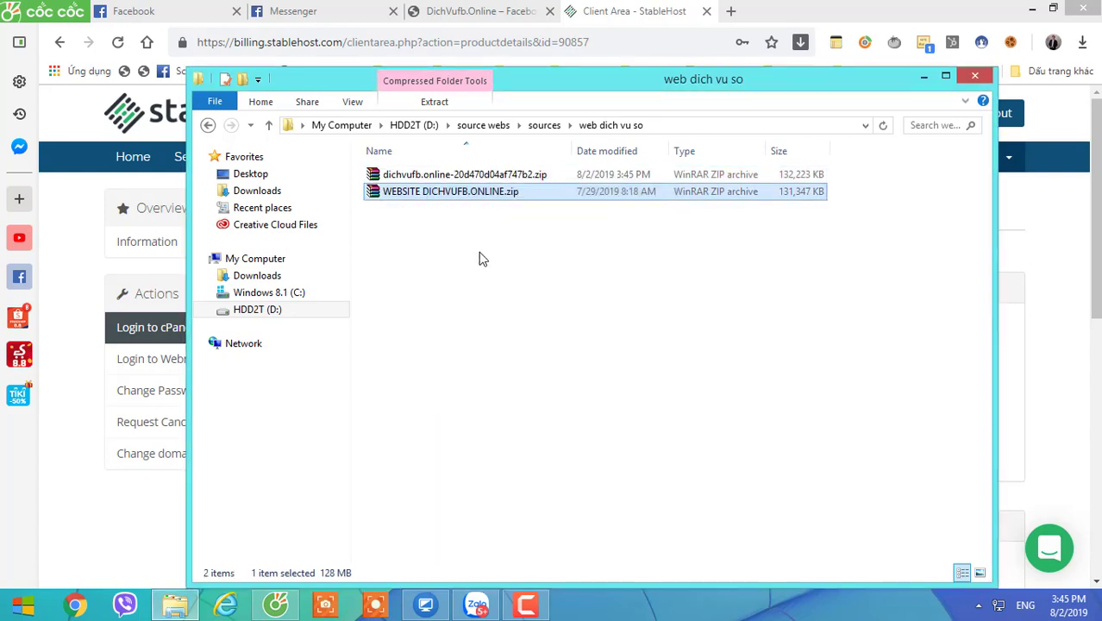
- Create a new folder named 'source web dvu so' beside the site archive
click(493, 192)
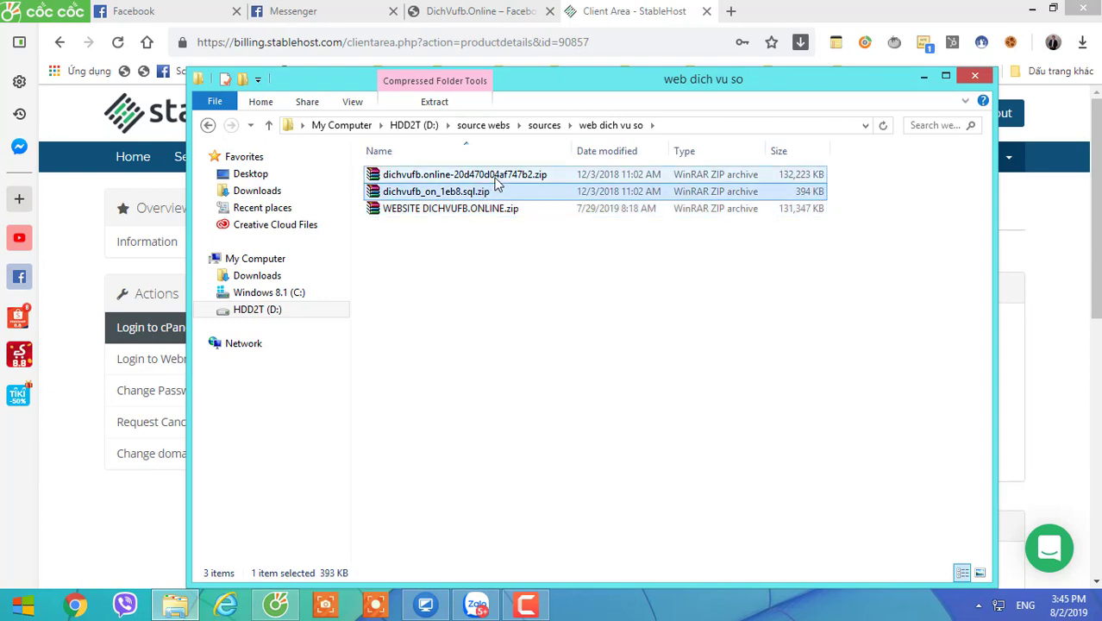
click(495, 176)
click(483, 191)
click(476, 178)
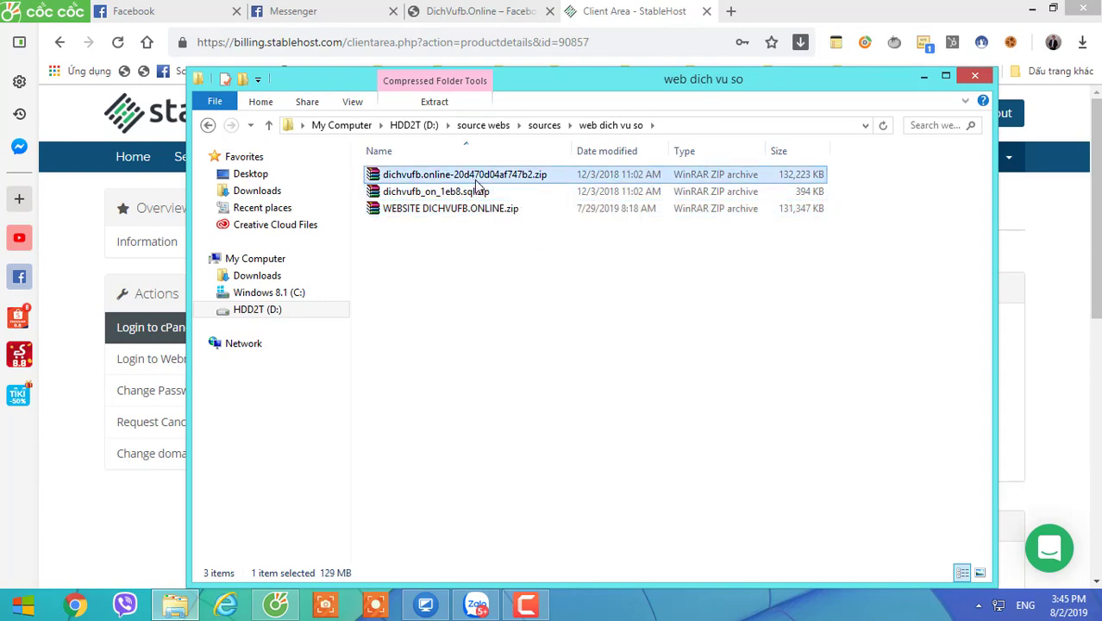
right_click(457, 260)
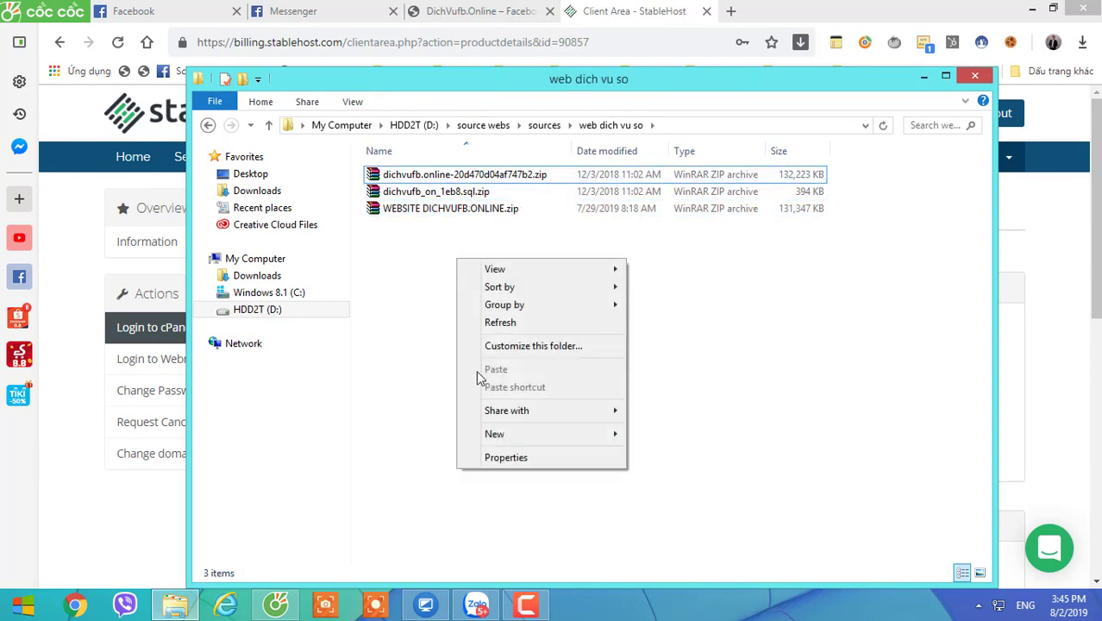
mouse_move(552, 434)
click(653, 436)
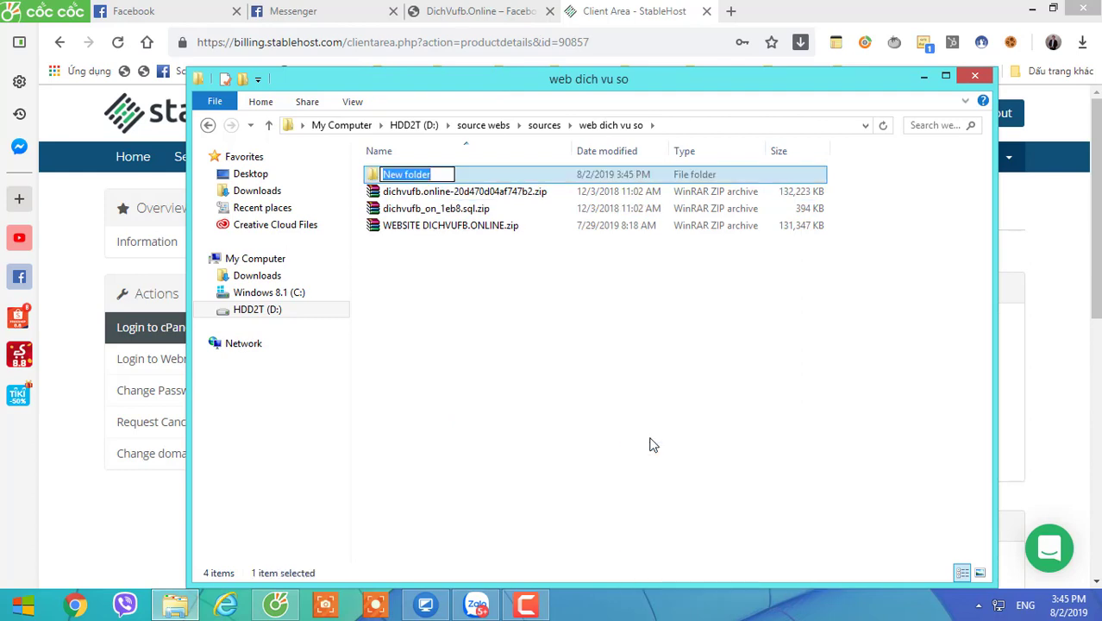
text(sour)
text(ce web)
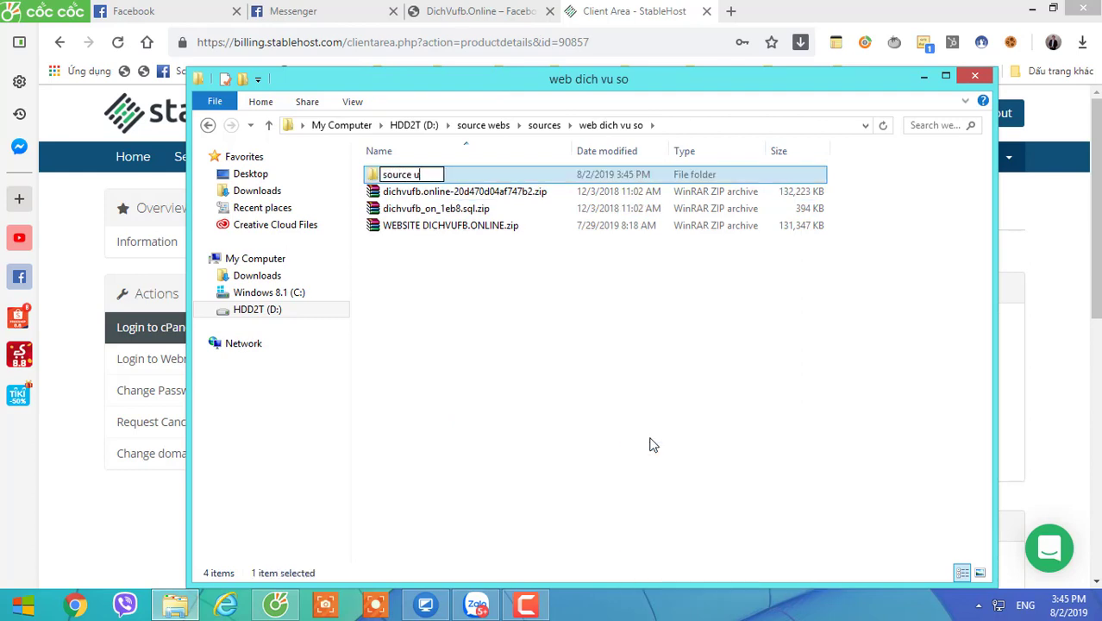
text( dvu)
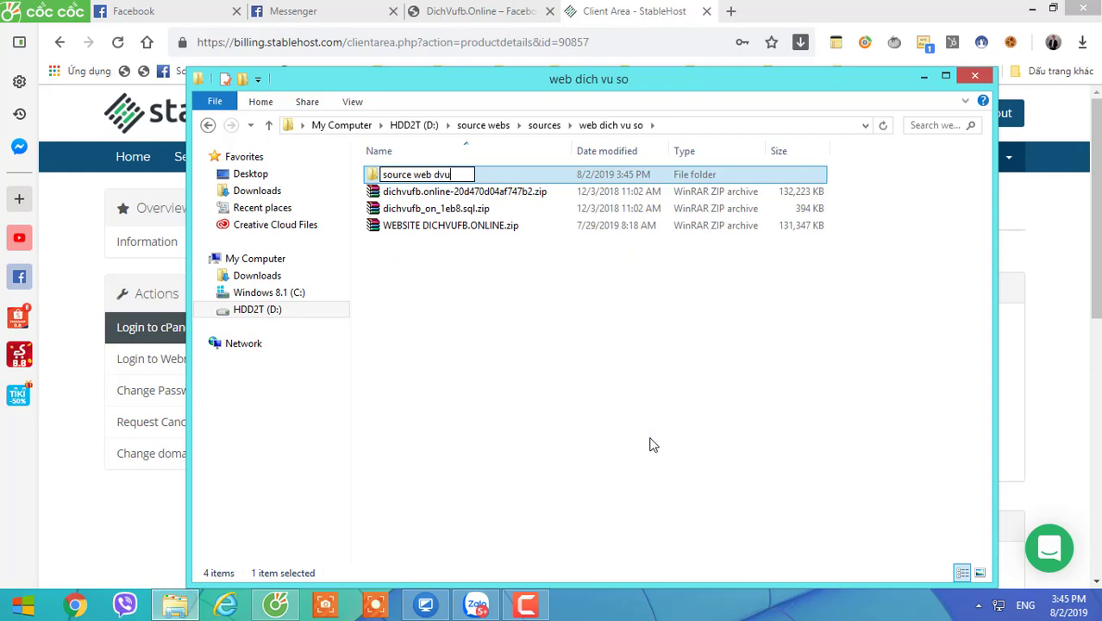
text( so)
key(Return)
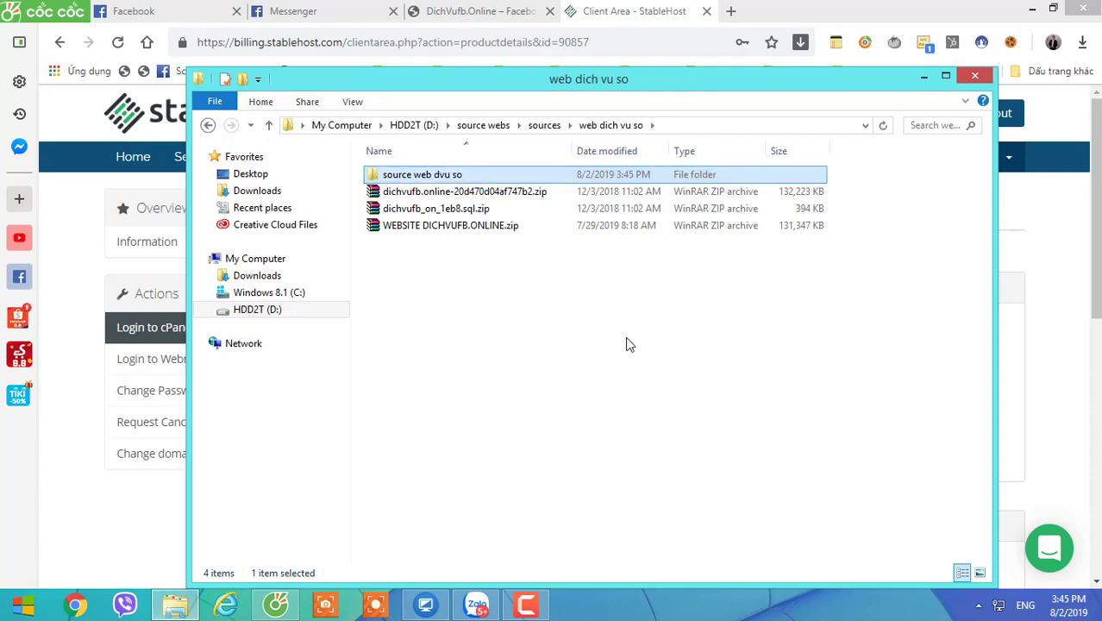
- Move the site archive into 'source web dvu so', extract it there, and permanently delete the zip
drag(454, 192, 427, 177)
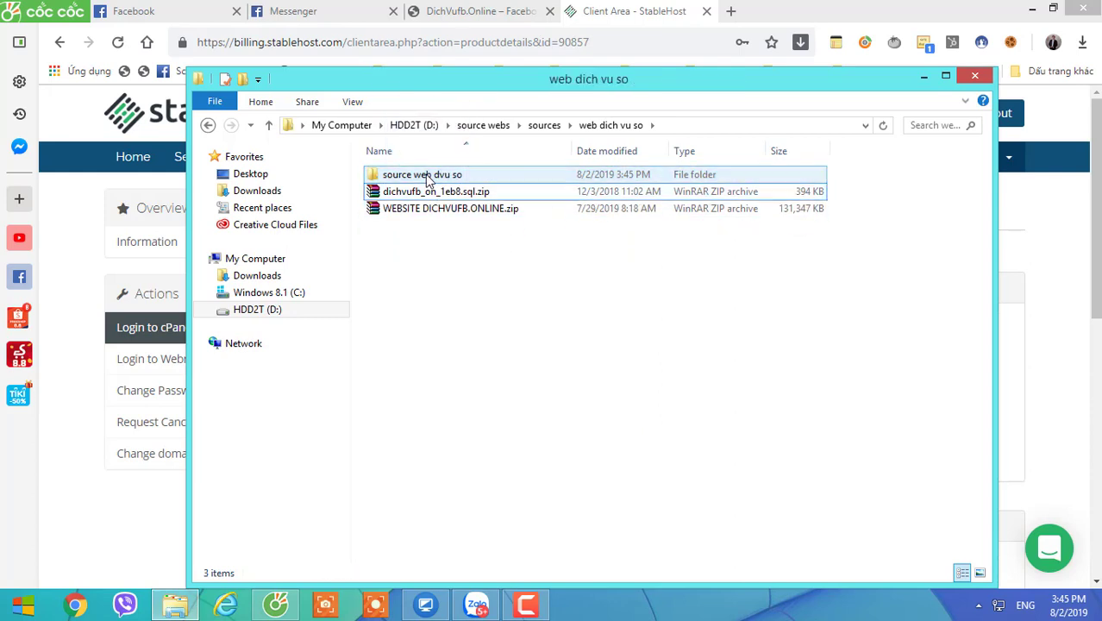
double_click(425, 175)
click(426, 176)
right_click(426, 181)
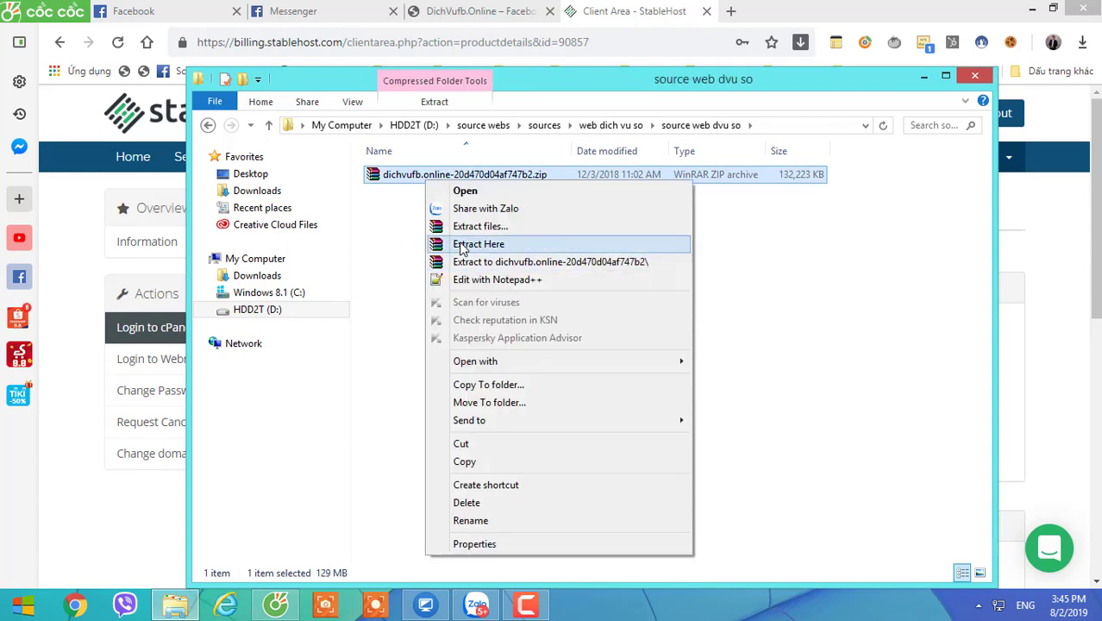
click(470, 244)
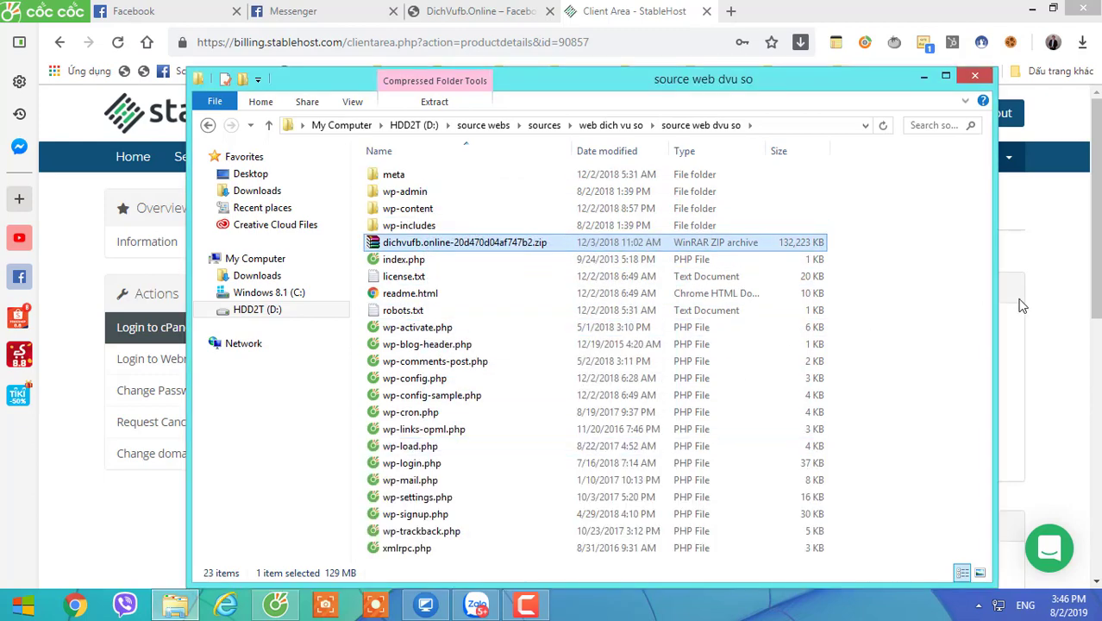
key(shift+Delete)
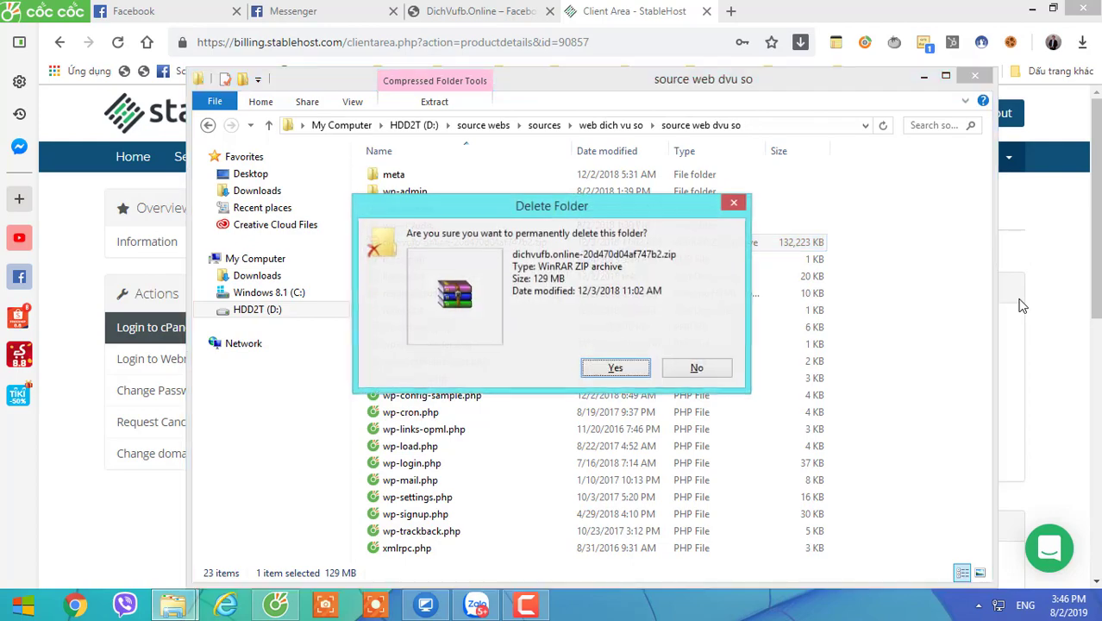
key(Return)
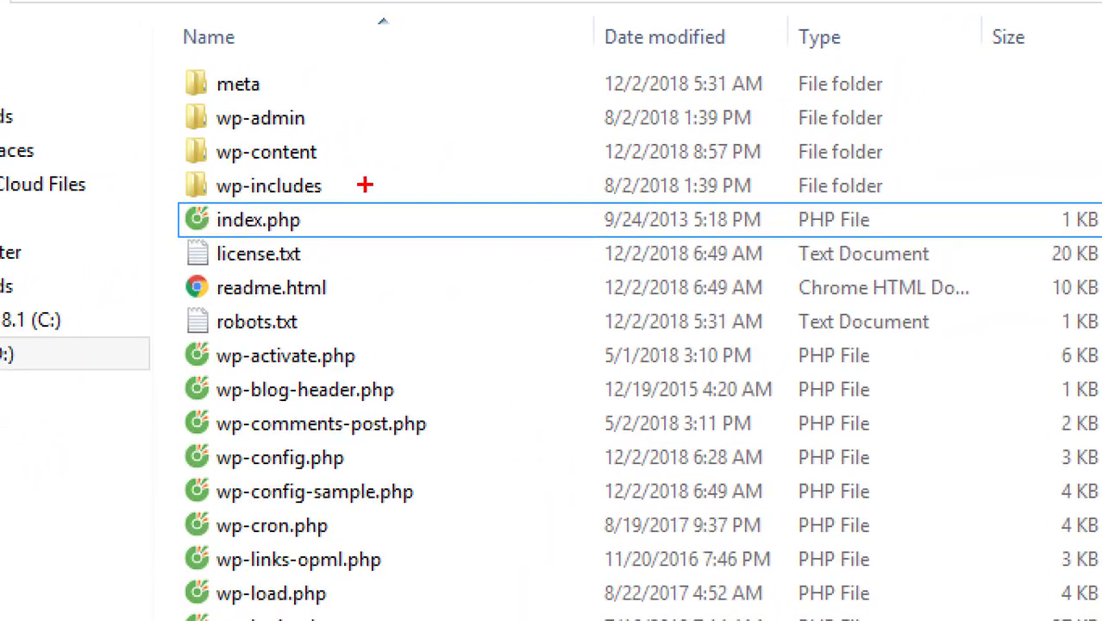
- Look over the extracted WordPress files and bring up the context menu for wp-config.php
mouse_move(325, 121)
mouse_down()
mouse_move(363, 121)
mouse_move(373, 151)
mouse_up()
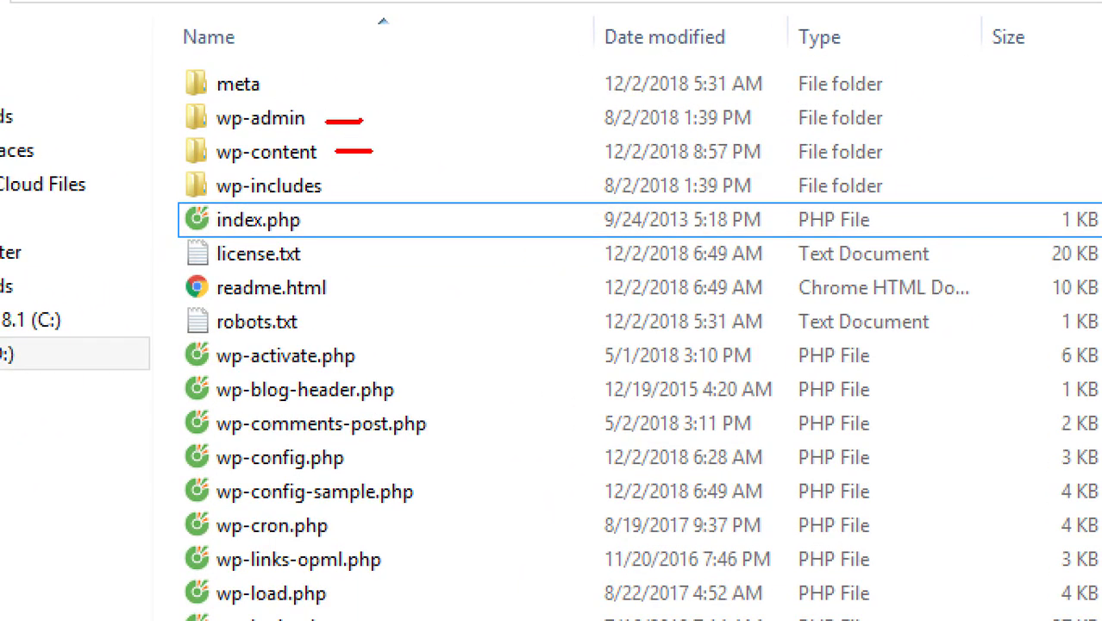
drag(331, 188, 387, 187)
drag(317, 221, 380, 221)
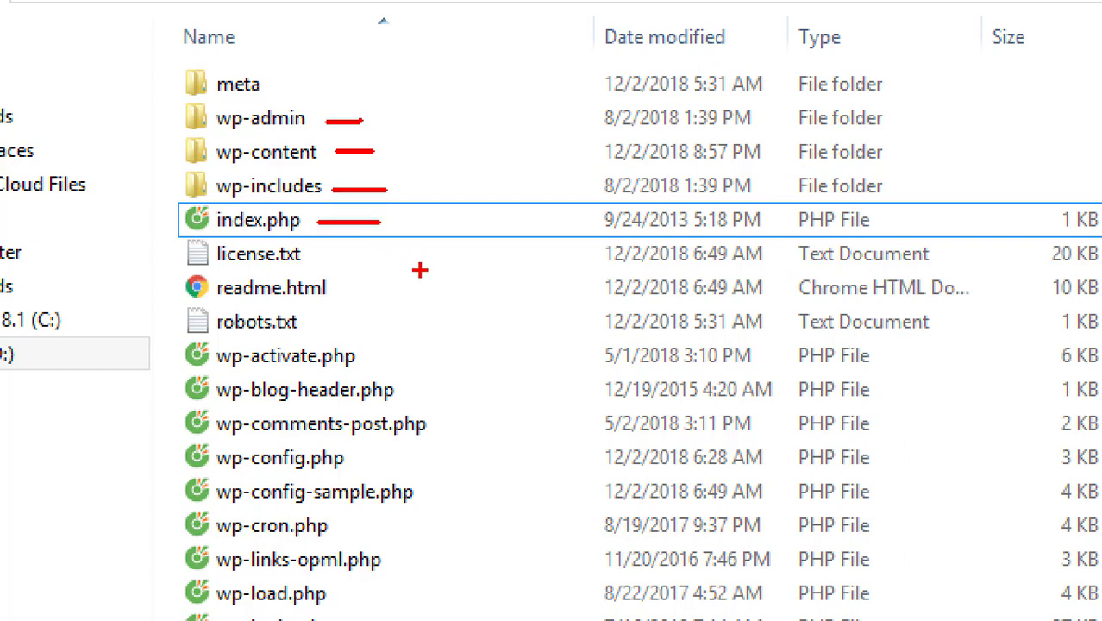
key(Escape)
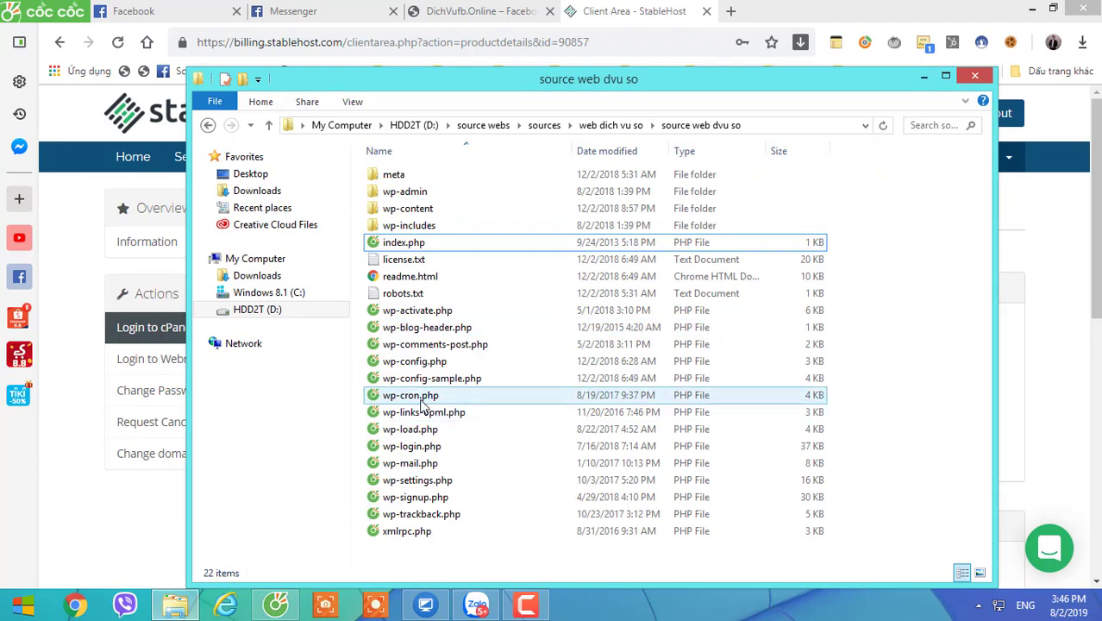
click(428, 363)
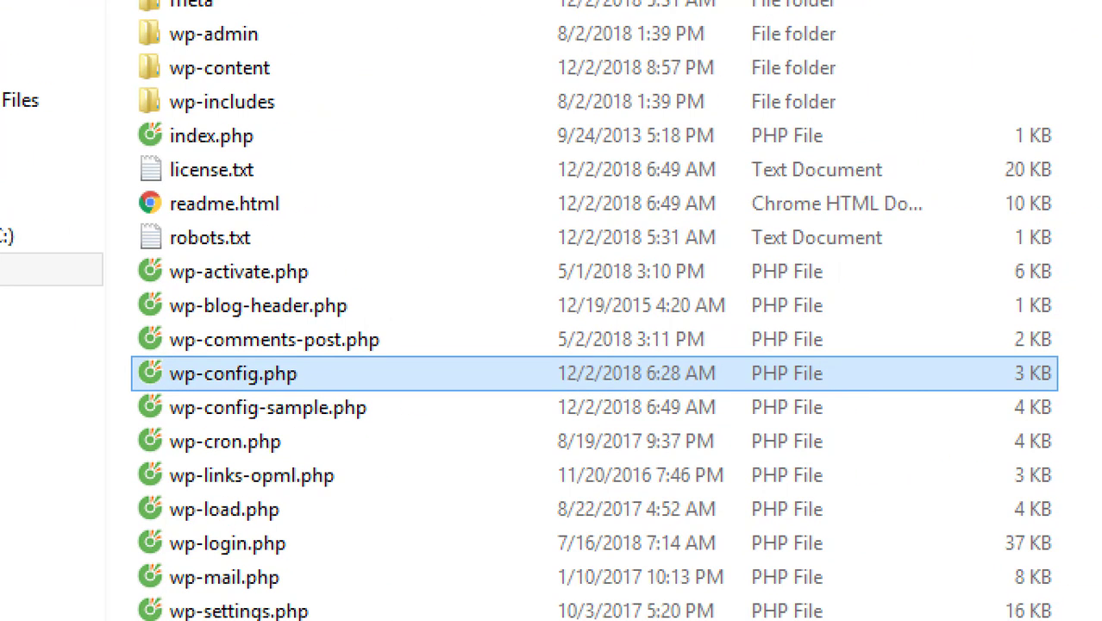
click(401, 358)
mouse_move(170, 350)
mouse_down()
mouse_move(245, 398)
mouse_move(321, 346)
mouse_move(171, 346)
mouse_up()
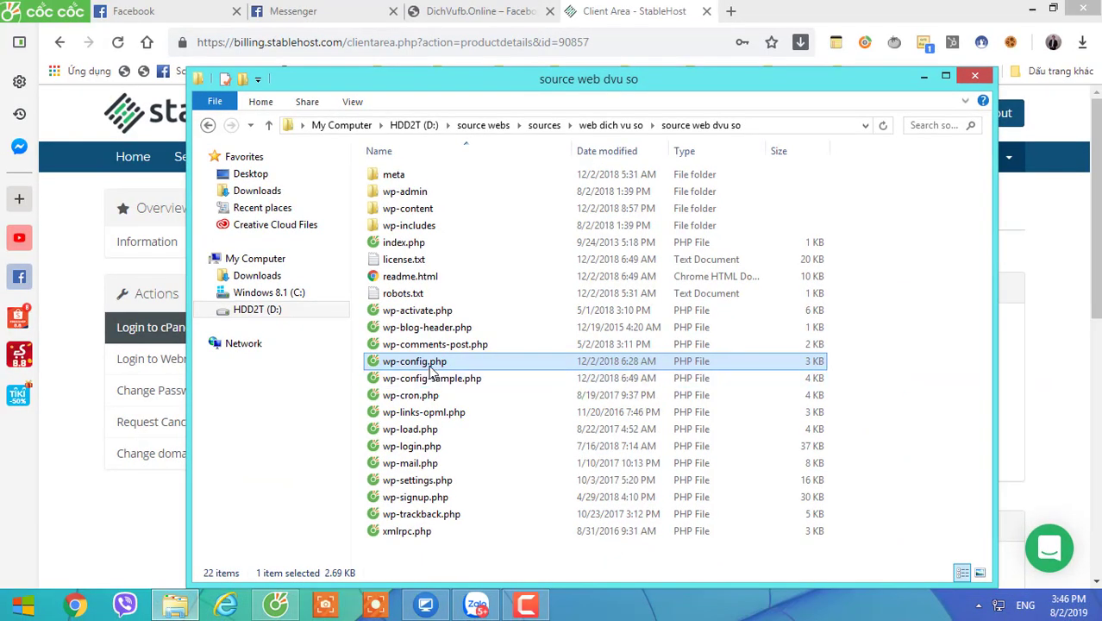
right_click(430, 368)
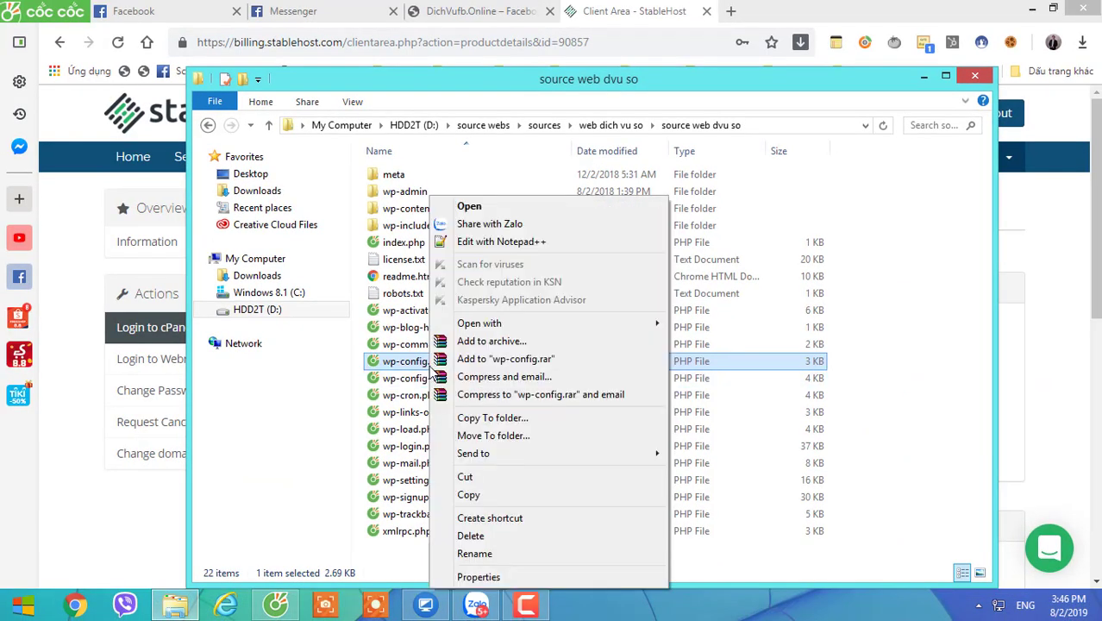
- Open wp-config.php in Notepad++ and scroll to its database settings
click(470, 241)
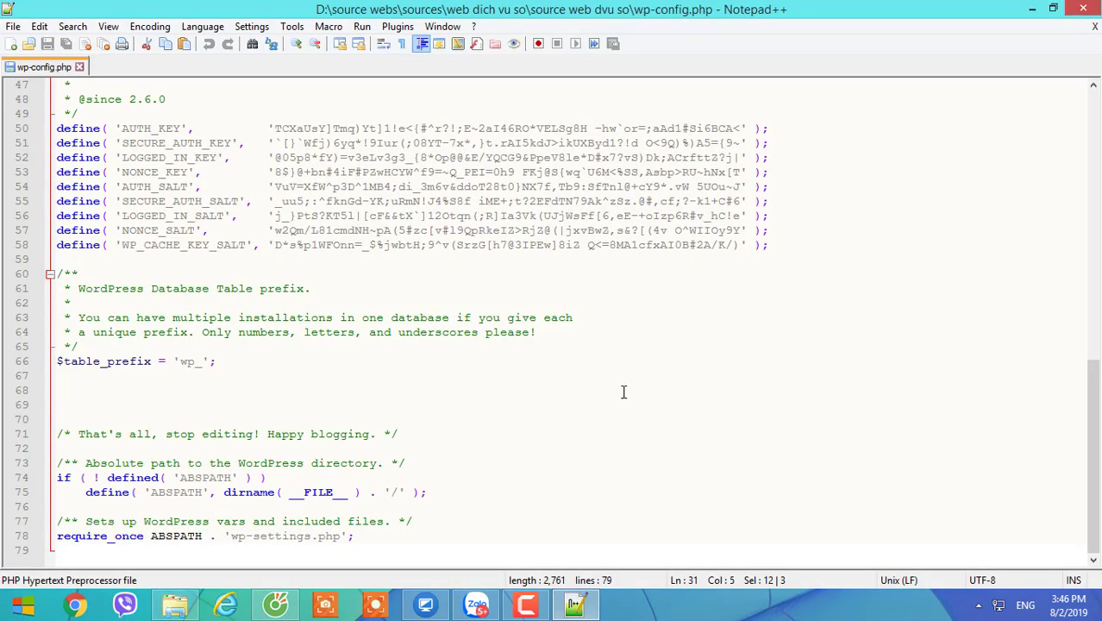
scroll(248, 354, up, 15)
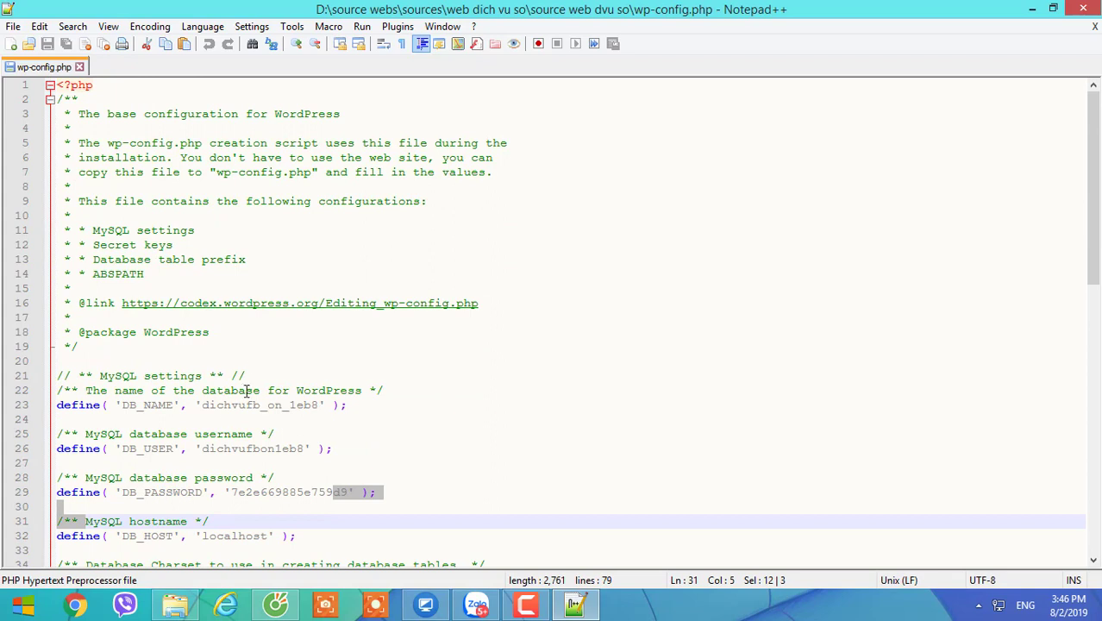
scroll(191, 436, down, 3)
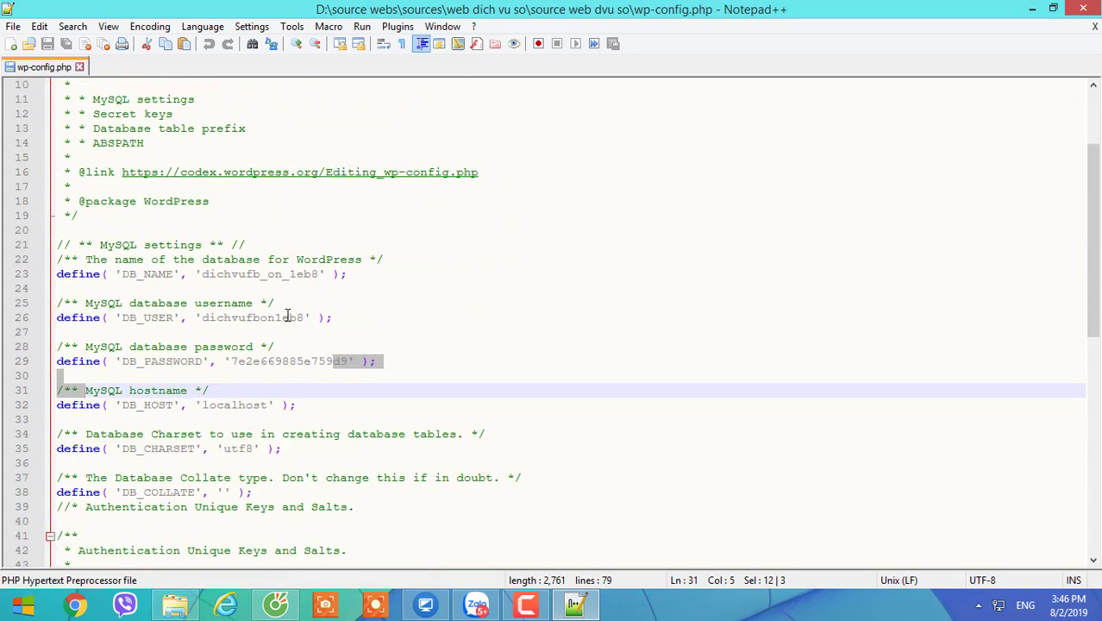
click(330, 300)
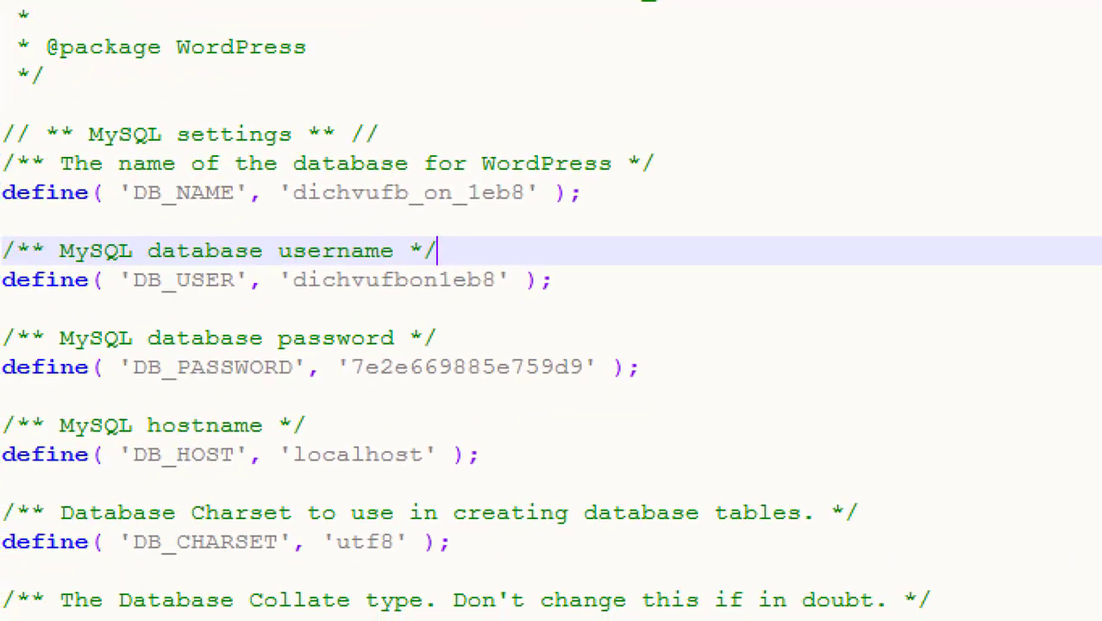
- Highlight the DB_NAME, DB_USER and DB_PASSWORD values, then go back to the StableHost client area
drag(187, 215, 276, 212)
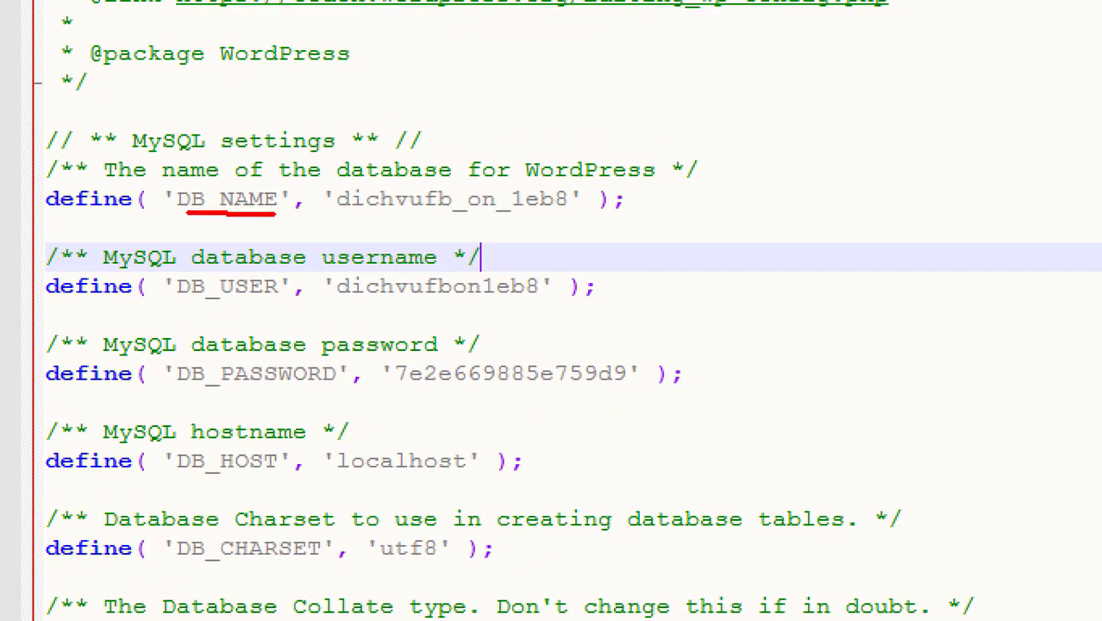
drag(178, 302, 270, 291)
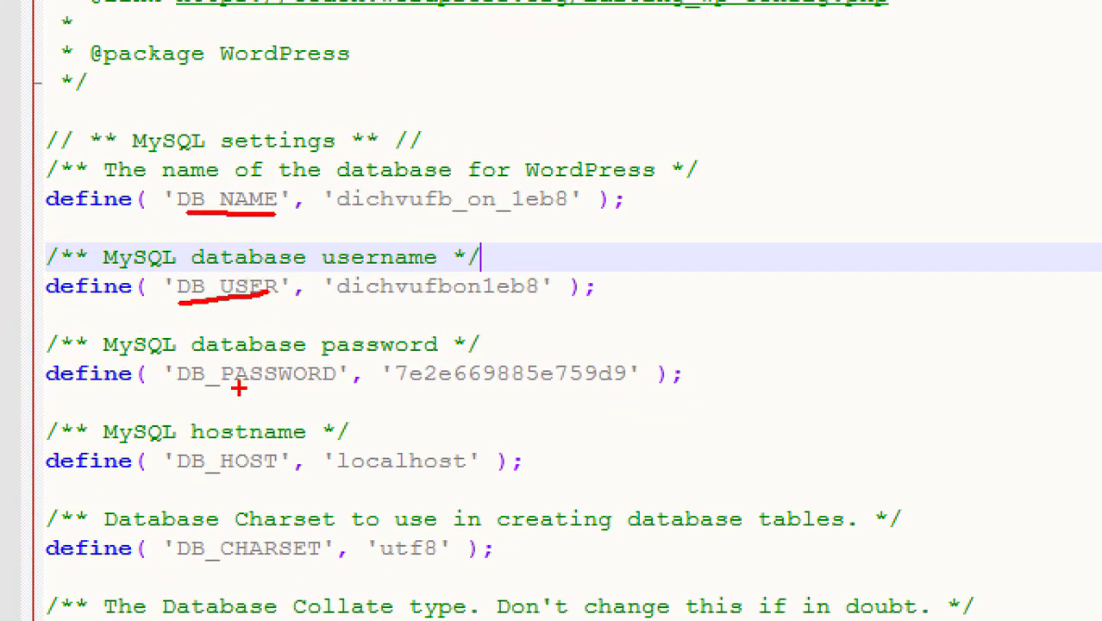
drag(189, 394, 284, 394)
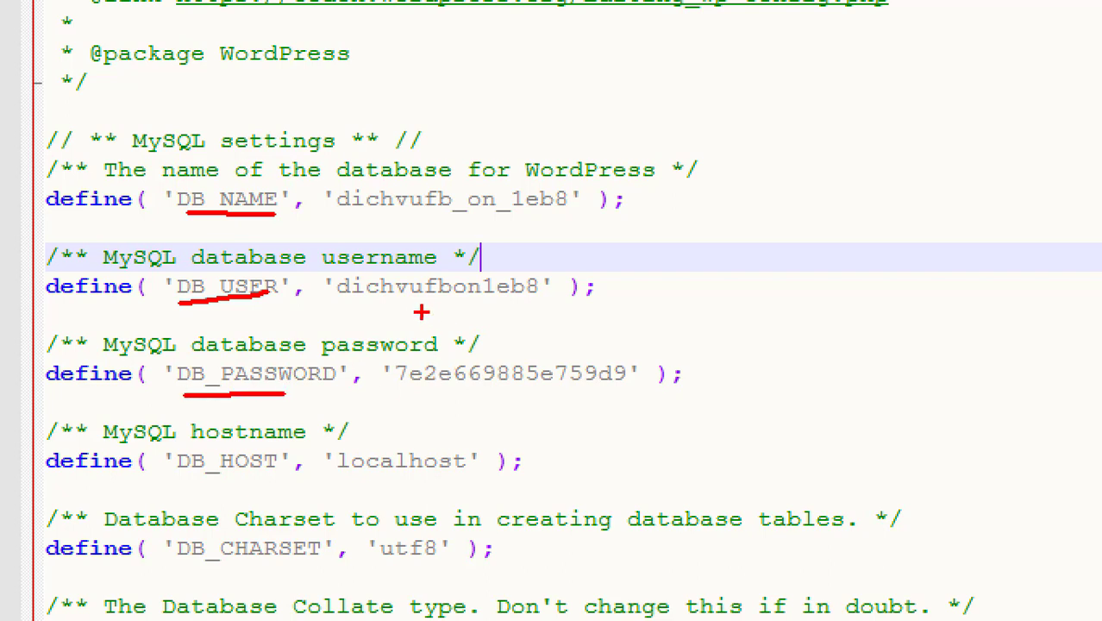
drag(421, 303, 468, 303)
drag(454, 220, 517, 214)
drag(472, 396, 550, 394)
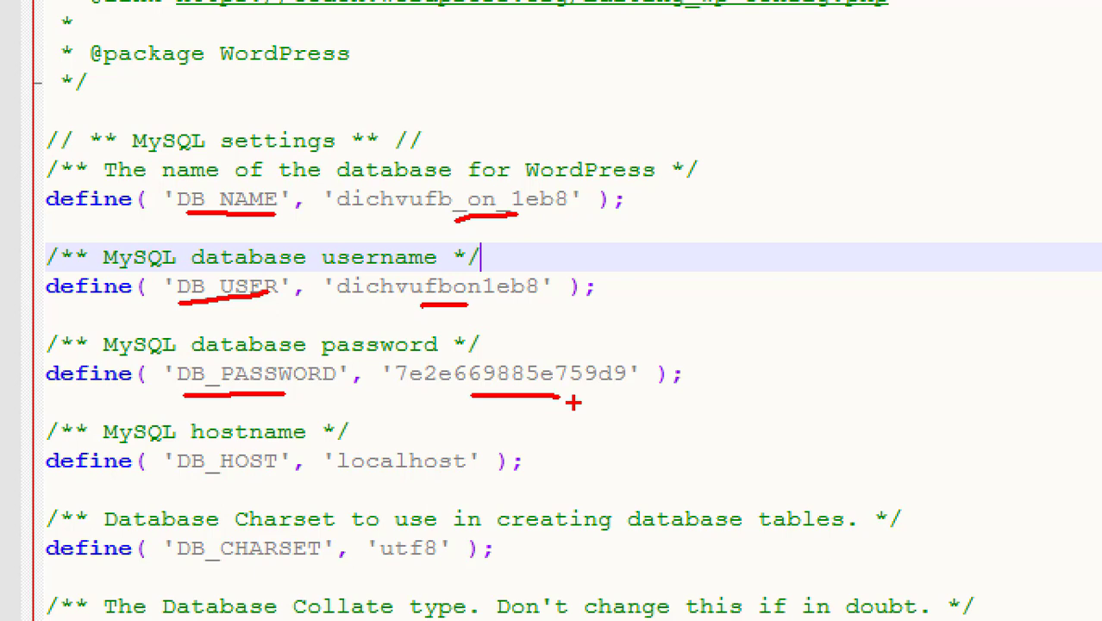
key(Escape)
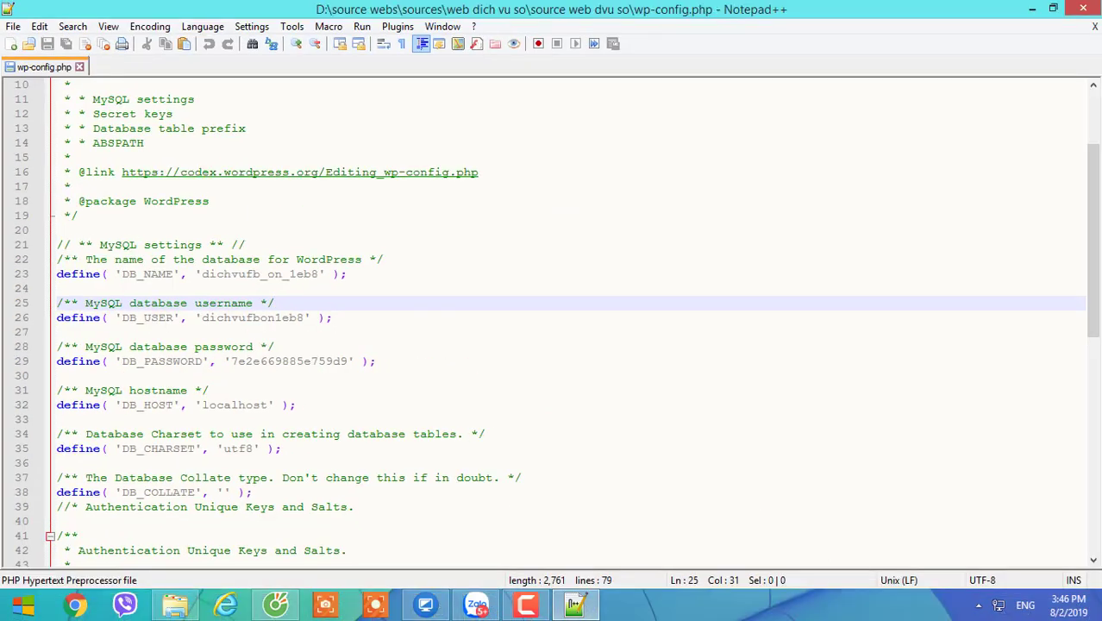
click(276, 605)
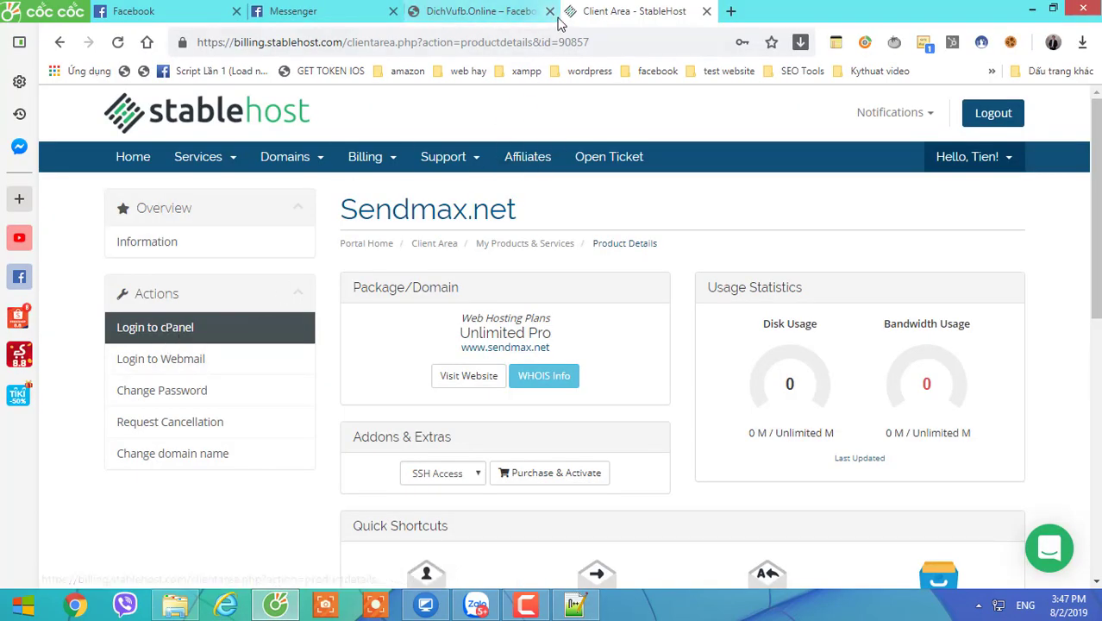
- Close the DichVufb.Online tab, log in to cPanel and open MySQL Databases
click(550, 11)
click(169, 329)
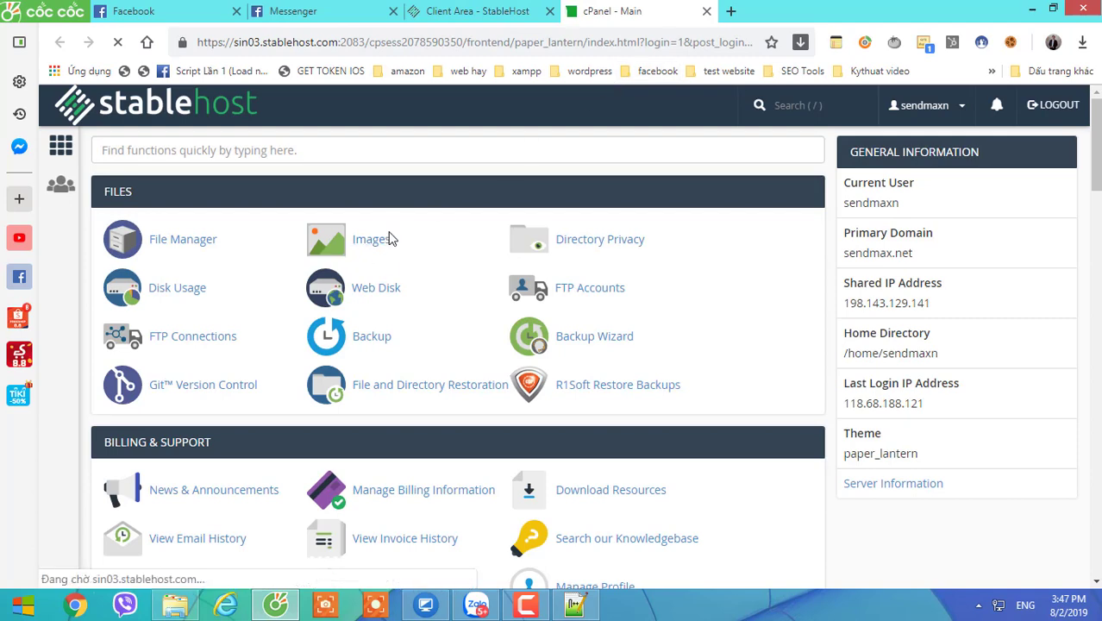
scroll(319, 441, down, 5)
scroll(319, 442, down, 2)
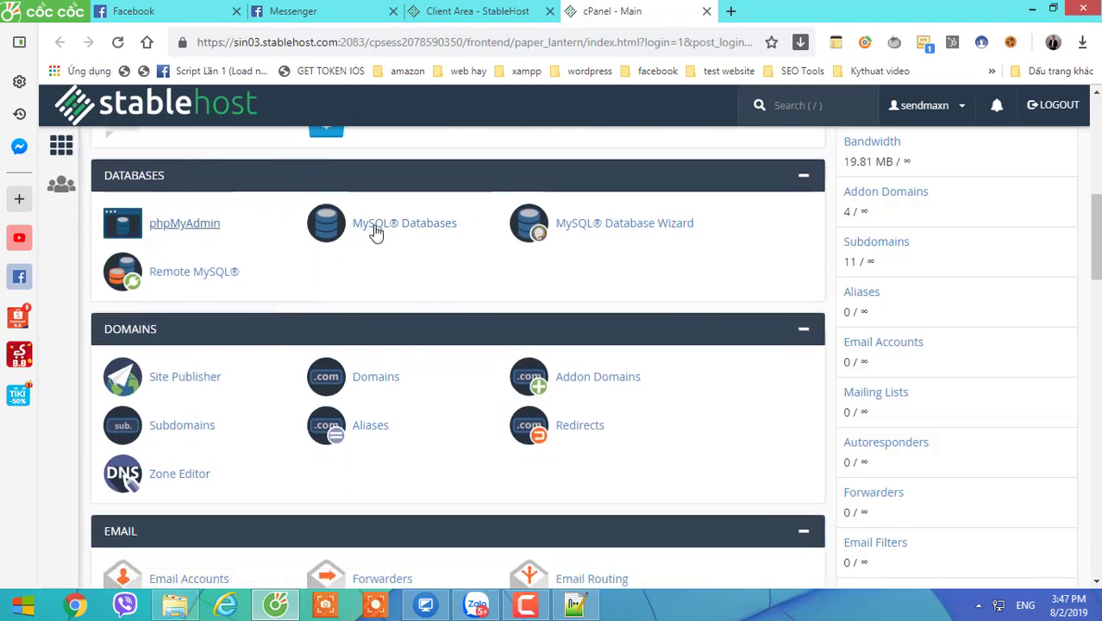
click(400, 233)
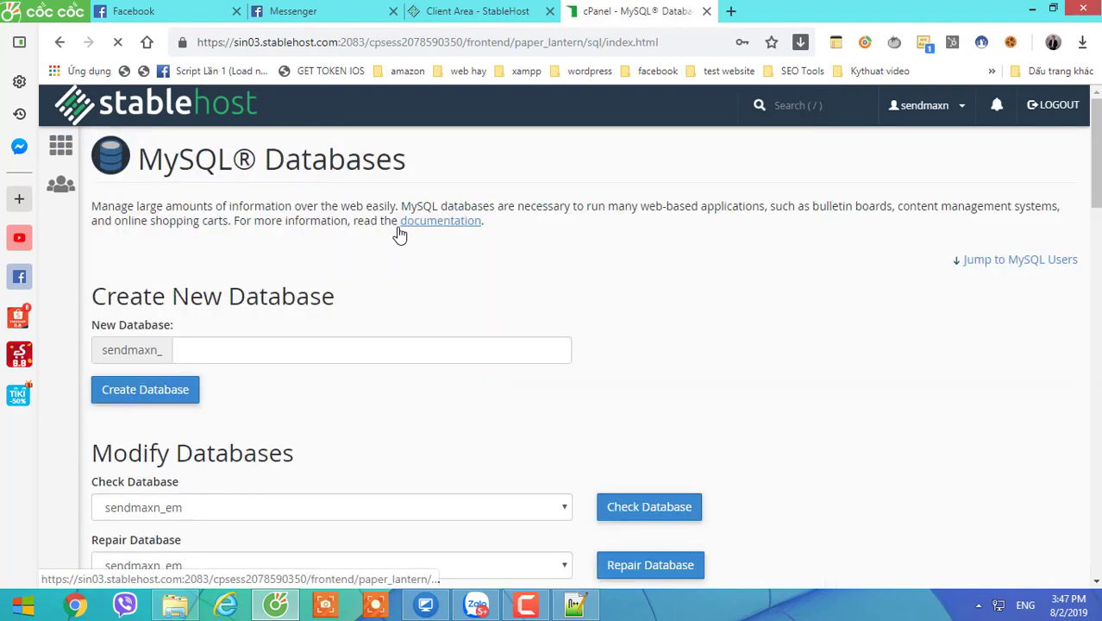
- Create the database webgrouptuvan and select its full name sendmaxn_webgrouptuvan to copy
click(290, 352)
click(281, 387)
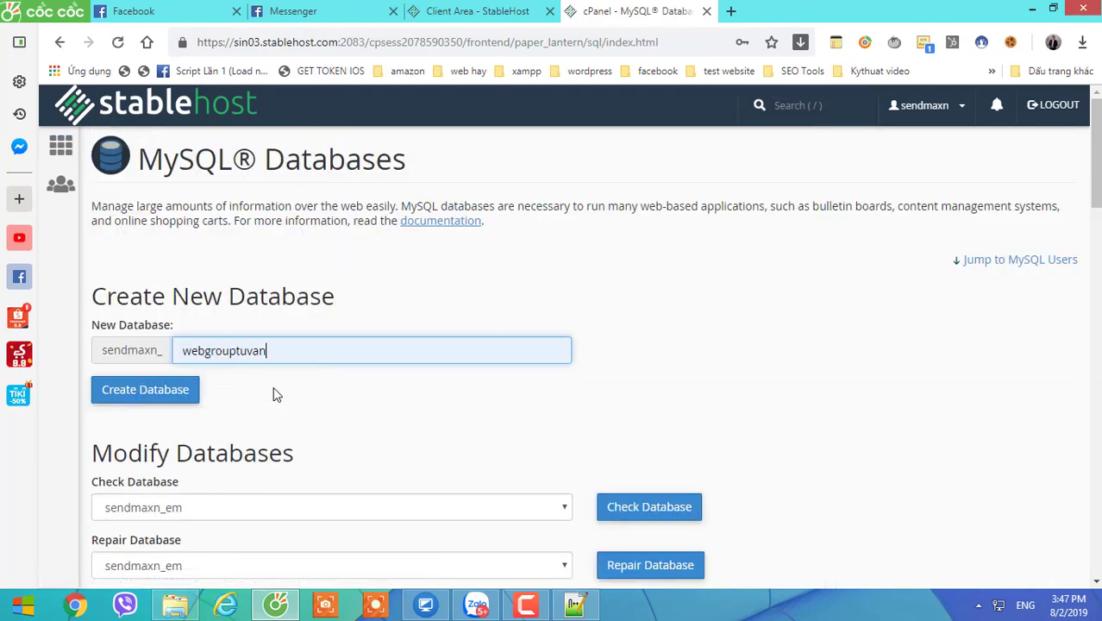
click(143, 395)
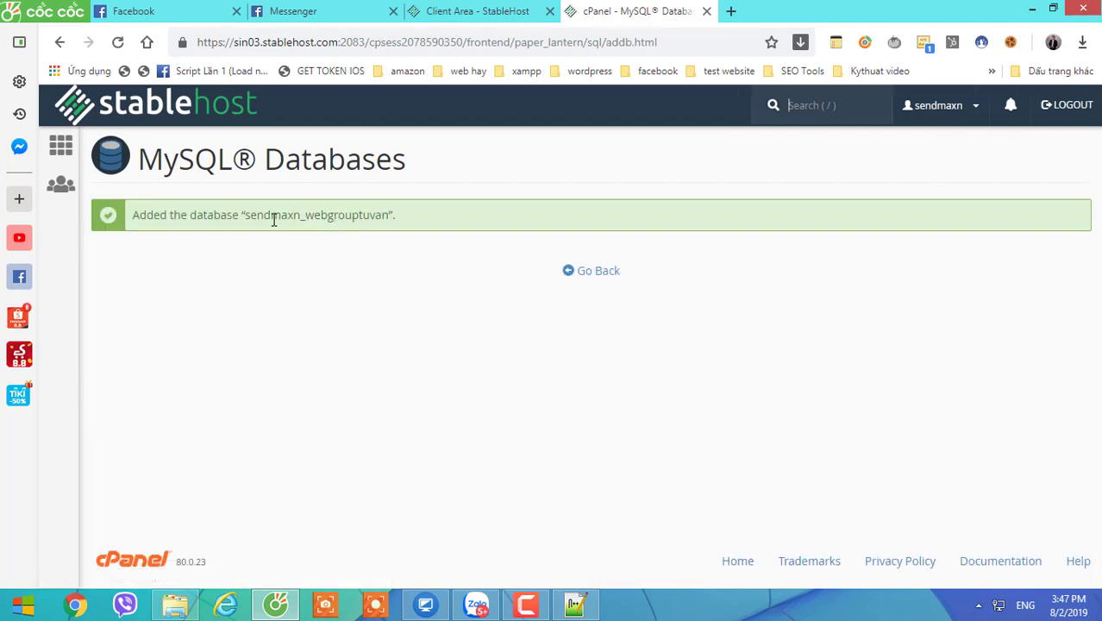
click(273, 219)
click(273, 219)
drag(245, 218, 388, 216)
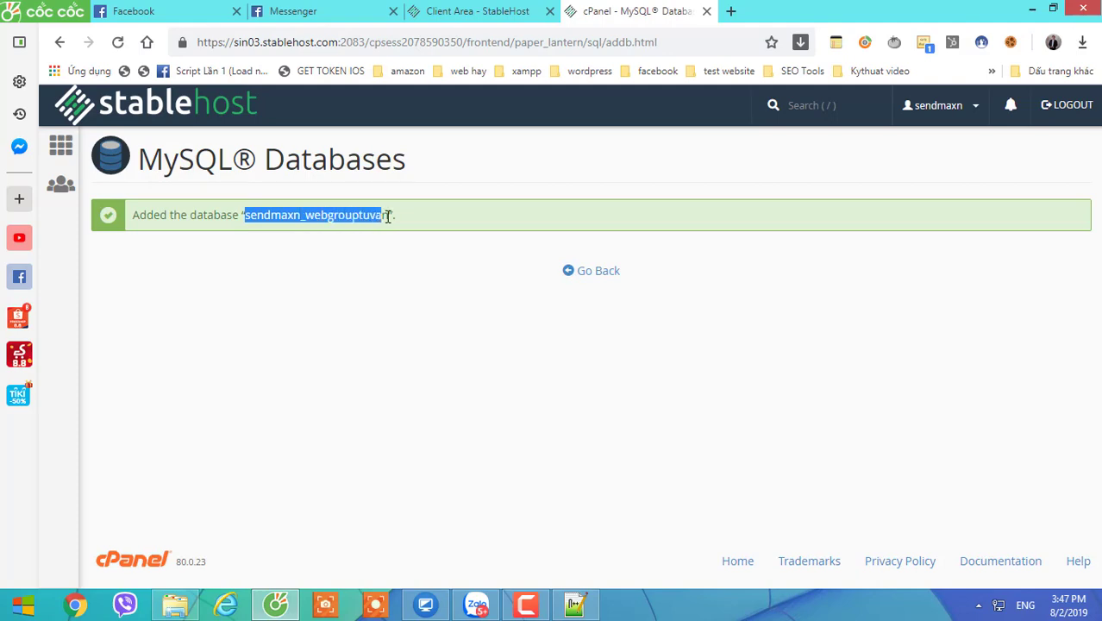
- Replace the DB_NAME value in wp-config.php with sendmaxn_webgrouptuvan, then return to cPanel
click(574, 604)
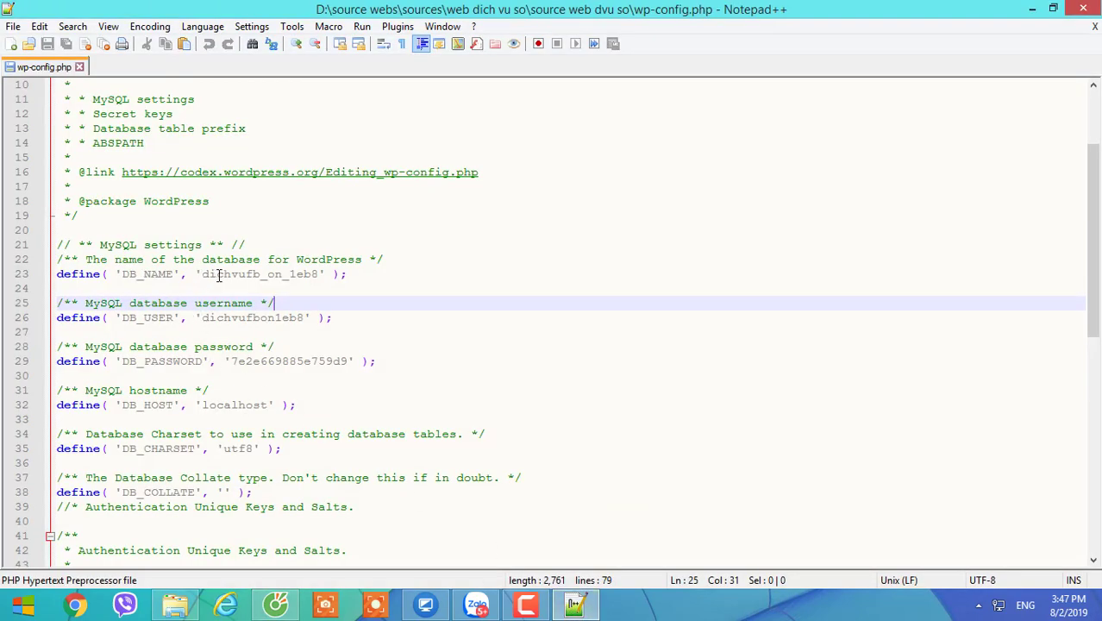
drag(205, 273, 319, 275)
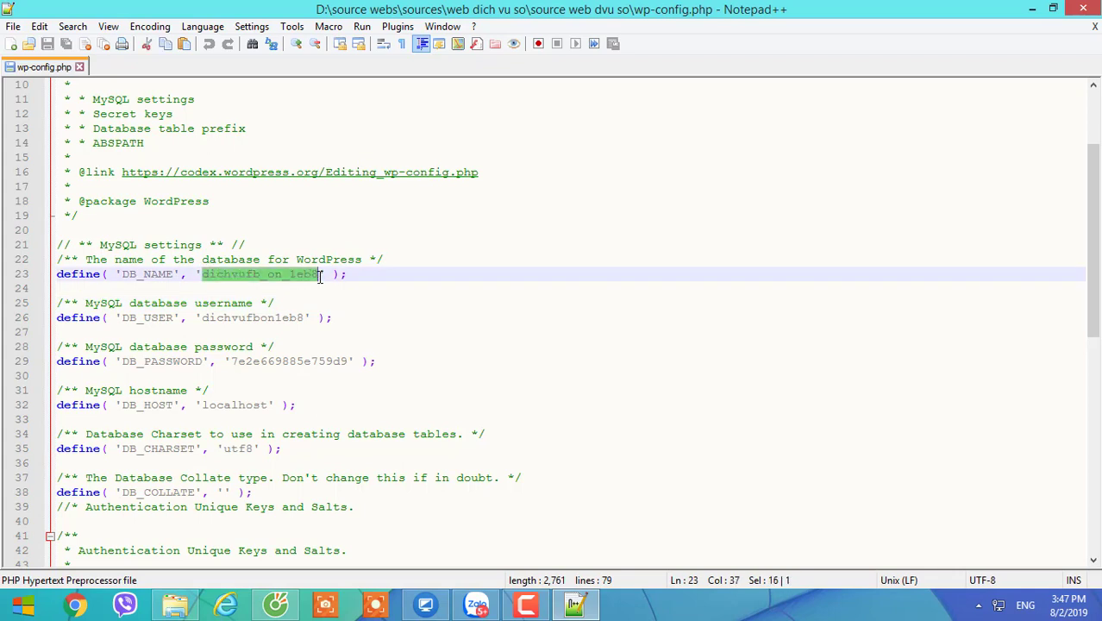
text(sendmaxn_webgrouptuvan)
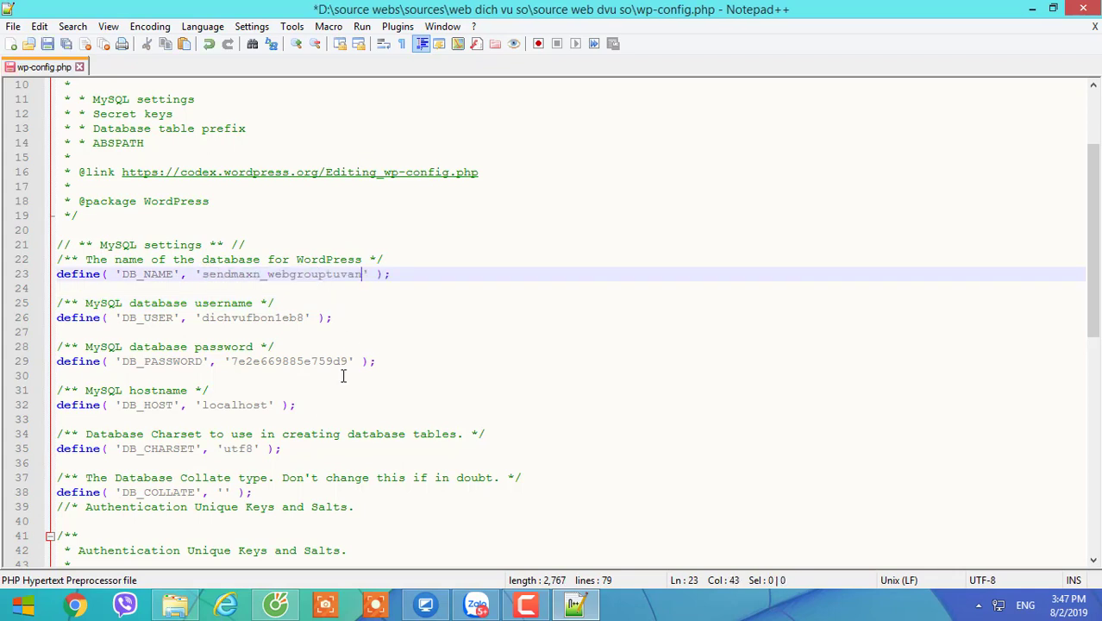
click(276, 604)
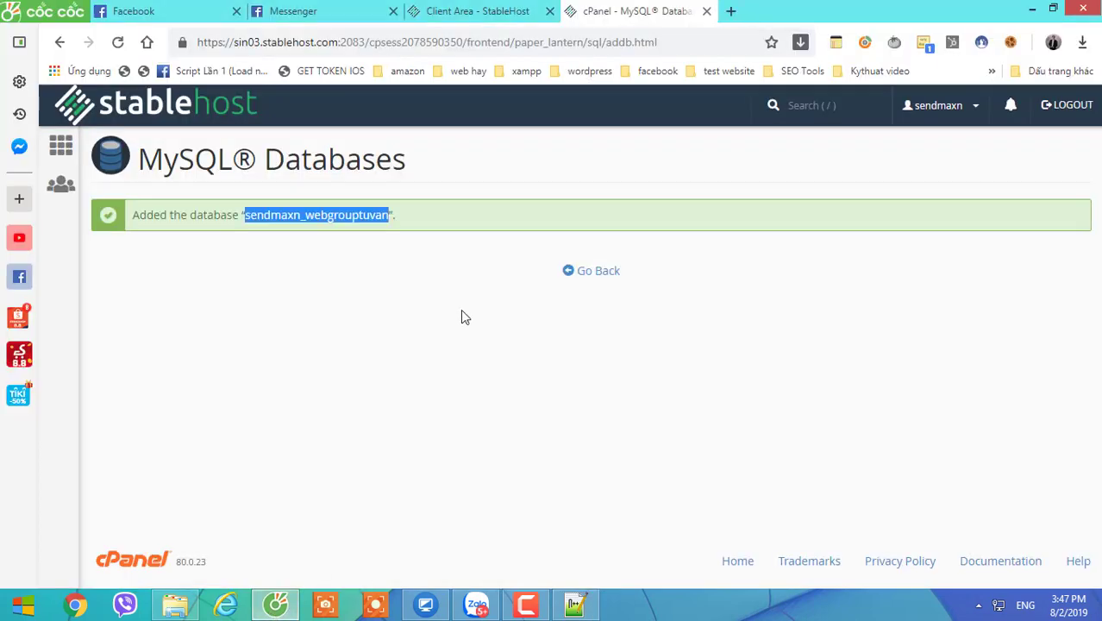
- Enter username webgrouptuvan for a new MySQL user and copy a generated strong password
click(587, 274)
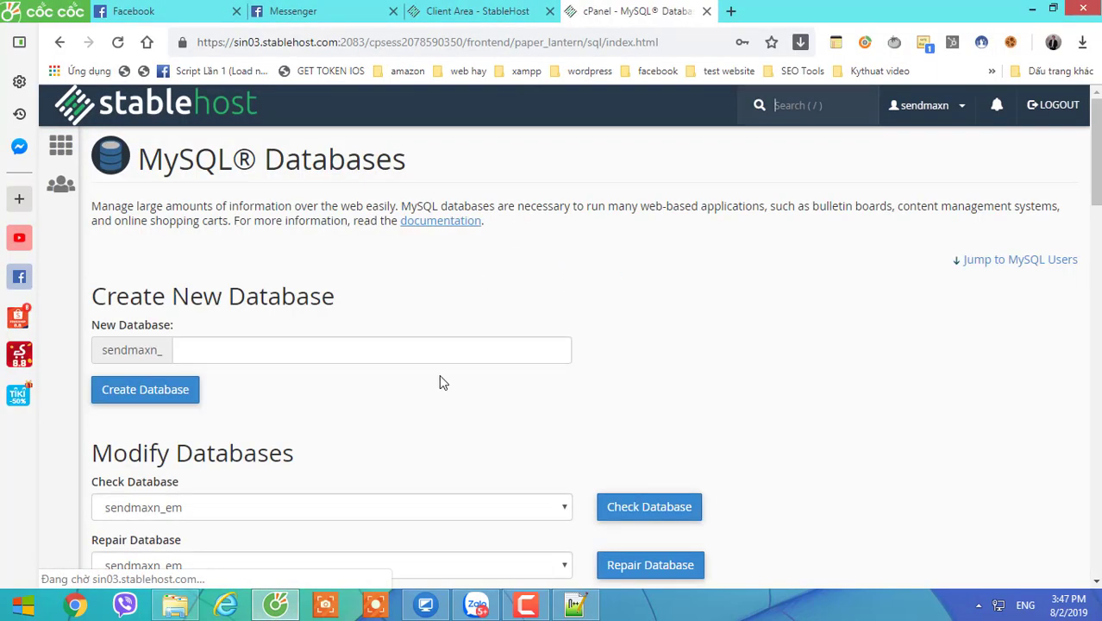
scroll(439, 383, down, 4)
scroll(439, 383, down, 10)
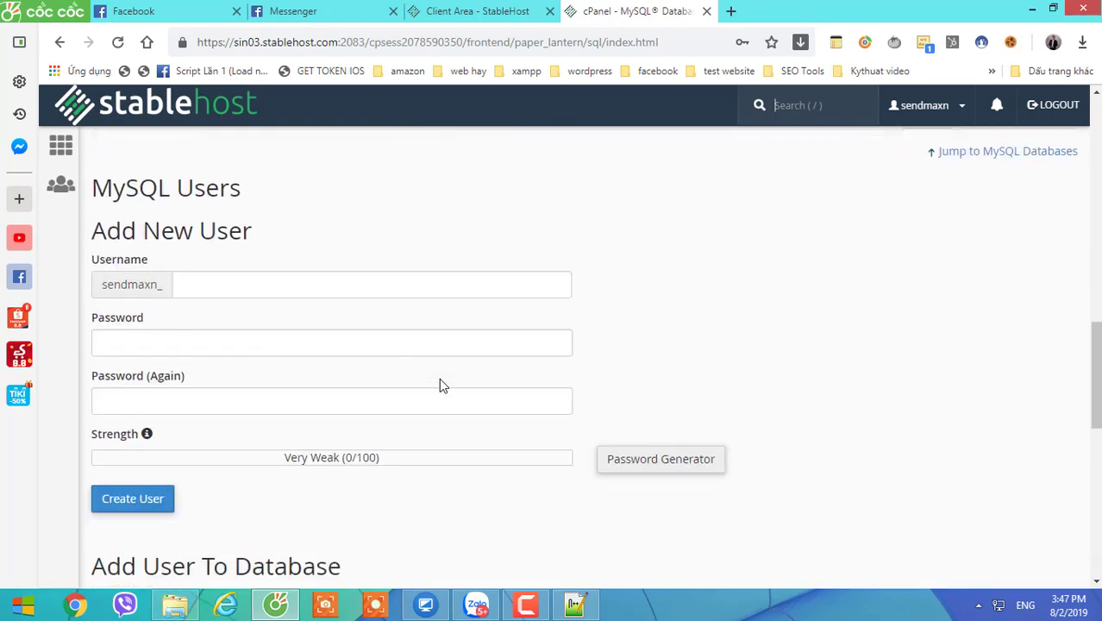
click(224, 283)
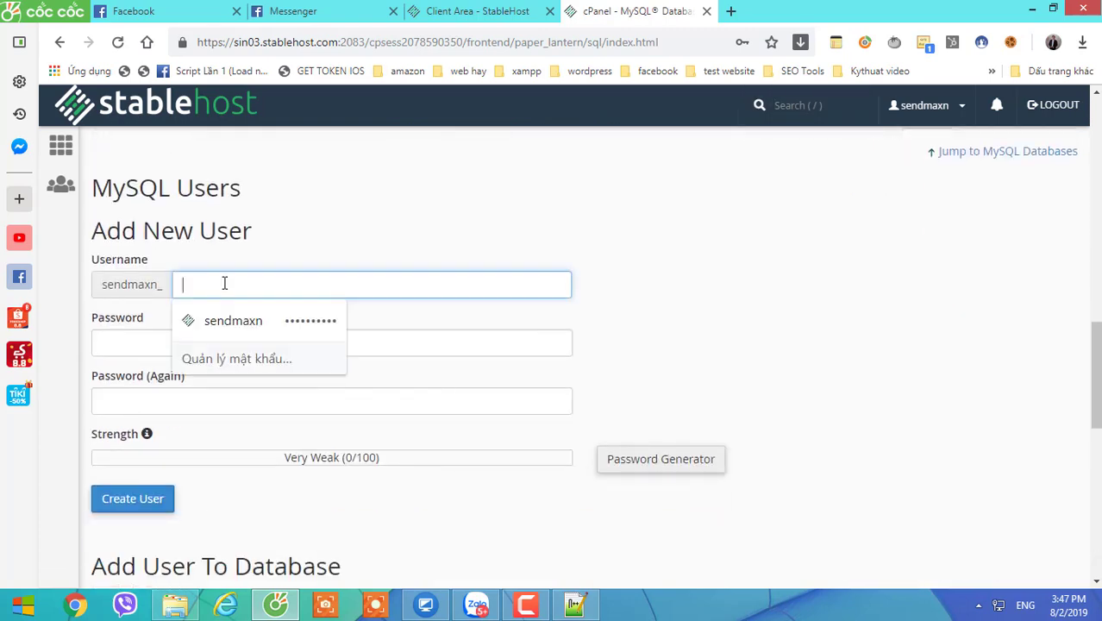
text(we)
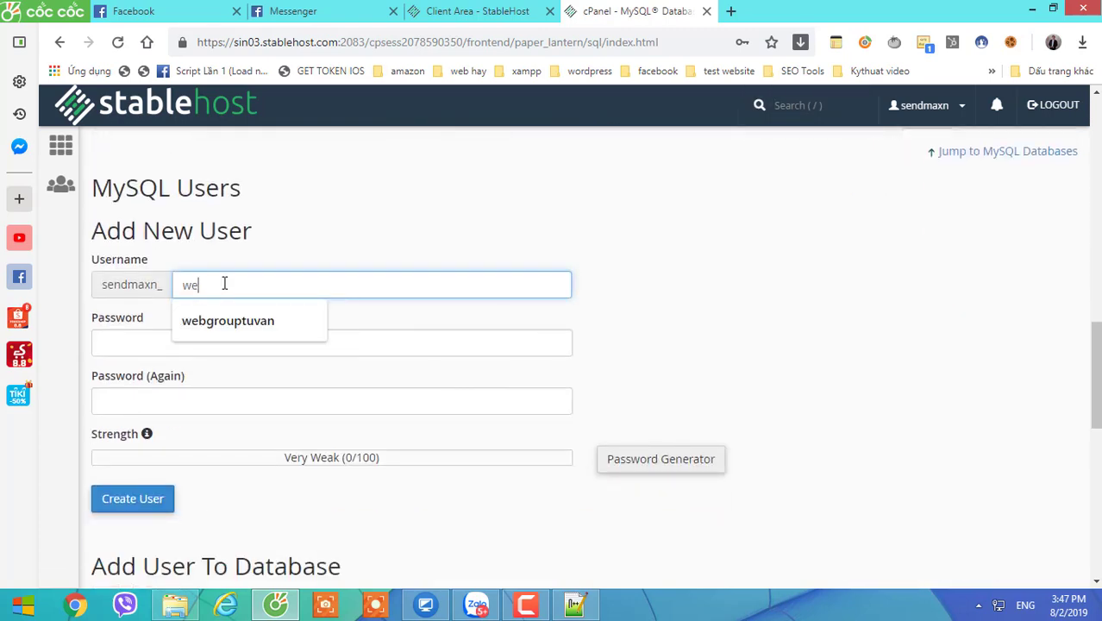
click(217, 324)
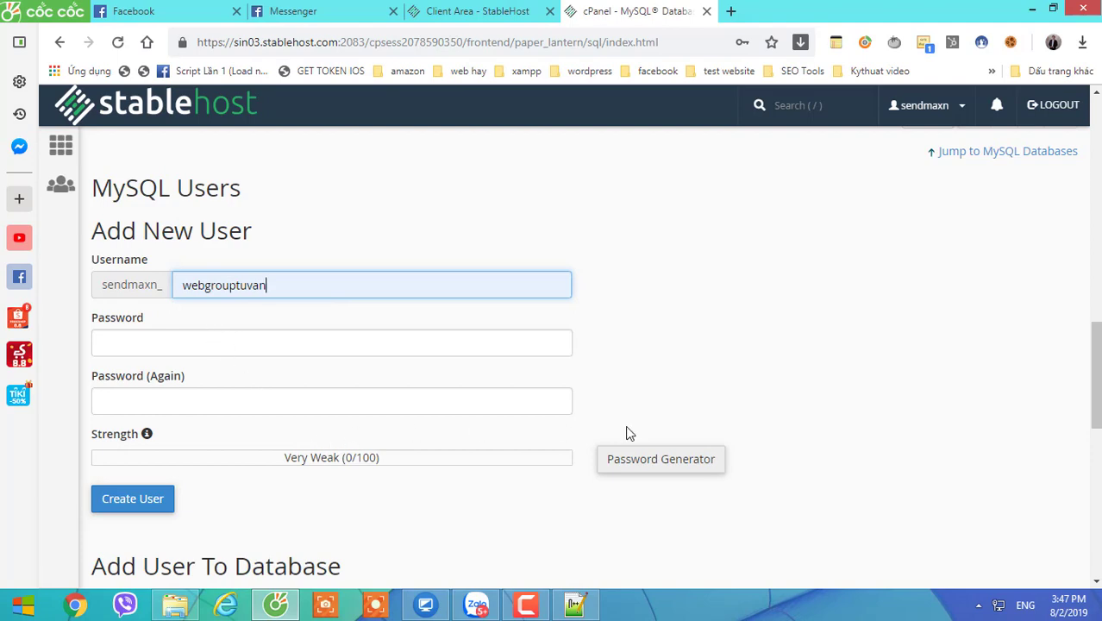
click(632, 460)
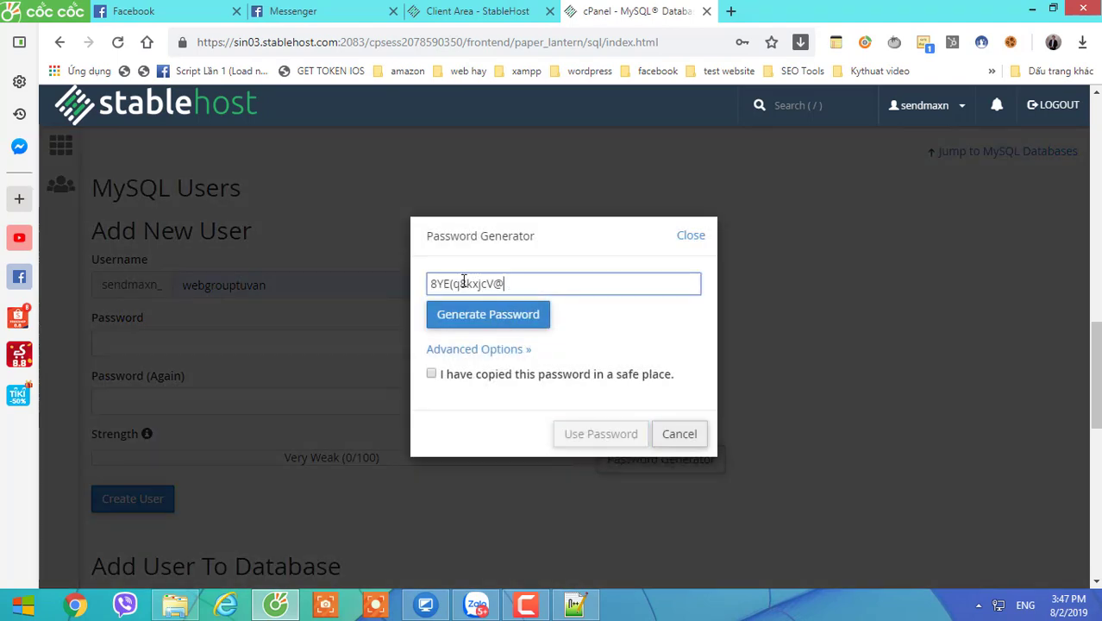
drag(505, 283, 417, 287)
key(ctrl+c)
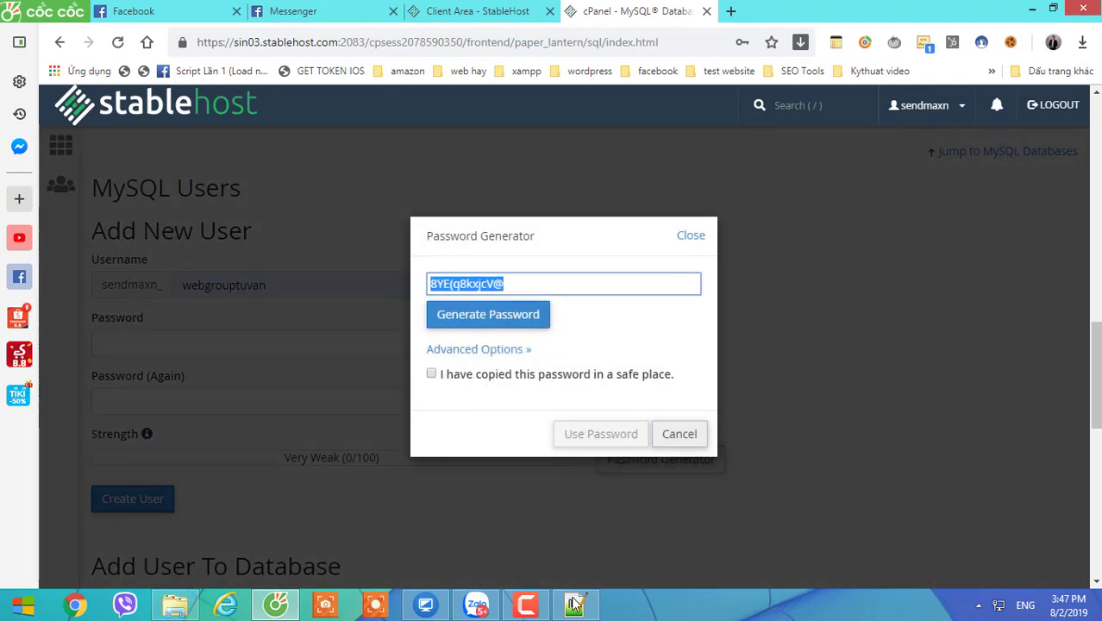
- Paste the generated password into DB_PASSWORD, apply it to the form and create the user
click(574, 604)
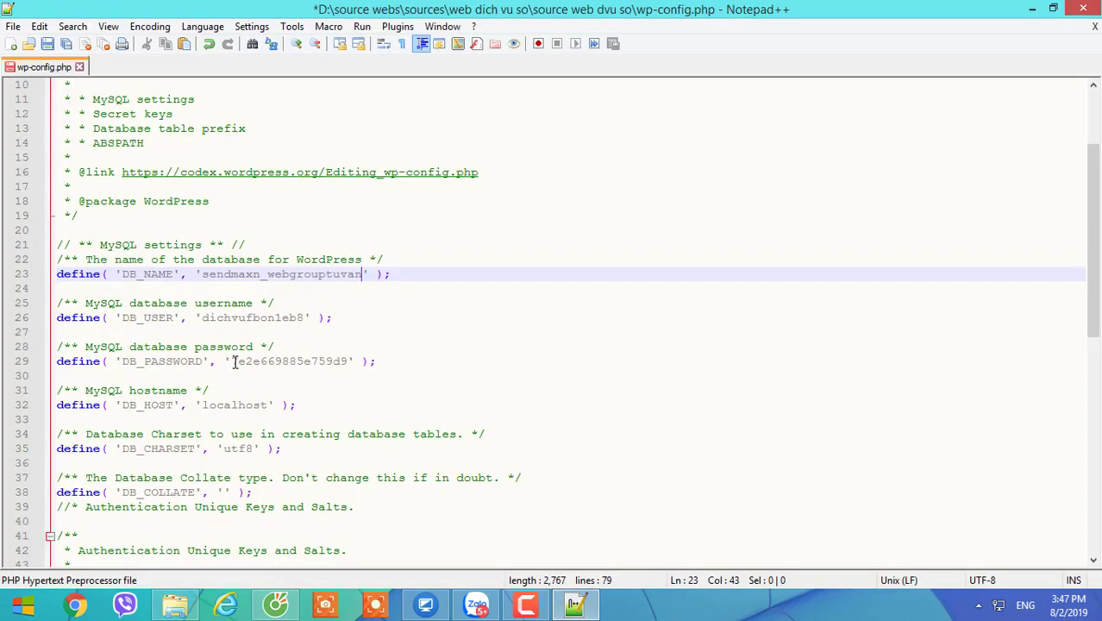
drag(235, 362, 348, 363)
key(ctrl+v)
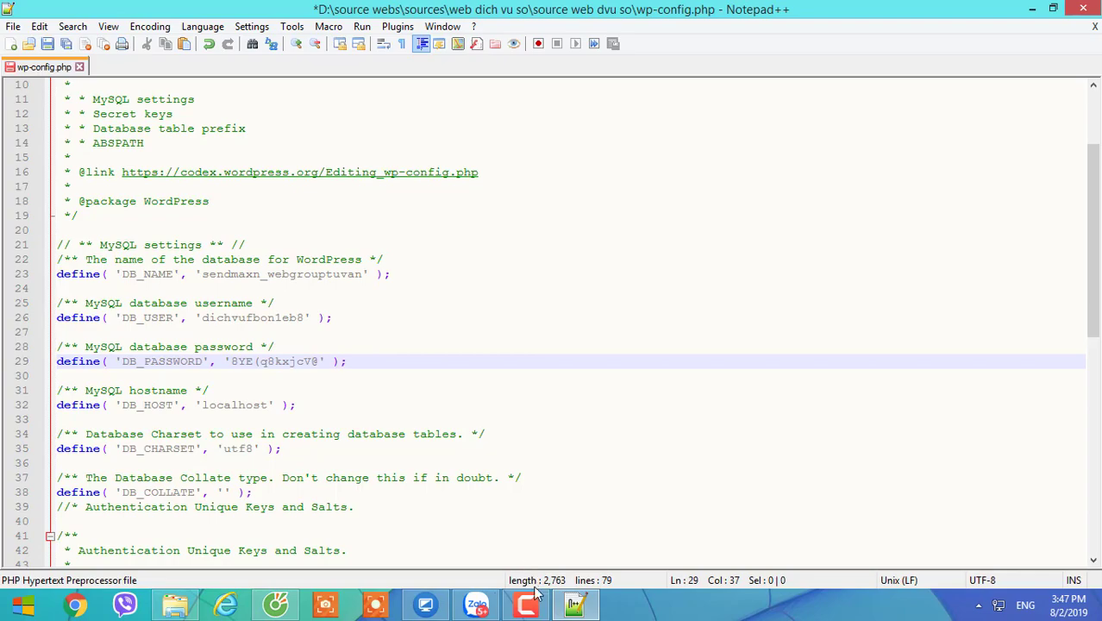
click(276, 603)
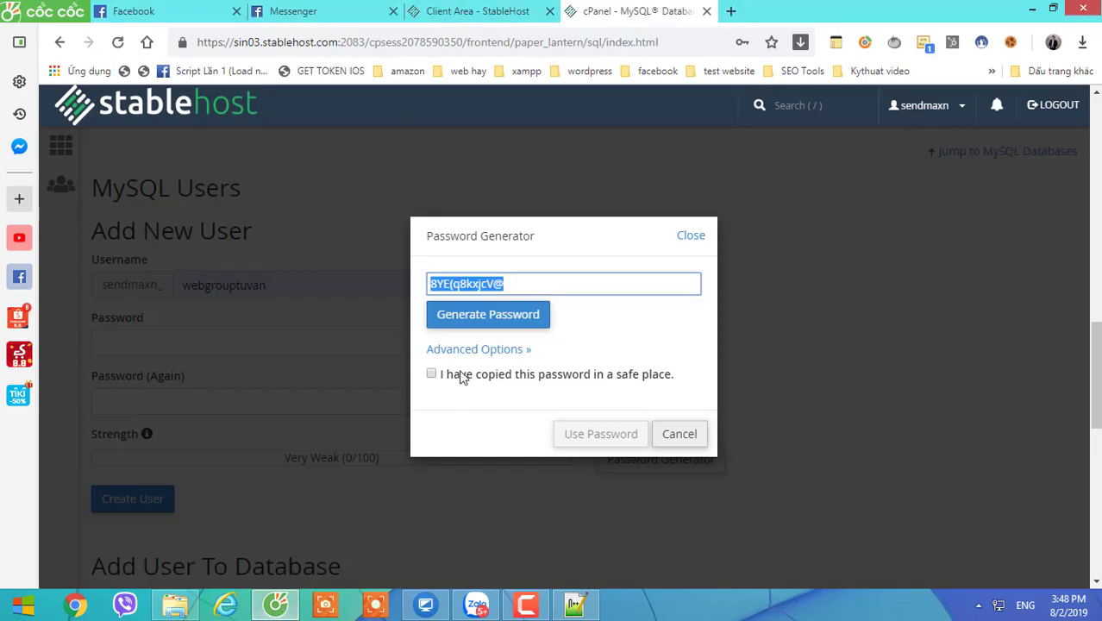
click(528, 374)
click(588, 436)
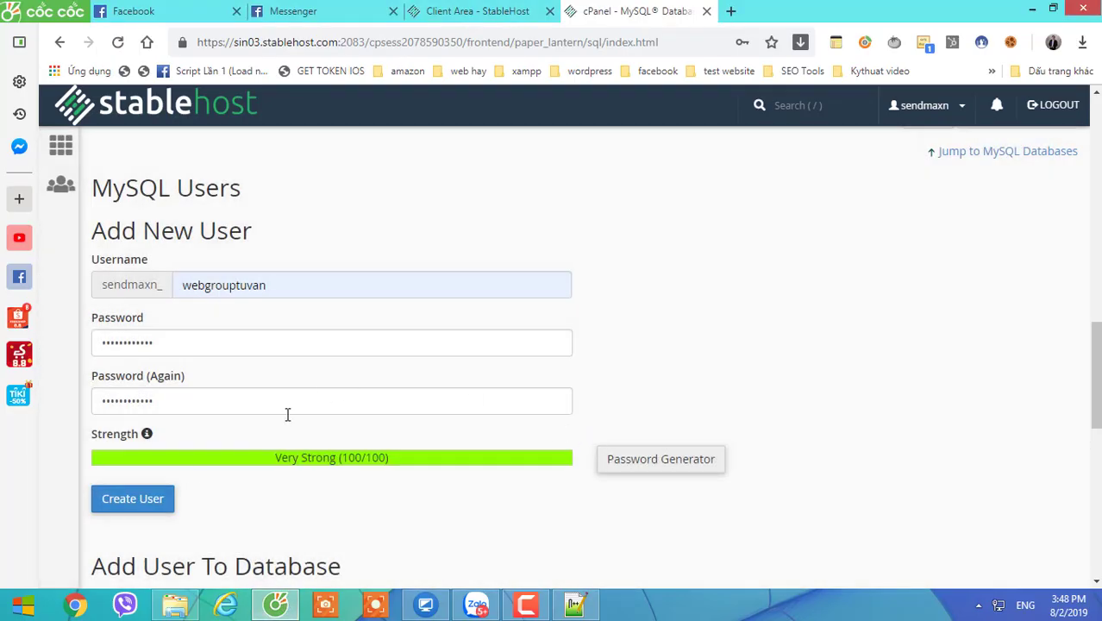
click(151, 498)
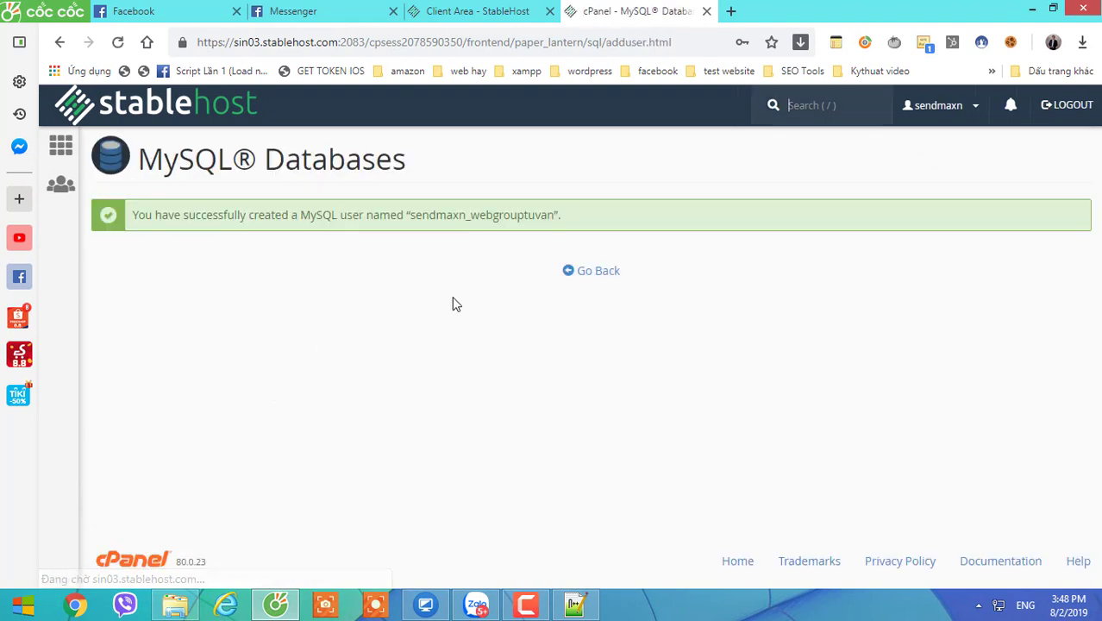
- Put sendmaxn_webgrouptuvan into DB_USER, save wp-config.php, and go back to MySQL Databases
drag(405, 216, 554, 218)
key(ctrl+c)
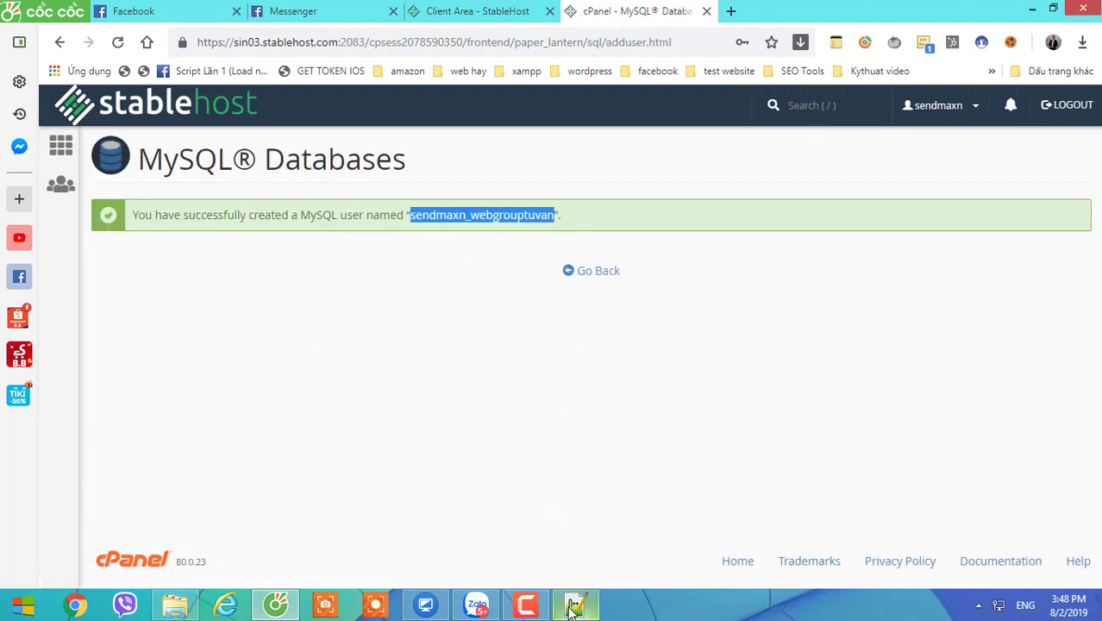
click(575, 605)
drag(202, 317, 302, 315)
key(ctrl+v)
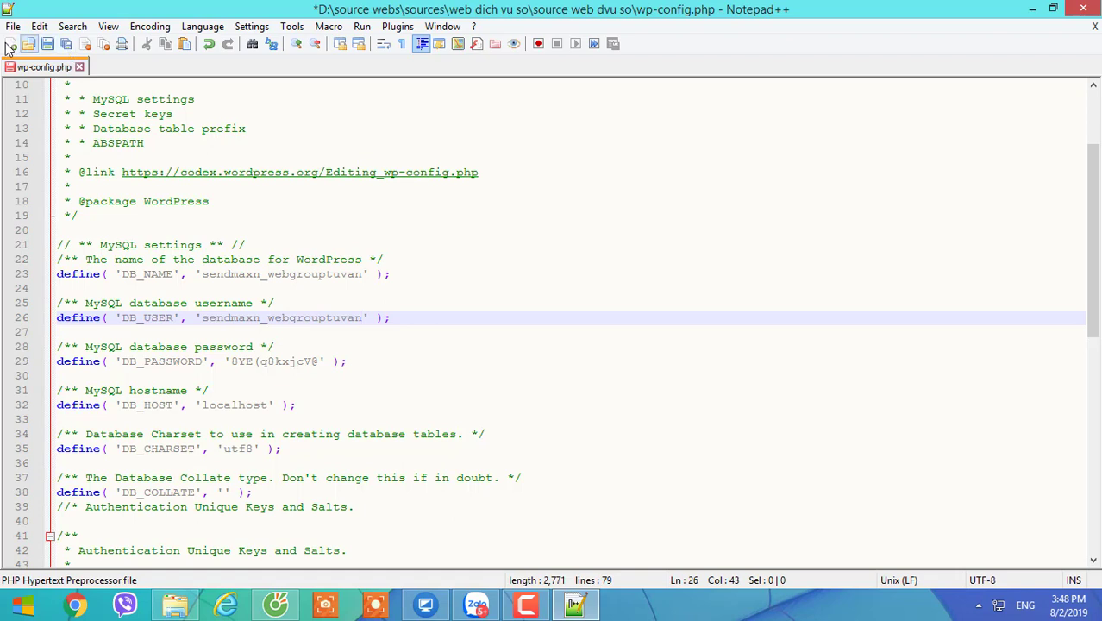
click(48, 45)
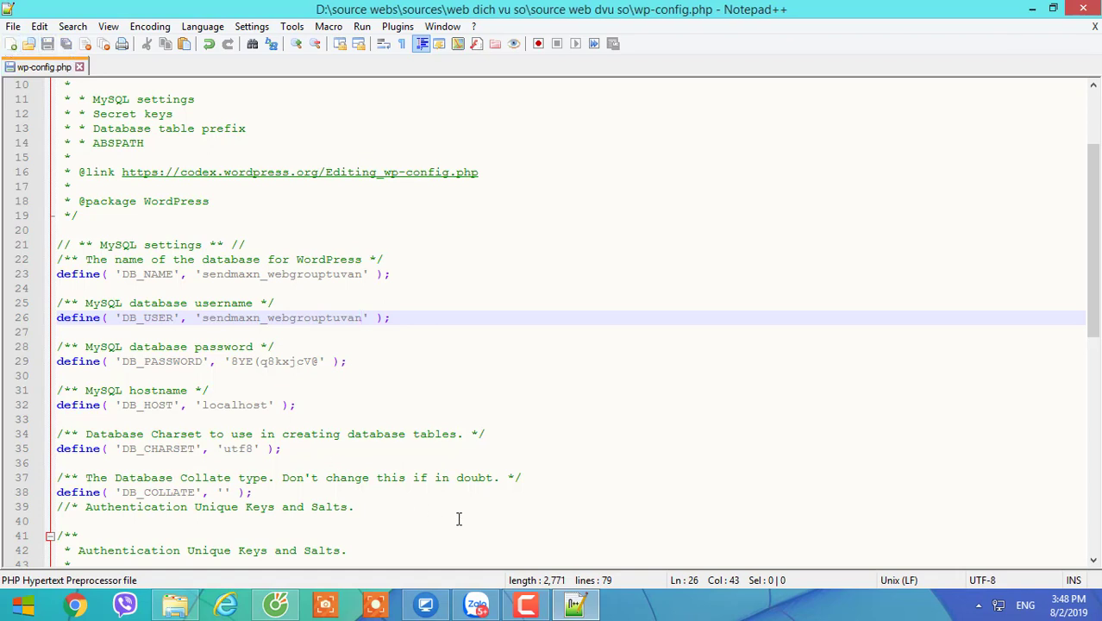
click(276, 604)
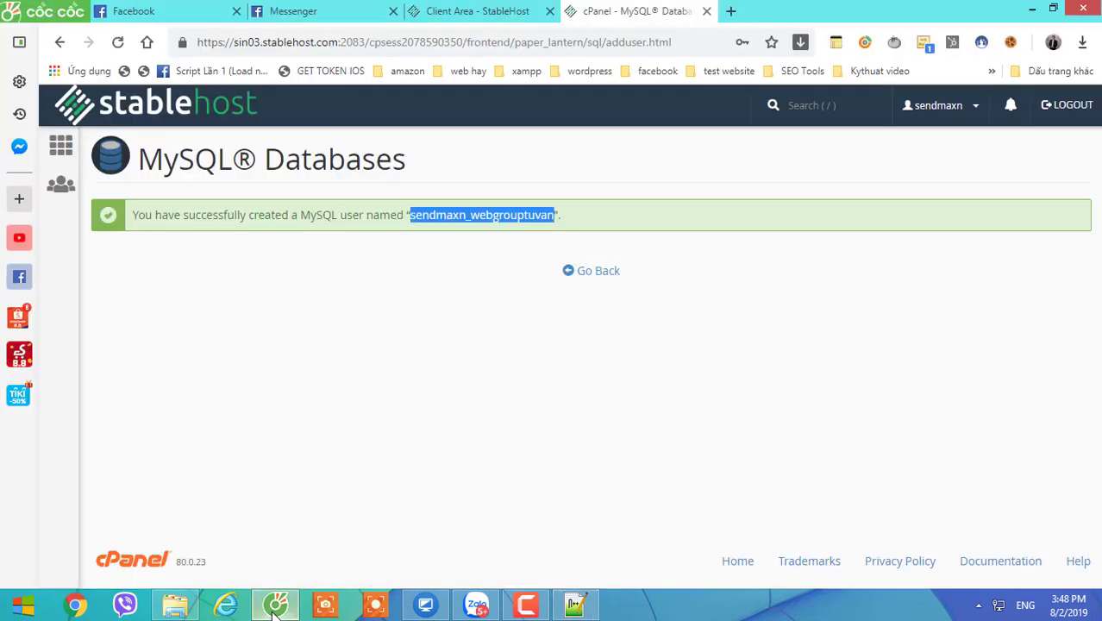
click(584, 272)
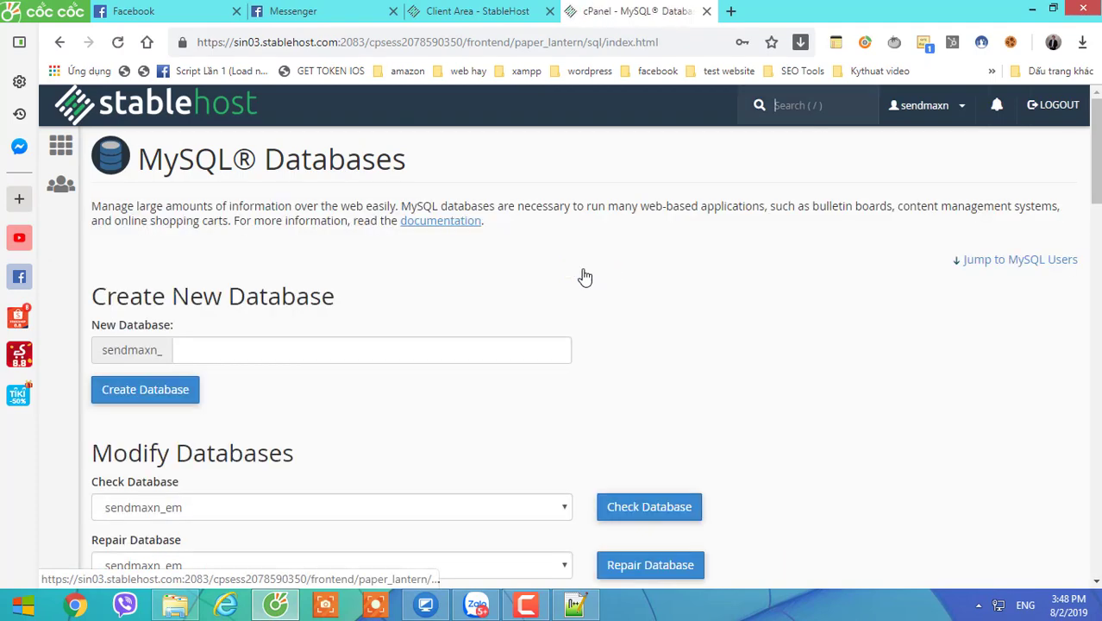
- Add user sendmaxn_webgrouptuvan to database sendmaxn_webgrouptuvan
scroll(319, 442, down, 10)
scroll(318, 447, down, 10)
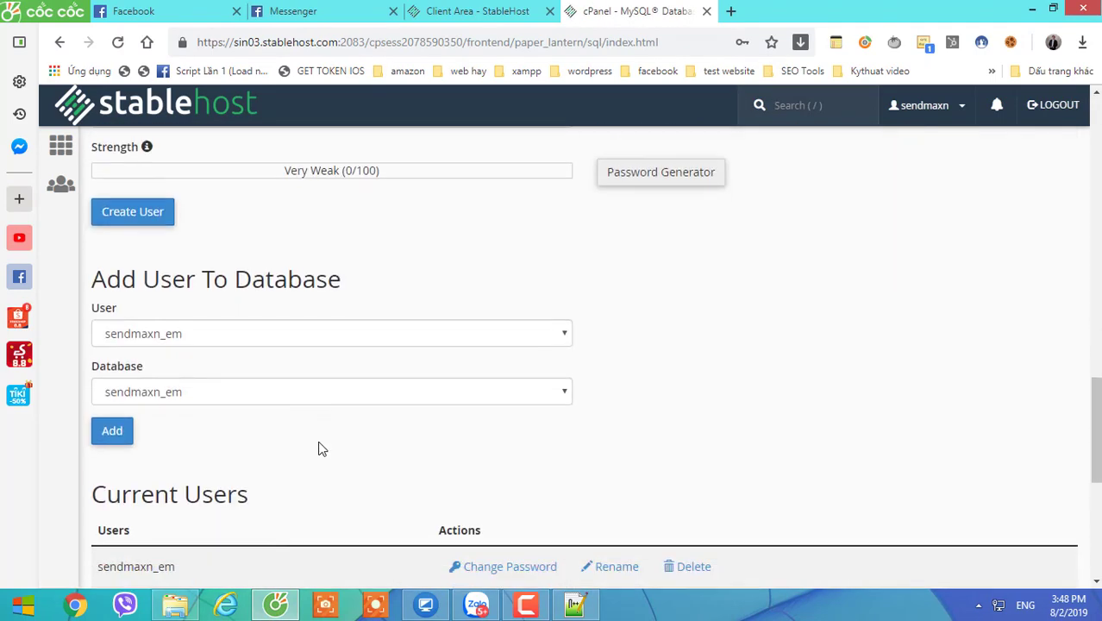
scroll(314, 459, up, 3)
scroll(311, 458, up, 2)
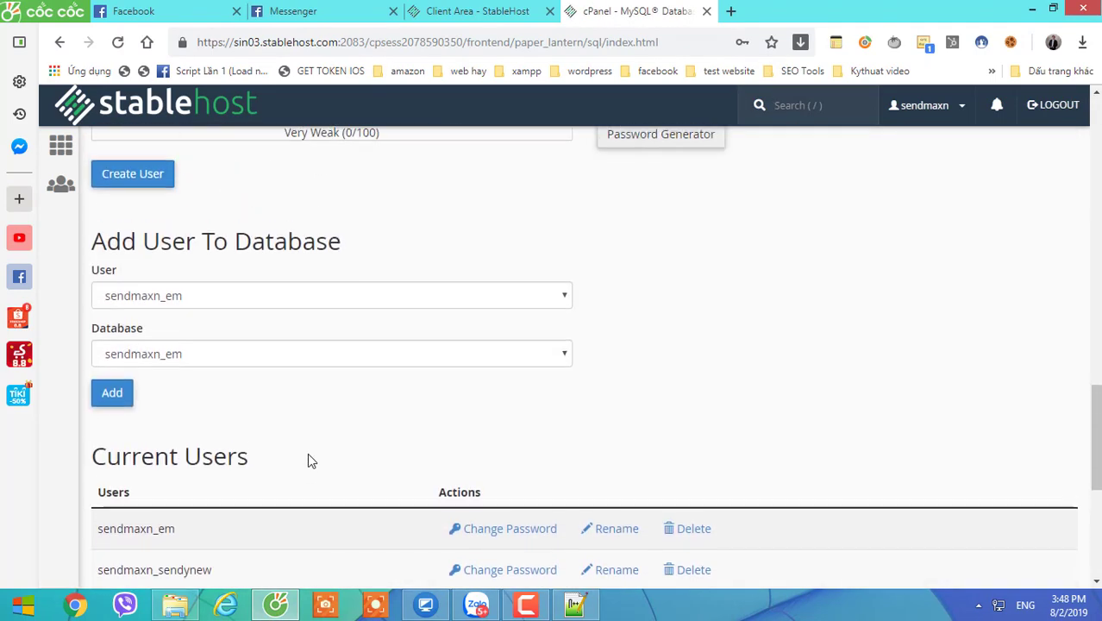
click(192, 297)
click(195, 381)
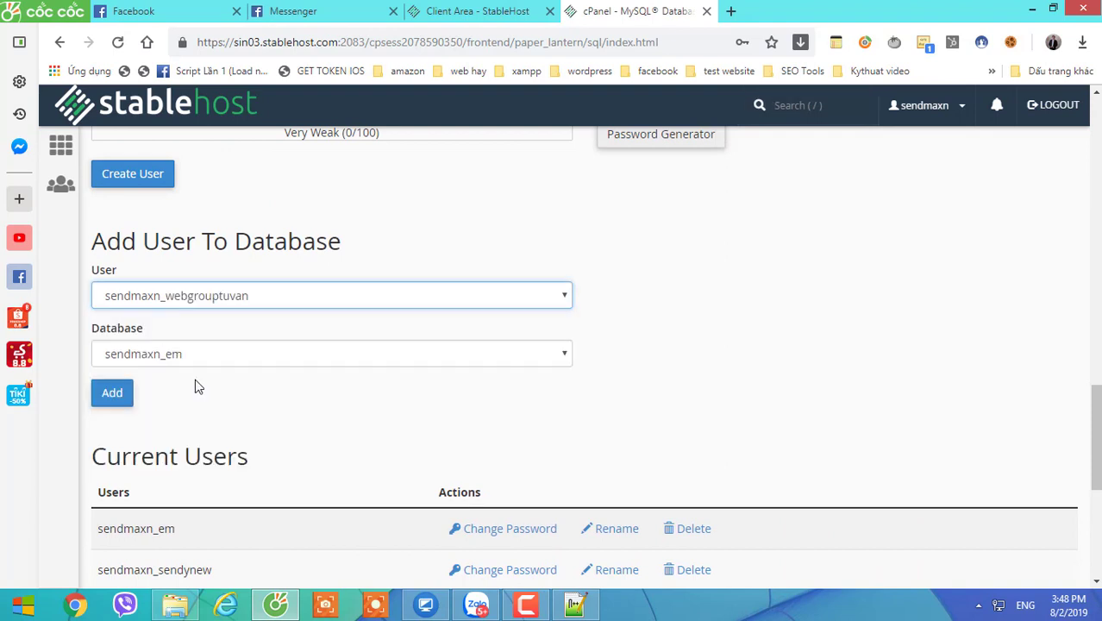
click(181, 354)
click(193, 440)
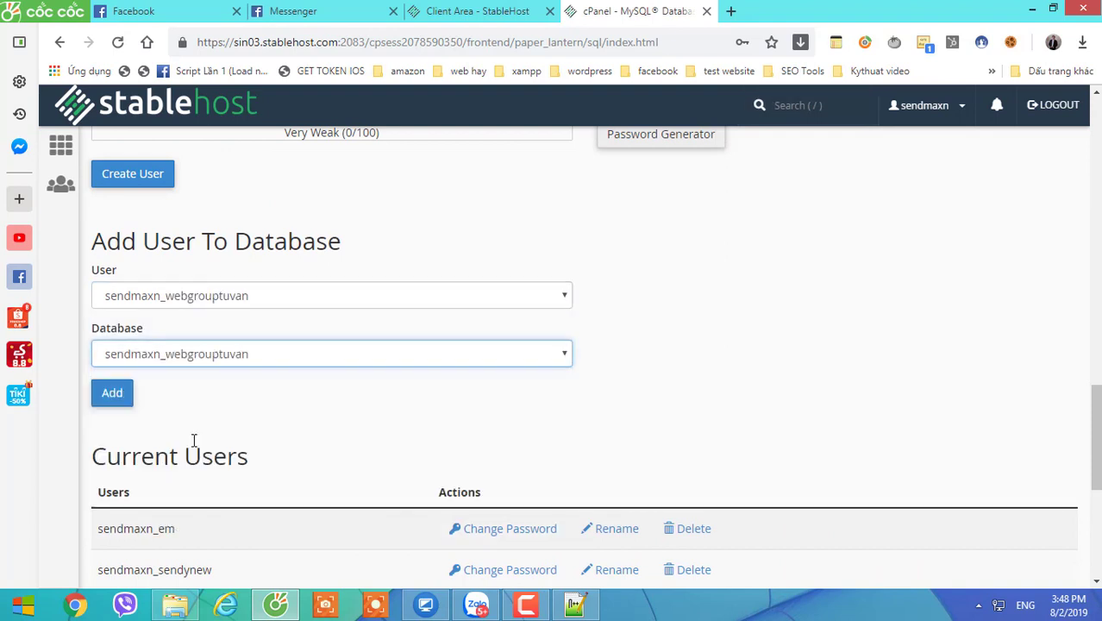
click(113, 393)
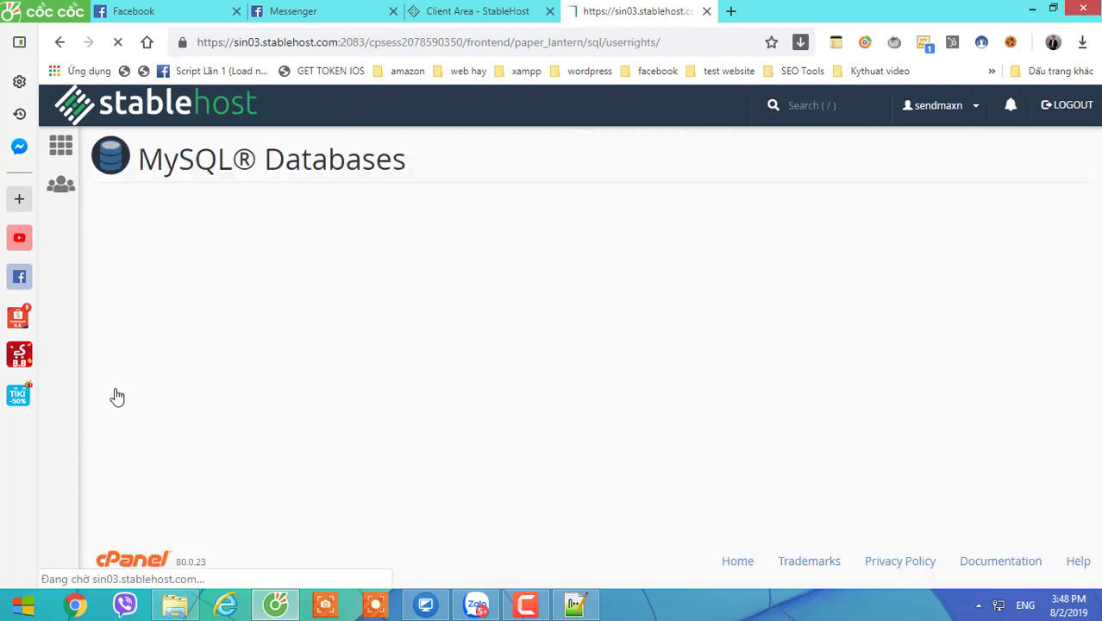
- Grant ALL PRIVILEGES, save the changes and return to MySQL Databases
click(103, 303)
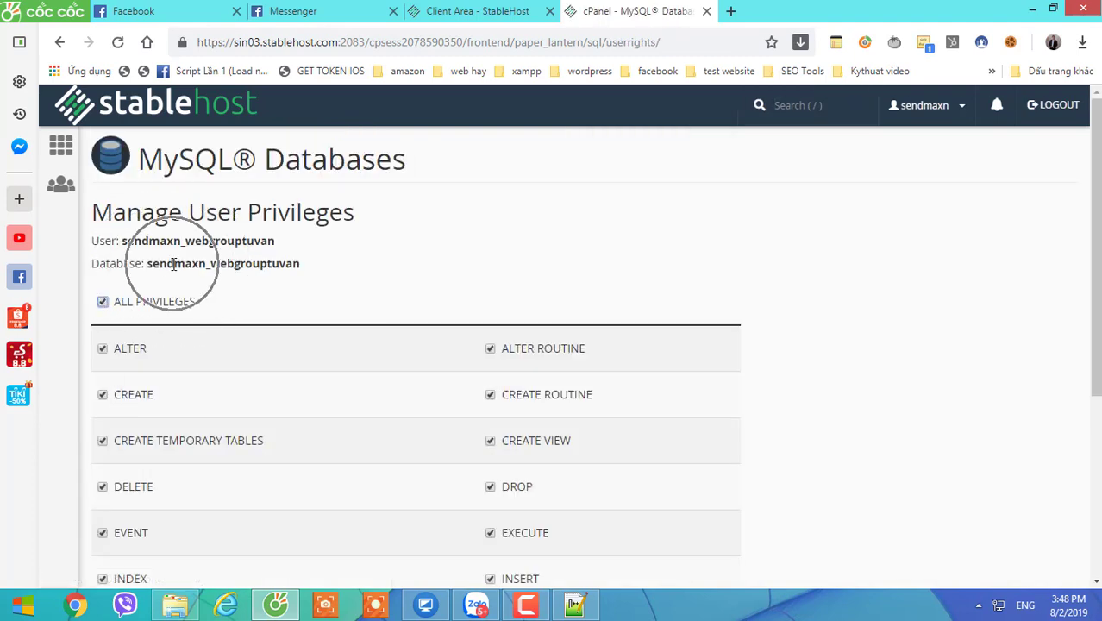
scroll(221, 389, down, 5)
click(152, 470)
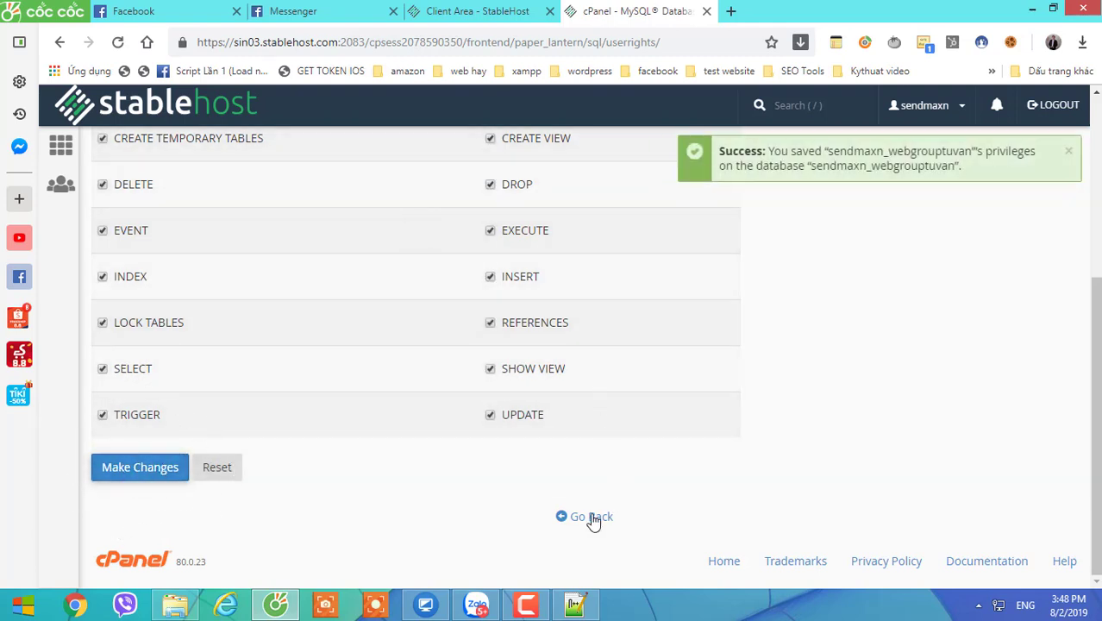
click(591, 517)
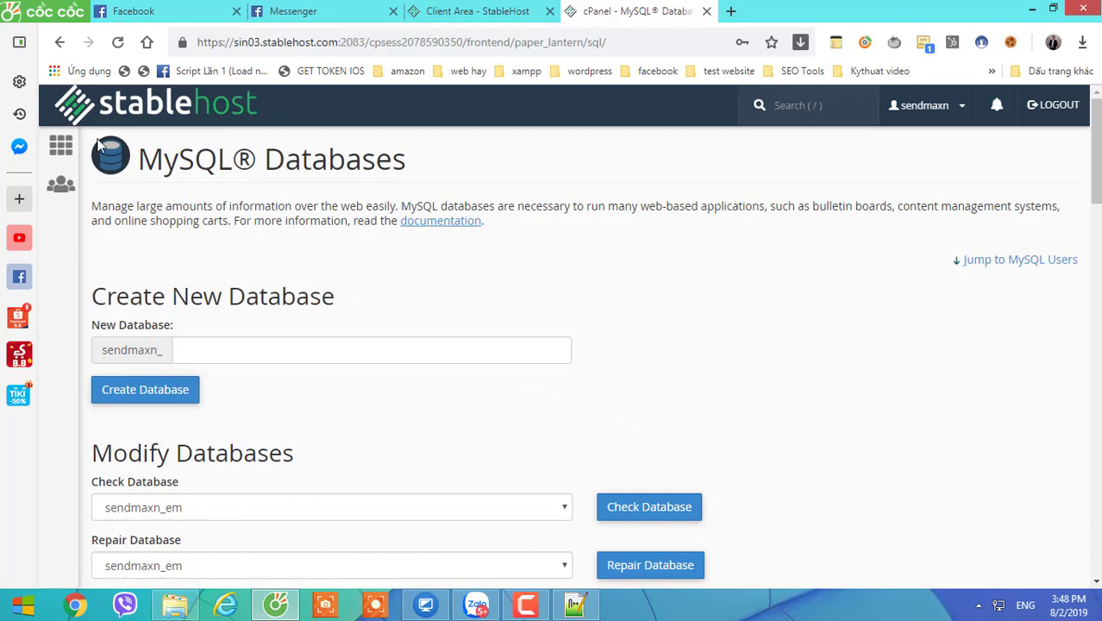
- Launch phpMyAdmin from the cPanel home page's Databases section, then bring wp-config.php back up
click(78, 113)
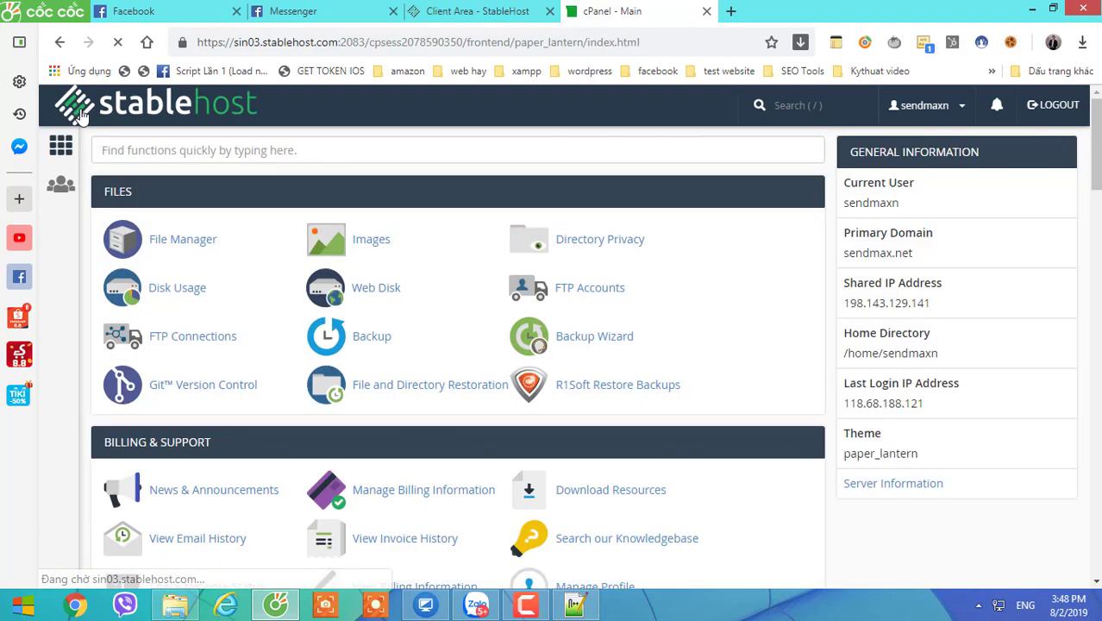
scroll(580, 376, down, 3)
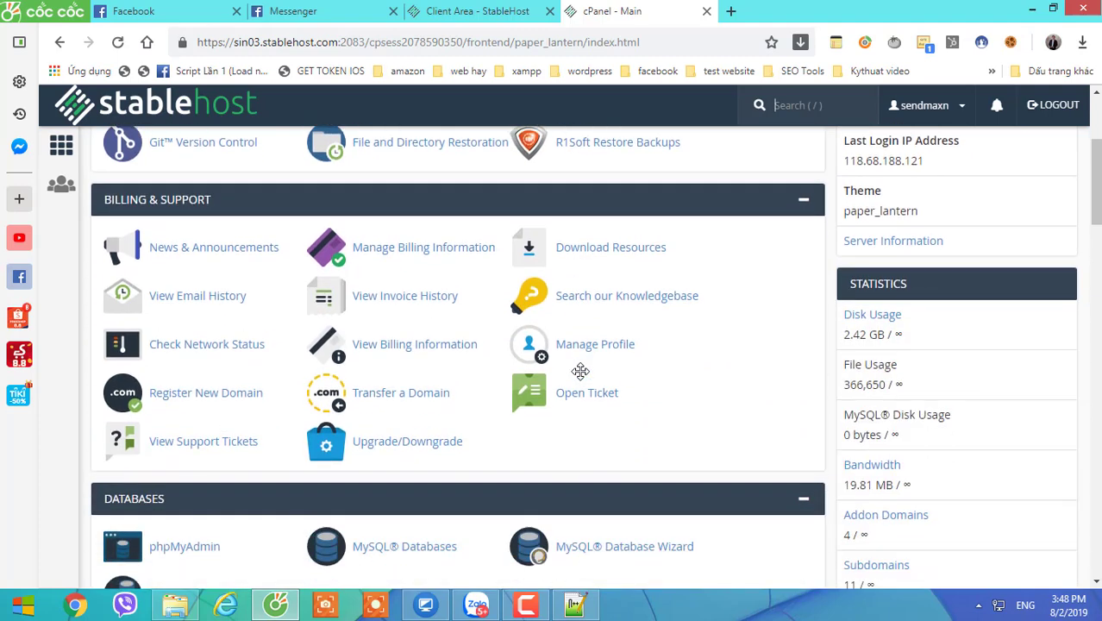
scroll(581, 371, down, 3)
click(136, 255)
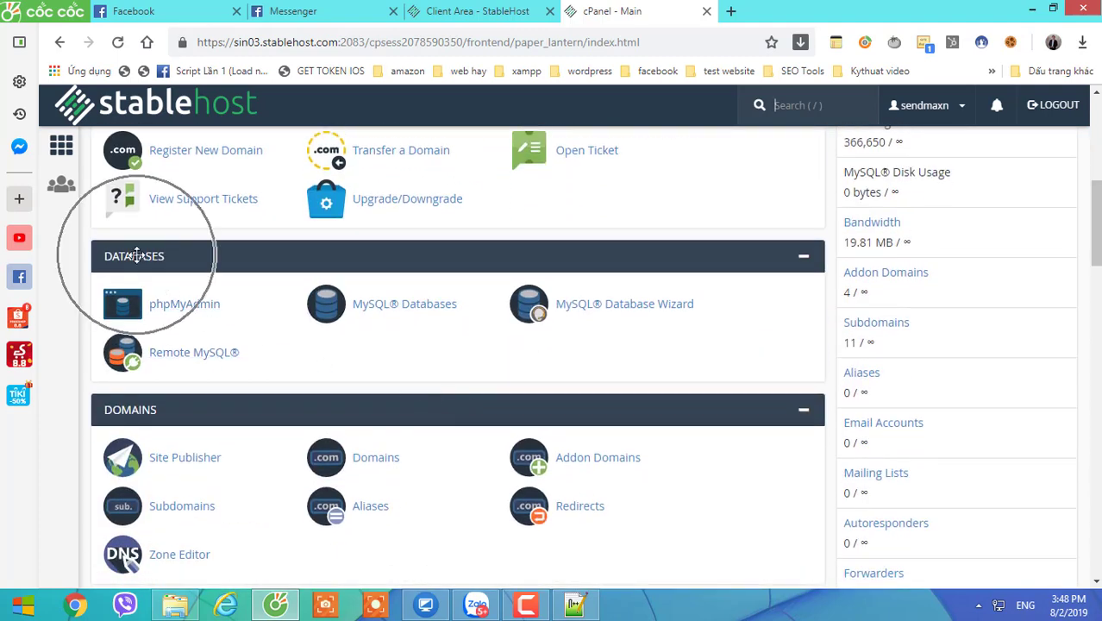
click(172, 312)
click(172, 312)
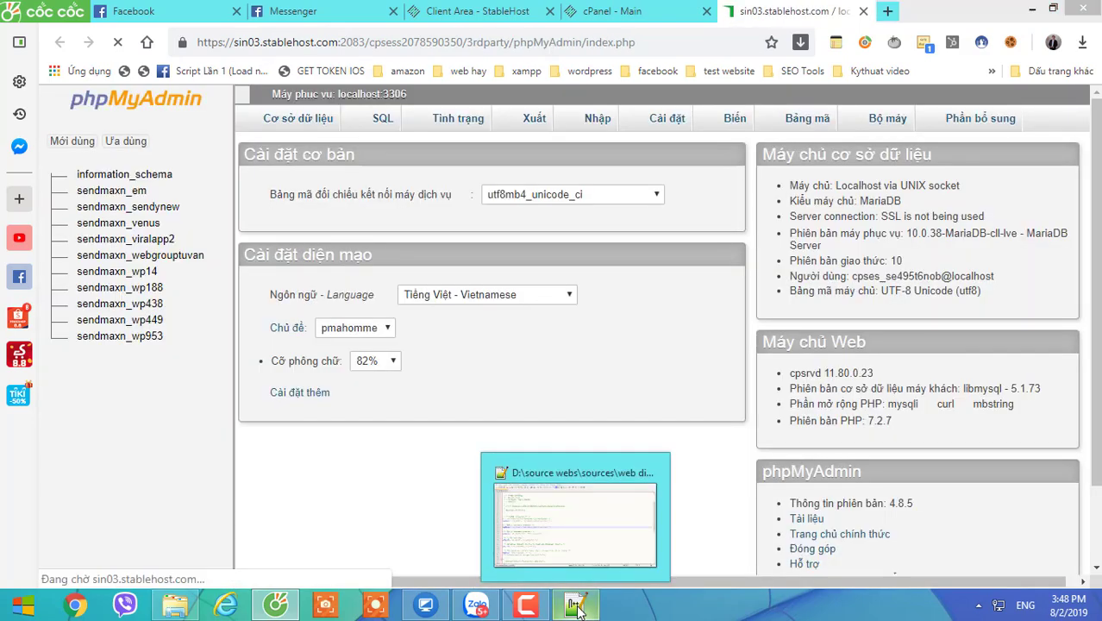
click(575, 604)
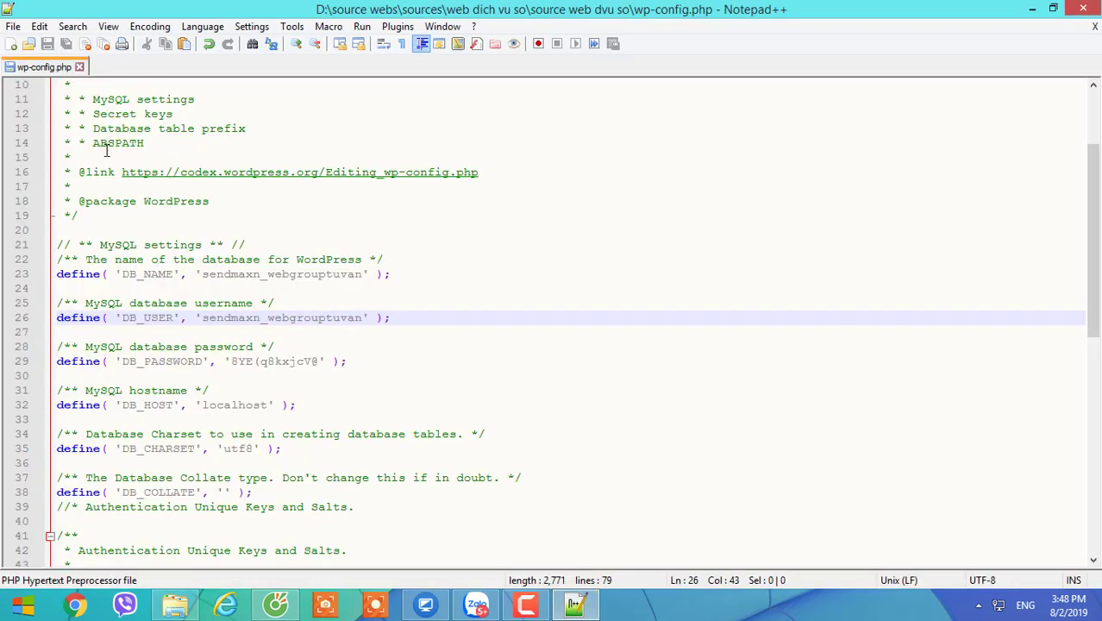
- Save wp-config.php, check About Notepad++ (v7.3.3 64-bit), then close Notepad++
click(50, 44)
click(473, 29)
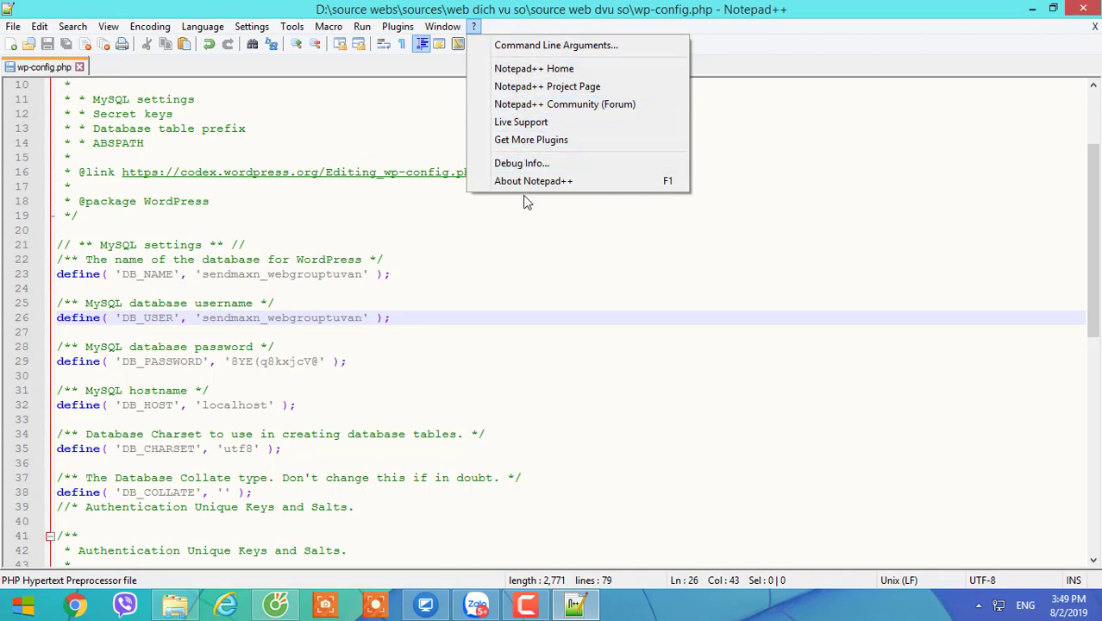
click(528, 182)
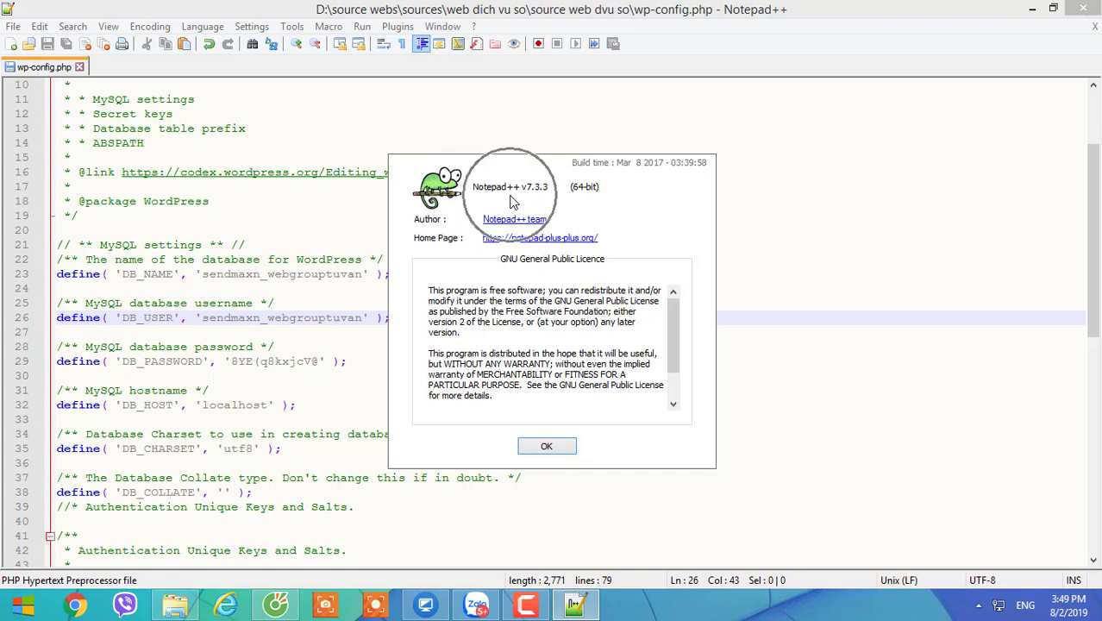
click(552, 454)
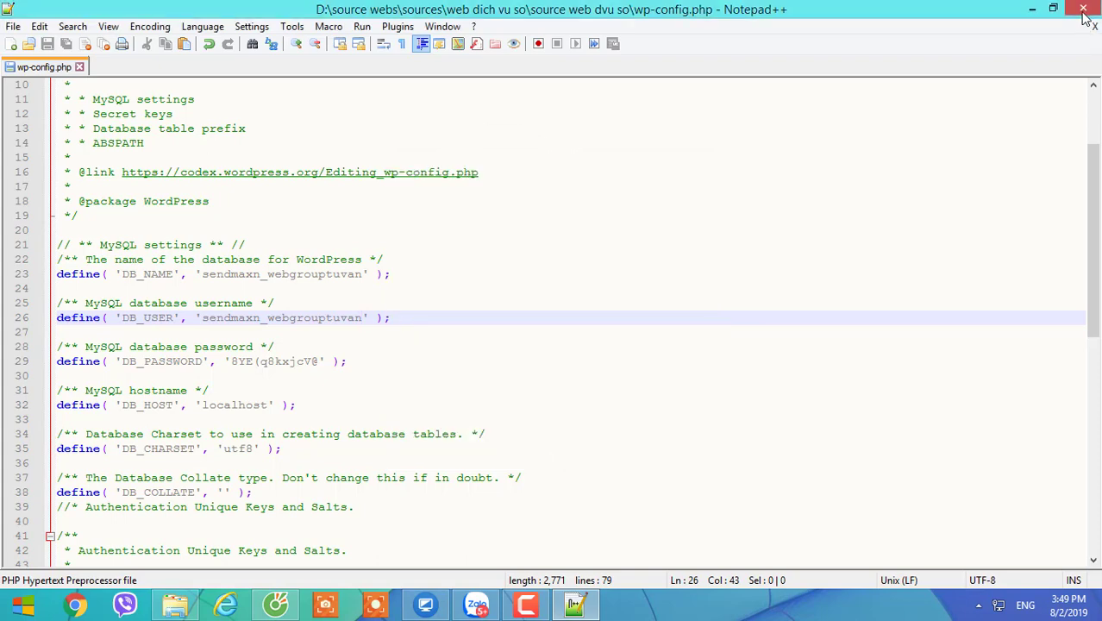
click(1083, 9)
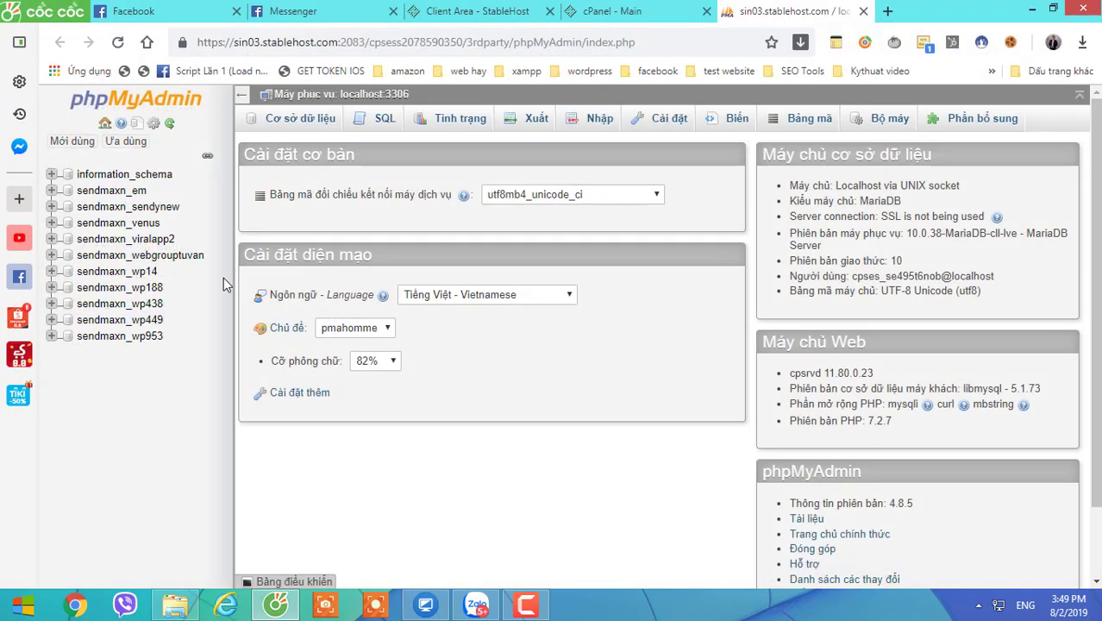
- Open the empty sendmaxn_webgrouptuvan database in phpMyAdmin, then bring up the source folder
click(165, 263)
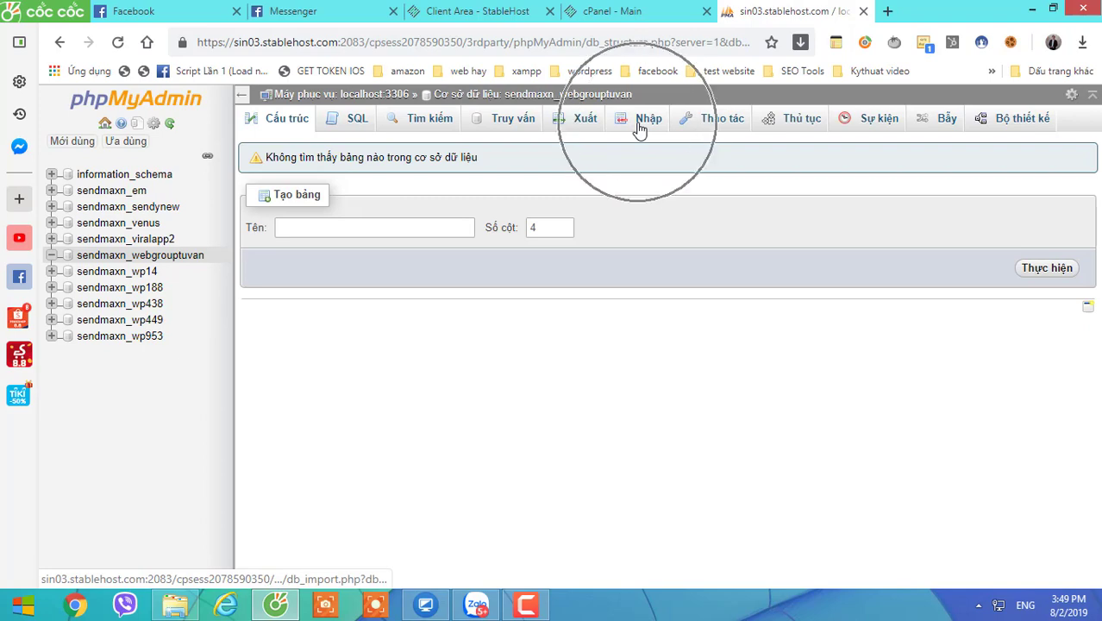
click(175, 604)
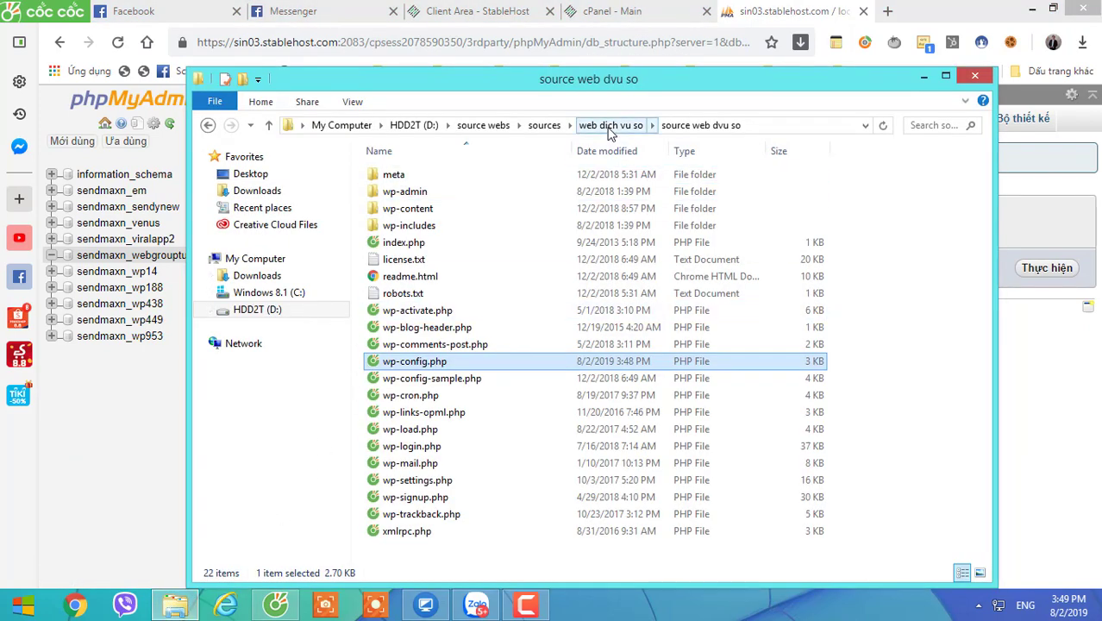
- Extract dichvufb_on_1eb8.sql.zip in the web dich vu so folder, then minimize Explorer
click(609, 127)
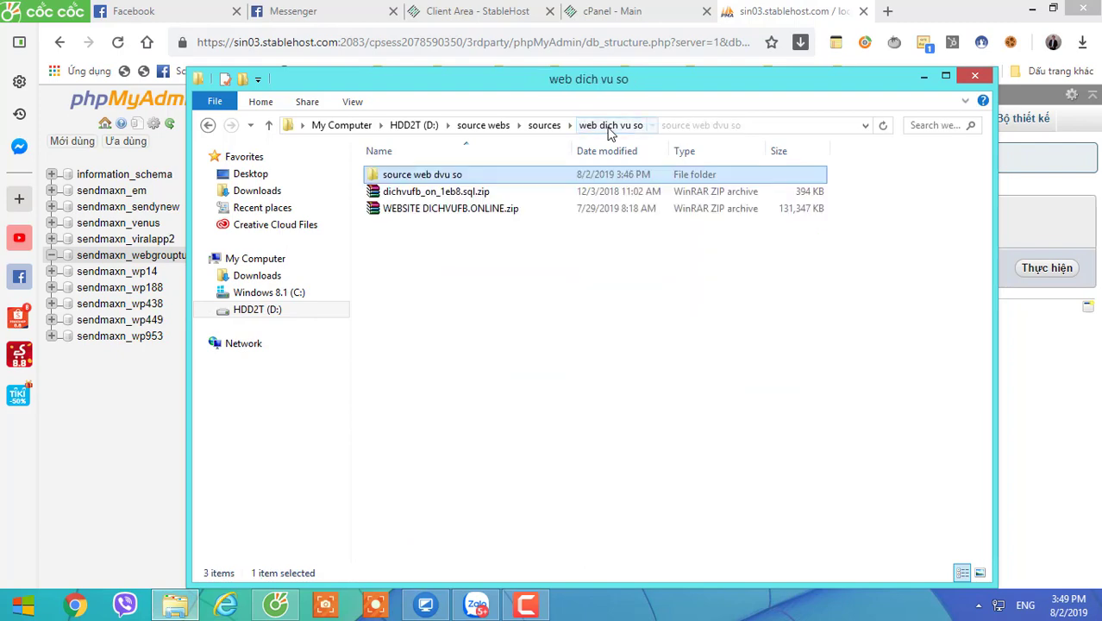
click(464, 196)
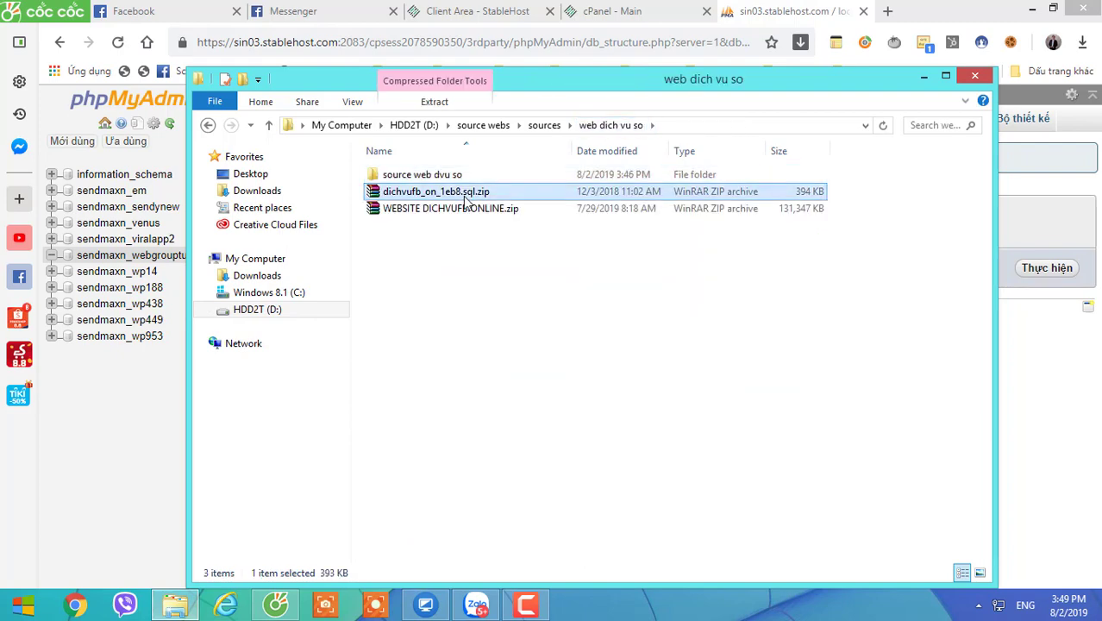
right_click(465, 197)
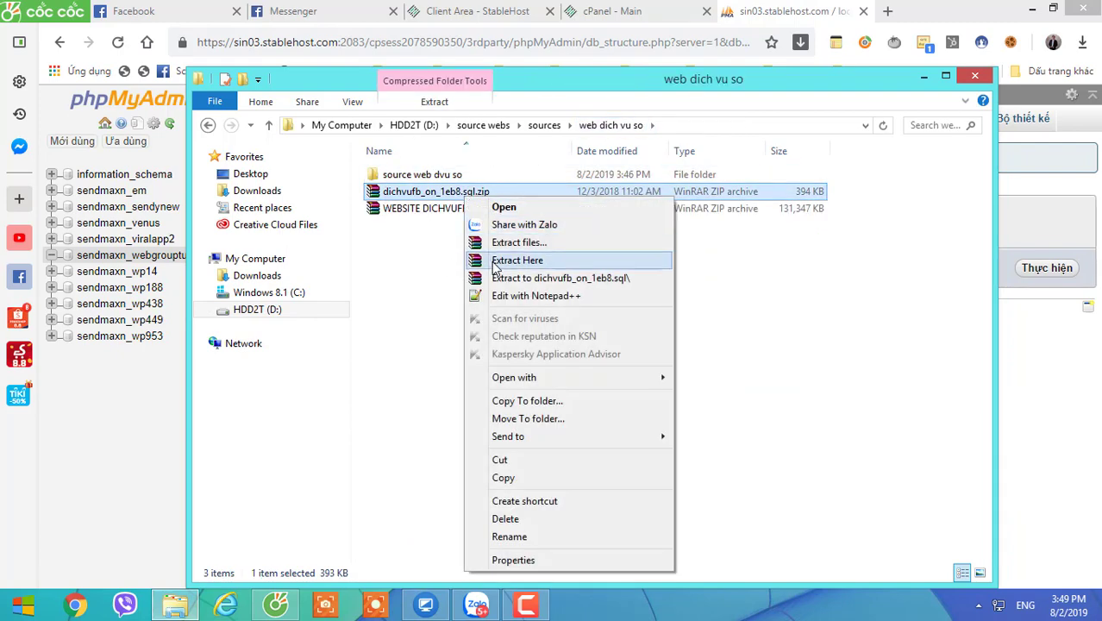
click(493, 259)
click(448, 198)
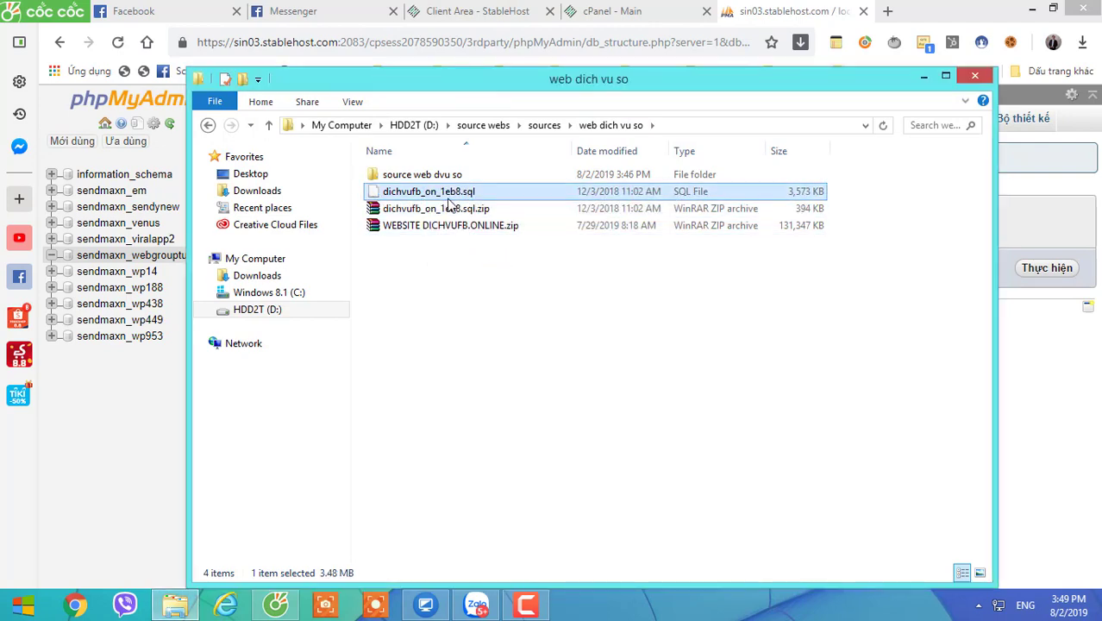
click(922, 80)
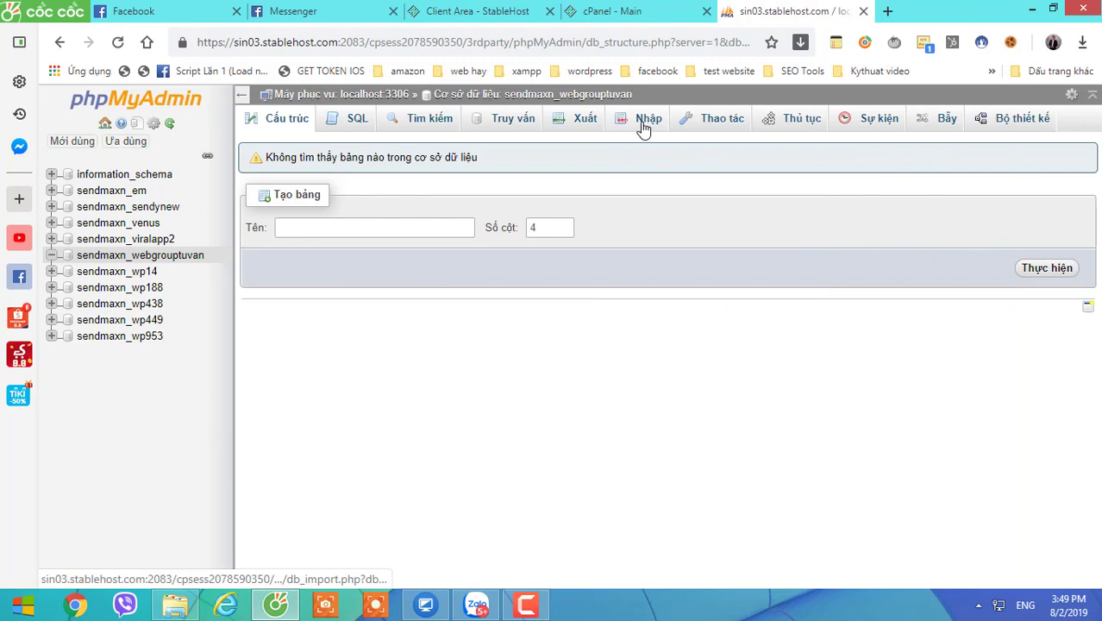
- Choose dichvufb_on_1eb8.sql as the file on the database's Nhập (Import) page
click(643, 126)
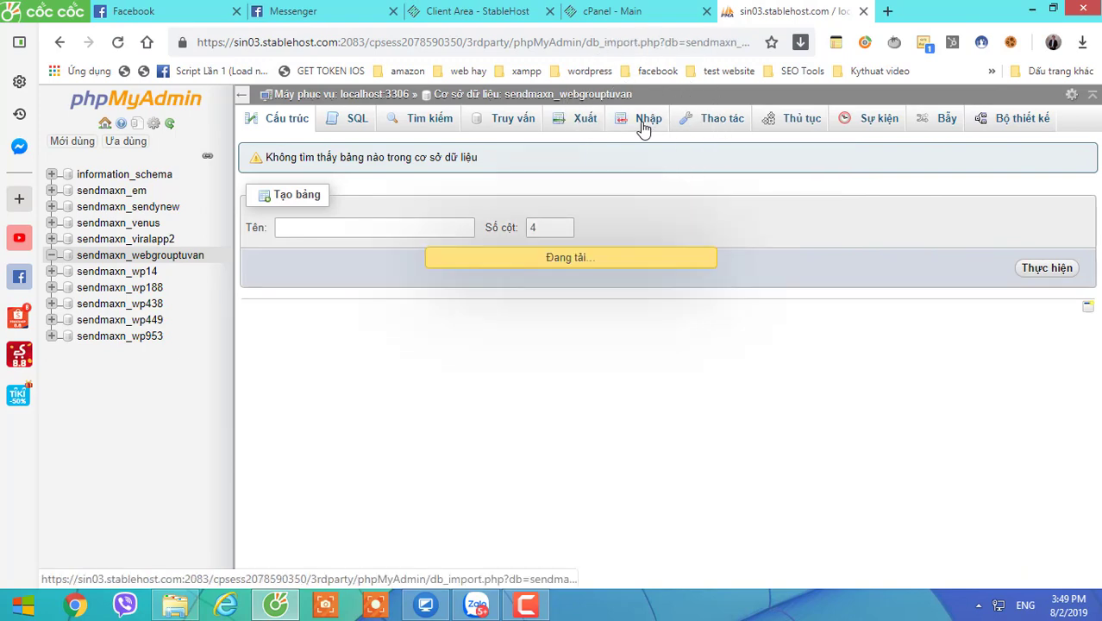
click(455, 285)
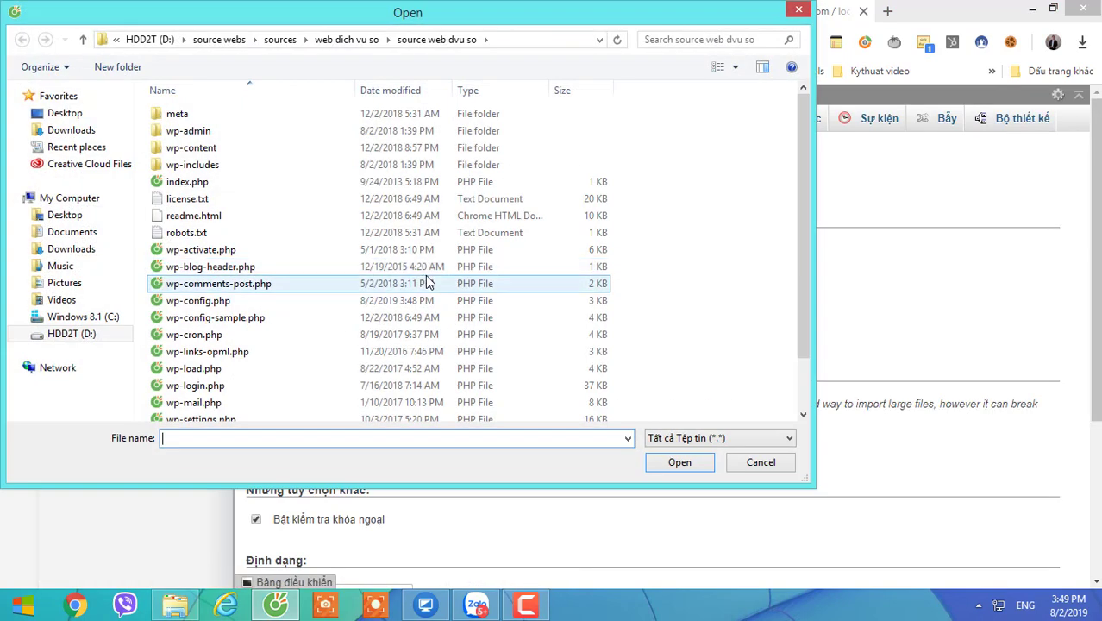
click(346, 39)
click(214, 134)
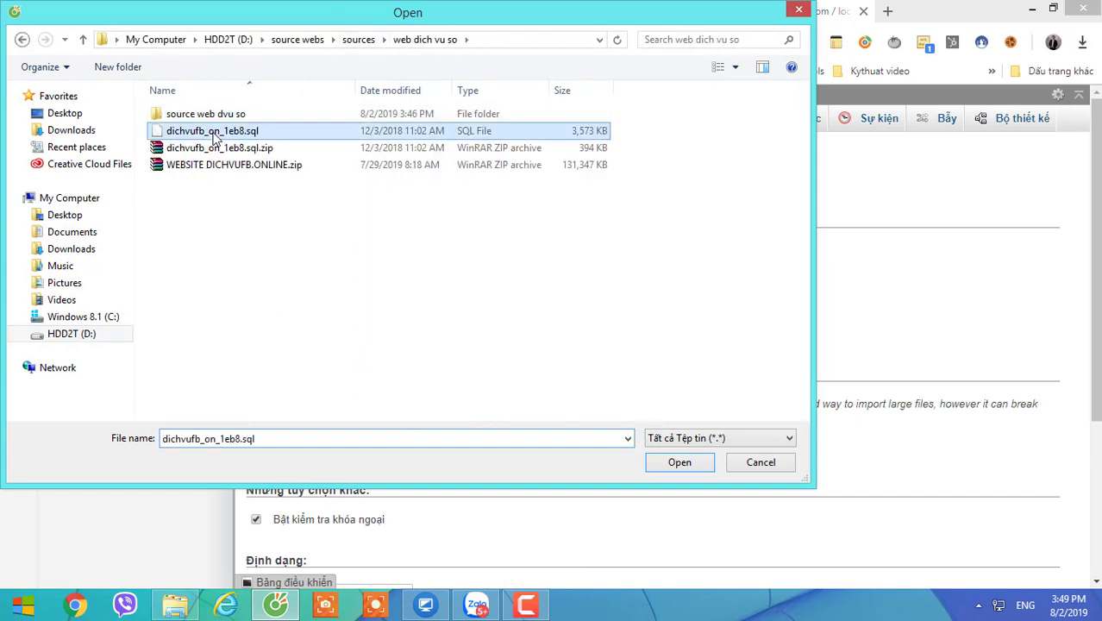
click(678, 463)
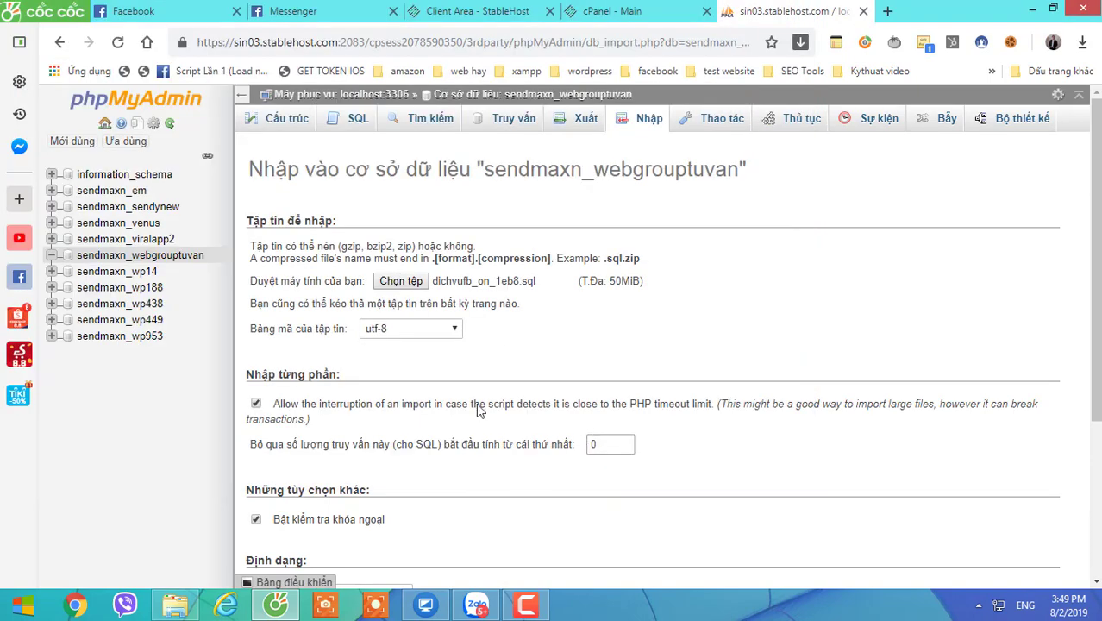
- Run the import (139 queries), then open the admin row of wp_users for editing
scroll(507, 440, down, 3)
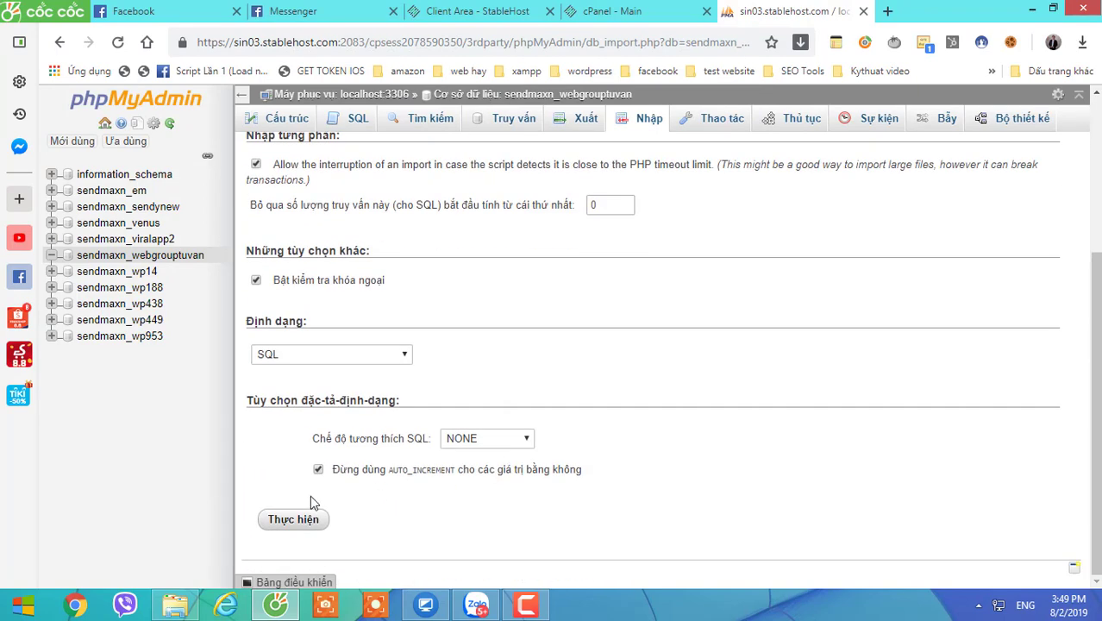
click(294, 522)
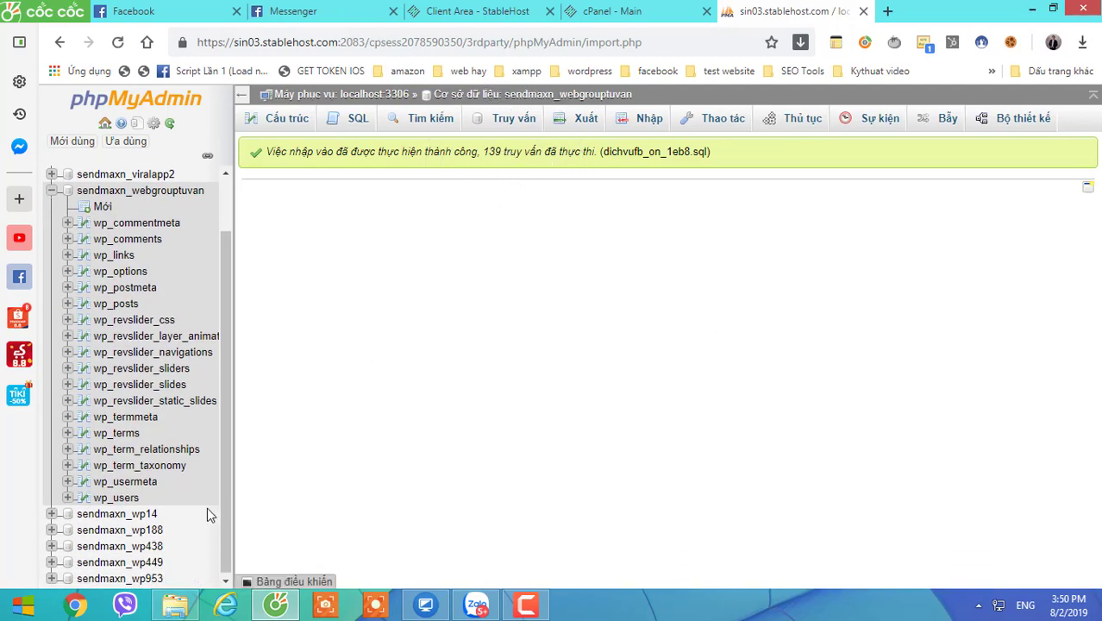
click(121, 497)
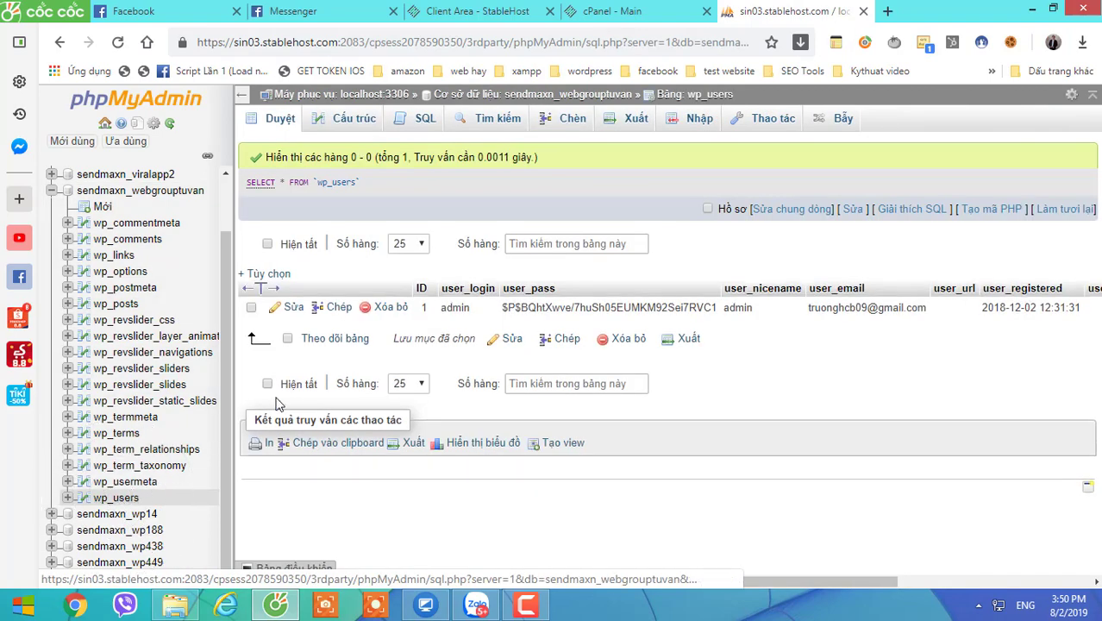
click(294, 310)
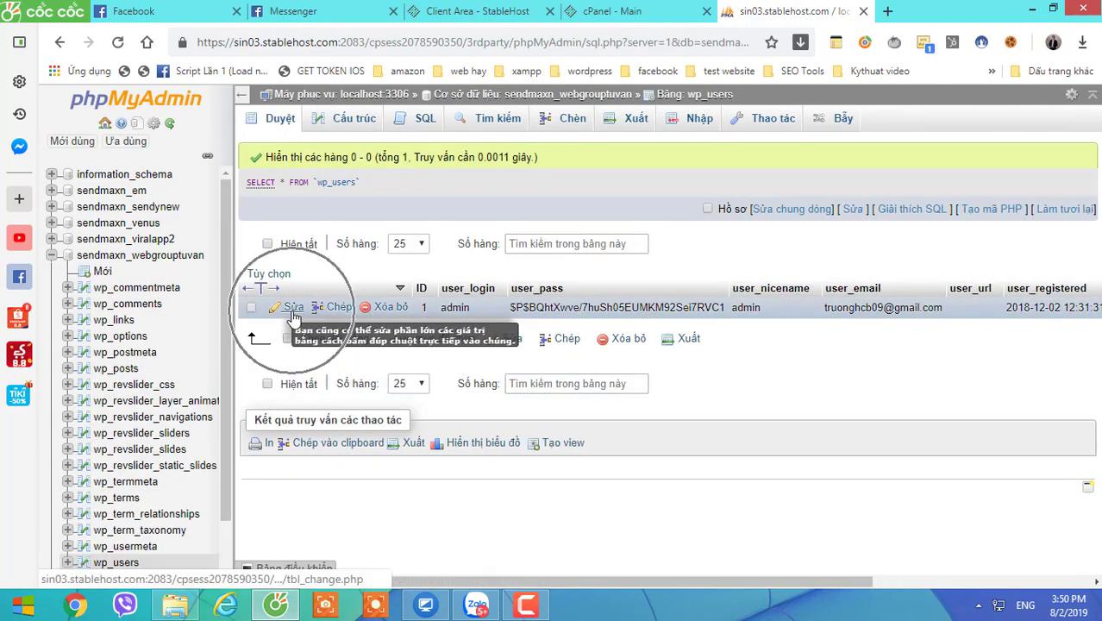
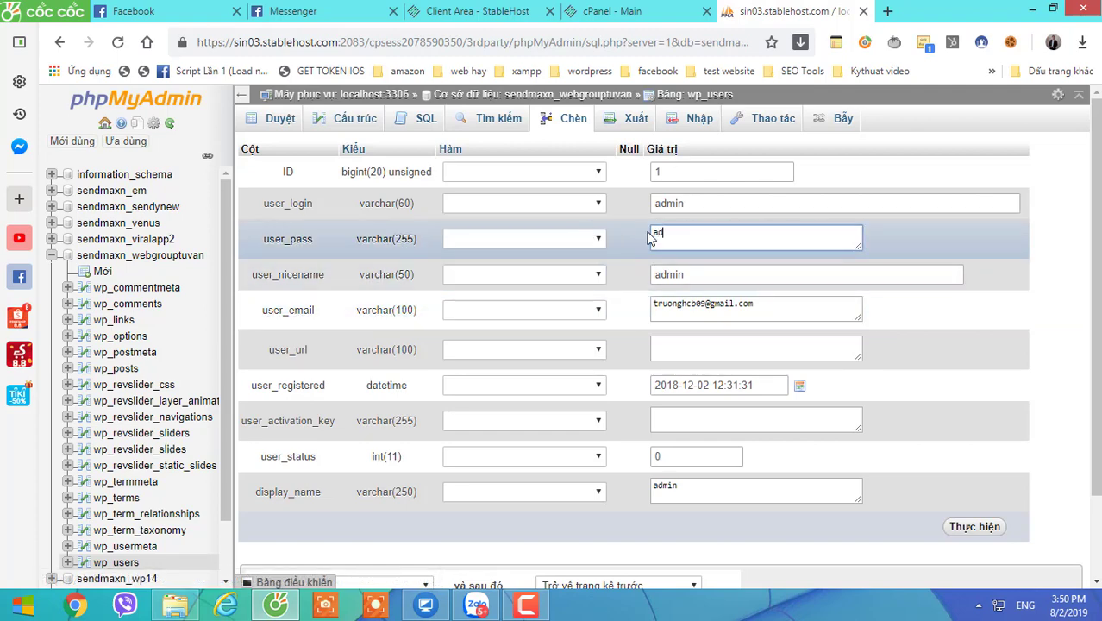
- Apply MD5 to the admin user_pass, replace the e-mail's name part, save the row, and open wp_options
click(599, 240)
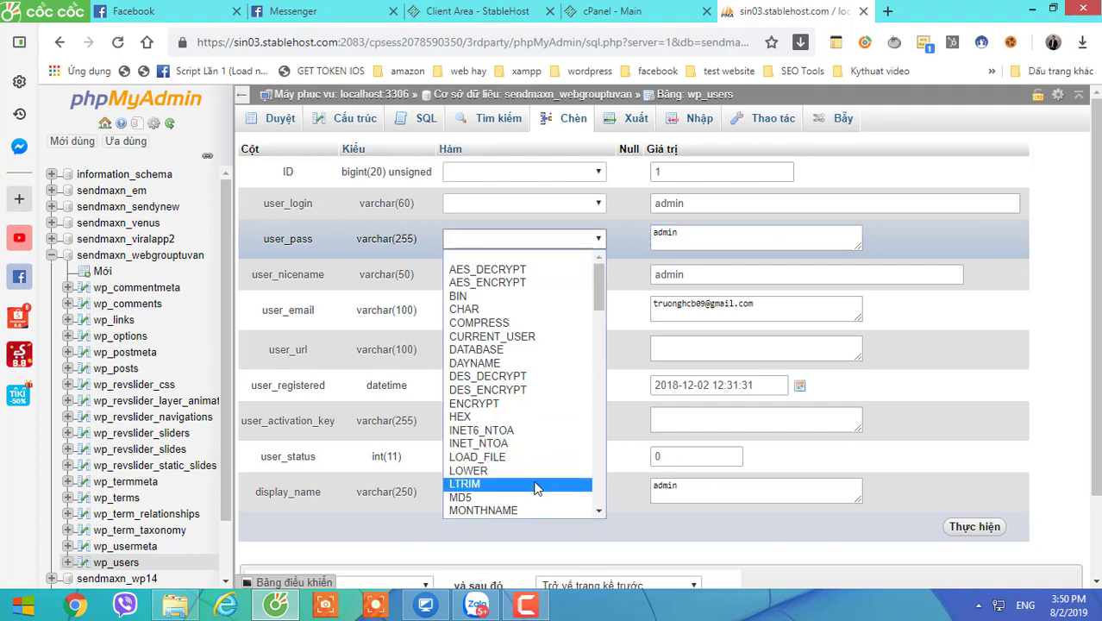
click(478, 497)
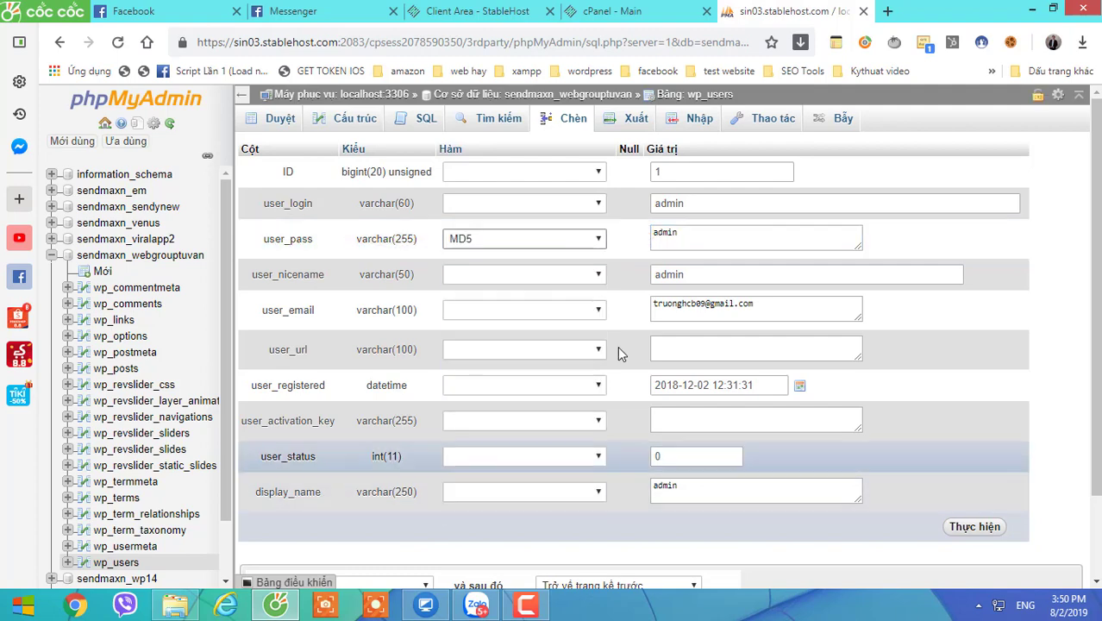
double_click(705, 306)
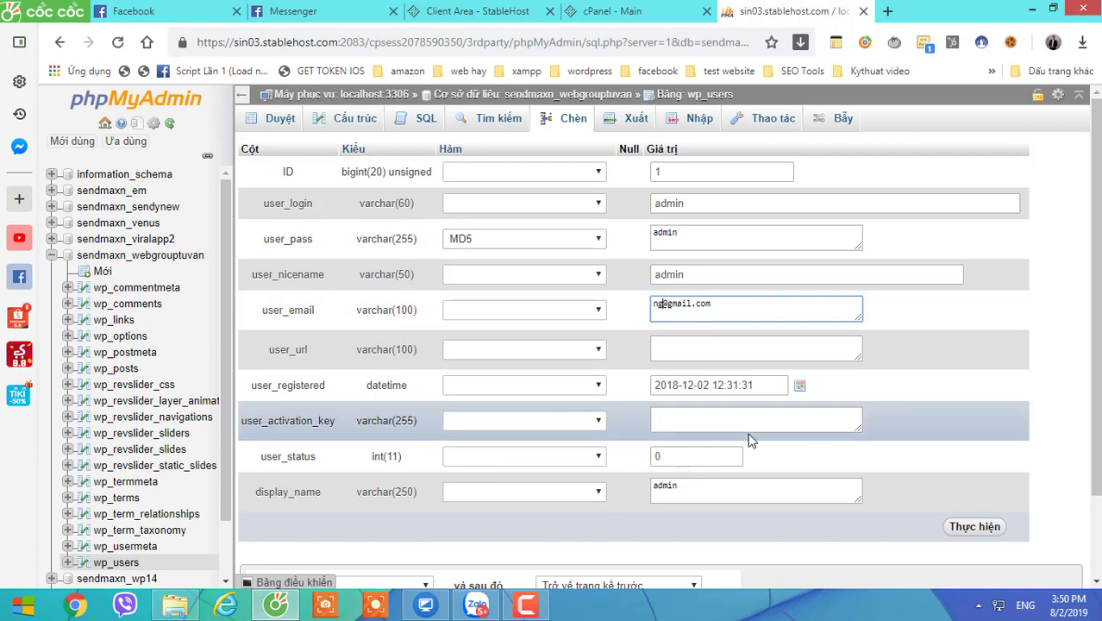
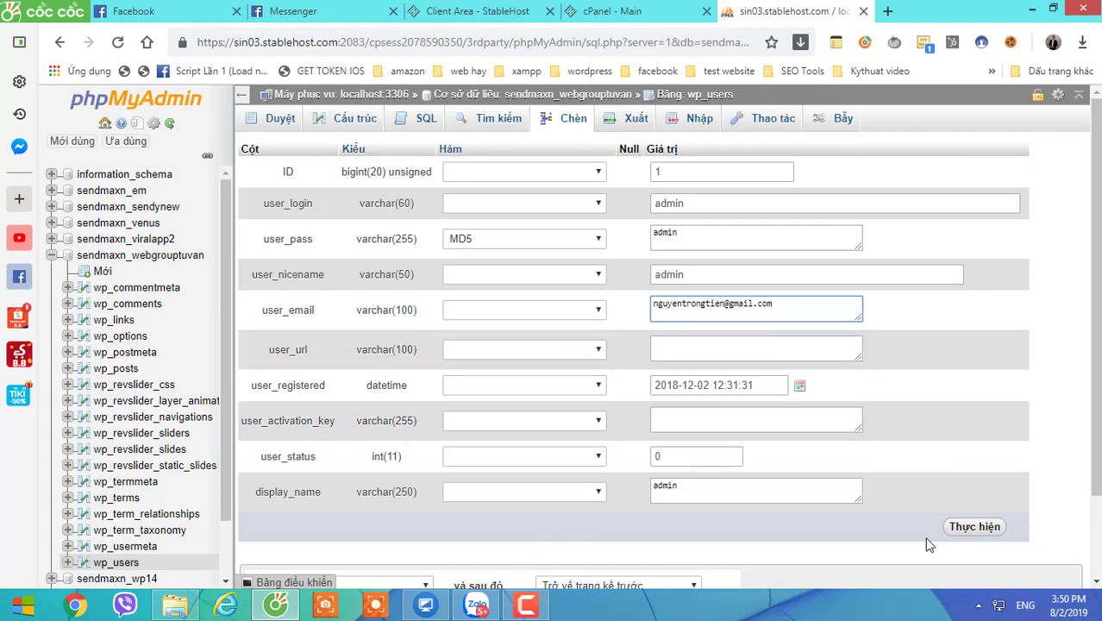
click(972, 527)
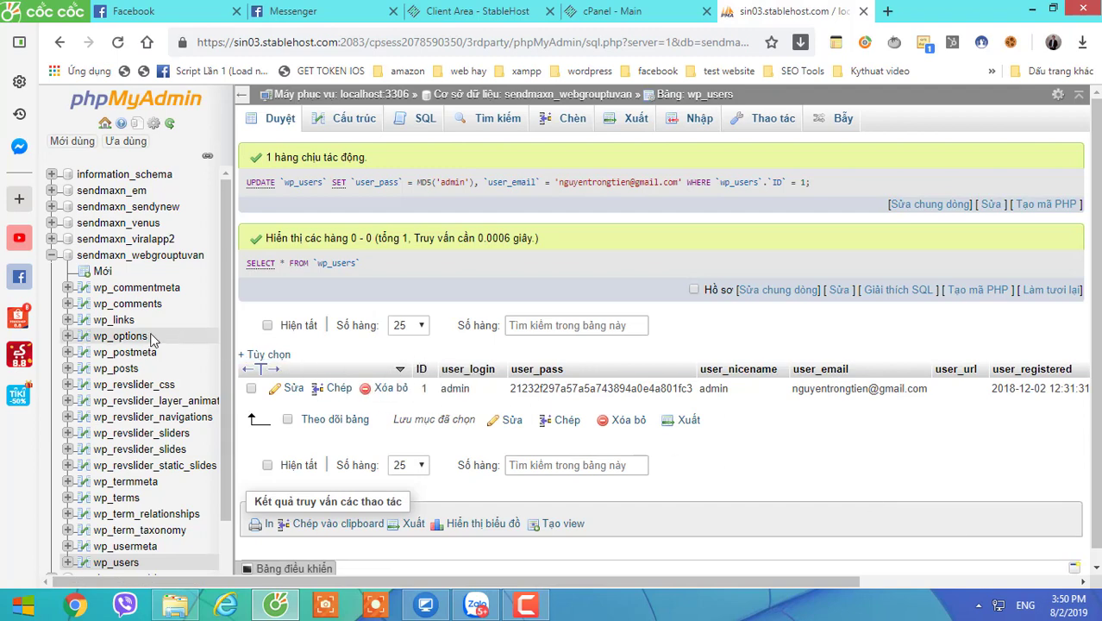
click(132, 343)
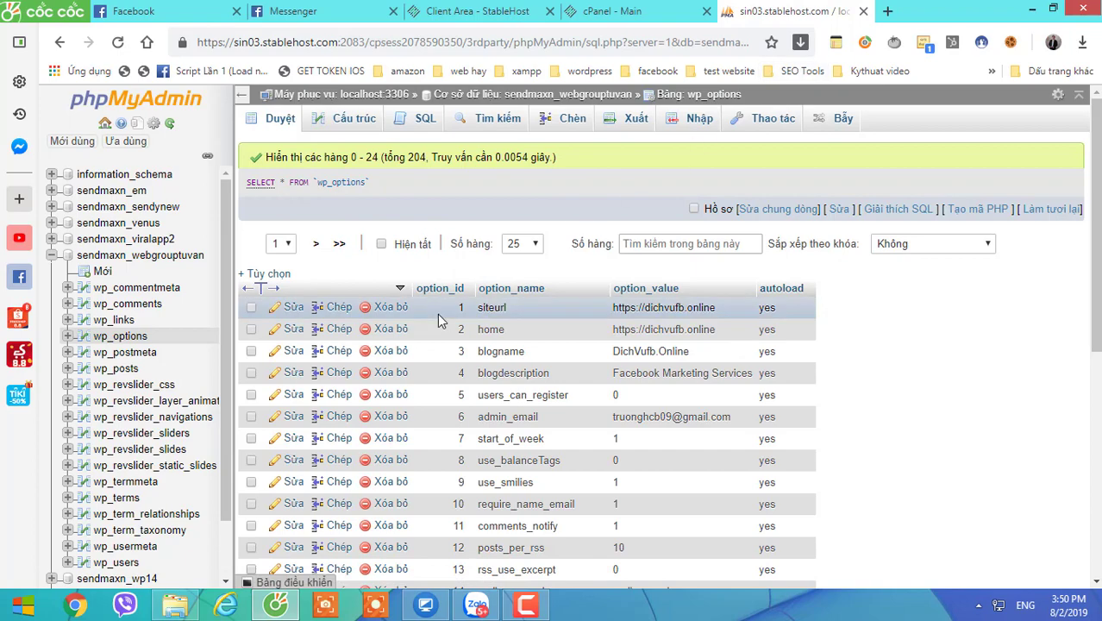
- Load webgrouptuvan.tk in a new tab, copy its address, and return to phpMyAdmin
click(888, 12)
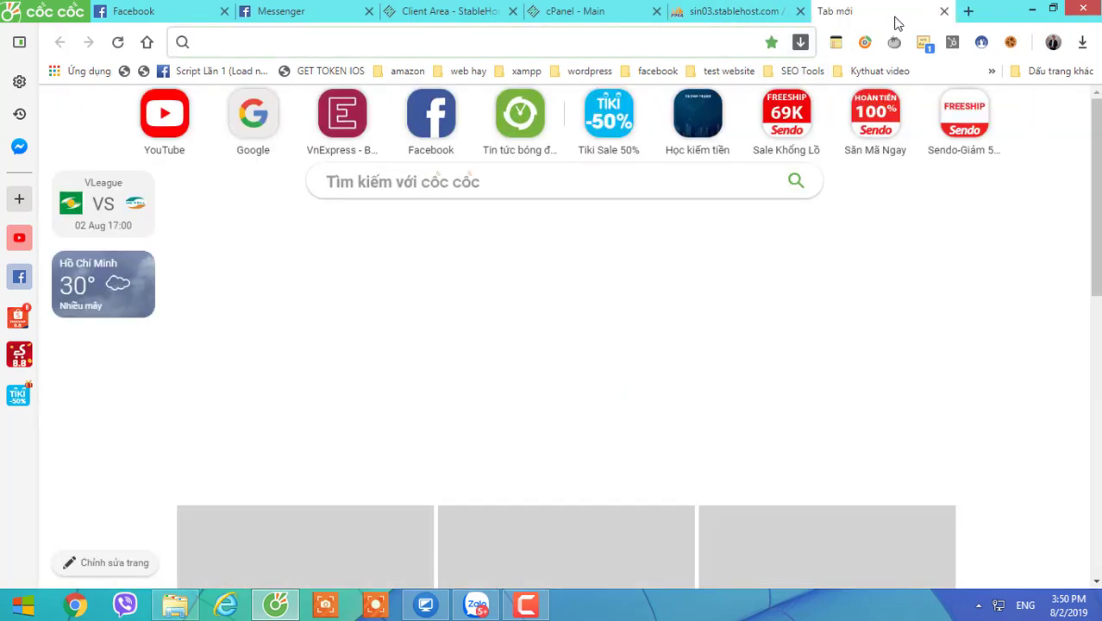
text(webgrouptuvan.tk)
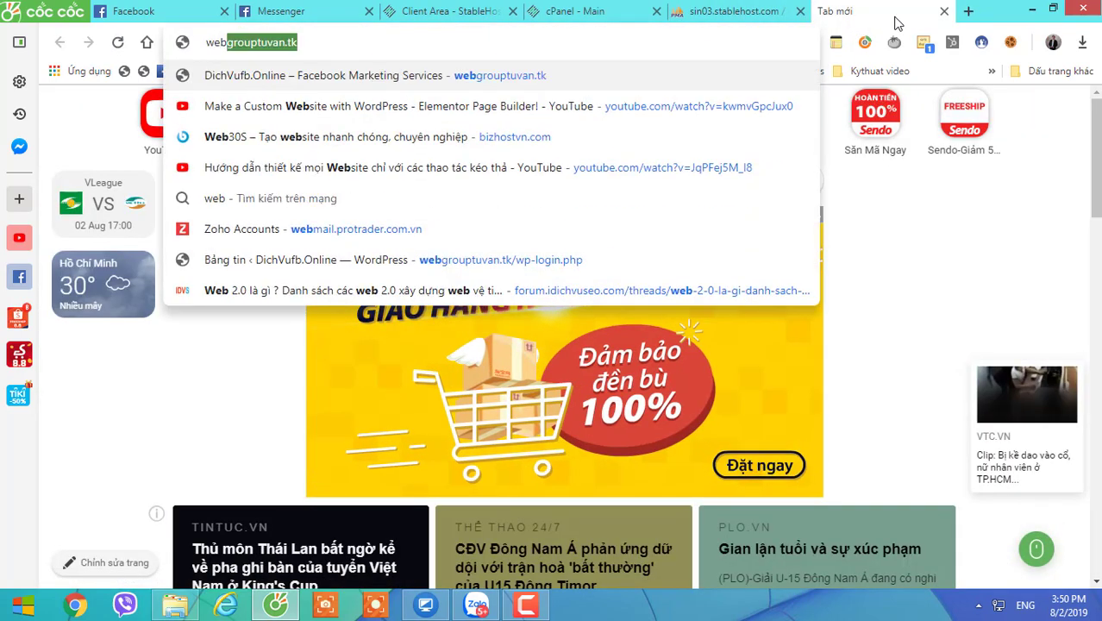
key(Return)
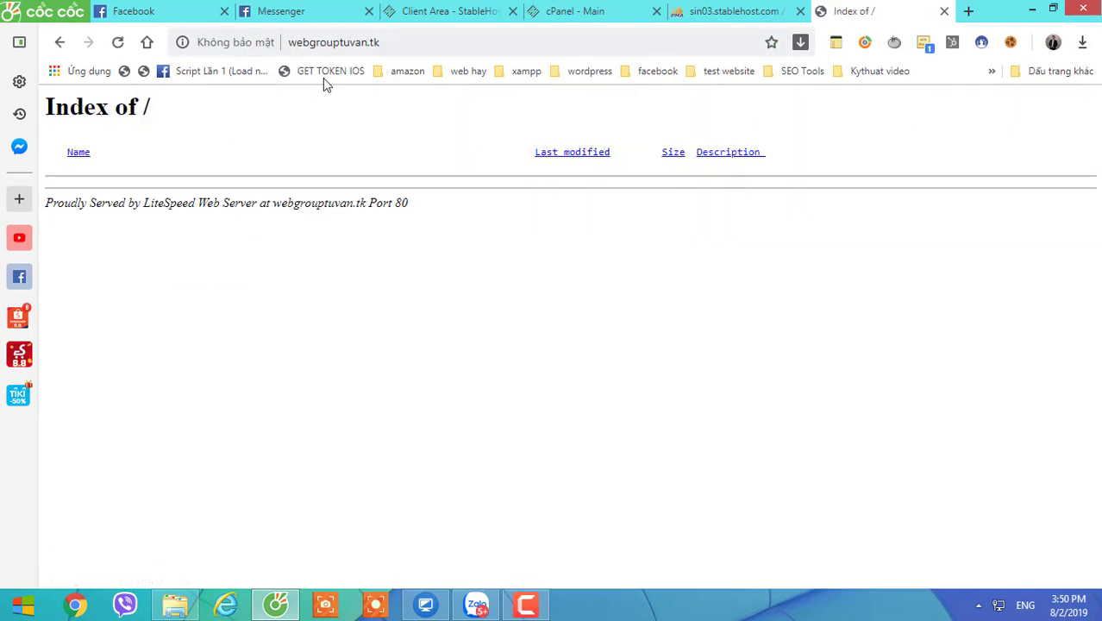
click(423, 50)
key(ctrl+c)
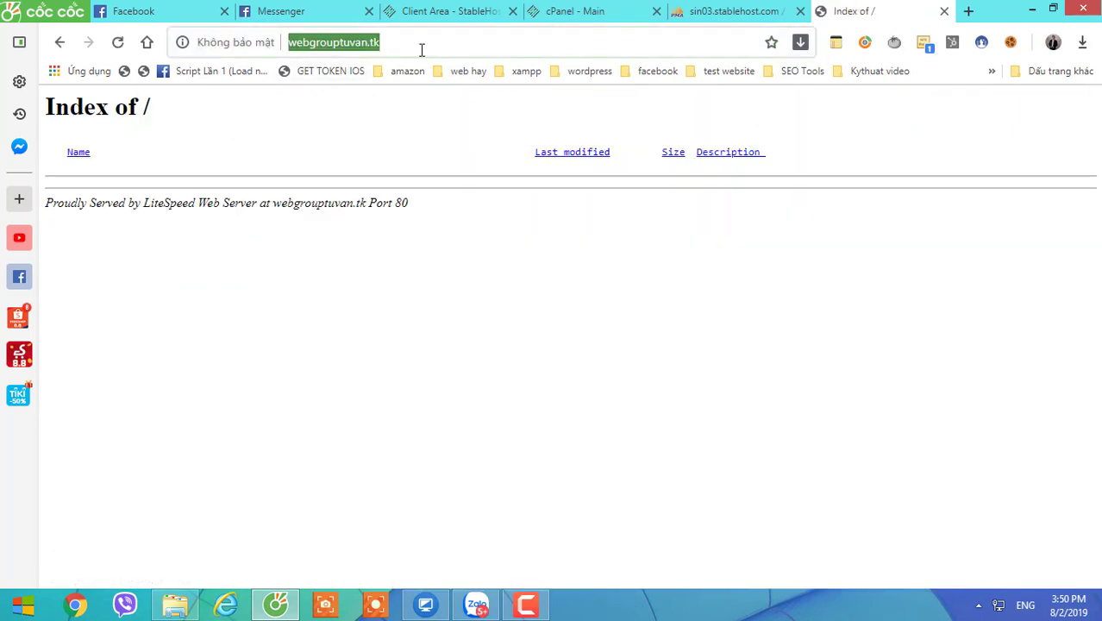
click(735, 12)
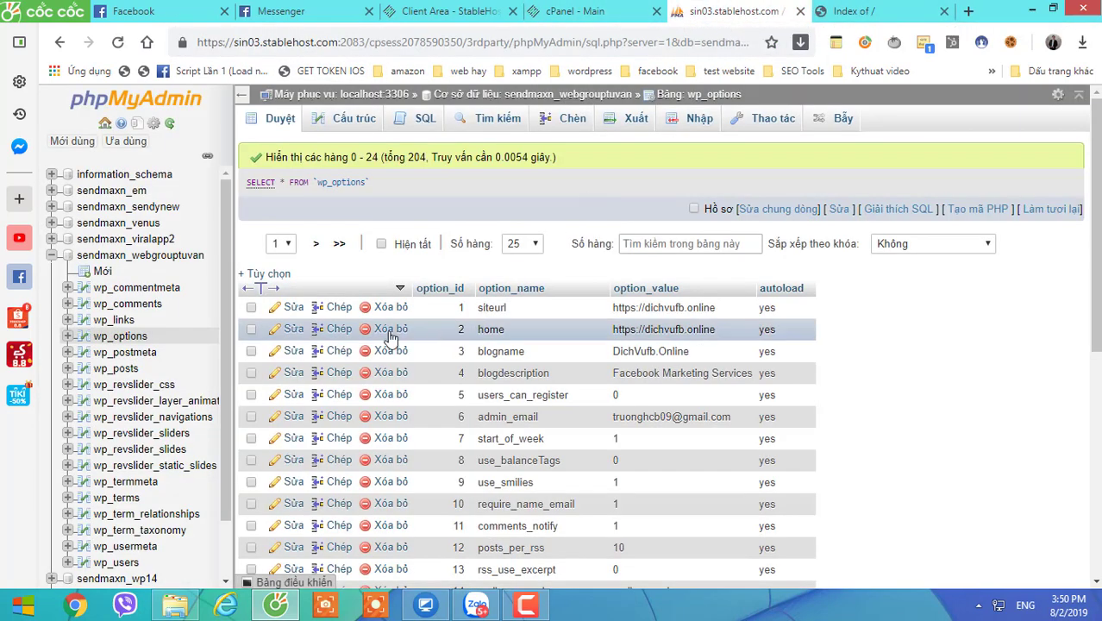
click(291, 308)
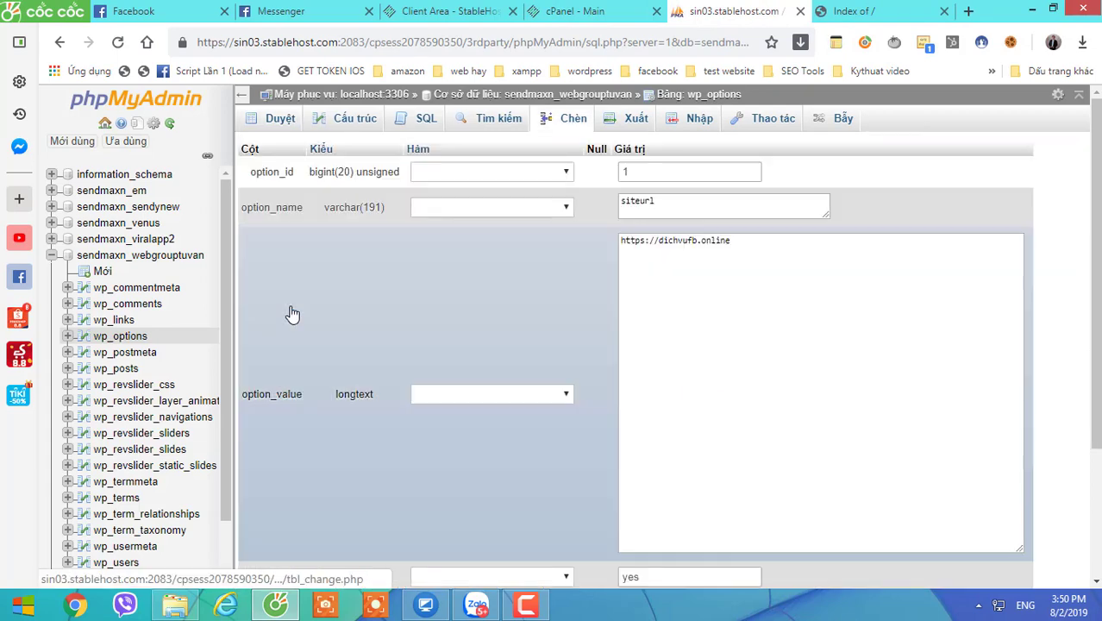
drag(730, 244, 598, 249)
key(ctrl+v)
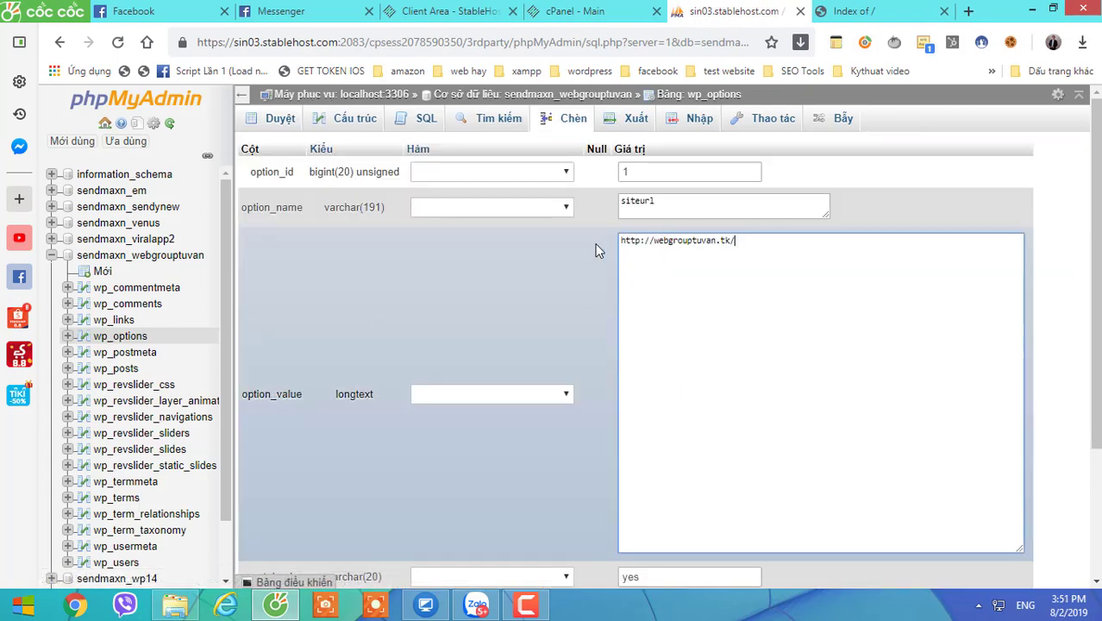
key(ctrl+a)
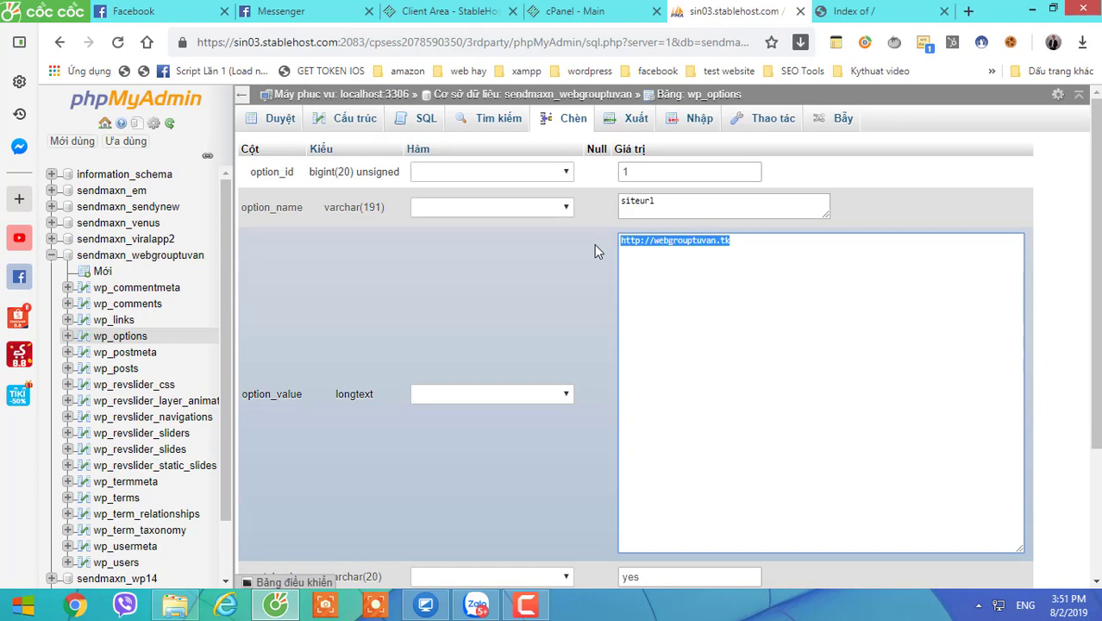
scroll(664, 364, down, 3)
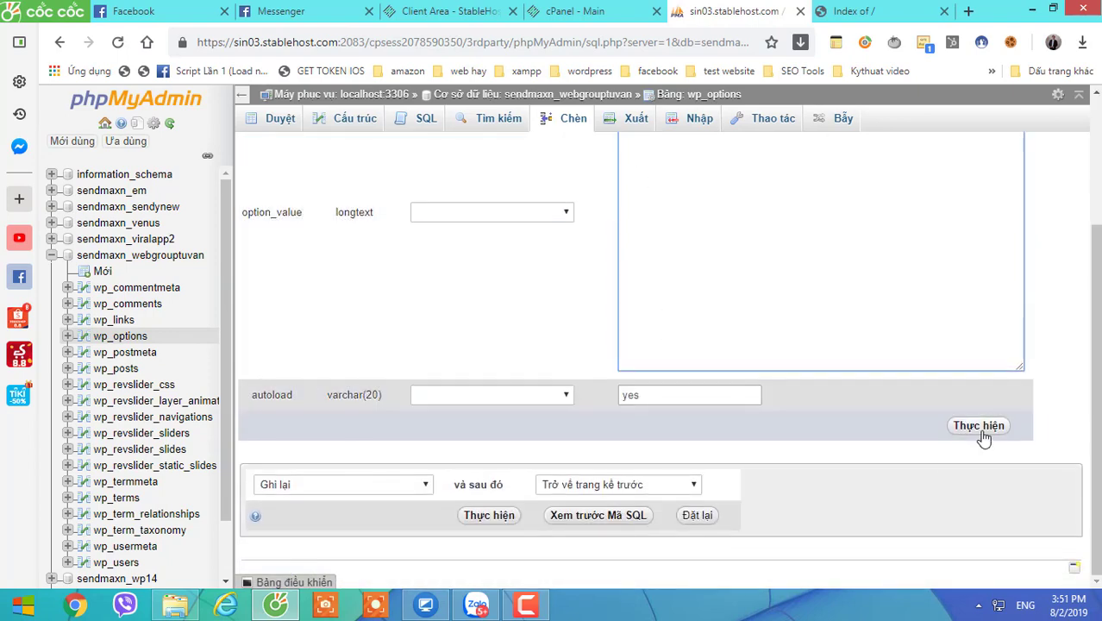
click(977, 426)
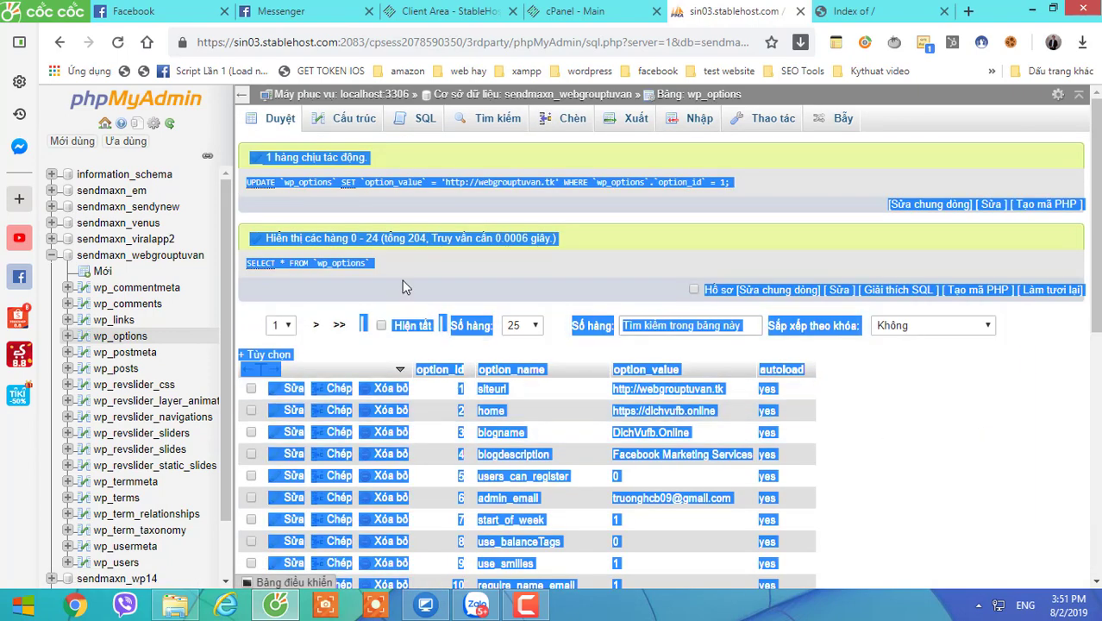
click(402, 281)
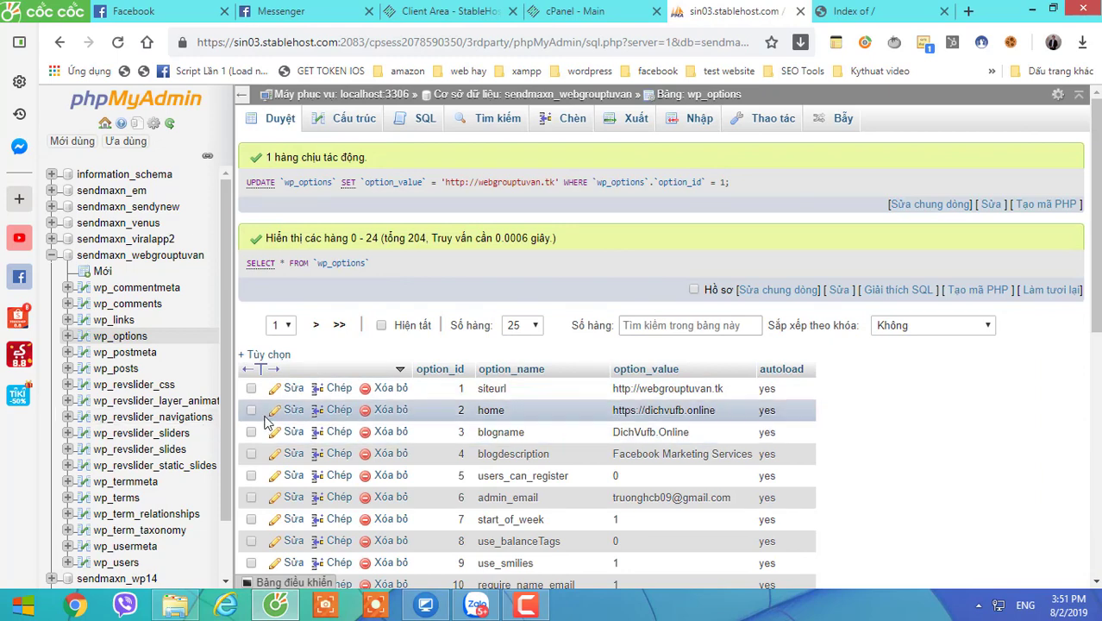
click(294, 411)
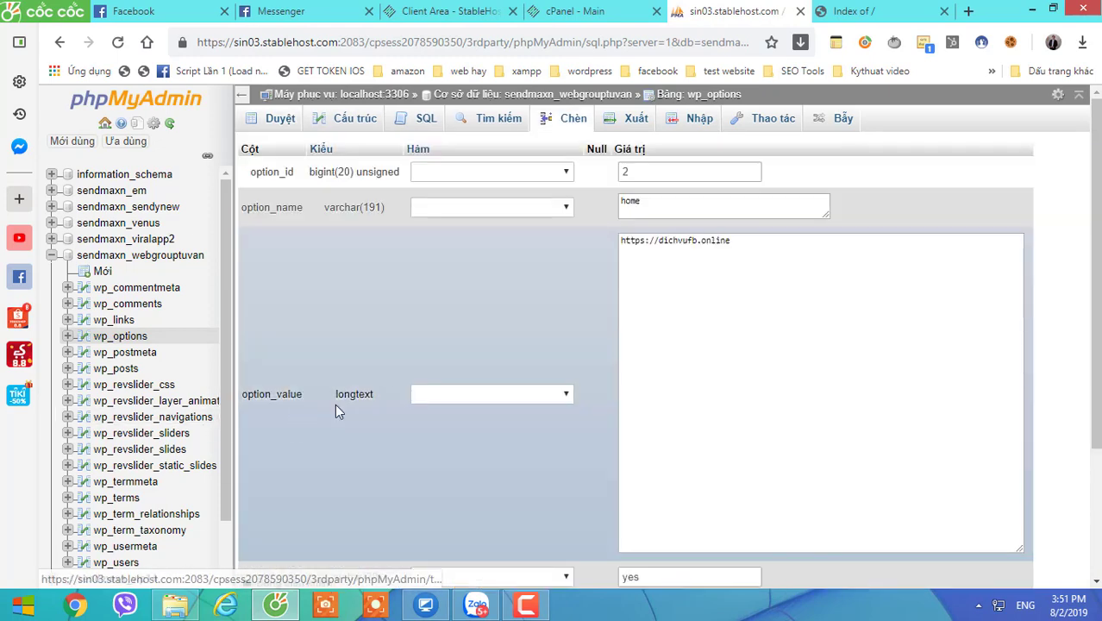
drag(728, 243, 591, 250)
text(http://webgrouptuvan.vn)
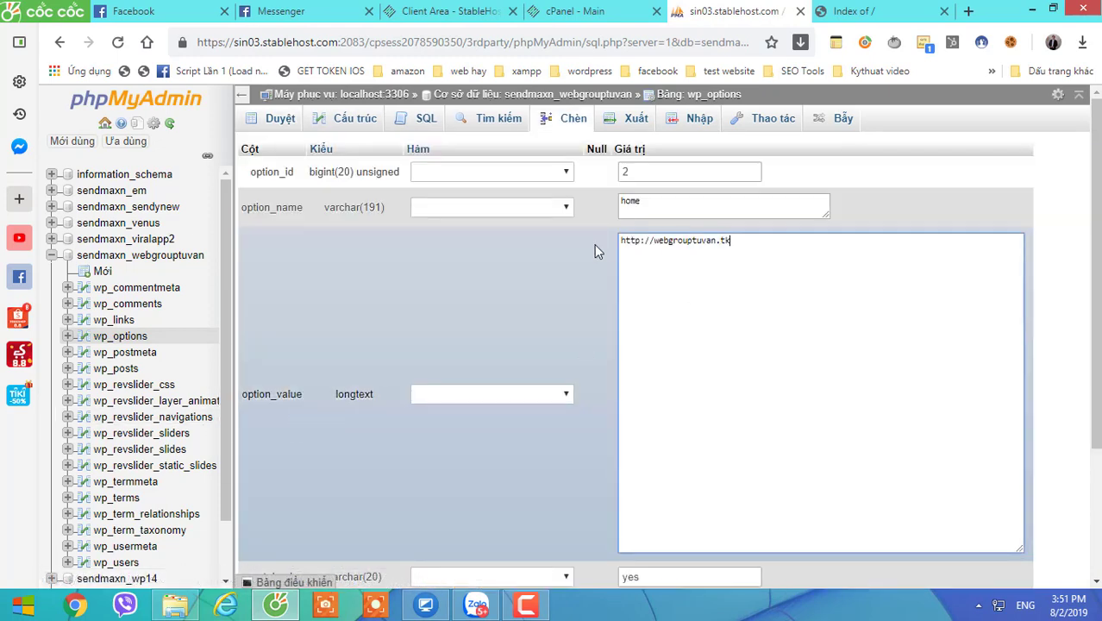
scroll(718, 343, down, 2)
click(984, 431)
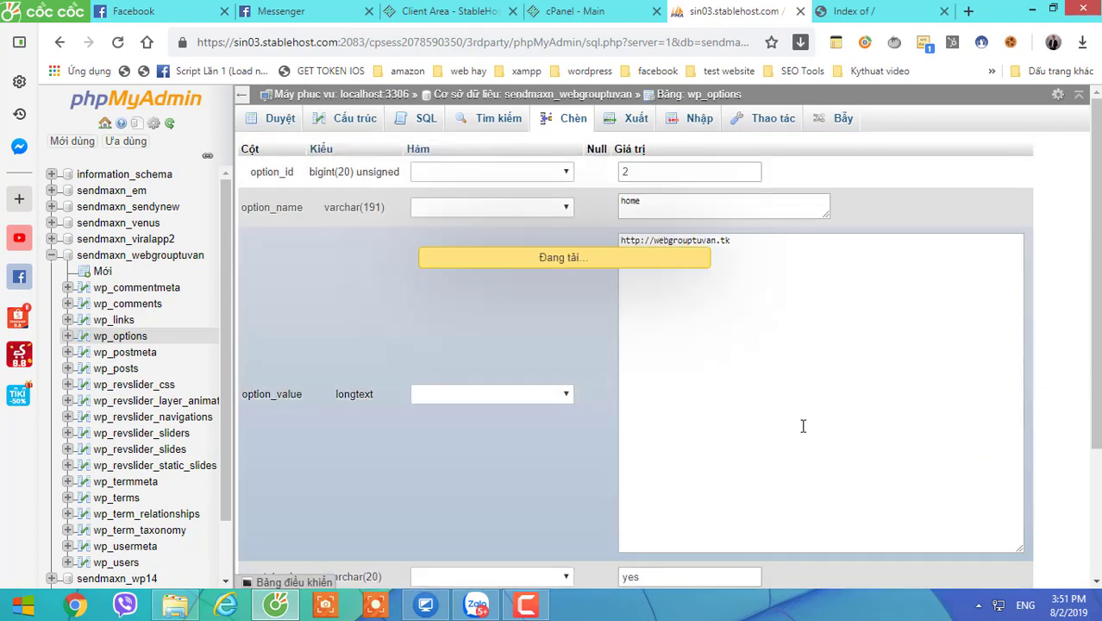
scroll(776, 424, down, 2)
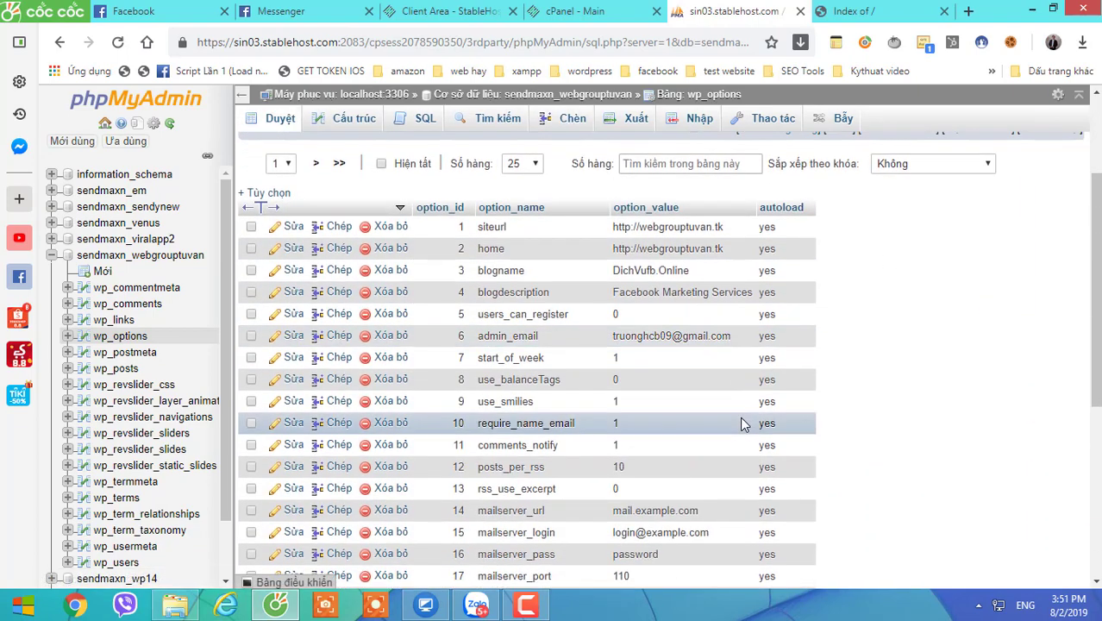
- Replace the admin_email option value with the new e-mail address and save it
click(293, 338)
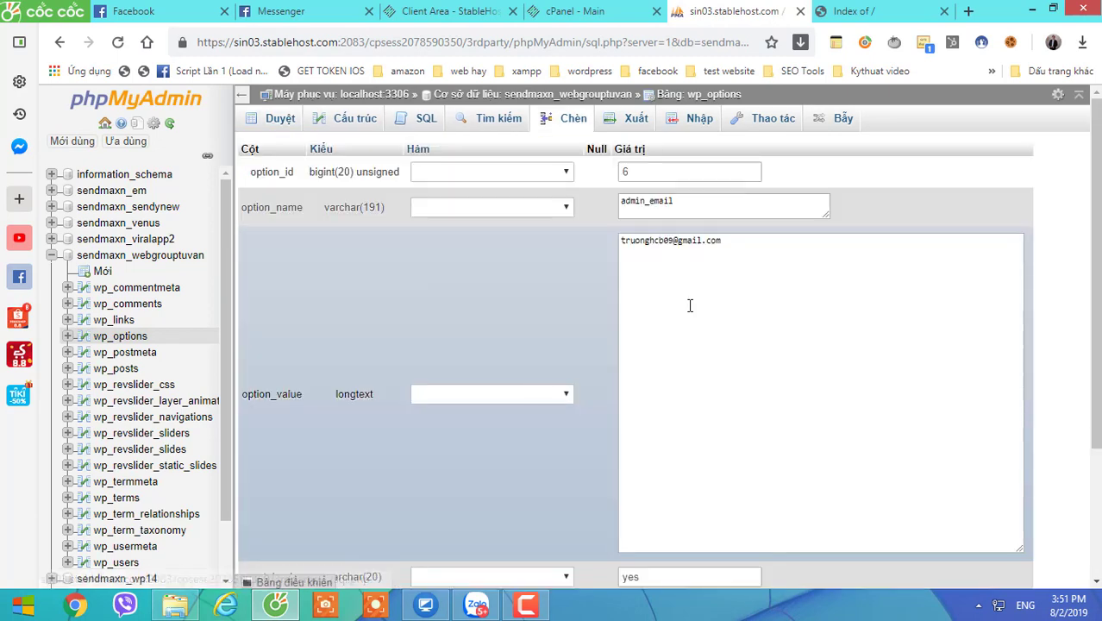
click(716, 242)
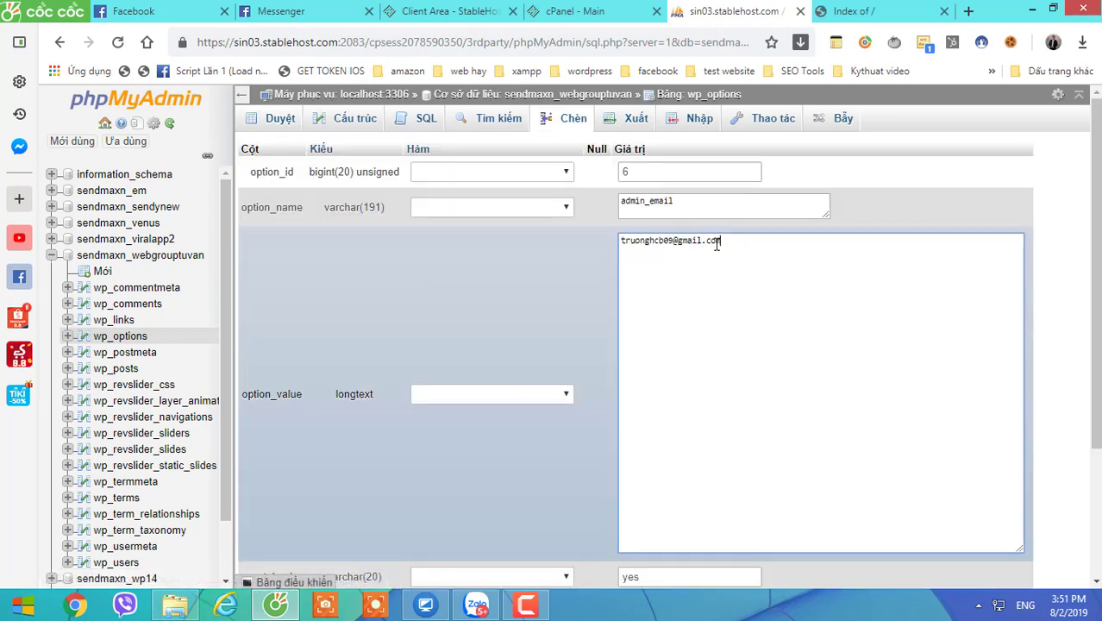
drag(716, 242, 602, 248)
text(nguyen)
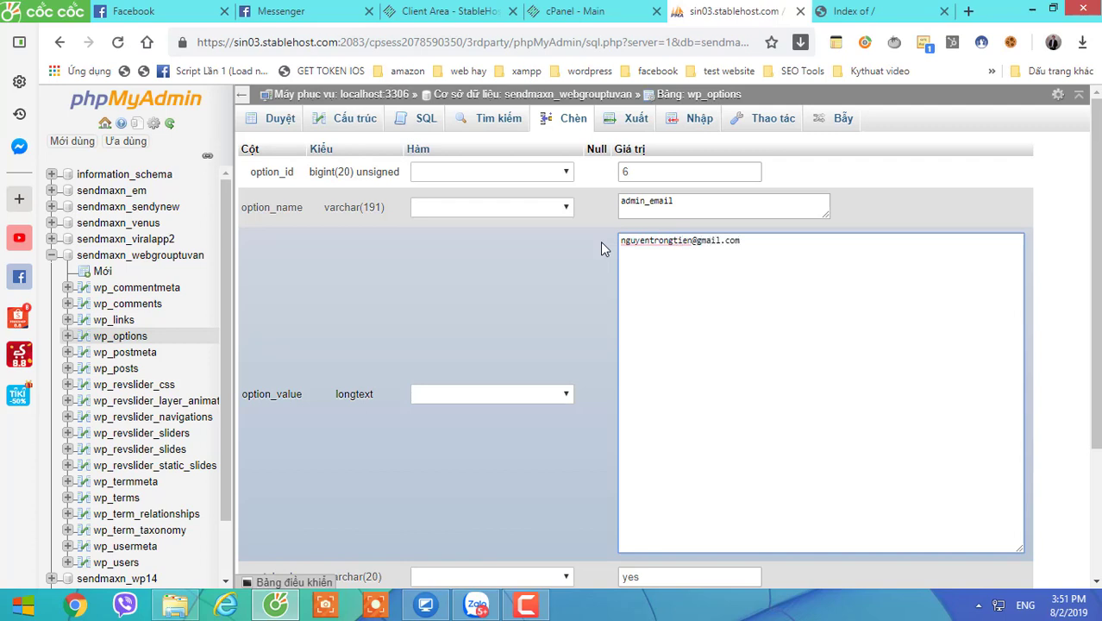
scroll(602, 248, down, 3)
click(968, 424)
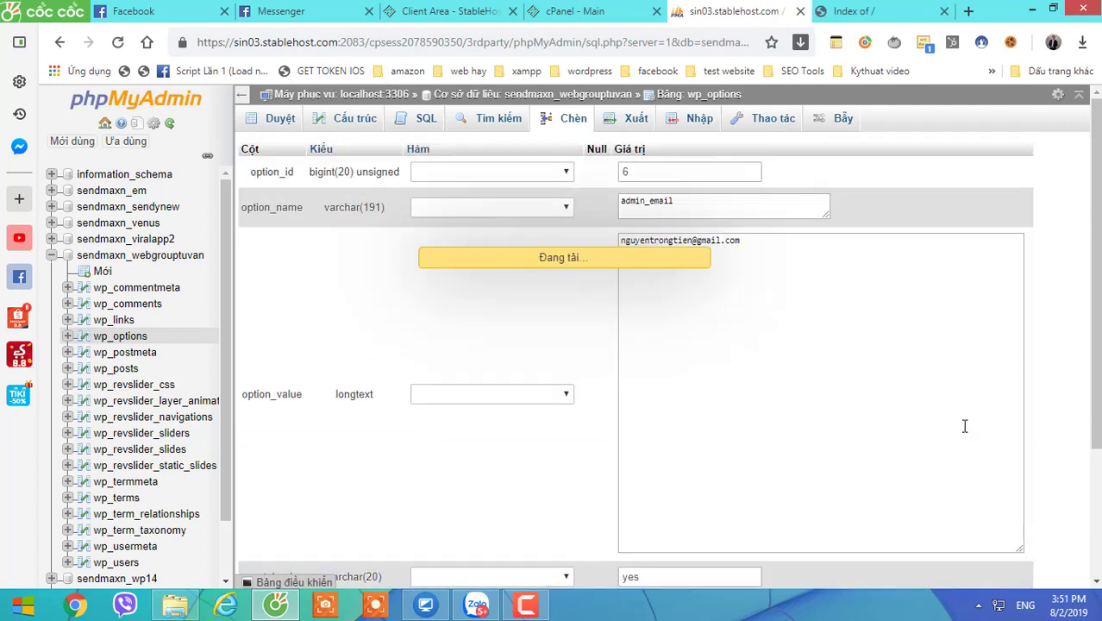
scroll(656, 345, down, 3)
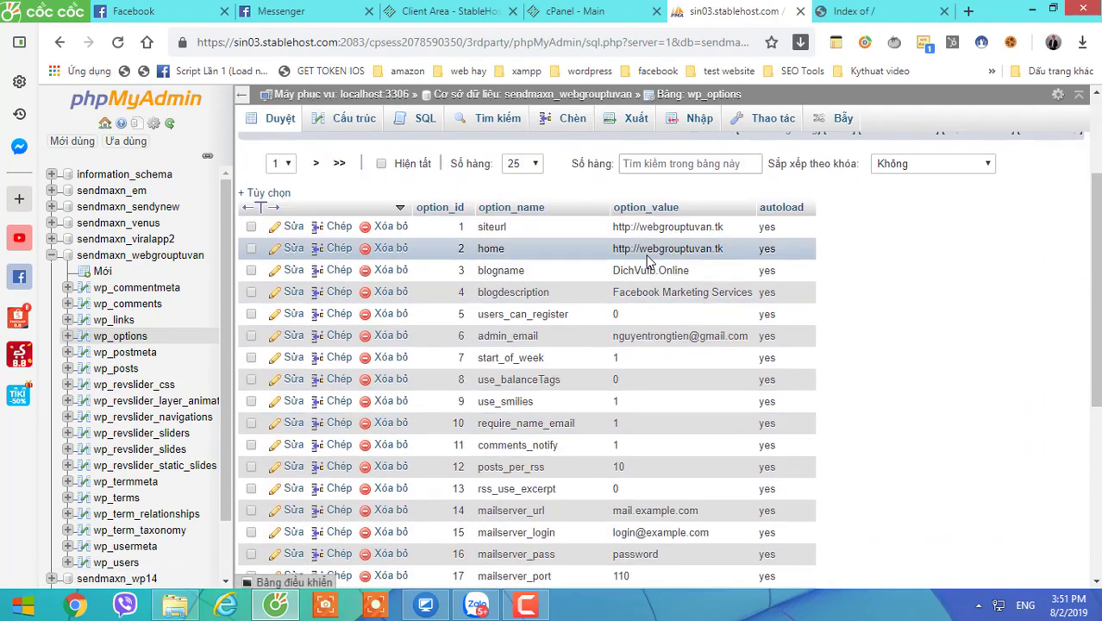
scroll(655, 306, down, 3)
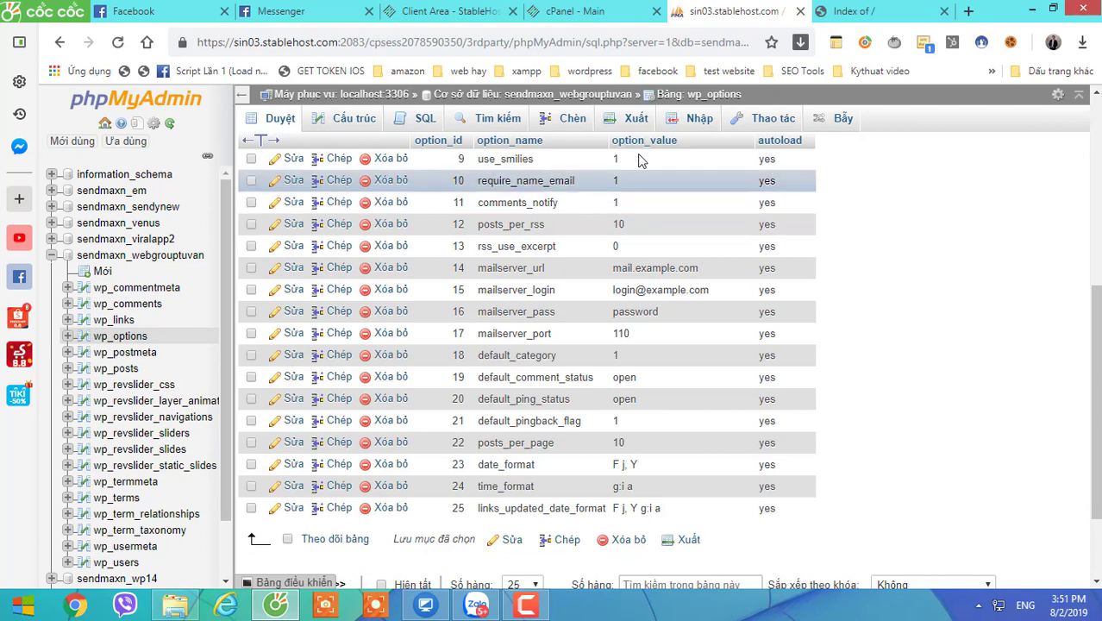
- Close the extra tabs, open cPanel File Manager, and view the empty webgrouptuvan.tk folder
click(800, 11)
click(796, 12)
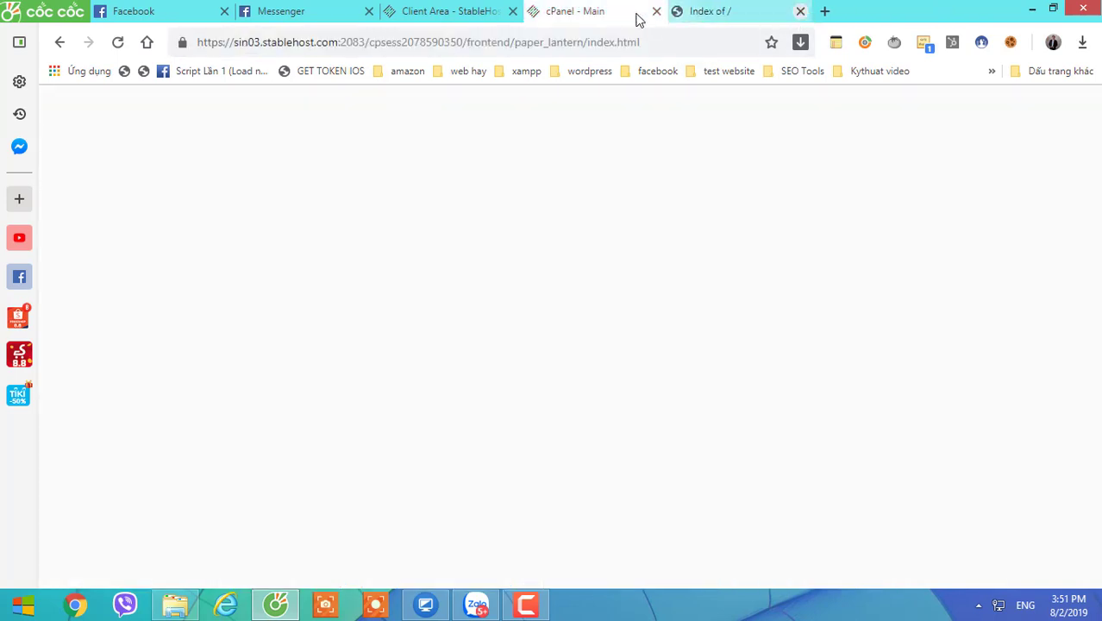
click(620, 17)
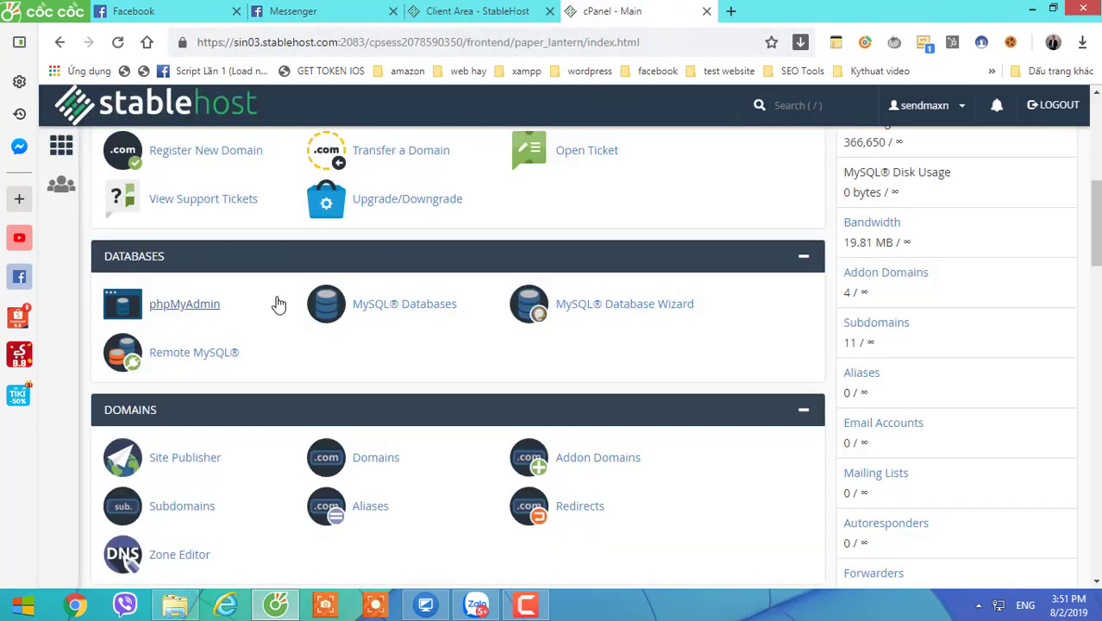
scroll(251, 318, up, 4)
scroll(211, 258, up, 2)
click(176, 249)
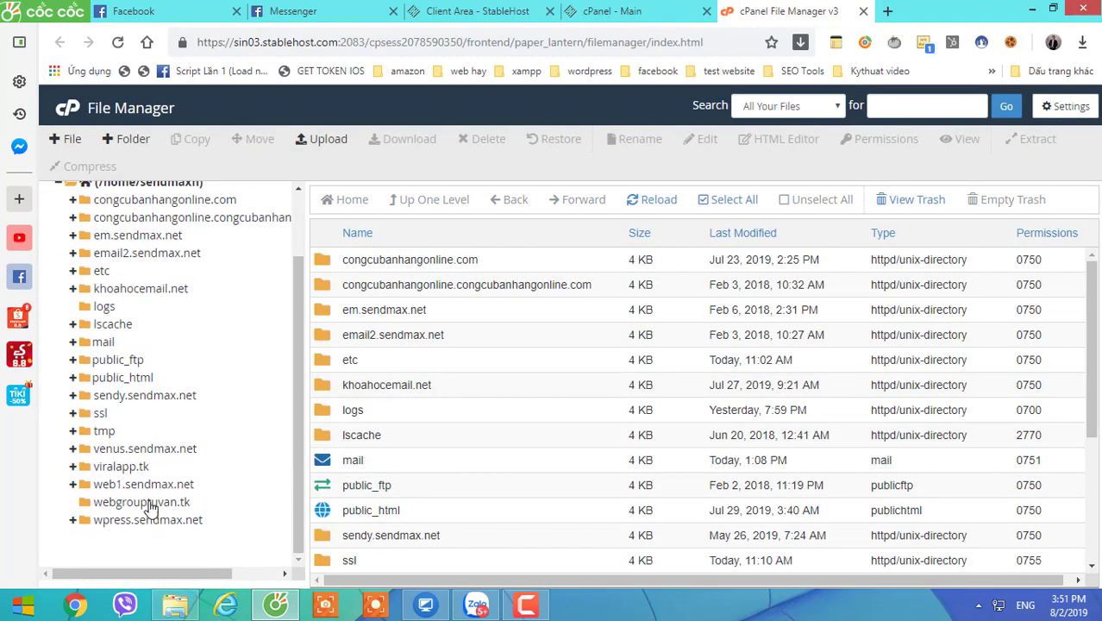
click(149, 505)
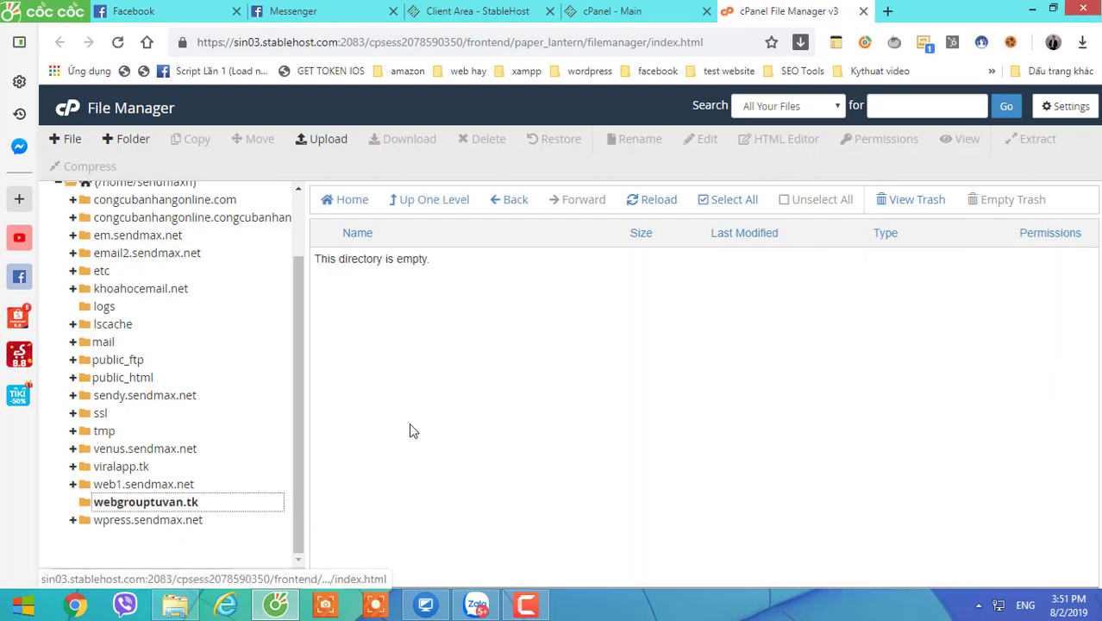
click(176, 605)
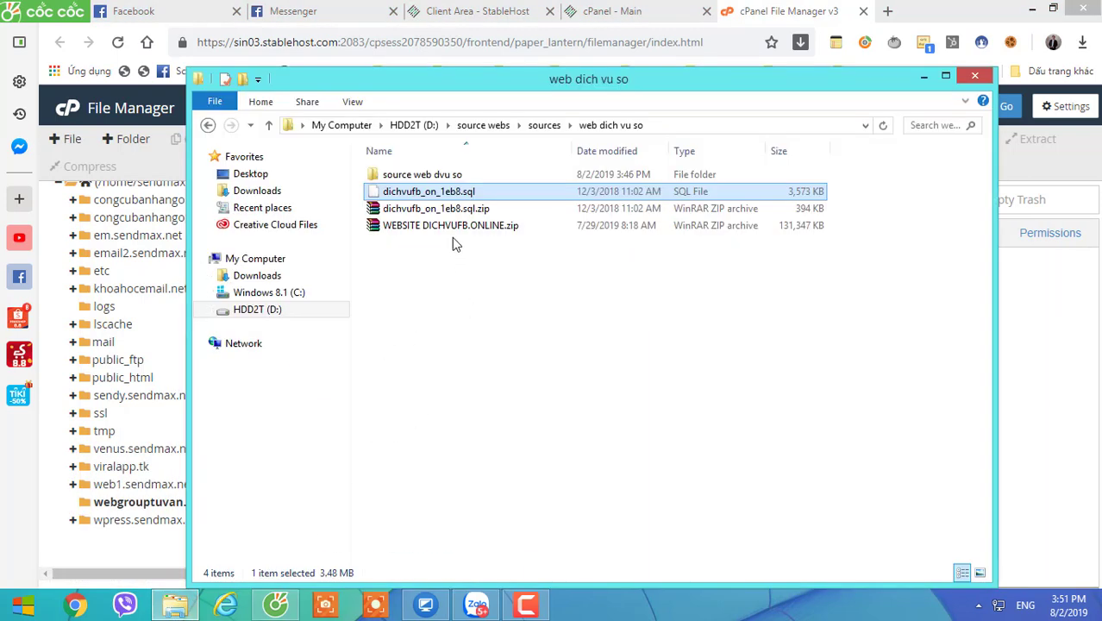
- Select all 22 items in 'source web dvu so' and archive them as ZIP 'source web dvu so.zip'
double_click(436, 177)
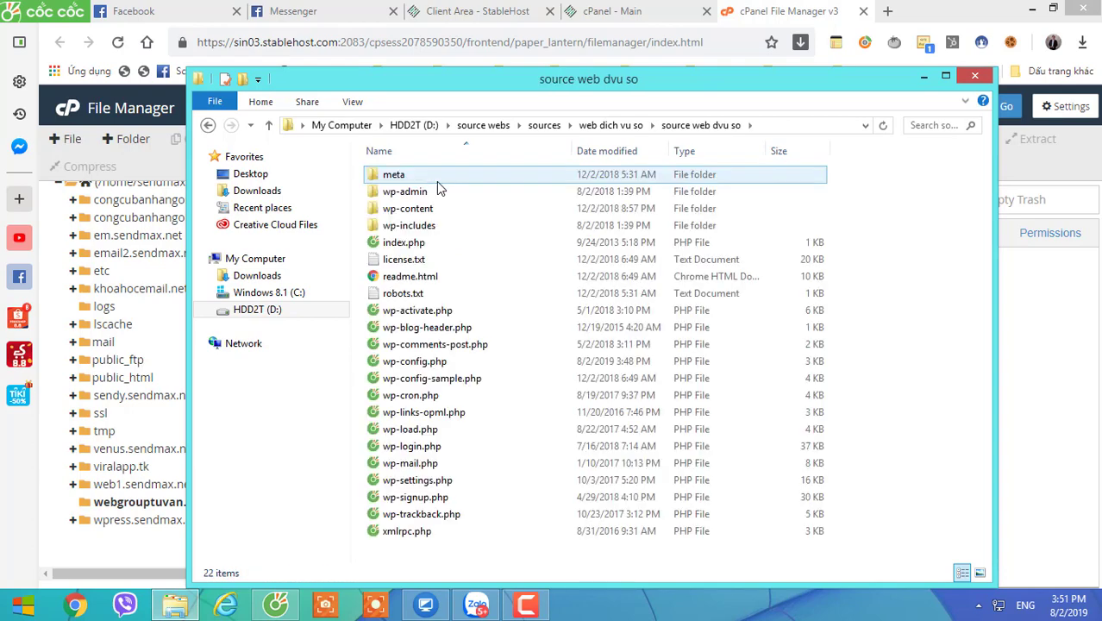
click(410, 228)
key(ctrl+a)
right_click(410, 241)
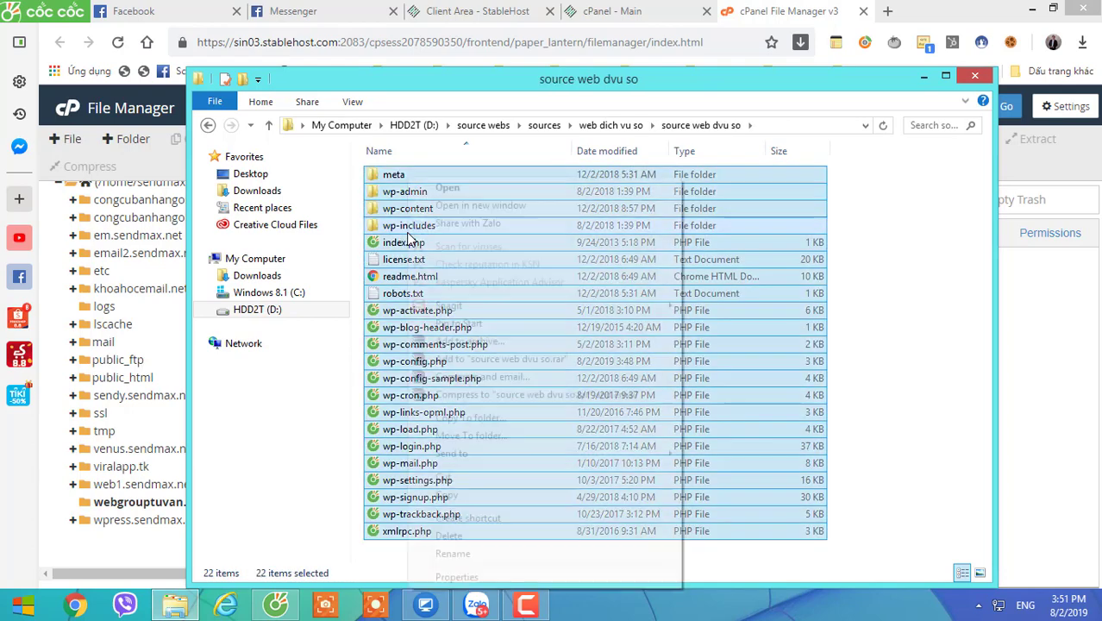
click(457, 341)
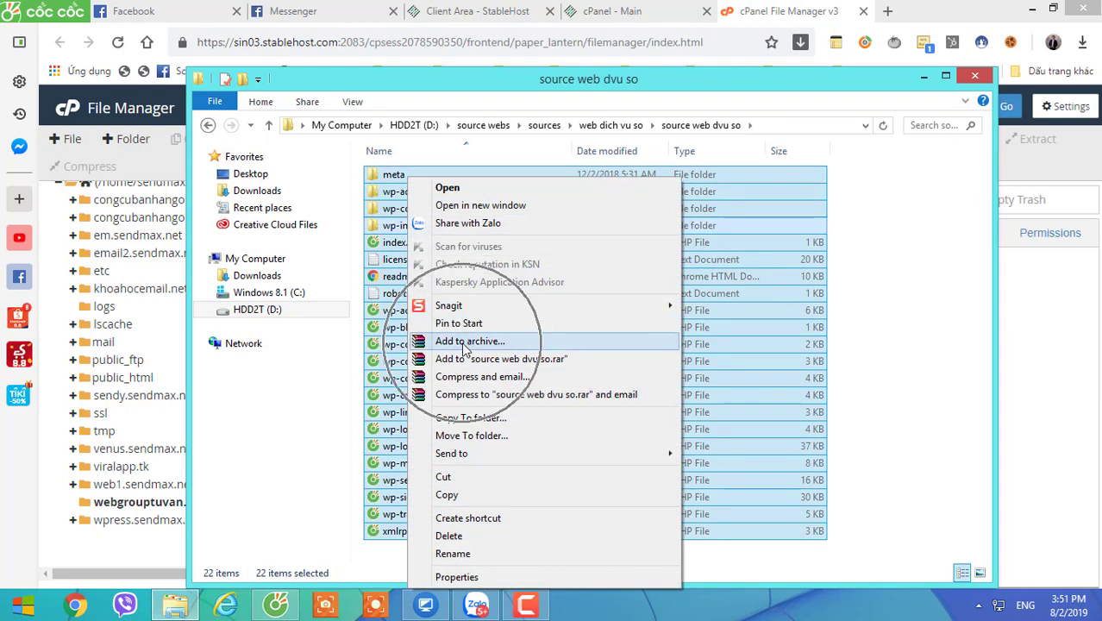
click(497, 291)
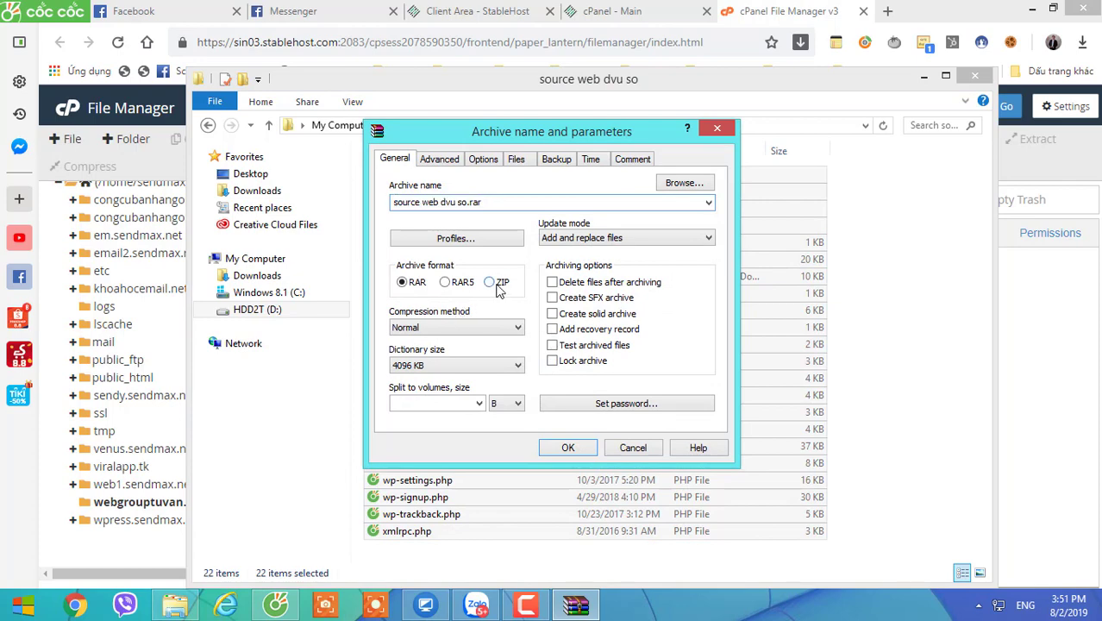
click(568, 449)
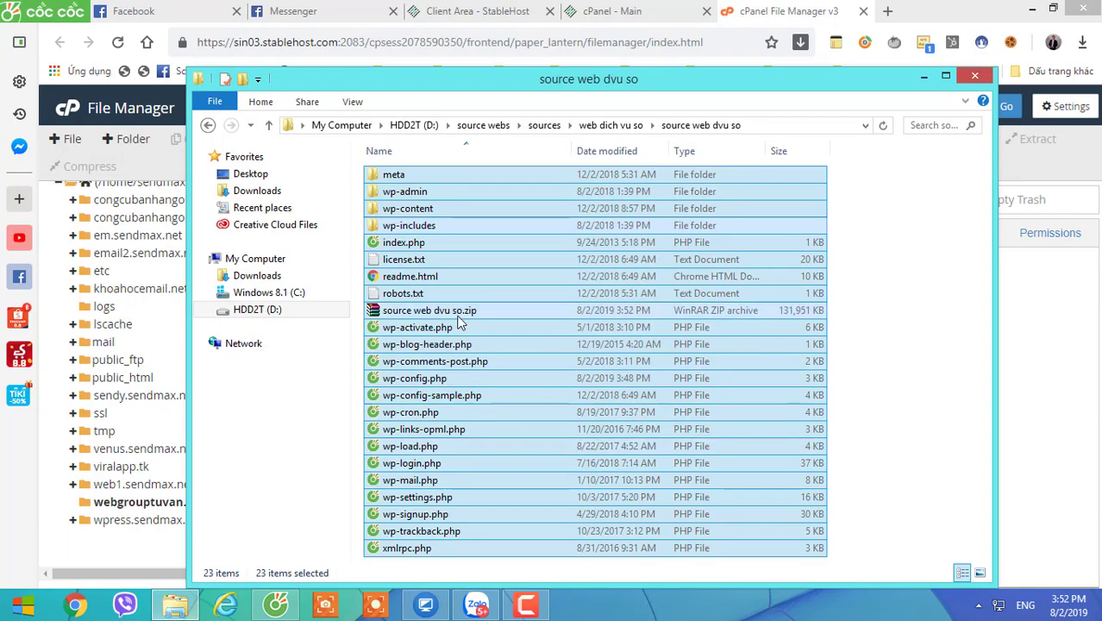
click(458, 315)
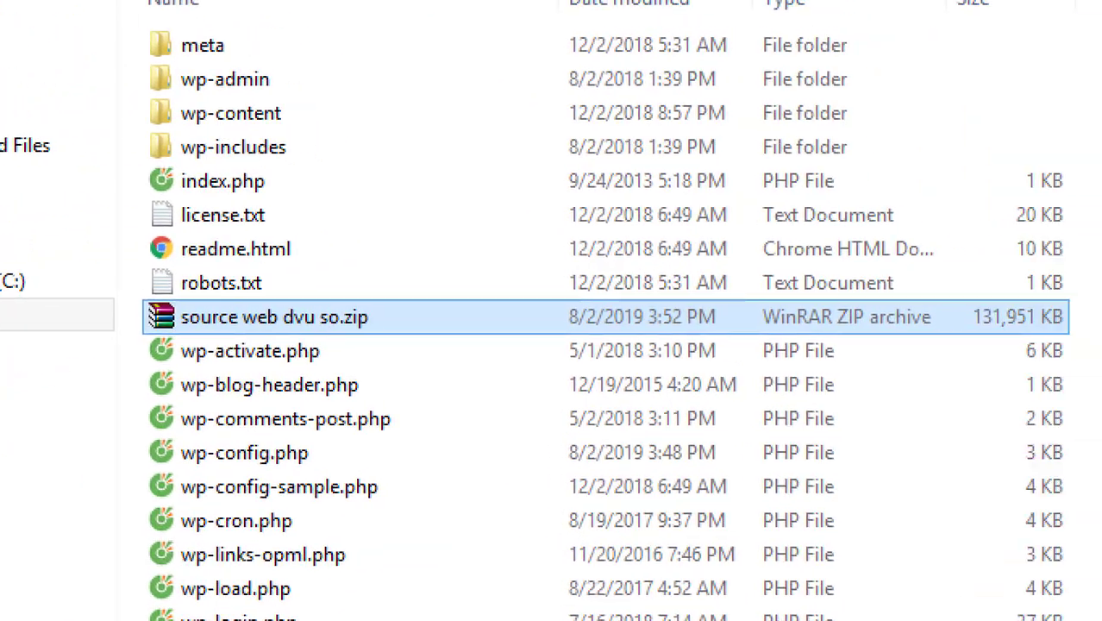
drag(249, 321, 378, 322)
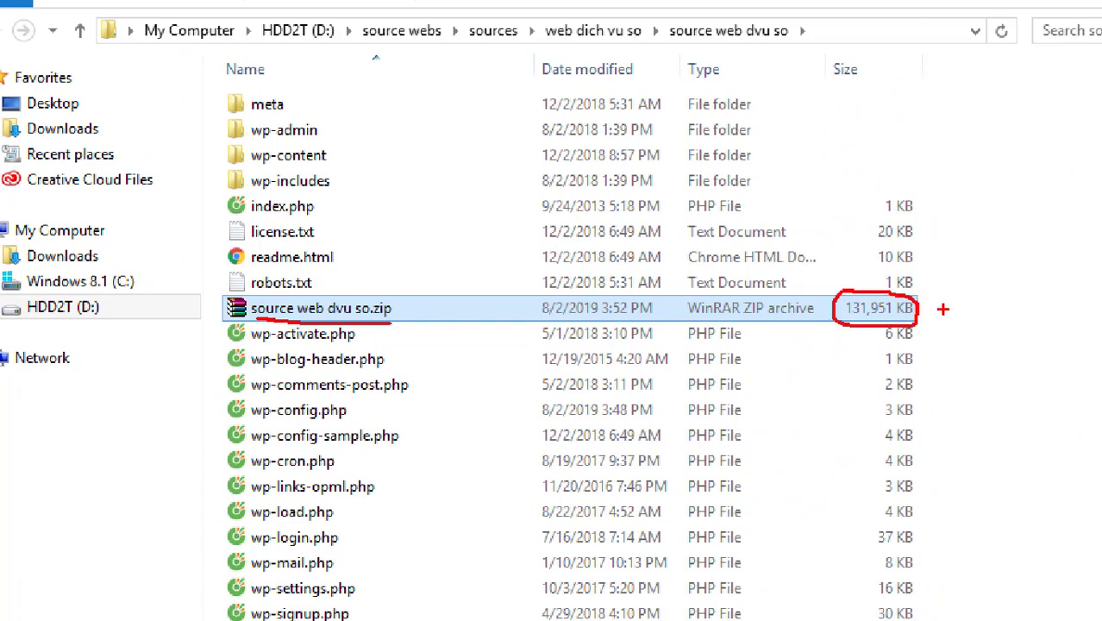
key(Escape)
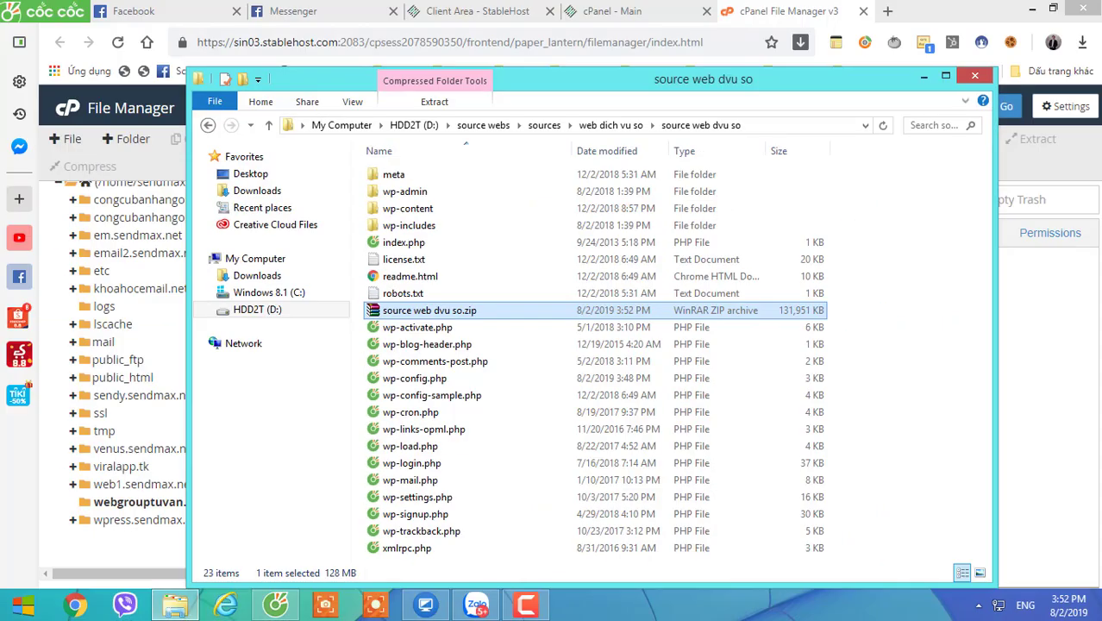
- Upload 'source web dvu so.zip' into webgrouptuvan.tk and return to the folder listing
click(922, 77)
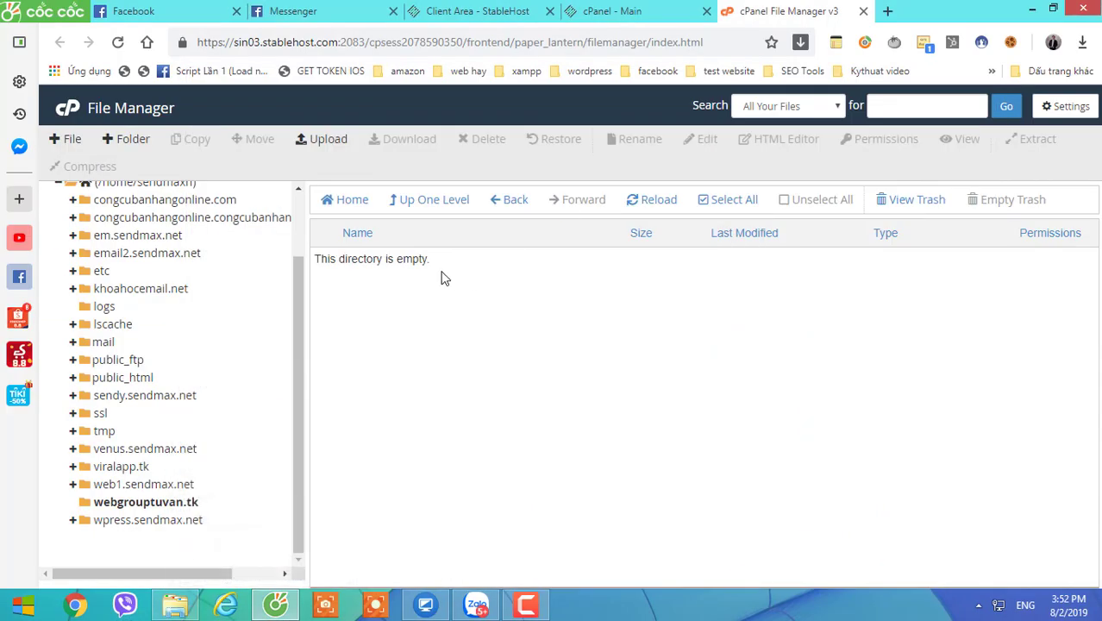
click(323, 141)
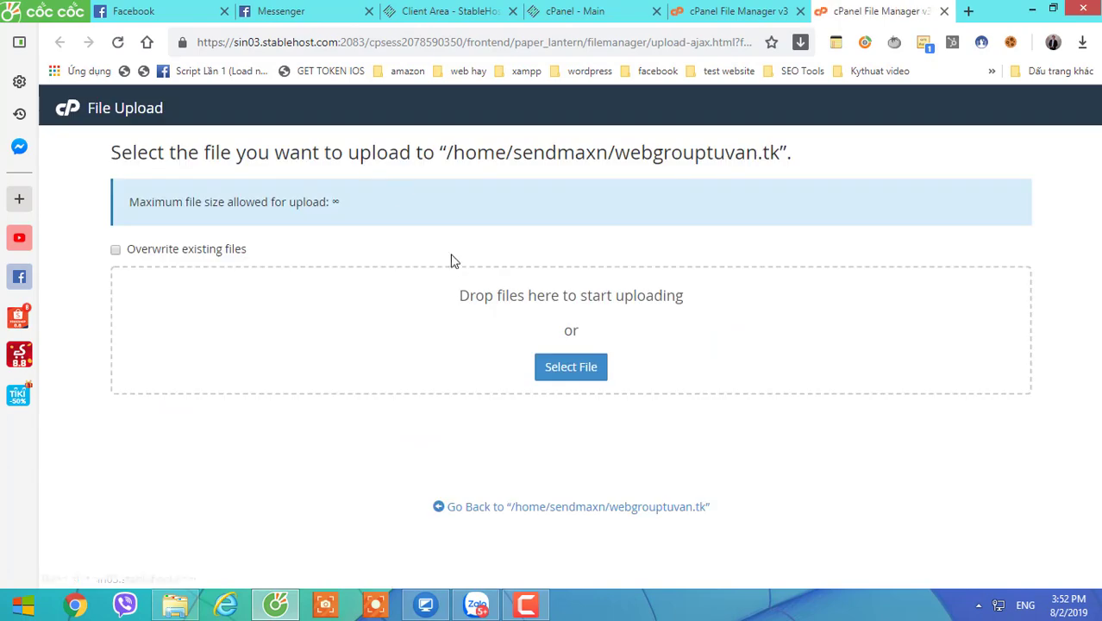
click(562, 369)
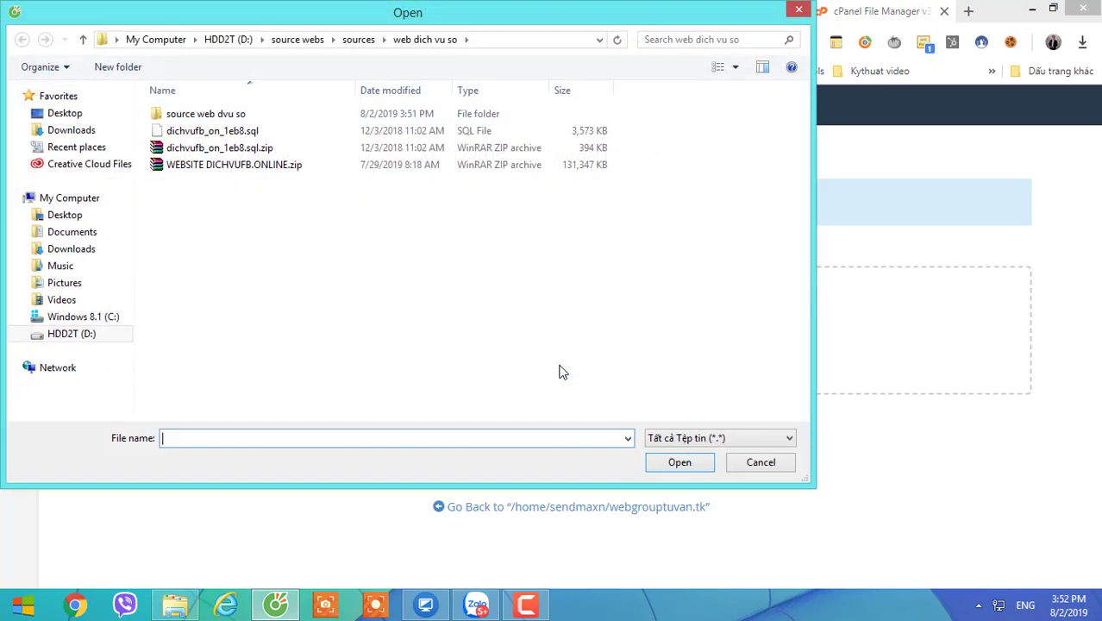
double_click(208, 115)
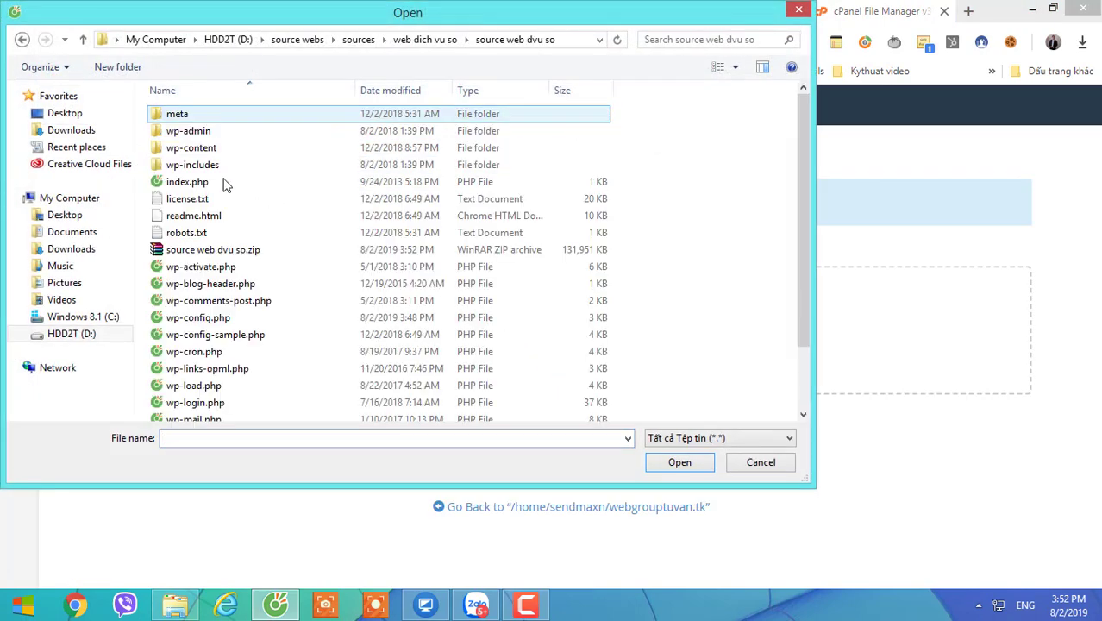
click(209, 250)
click(689, 463)
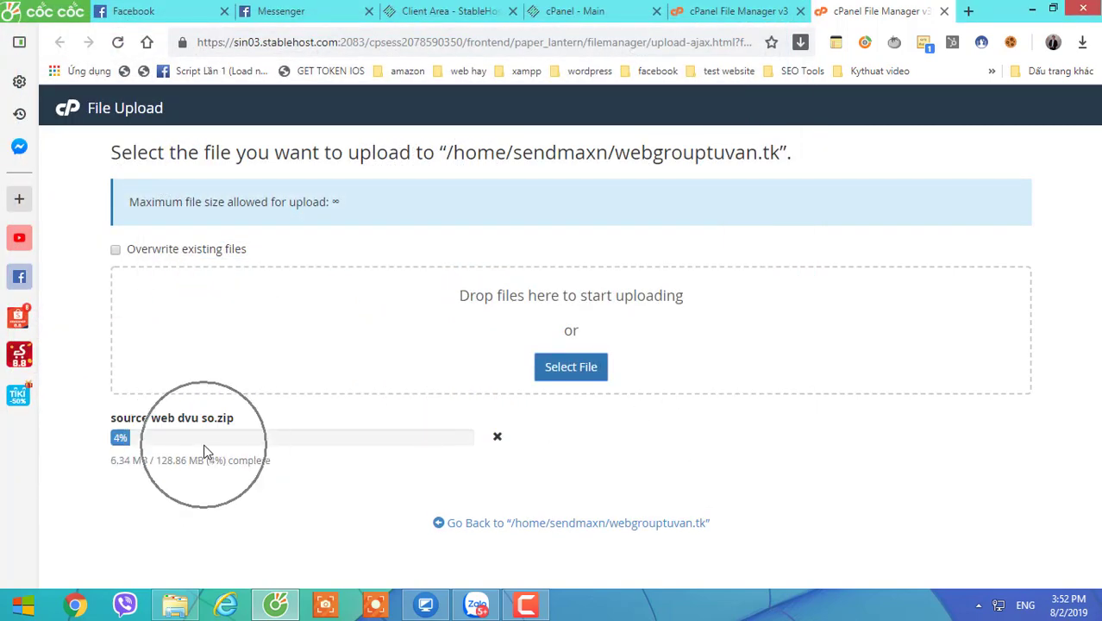
click(231, 484)
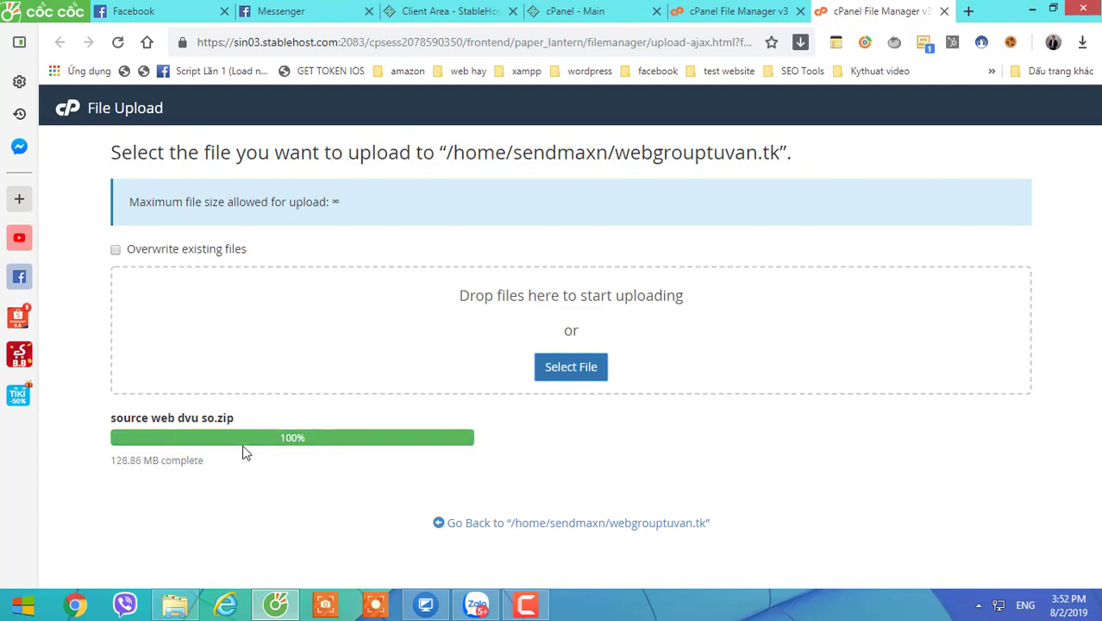
click(244, 453)
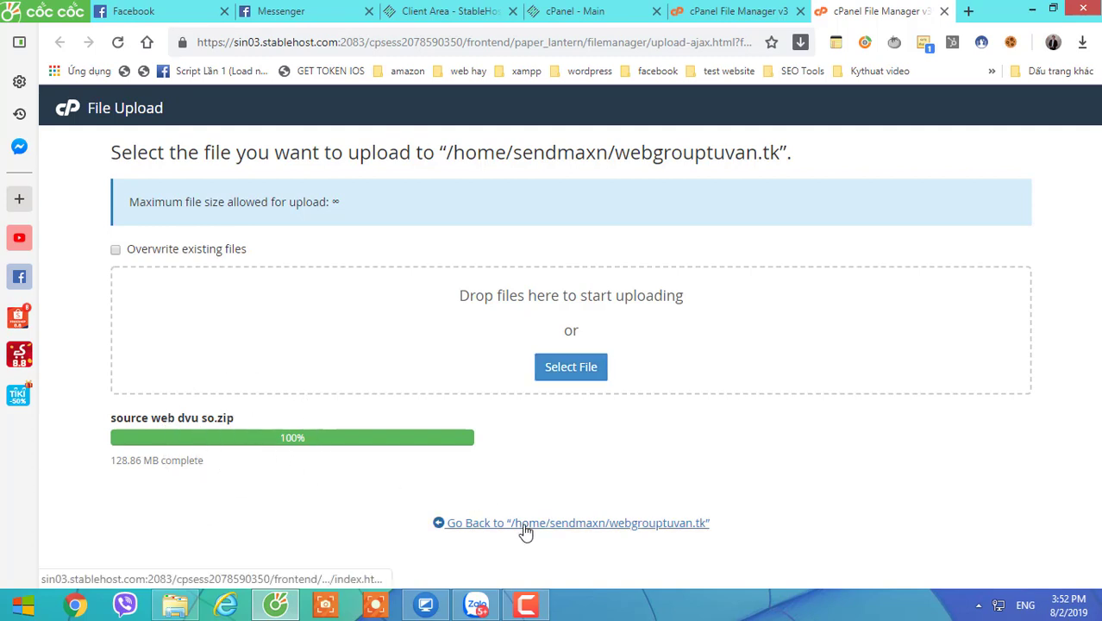
click(521, 526)
- Extract 'source web dvu so.zip' into the webgrouptuvan.tk folder
click(438, 262)
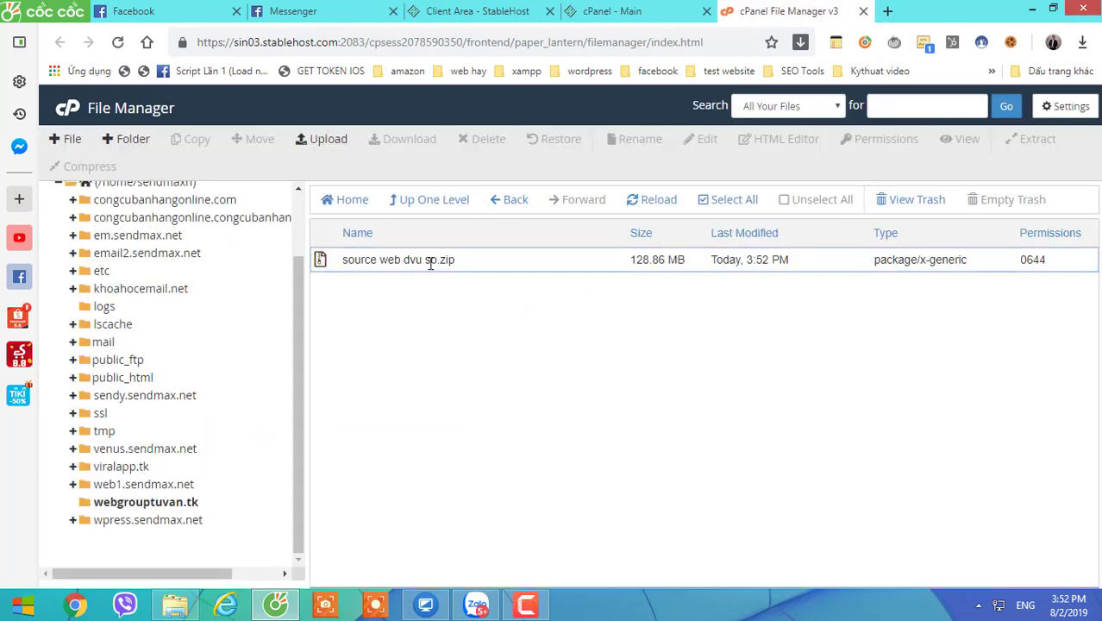
click(1032, 140)
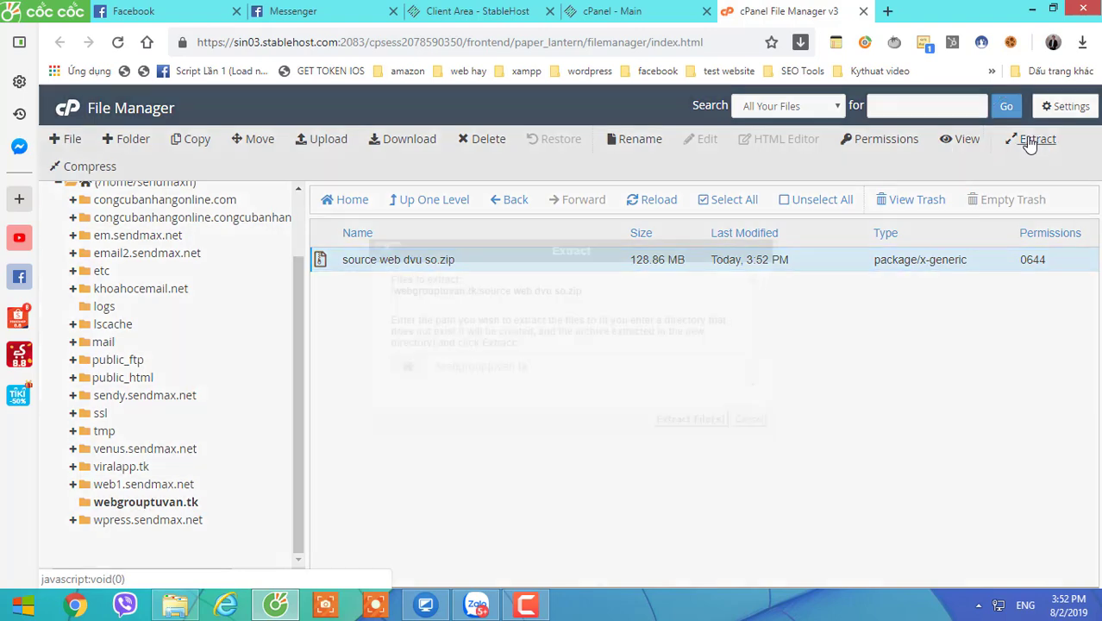
click(691, 416)
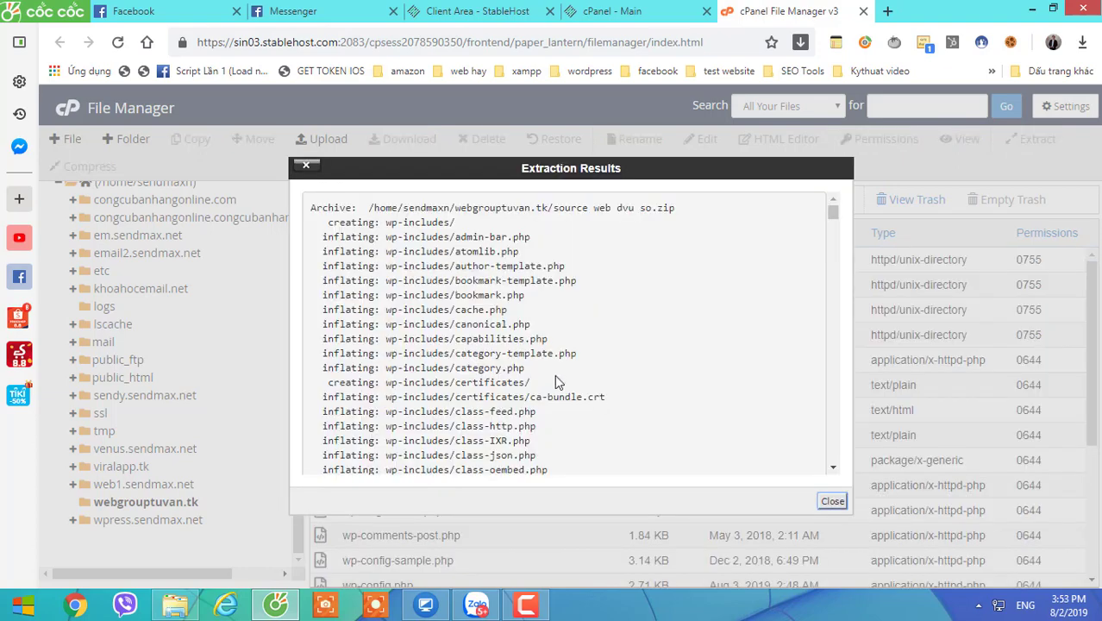
click(831, 503)
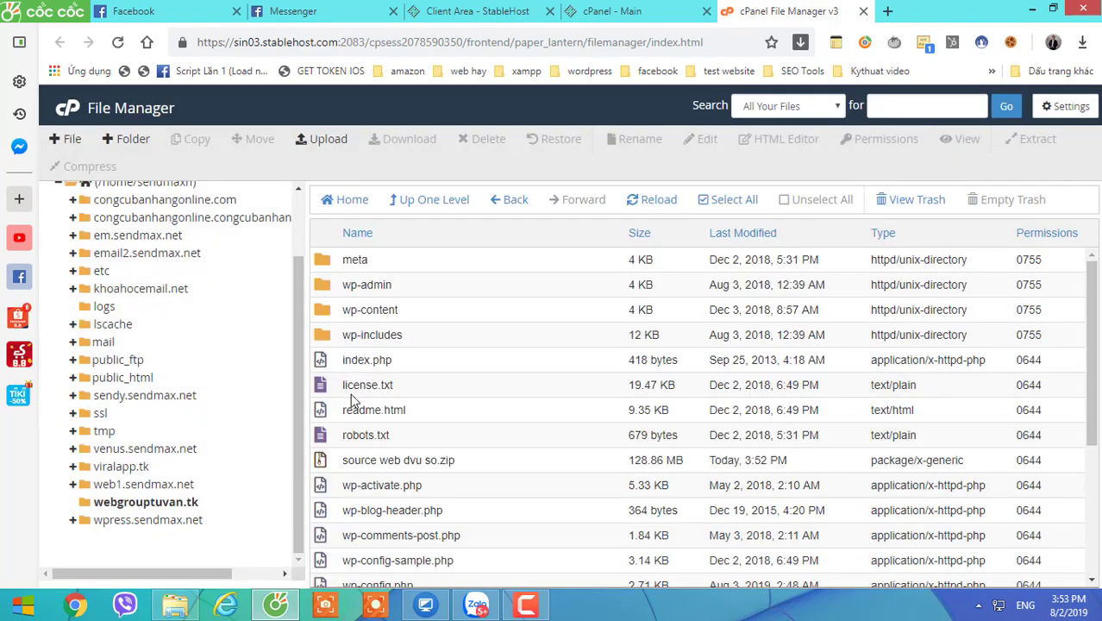
- Delete the uploaded zip archive from webgrouptuvan.tk
click(373, 460)
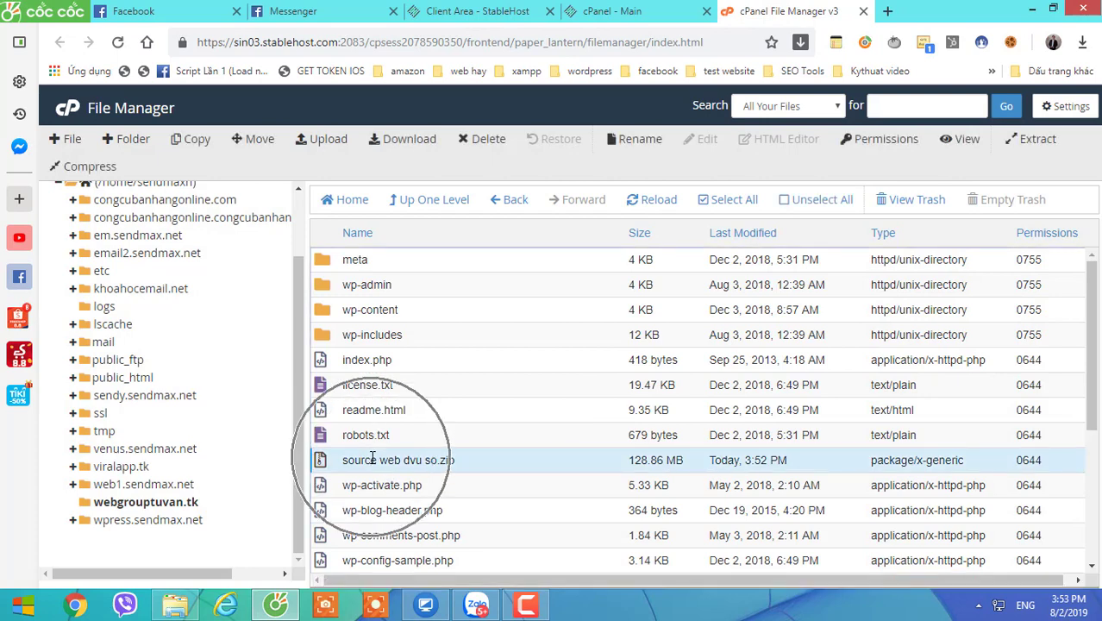
click(477, 144)
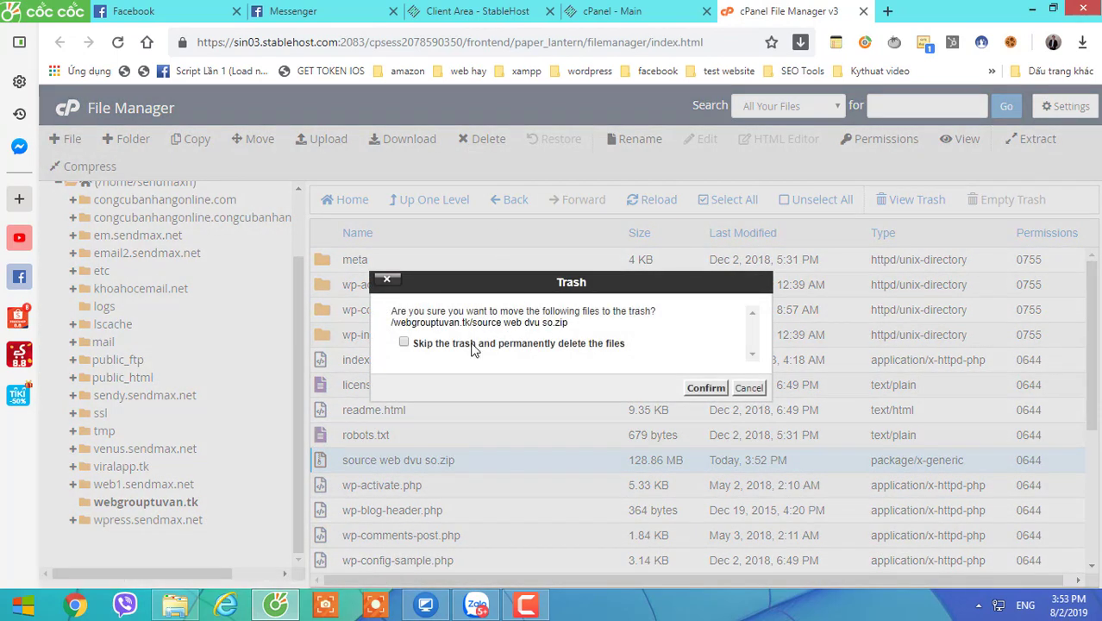
click(706, 389)
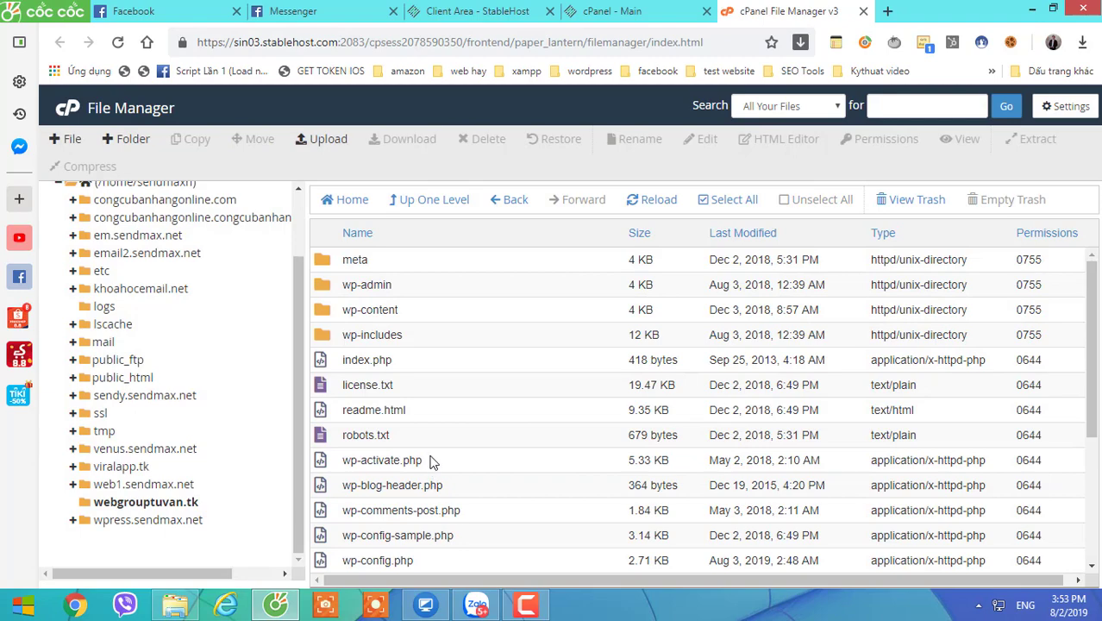
click(888, 12)
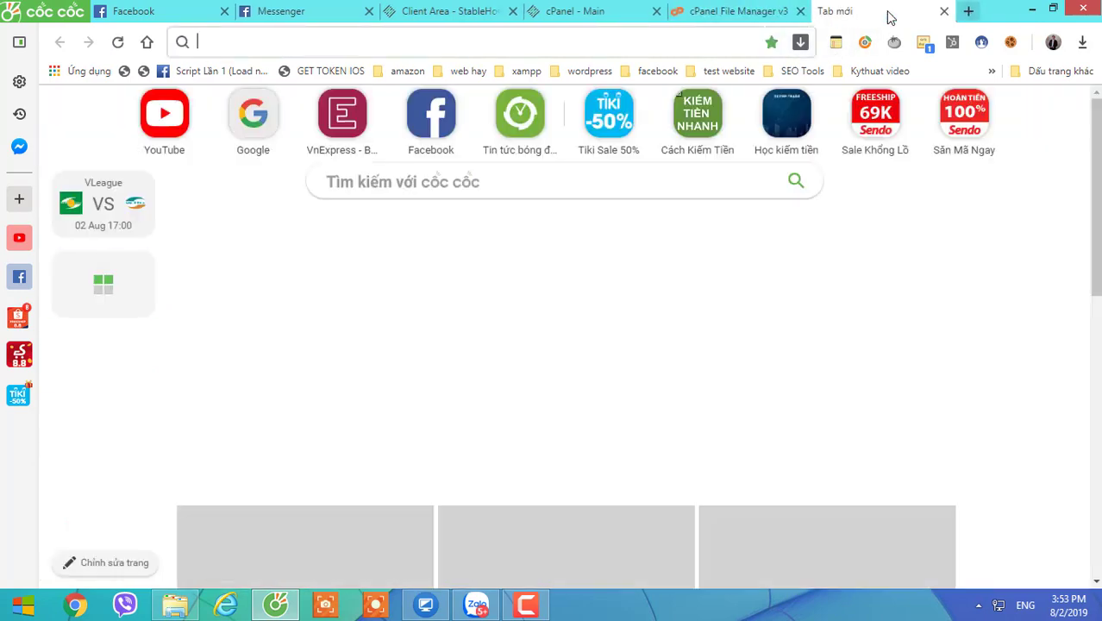
text(webgrouptuvan.tk)
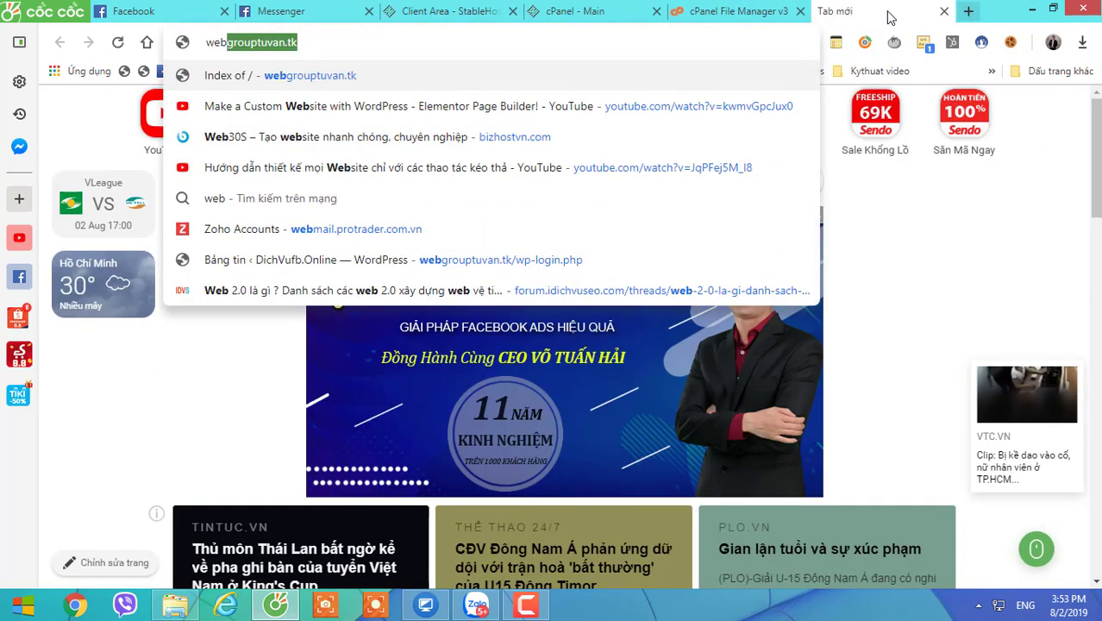
key(Return)
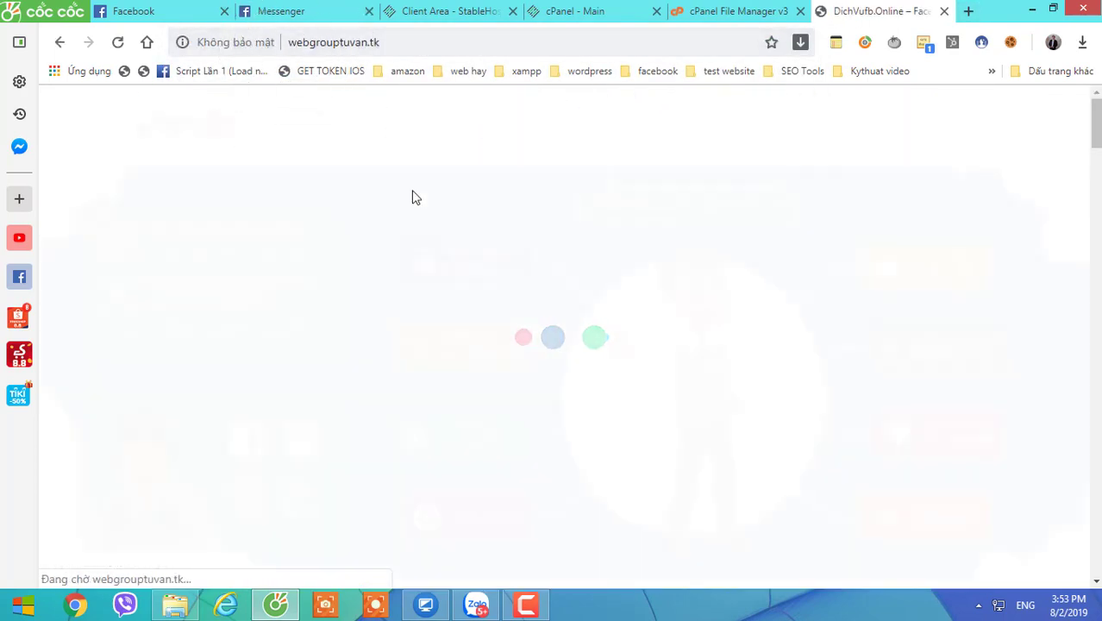
scroll(650, 311, down, 6)
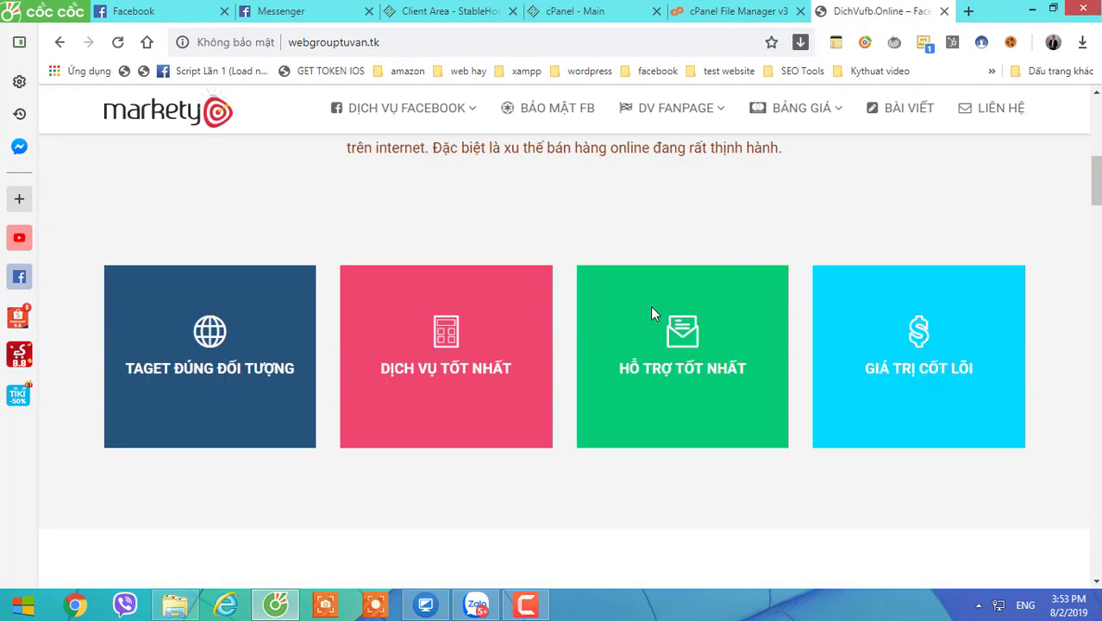
scroll(652, 314, down, 15)
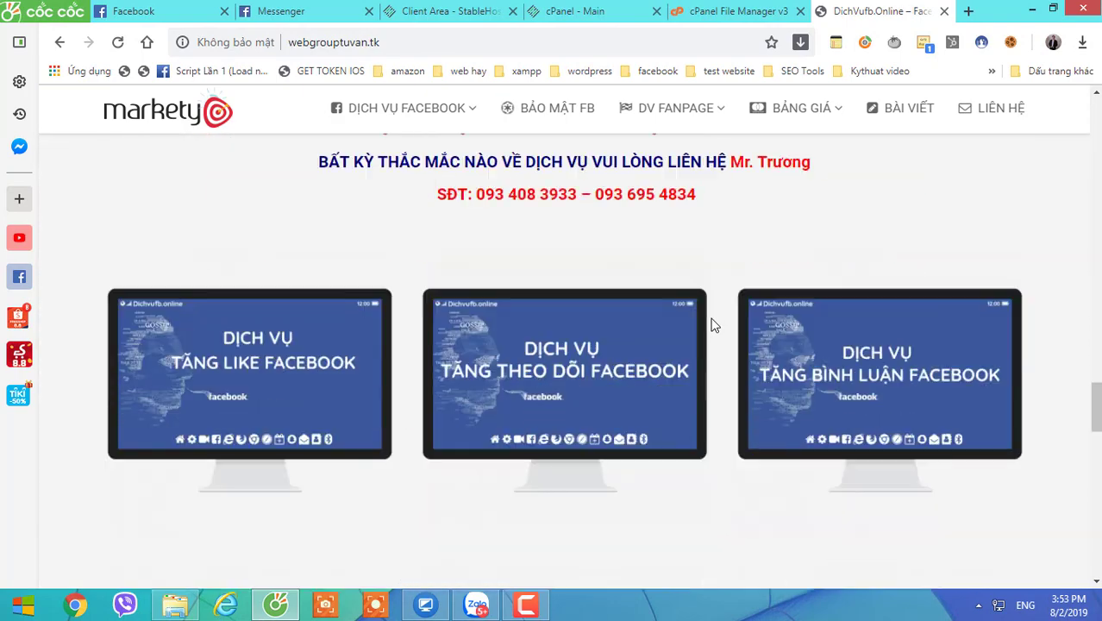
scroll(712, 324, down, 8)
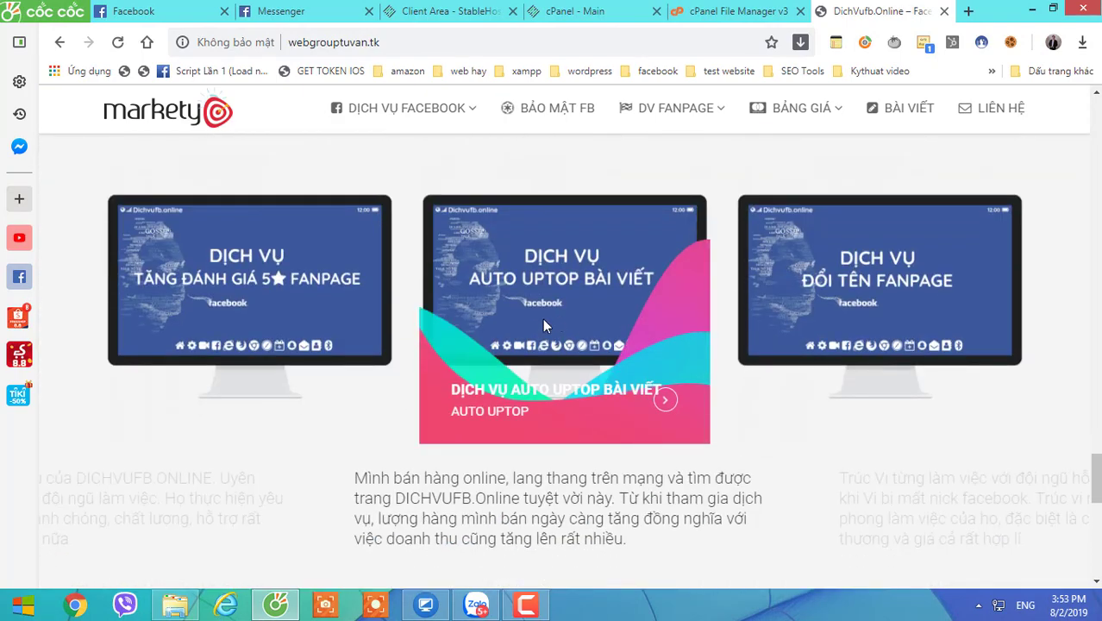
click(528, 388)
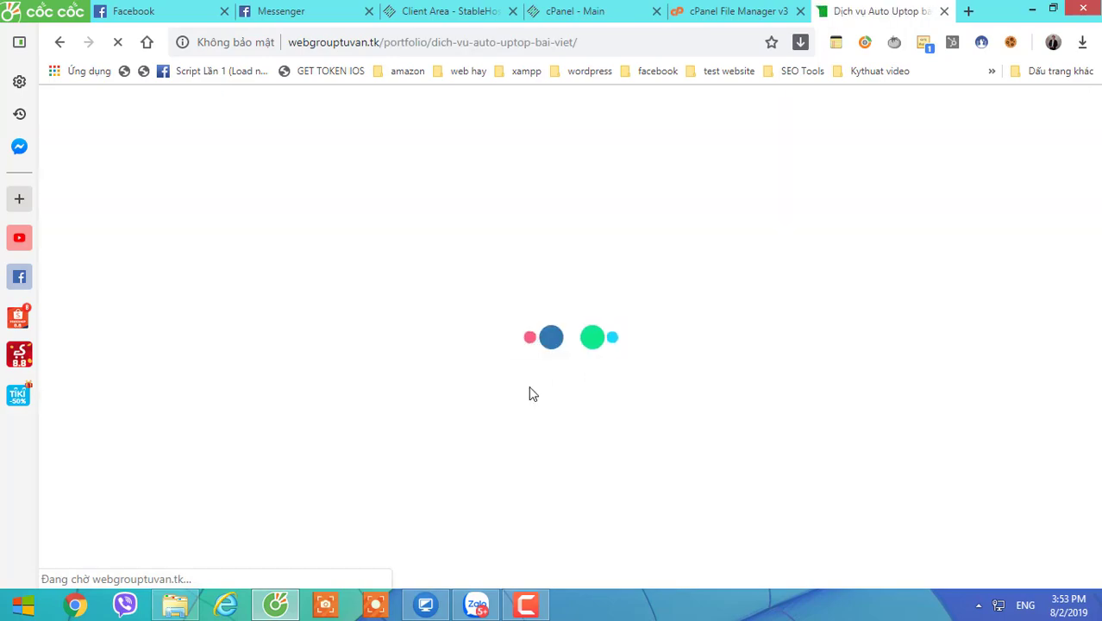
scroll(501, 322, down, 5)
scroll(501, 322, up, 4)
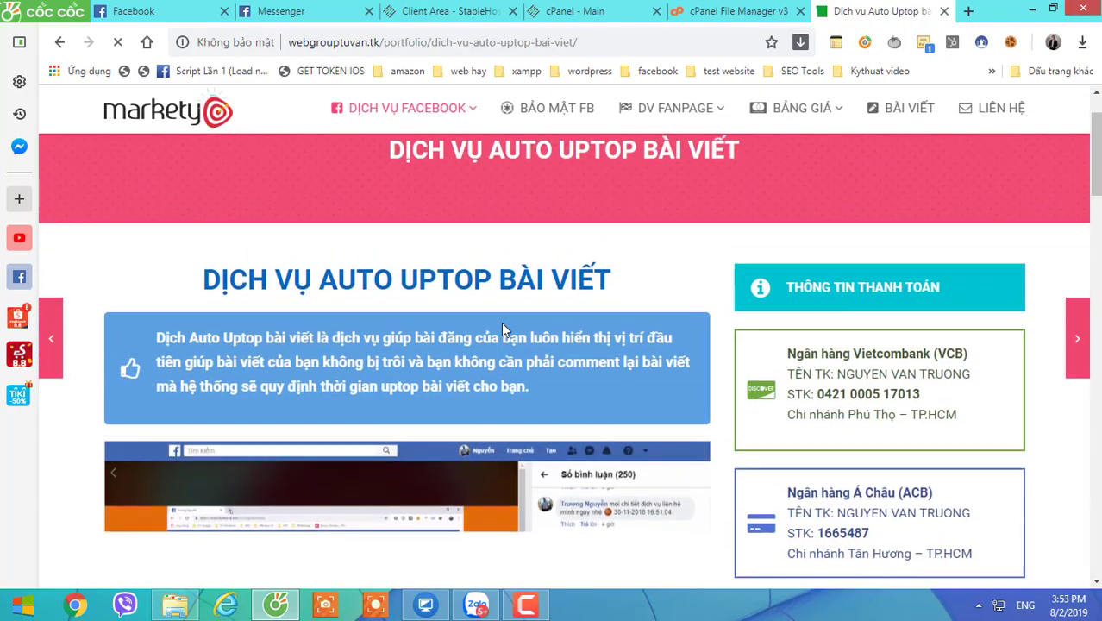
scroll(501, 321, down, 15)
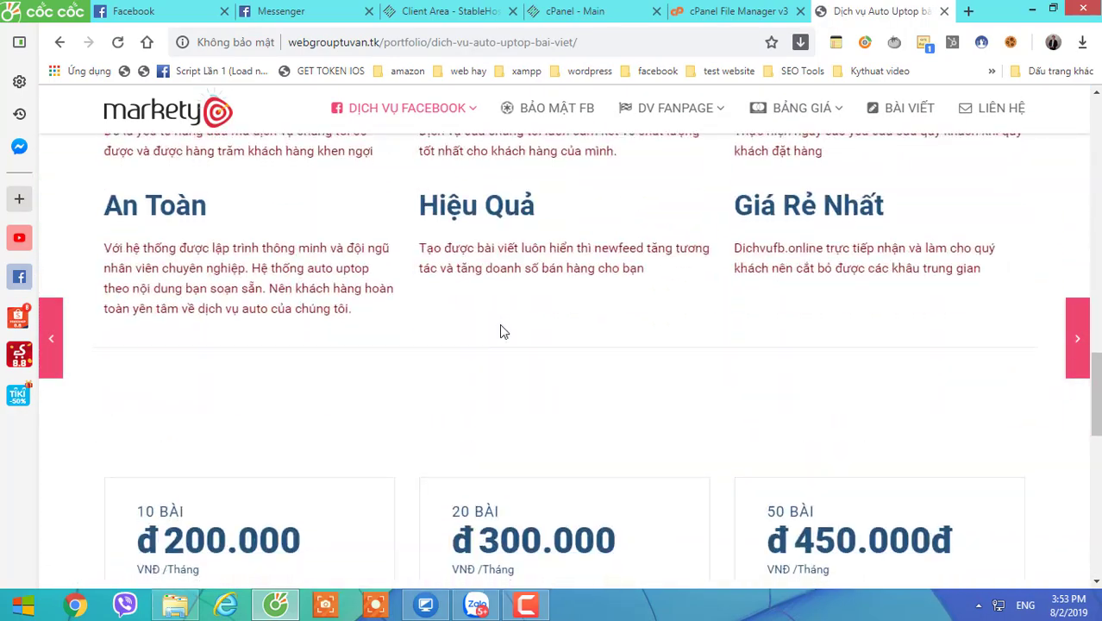
scroll(503, 331, down, 5)
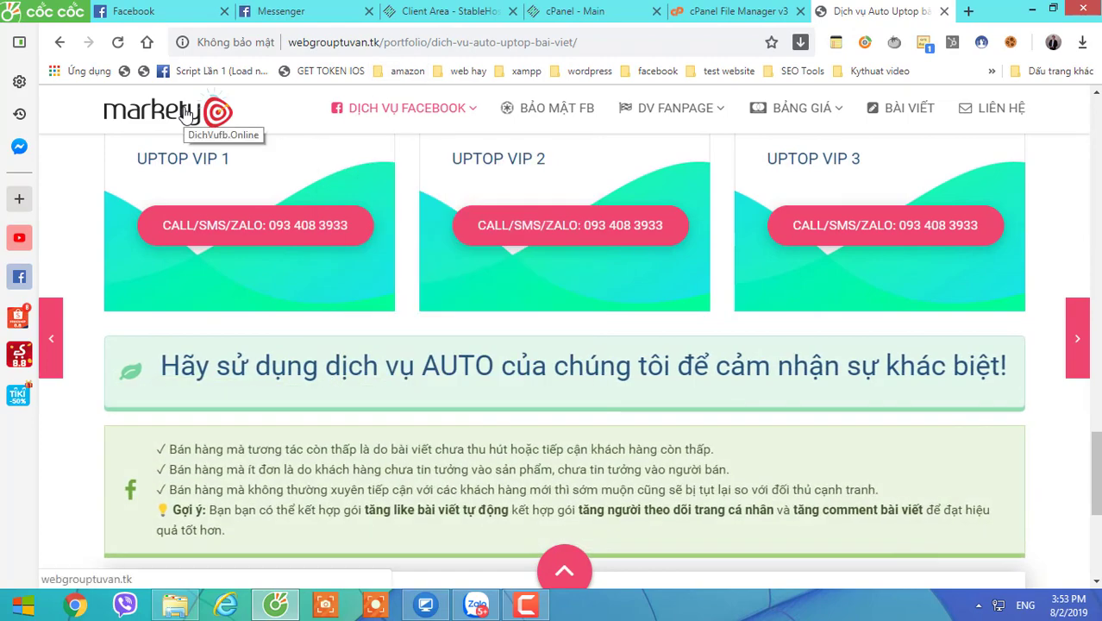
click(186, 114)
click(447, 43)
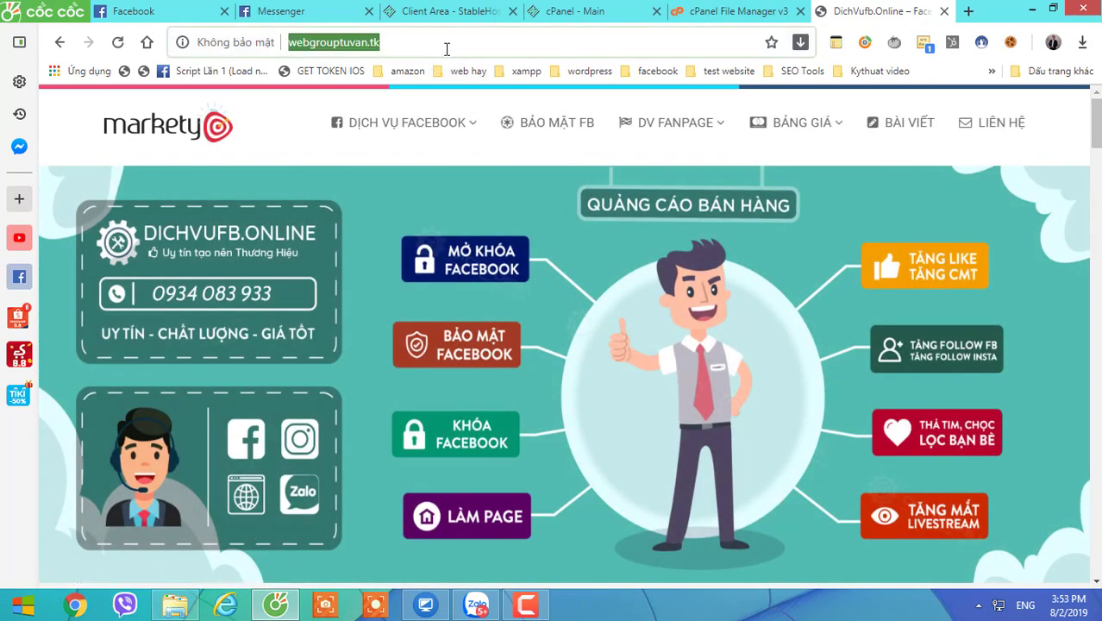
- Sign in at webgrouptuvan.tk/wp-login.php with the admin password, keeping the login remembered
click(449, 46)
text(/wp)
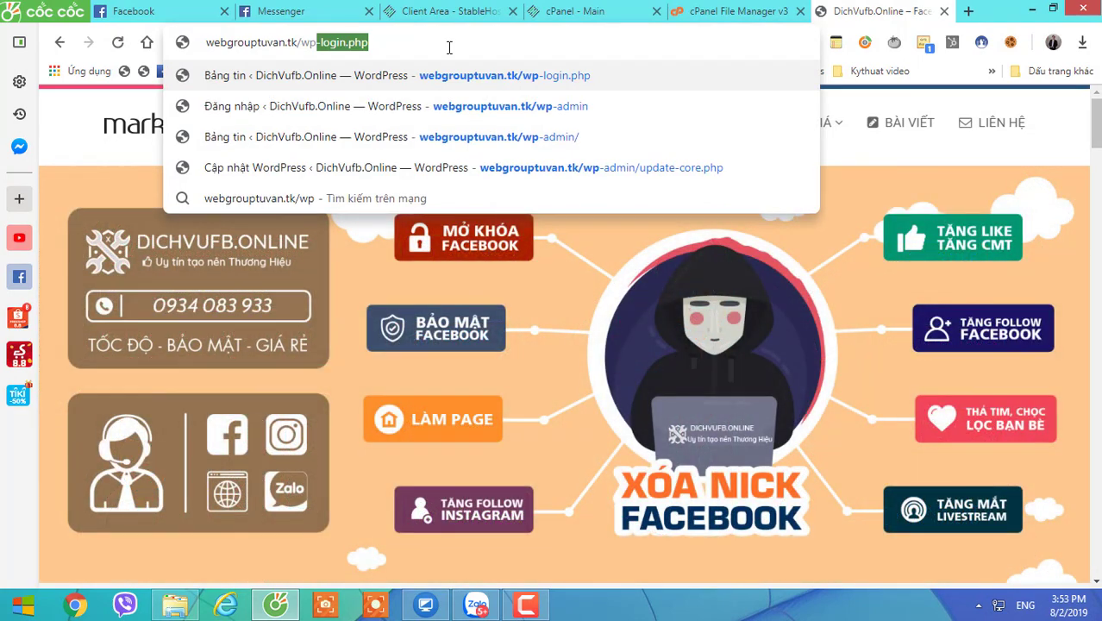
key(Return)
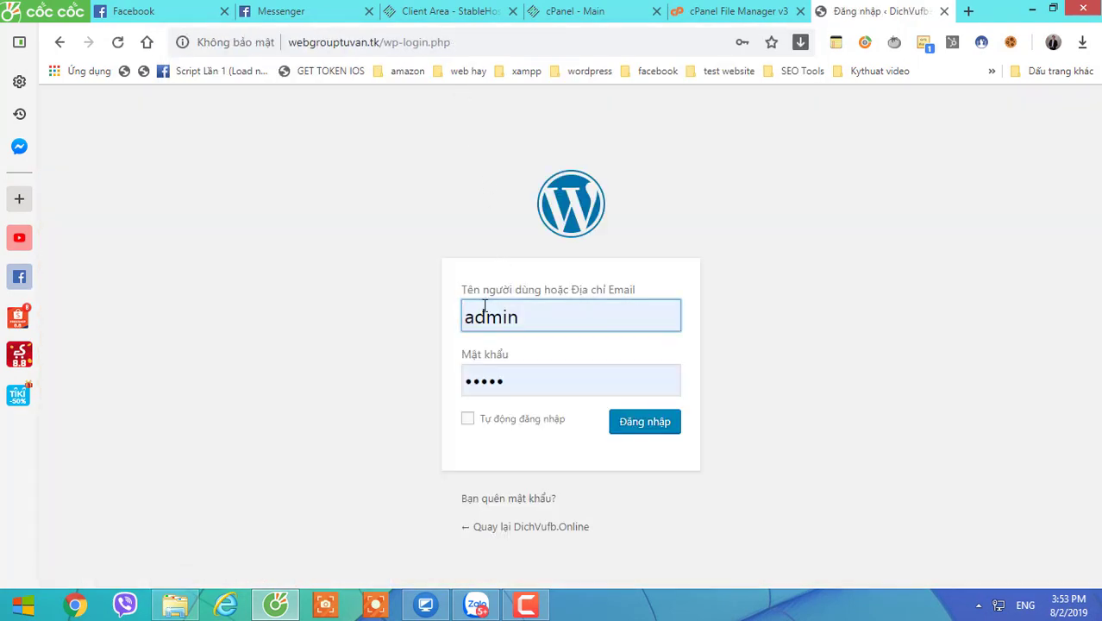
drag(516, 381, 448, 390)
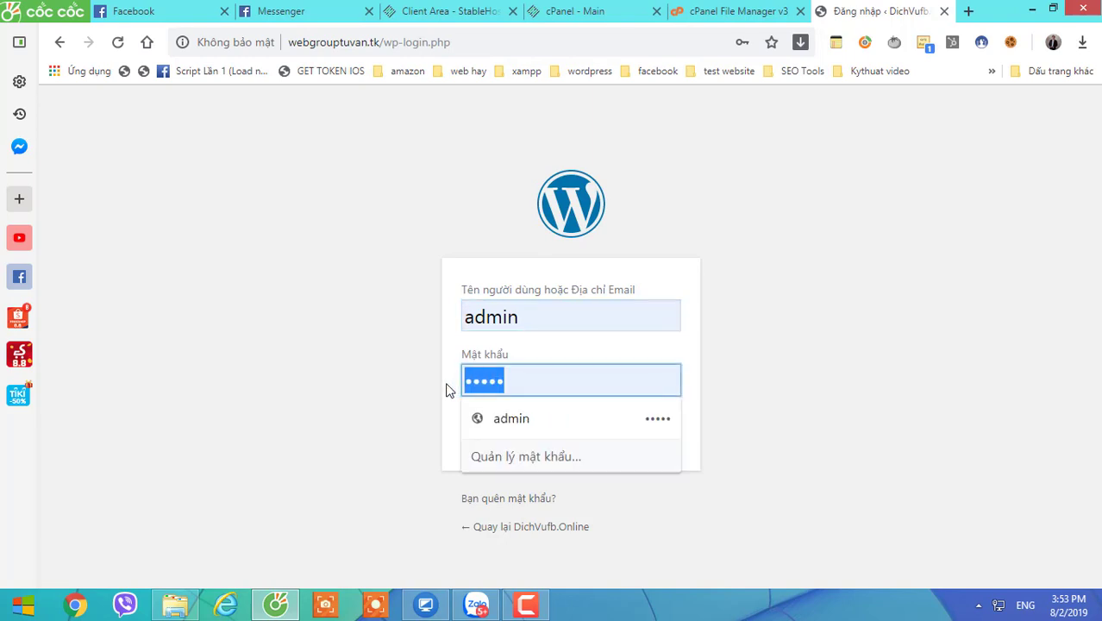
text(••)
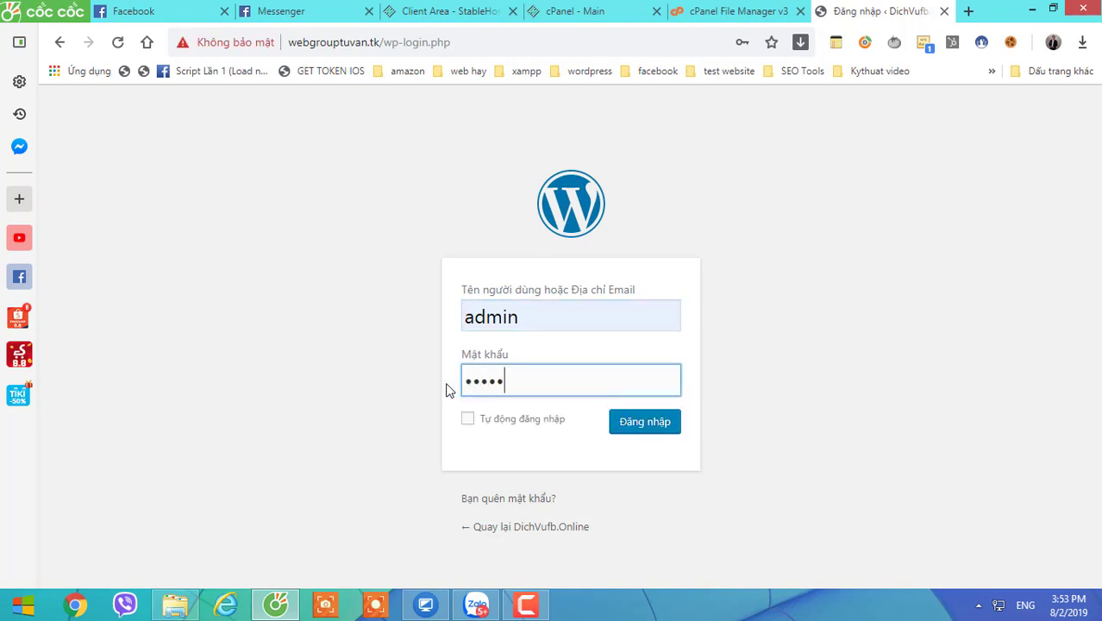
click(467, 420)
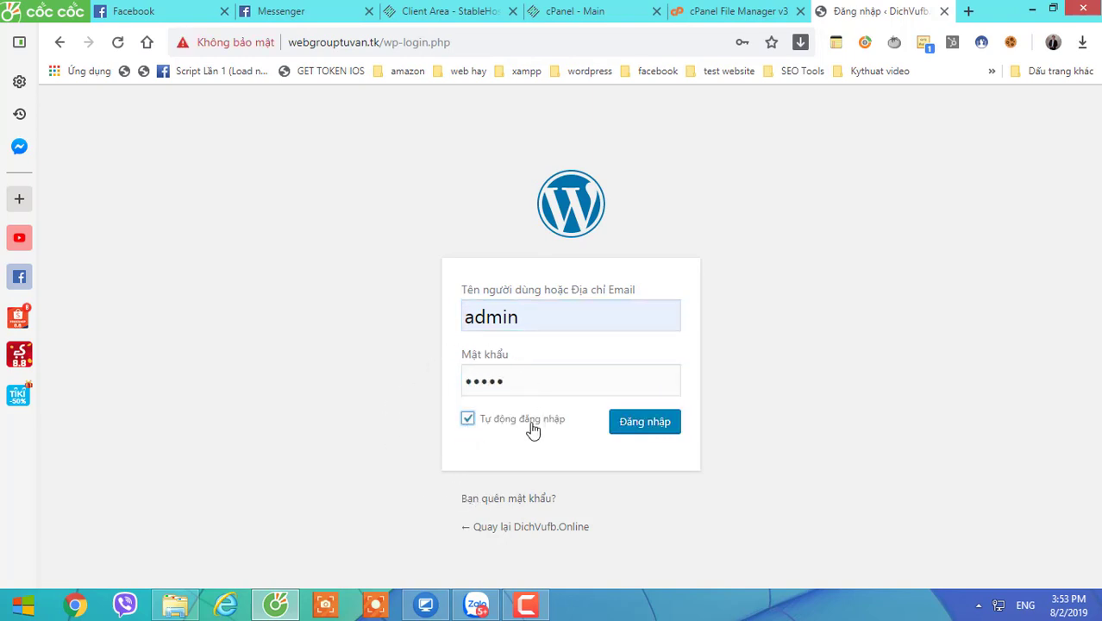
click(636, 426)
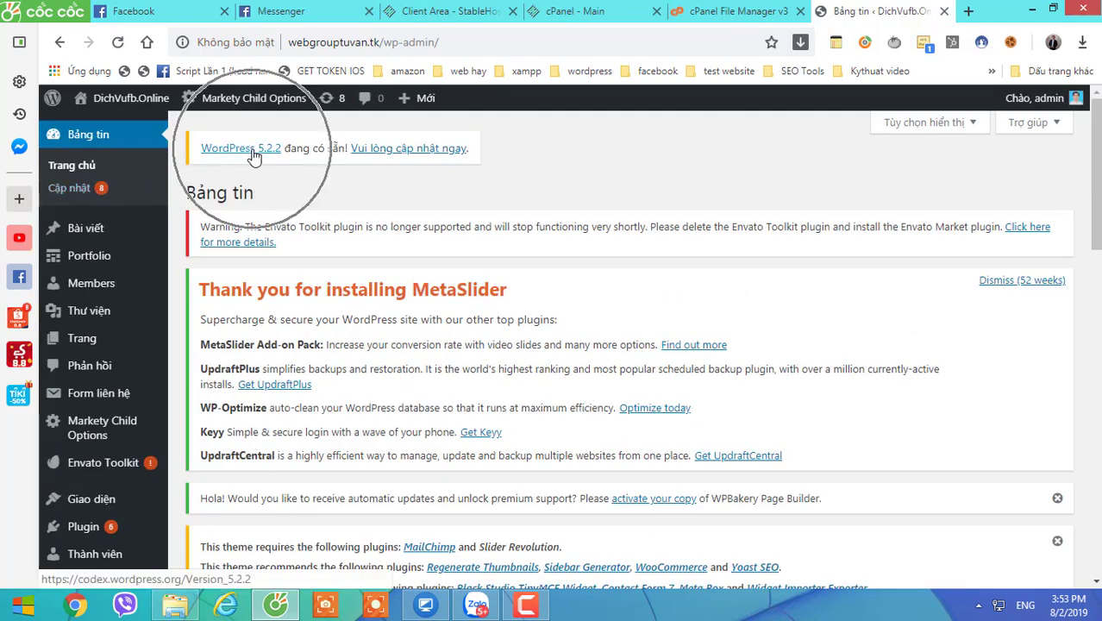
- Open the WordPress 5.2.2 update page from the dashboard notice
click(386, 152)
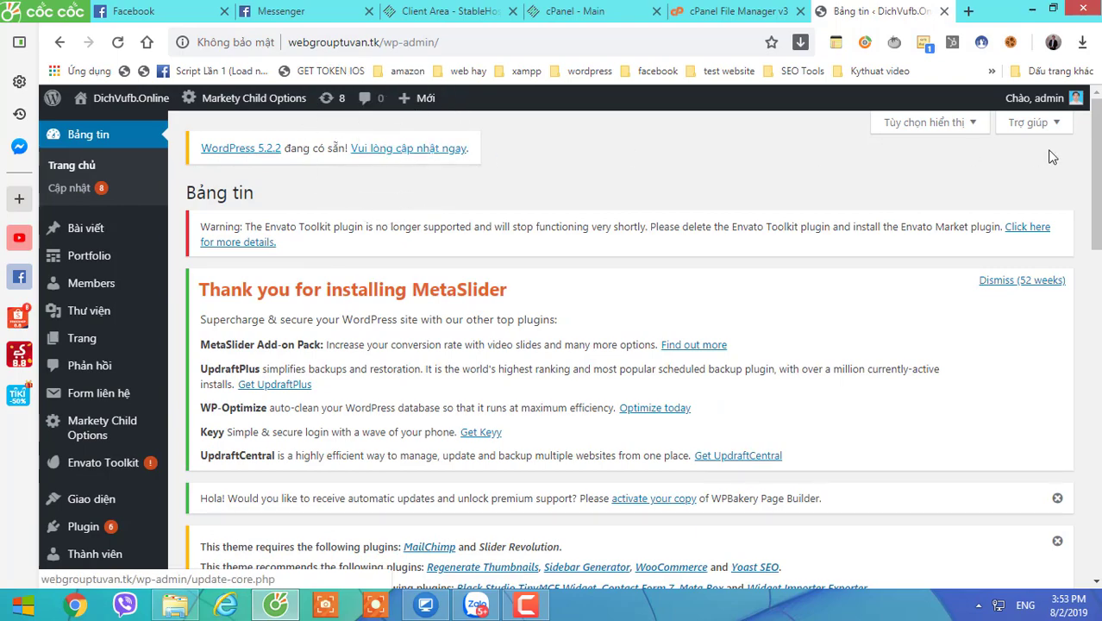
drag(1096, 165, 1095, 485)
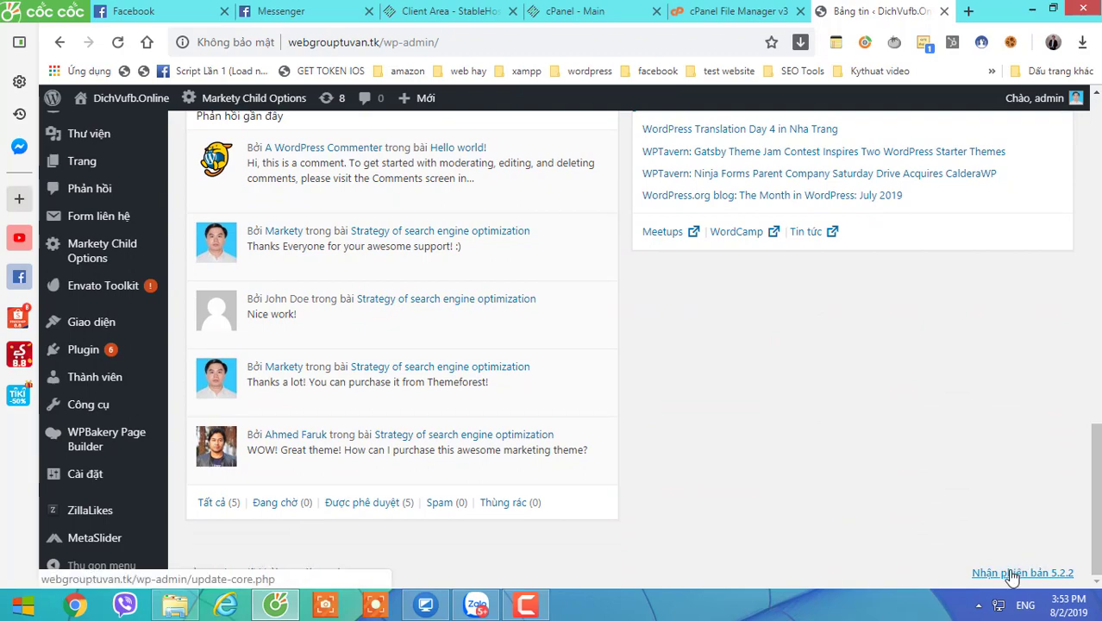
drag(1096, 505, 1095, 151)
click(384, 150)
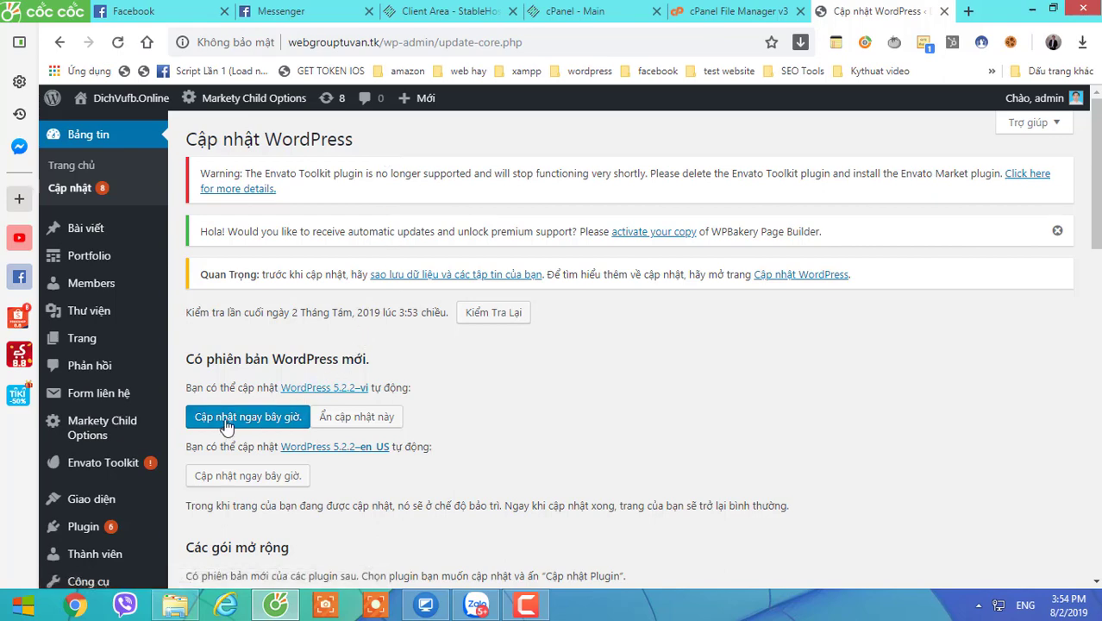
- Update the WordPress core to version 5.2.2
click(237, 423)
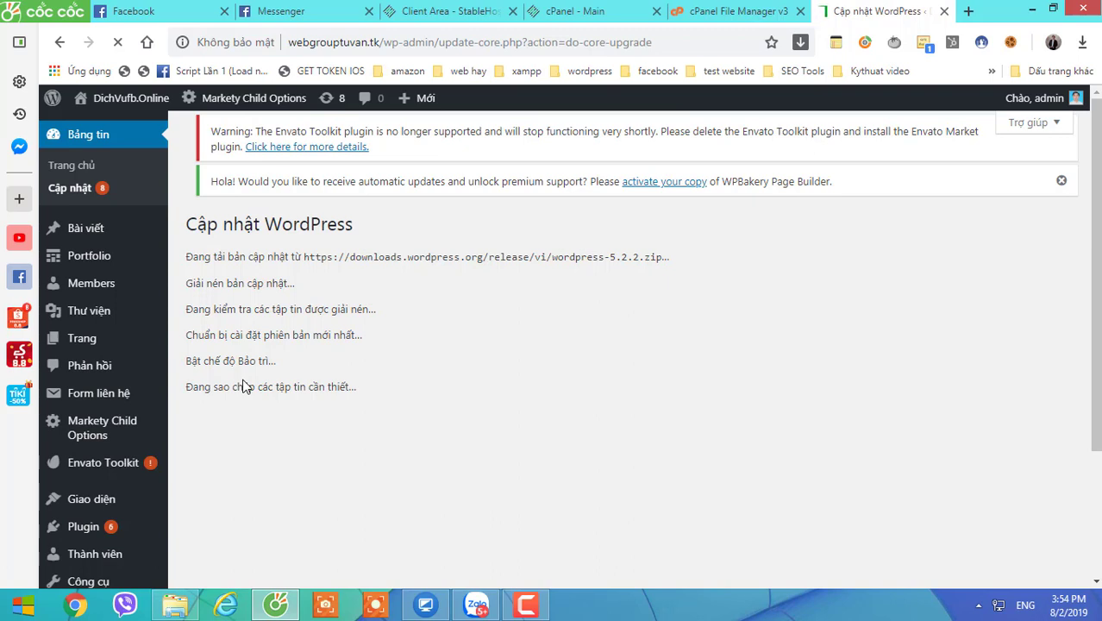
scroll(205, 444, down, 1)
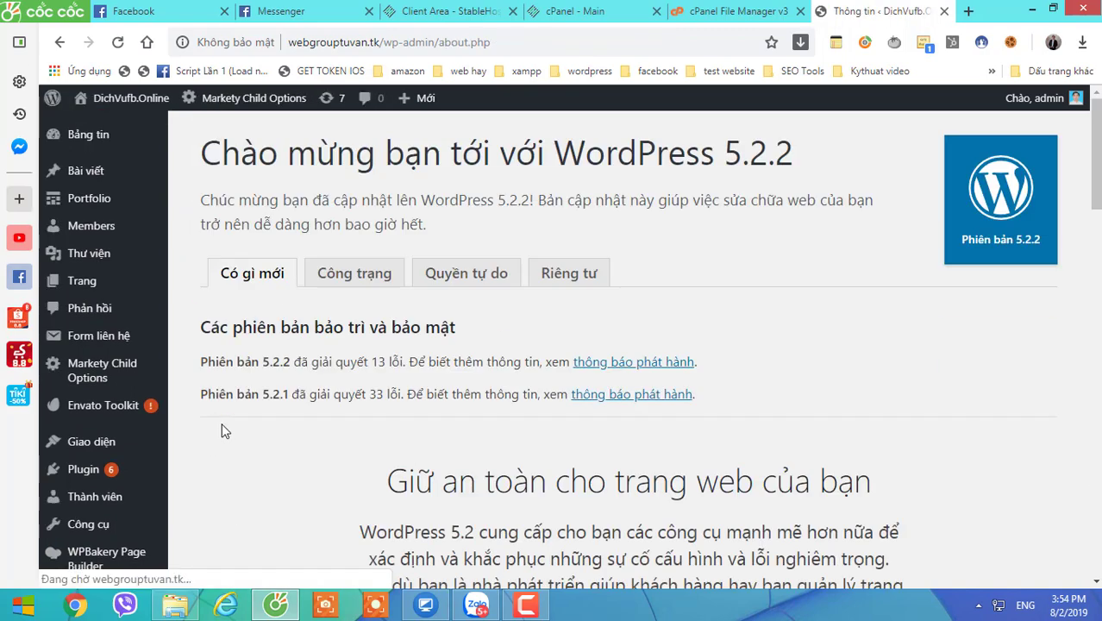
click(507, 204)
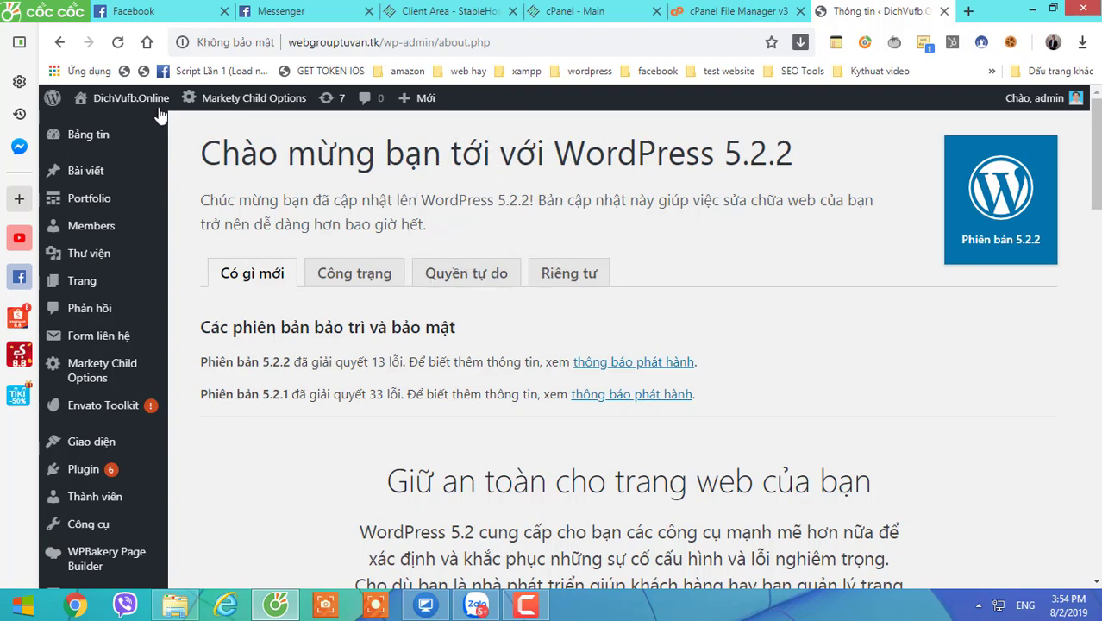
- Check the live site homepage in a new tab, then close that tab
mouse_move(108, 102)
right_click(111, 126)
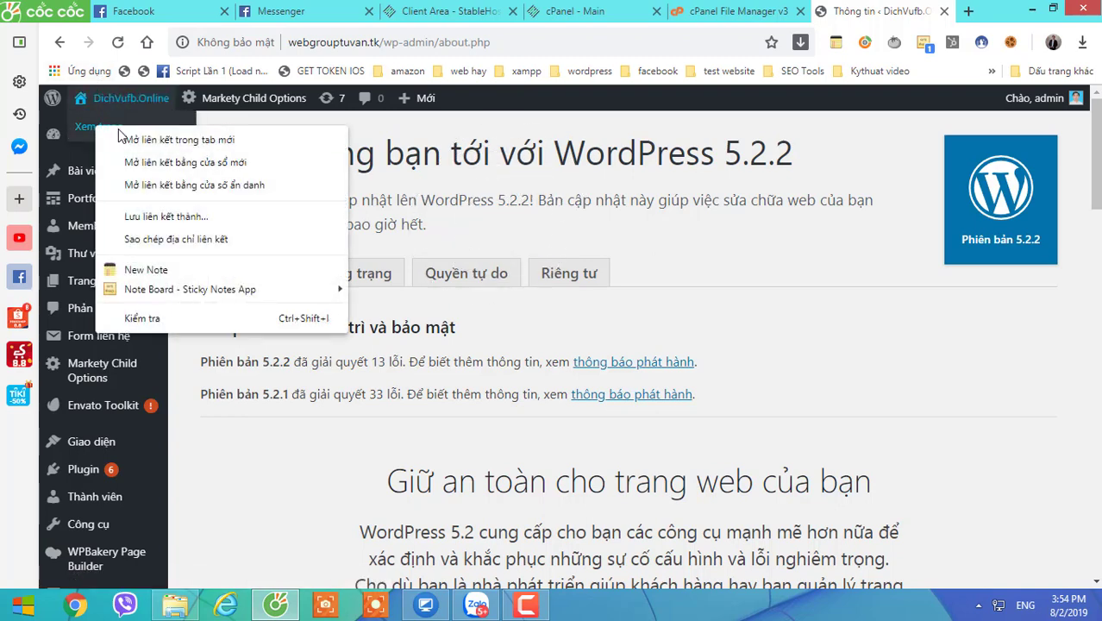
click(116, 137)
key(ctrl+Tab)
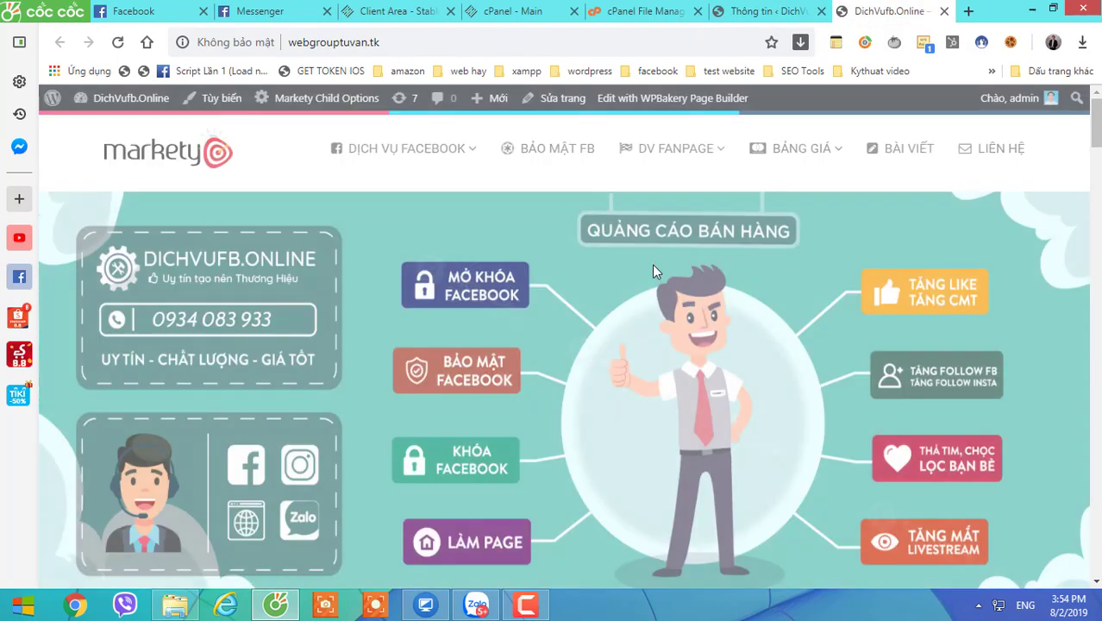
scroll(627, 308, down, 10)
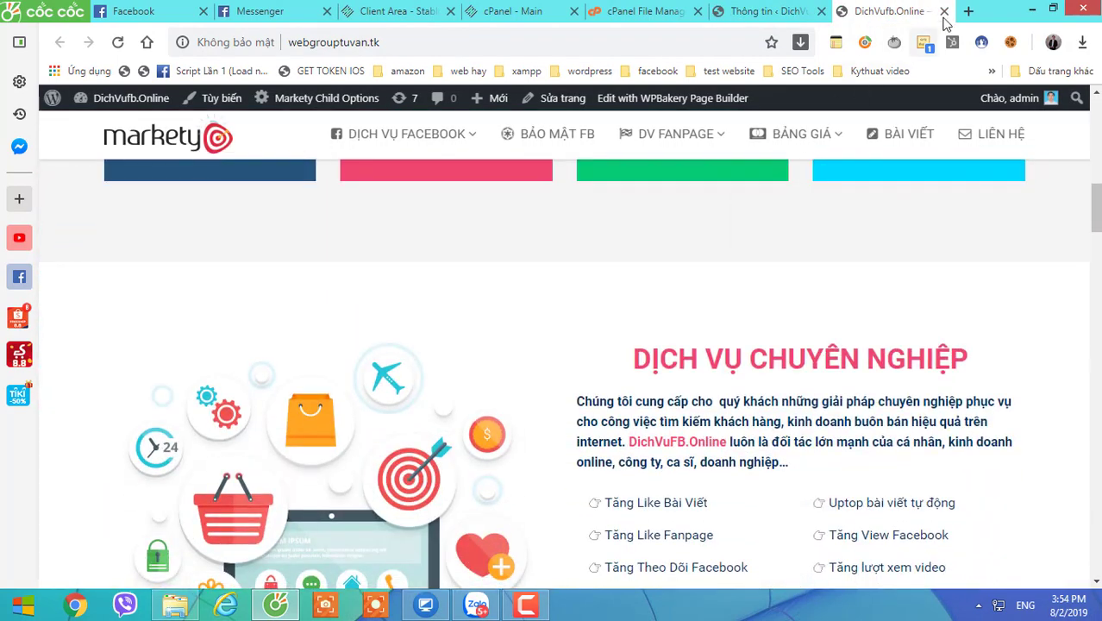
click(944, 11)
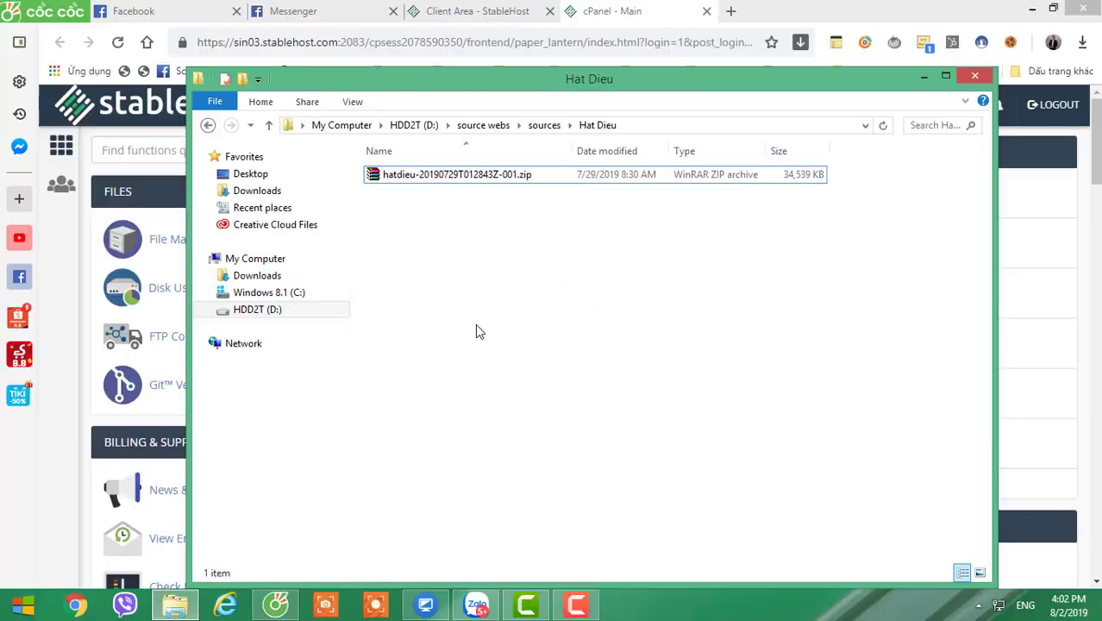
click(449, 174)
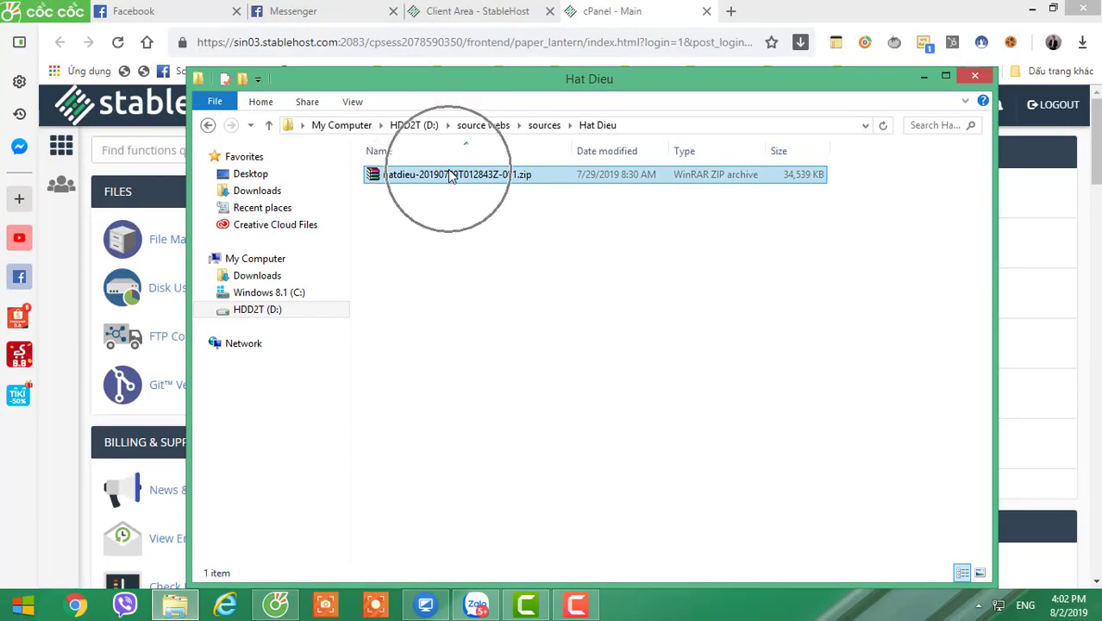
- Extract the site backup archive and open the resulting hatdieu folder
right_click(449, 179)
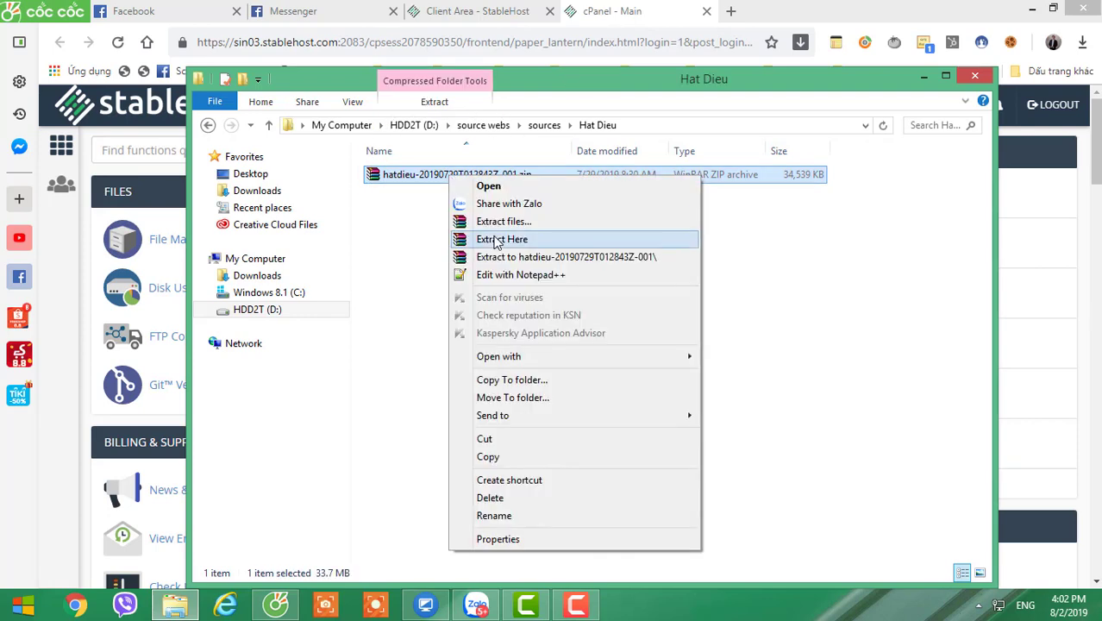
click(496, 241)
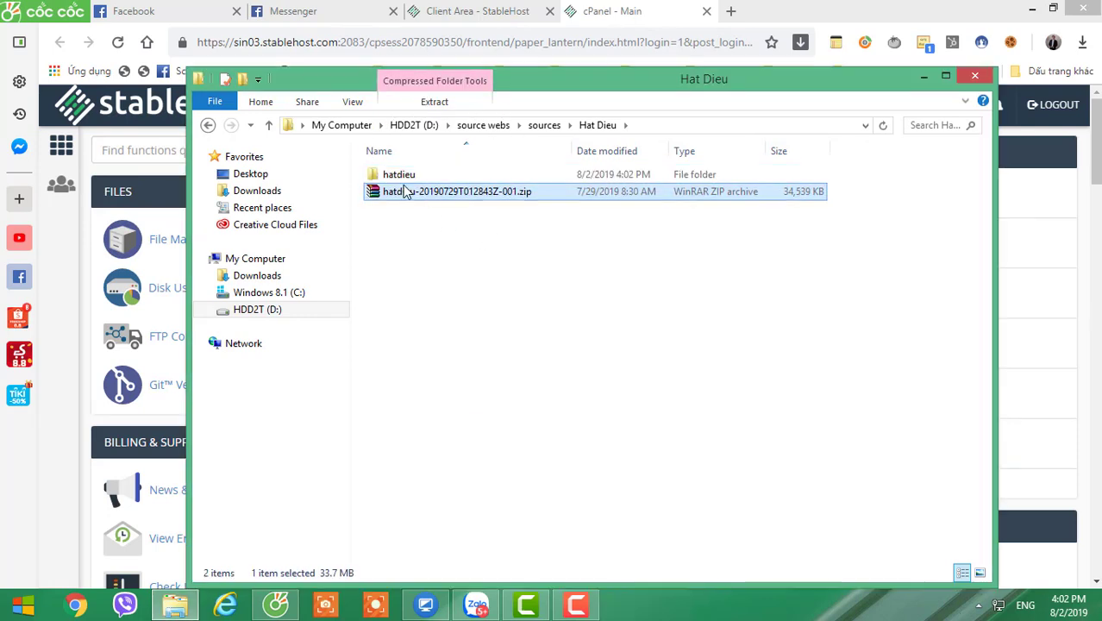
double_click(404, 175)
click(429, 181)
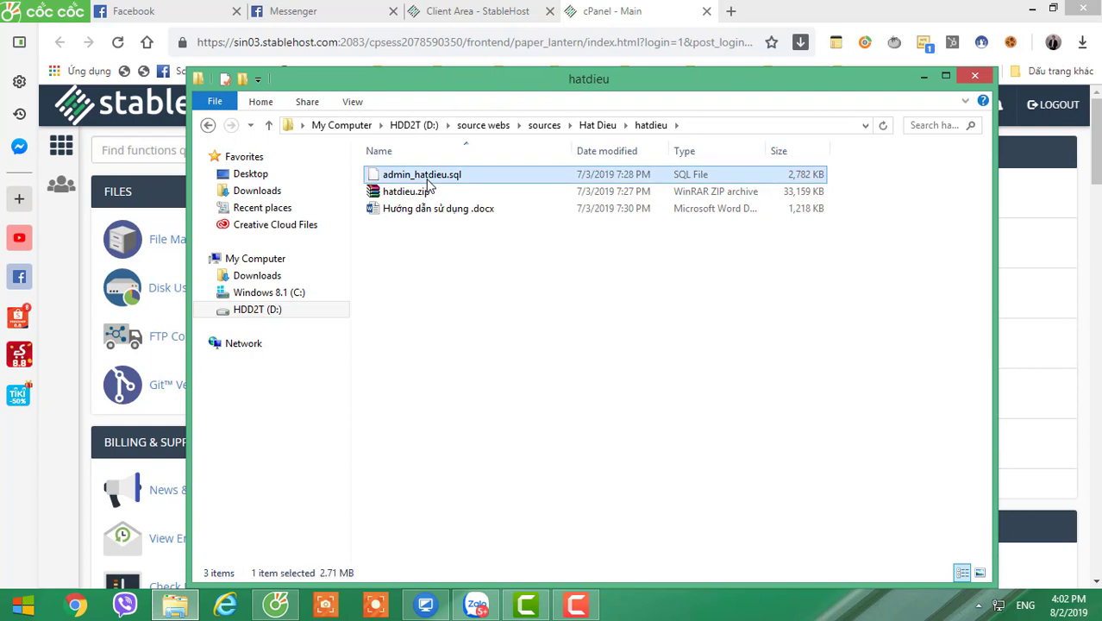
- Create a new folder named 'source' inside hatdieu
right_click(400, 254)
mouse_move(440, 433)
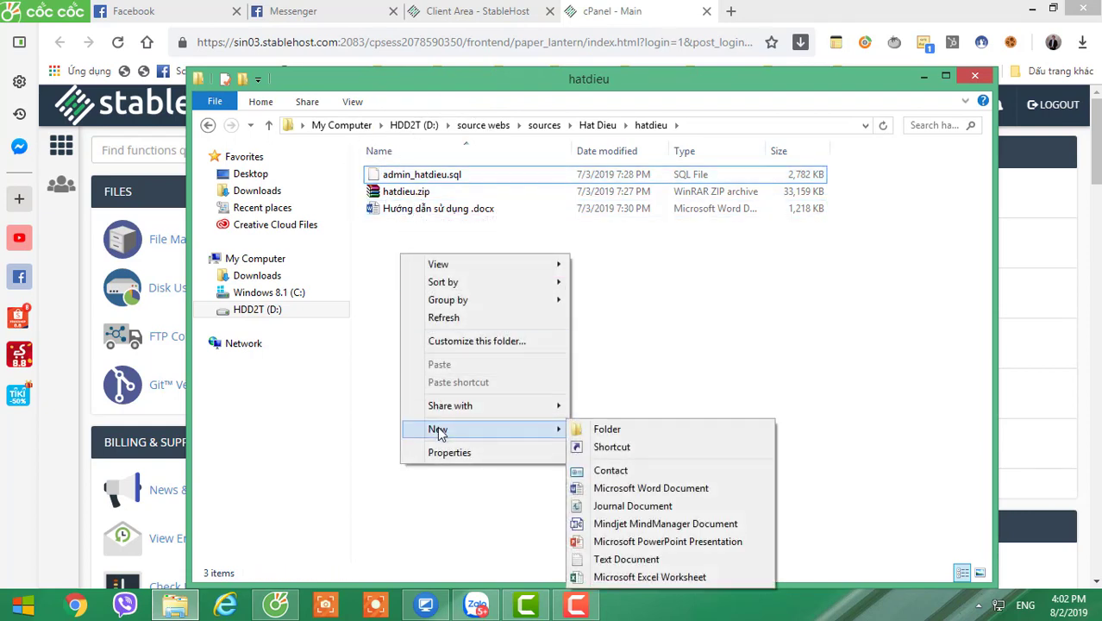
click(583, 427)
text(source)
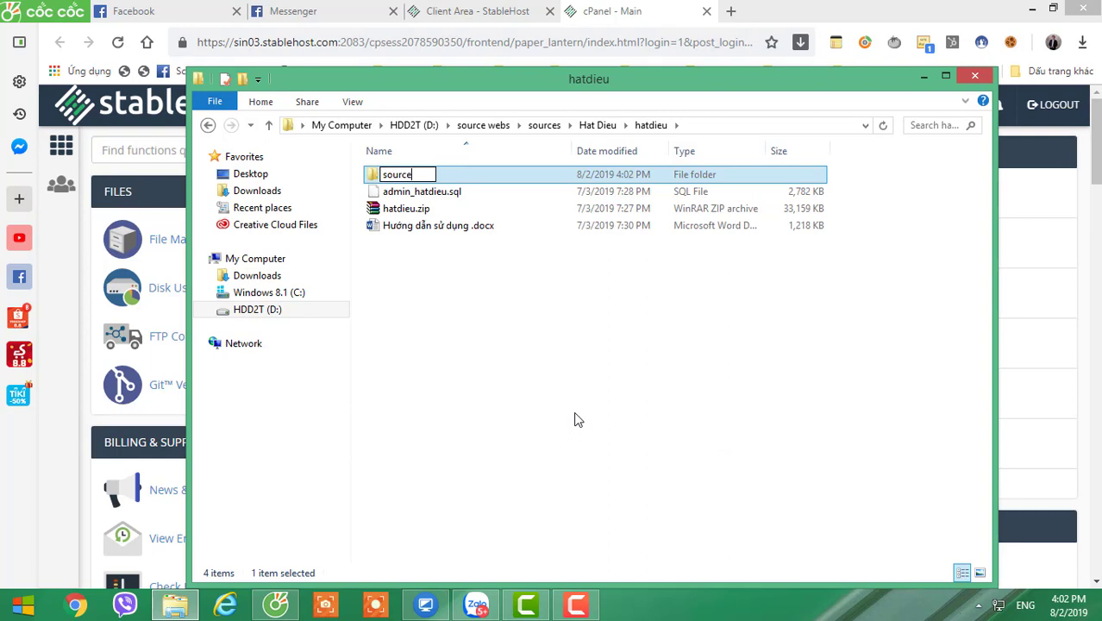
key(Return)
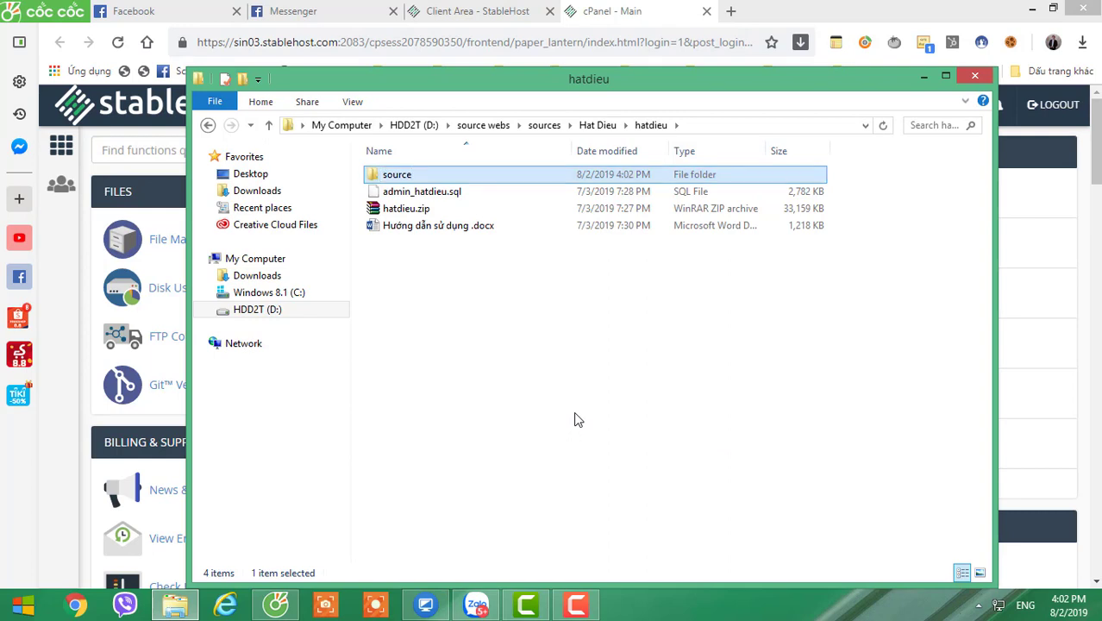
- Move hatdieu.zip into source, extract it there, and permanently delete the zip
drag(405, 210, 395, 176)
double_click(395, 176)
right_click(396, 177)
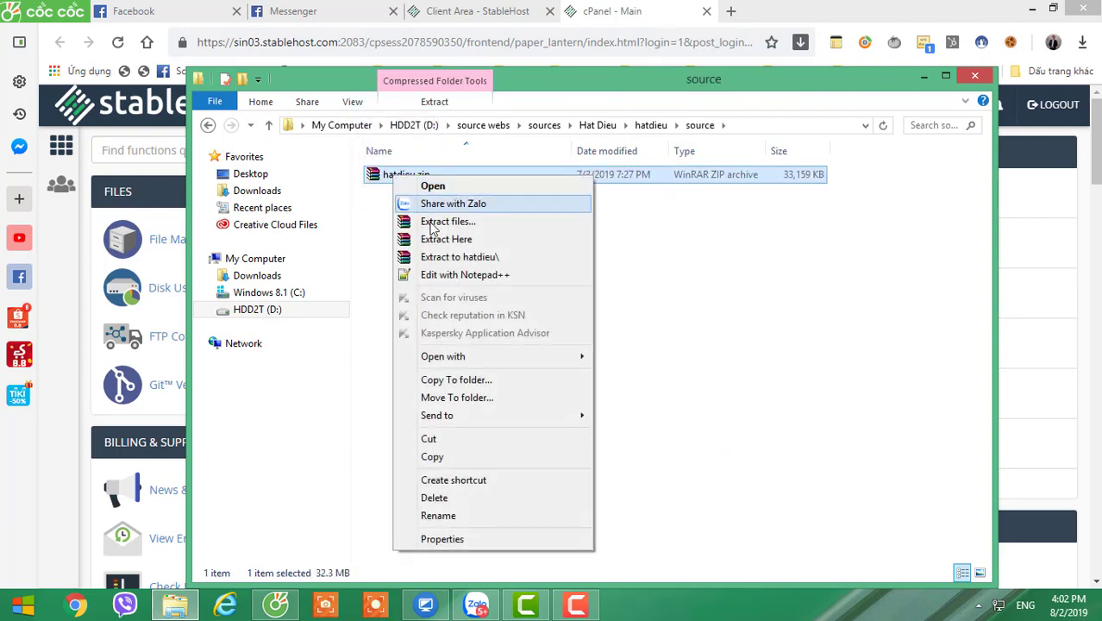
click(446, 239)
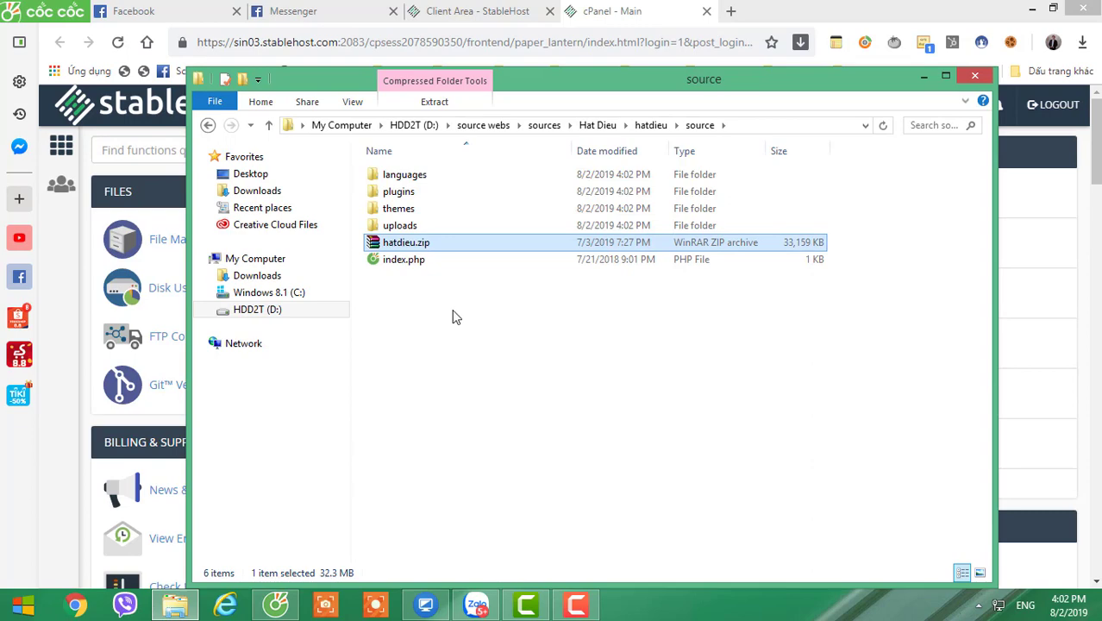
key(shift+Delete)
key(Return)
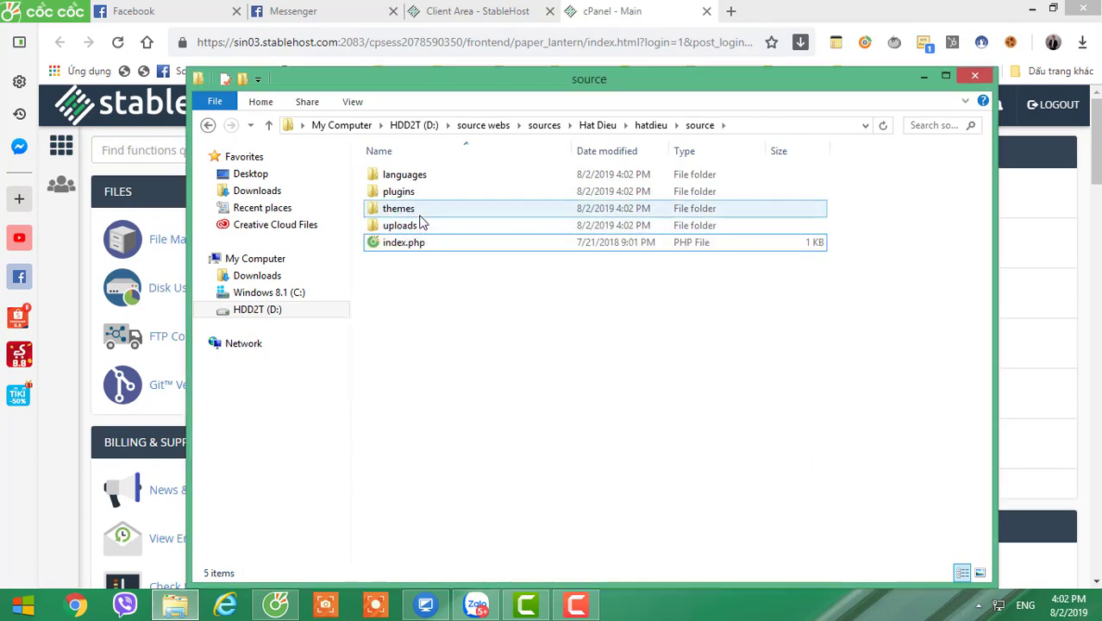
click(420, 212)
click(402, 176)
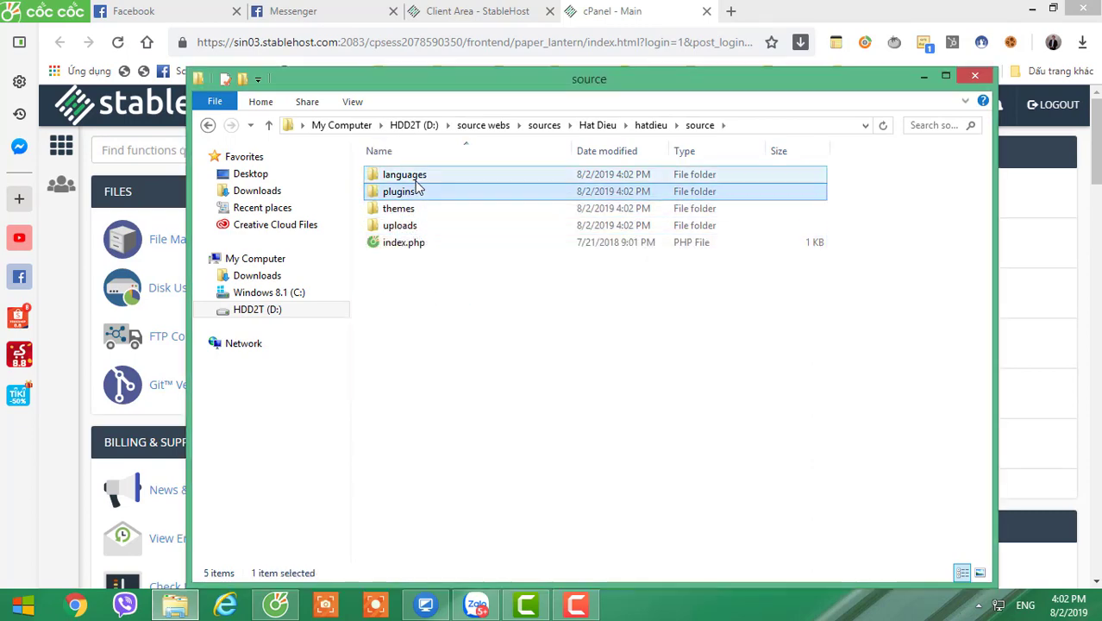
click(430, 301)
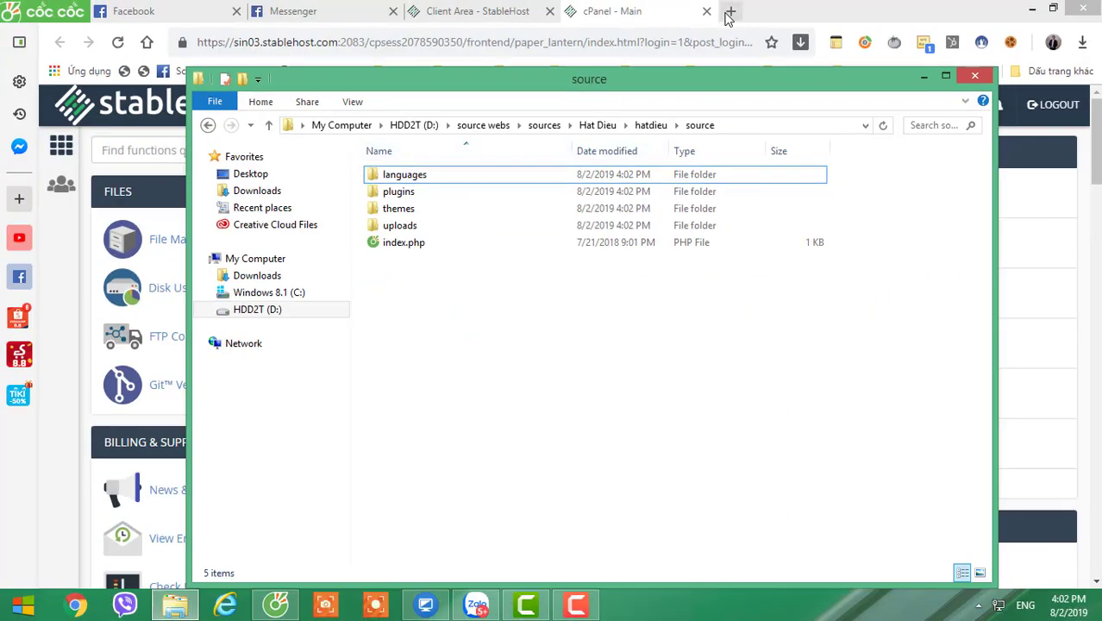
- Download WordPress 5.2.2 from wordpress.org into the source webs\wordpress folder
click(729, 15)
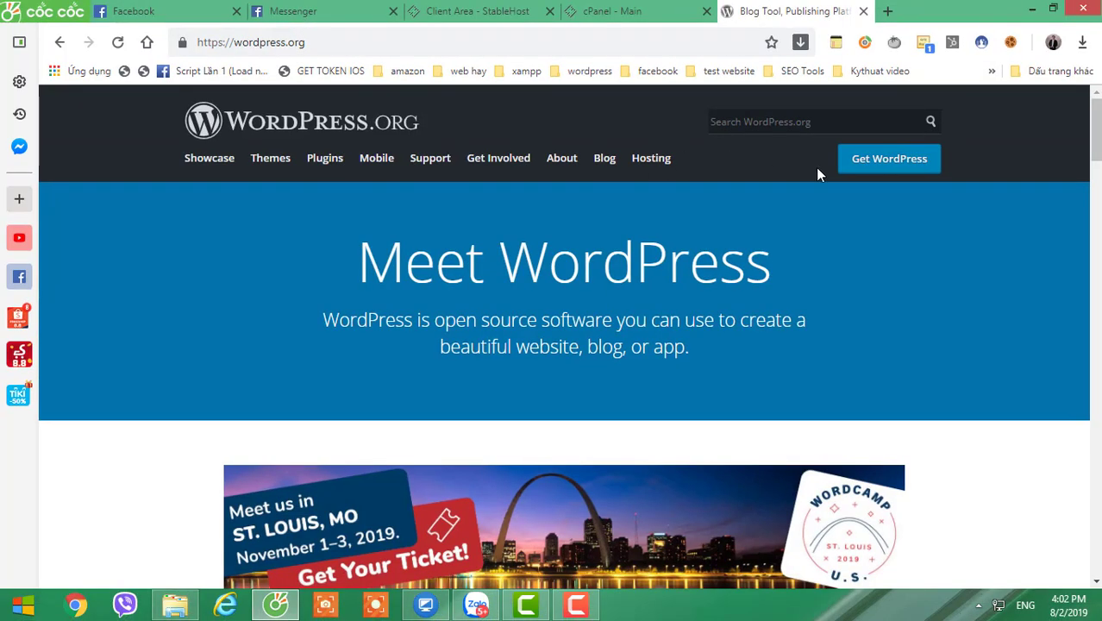
click(875, 171)
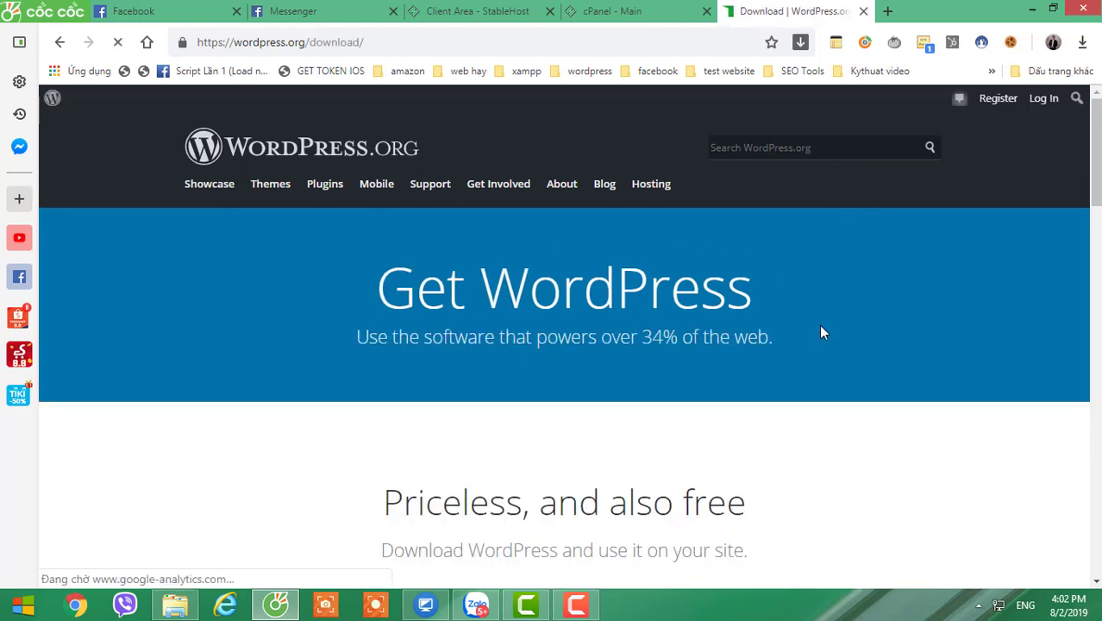
scroll(820, 326, down, 4)
click(603, 298)
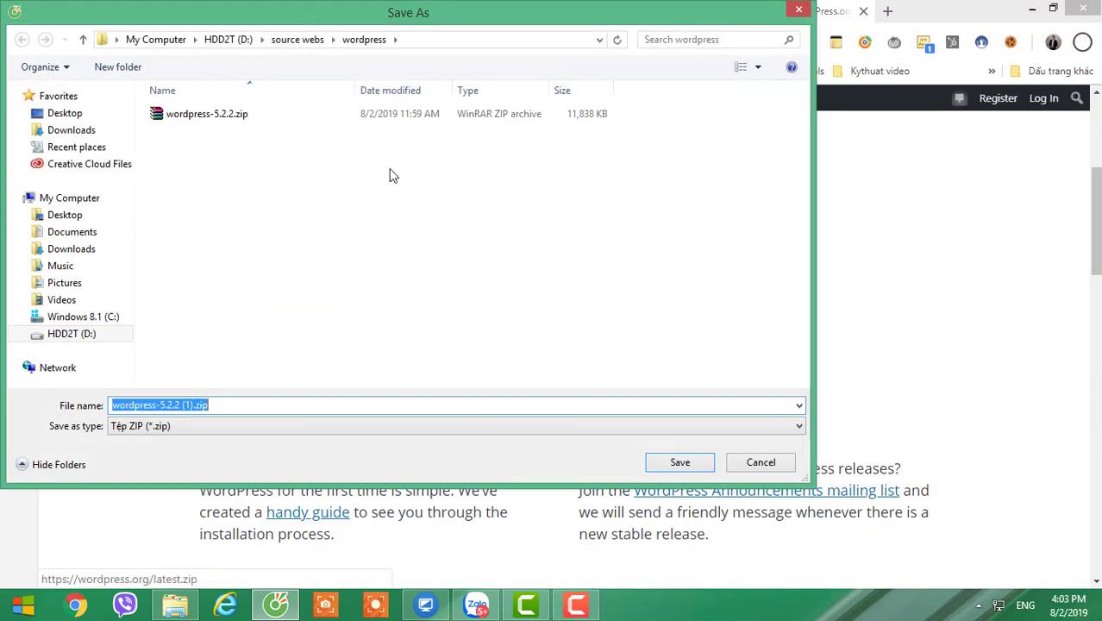
click(307, 43)
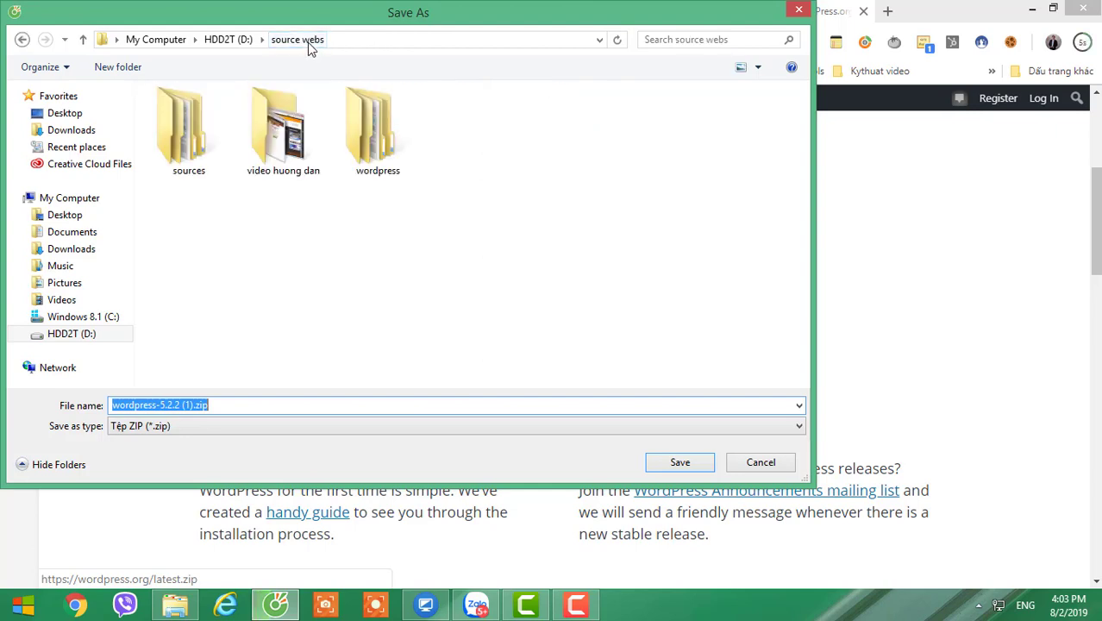
double_click(347, 139)
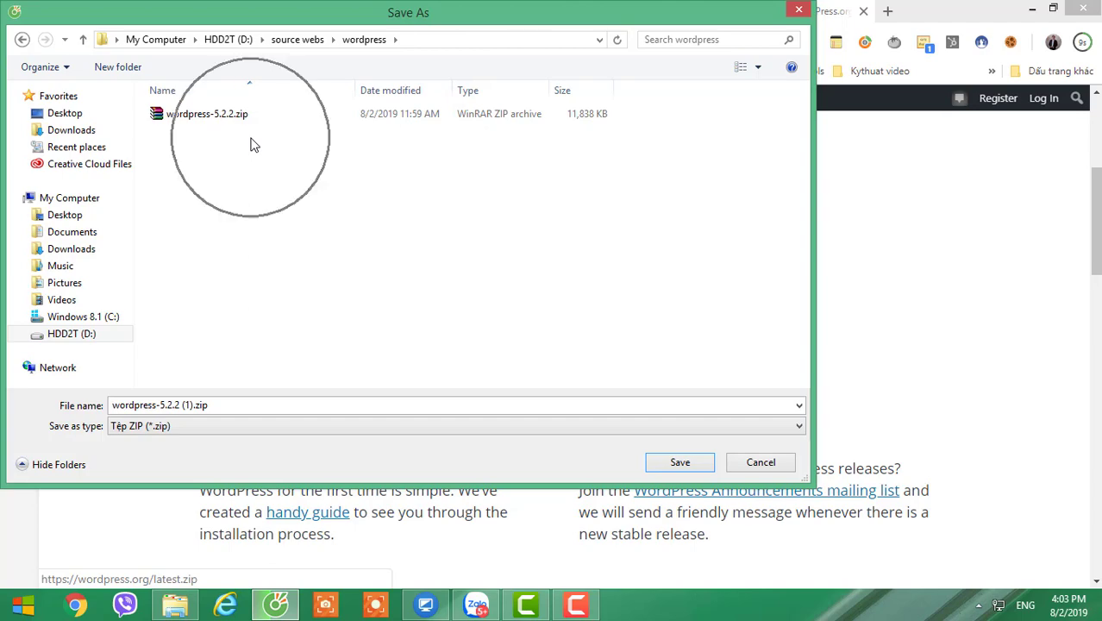
click(680, 463)
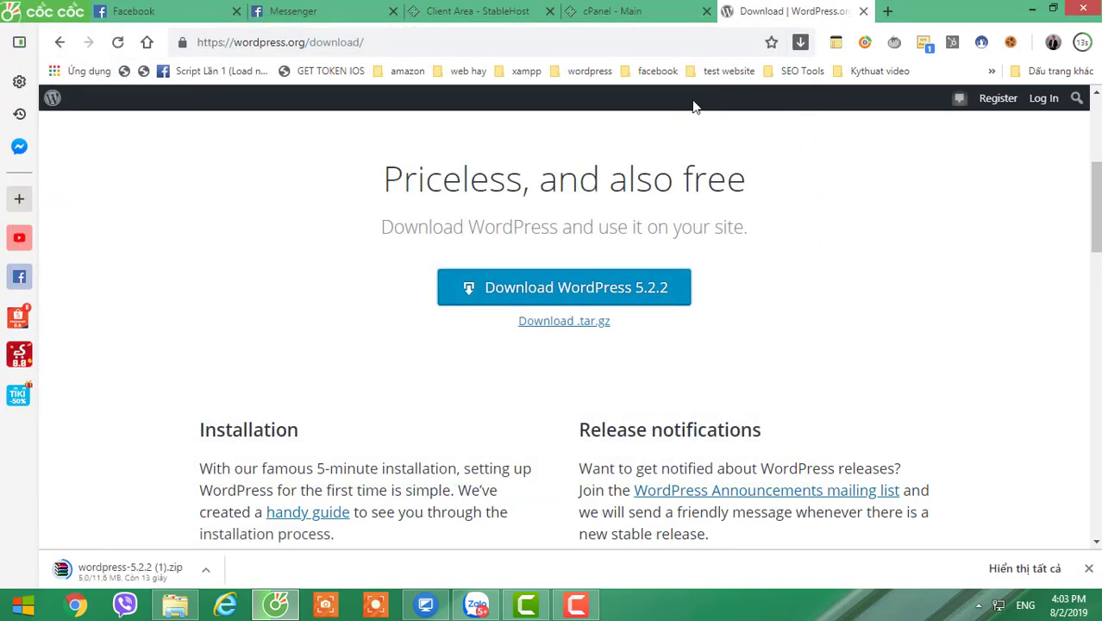
- Copy the five extracted site items from the source folder
click(181, 601)
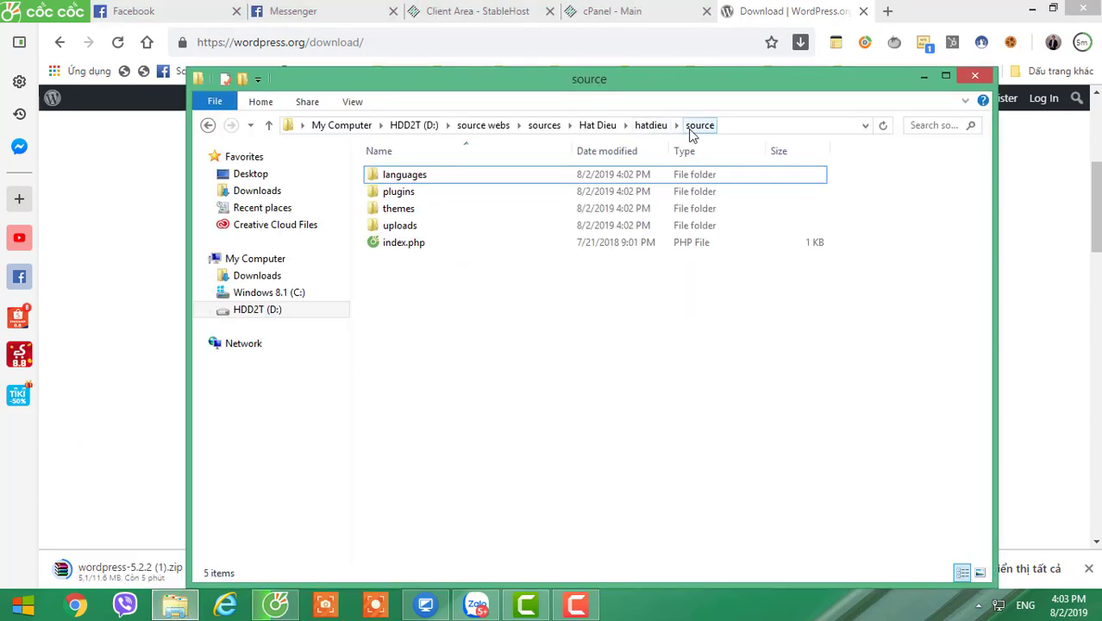
drag(463, 291, 386, 175)
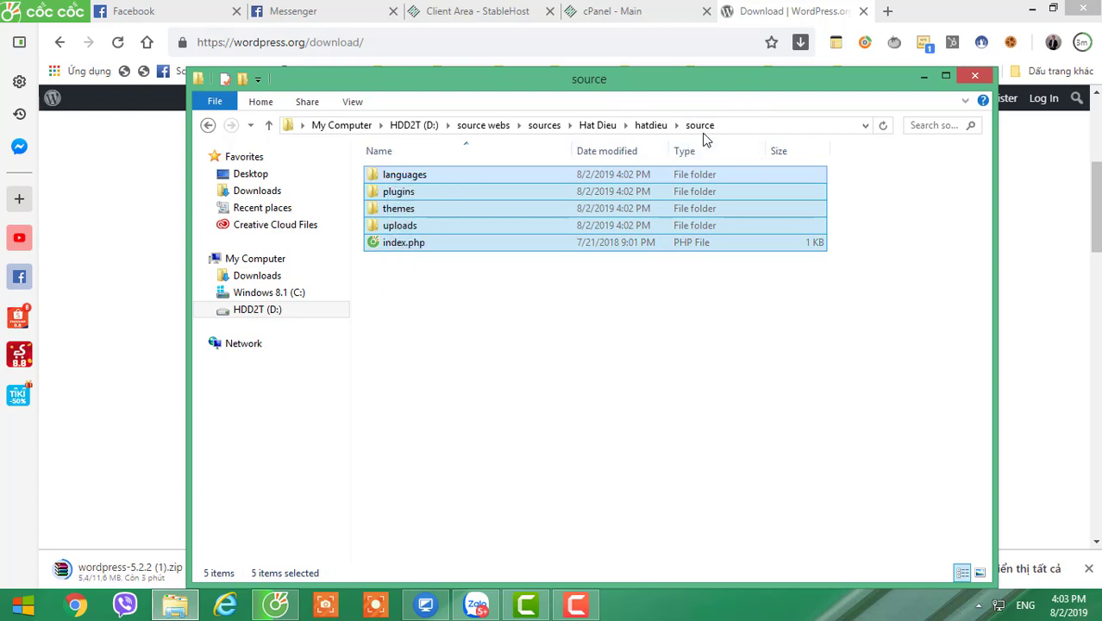
right_click(440, 208)
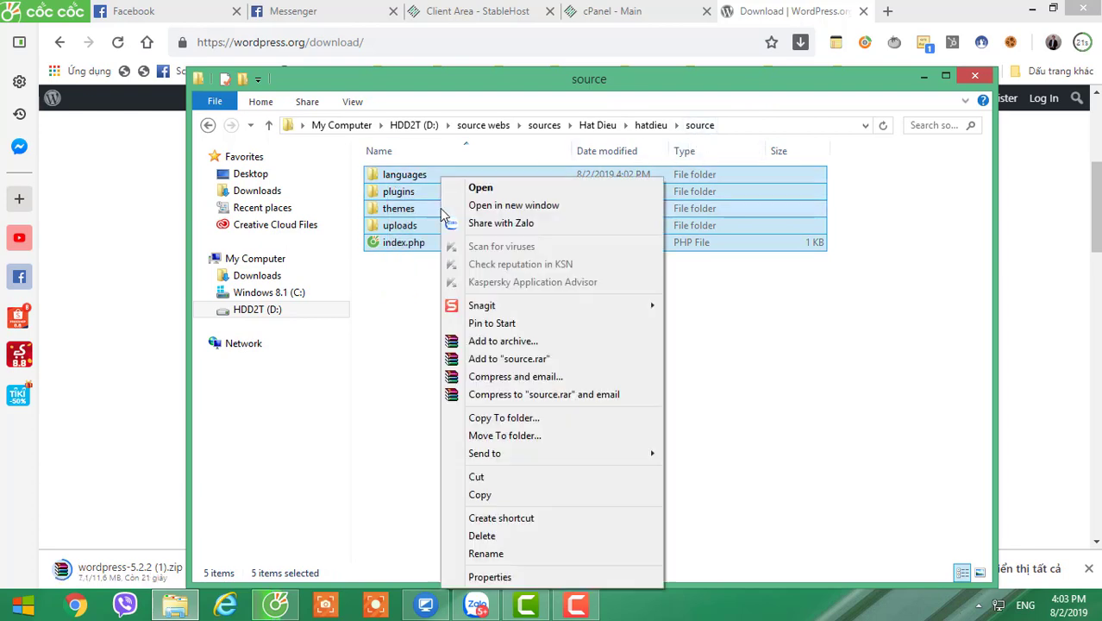
click(490, 496)
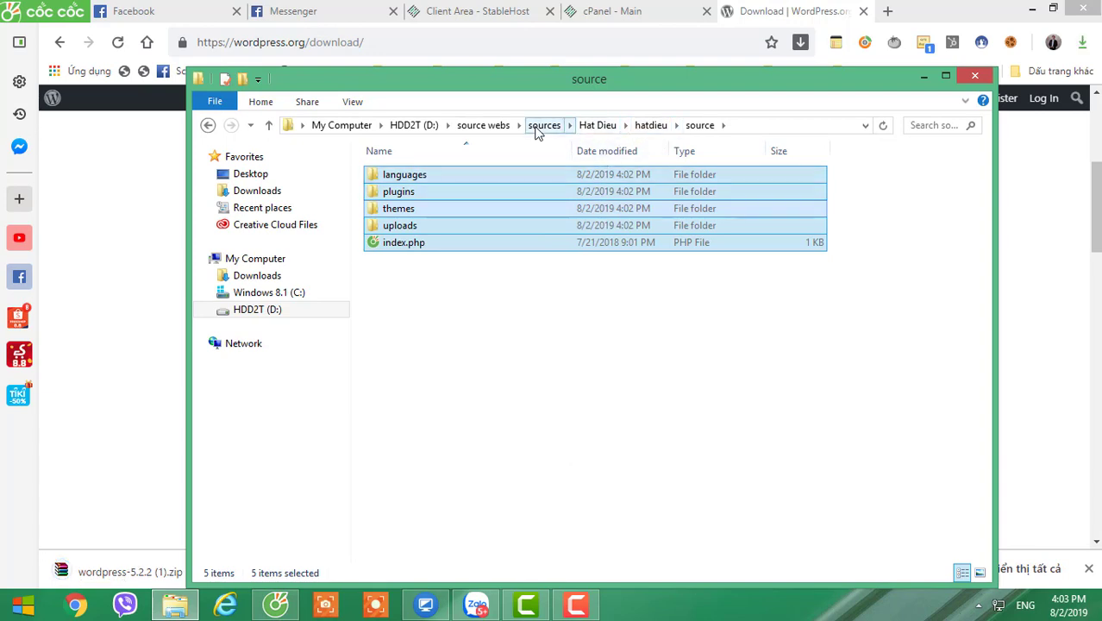
- In source webs\wordpress, permanently delete the duplicate wordpress-5.2.2 (1).zip
click(544, 126)
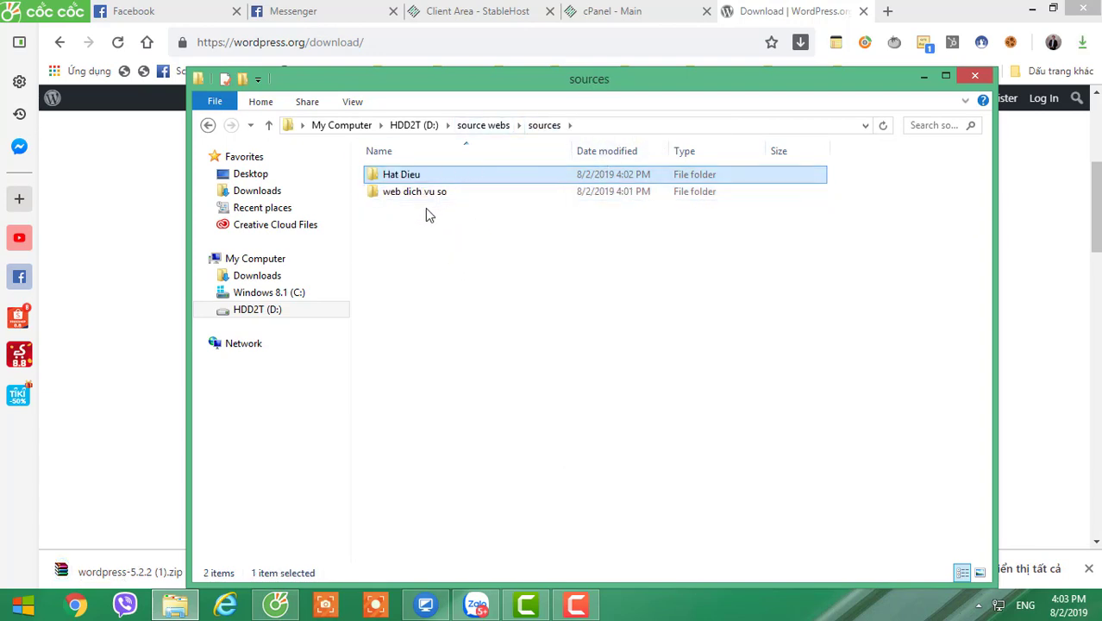
click(482, 126)
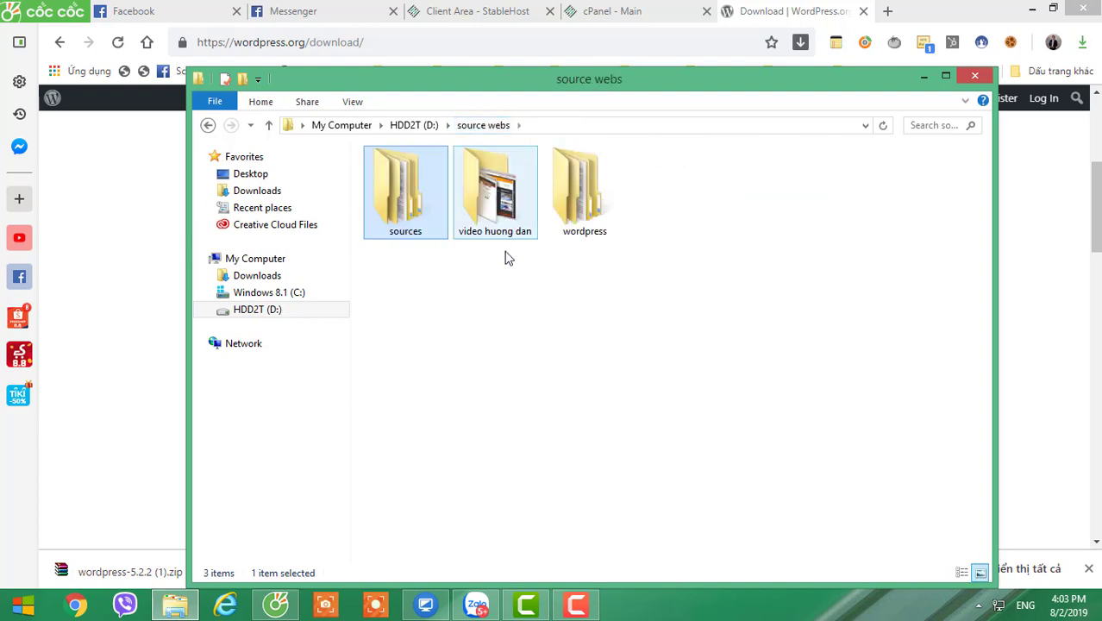
double_click(576, 211)
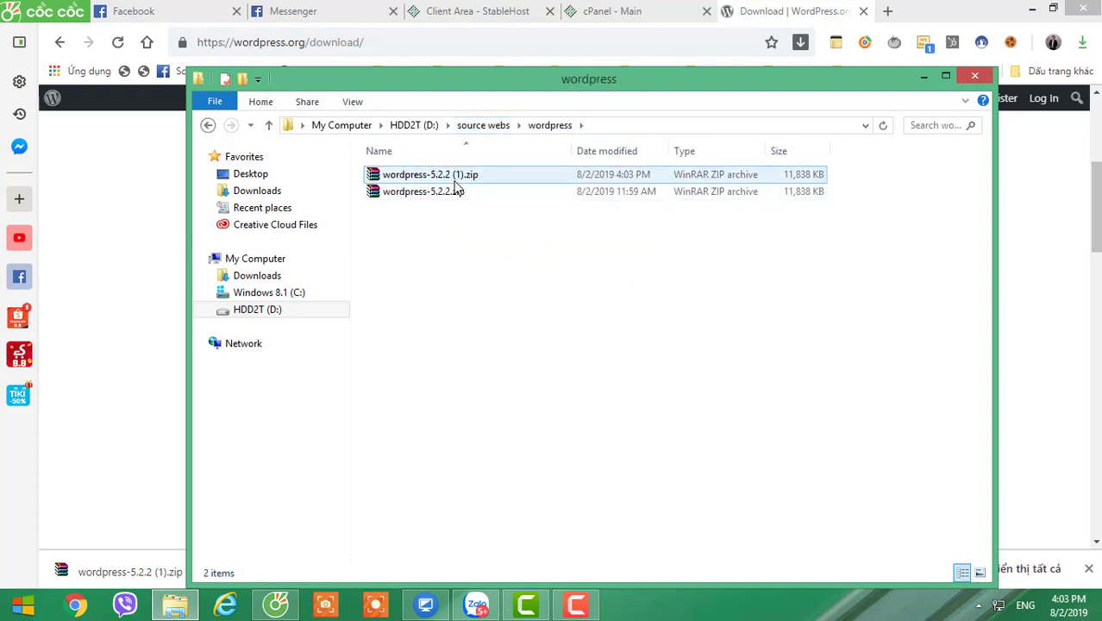
click(474, 176)
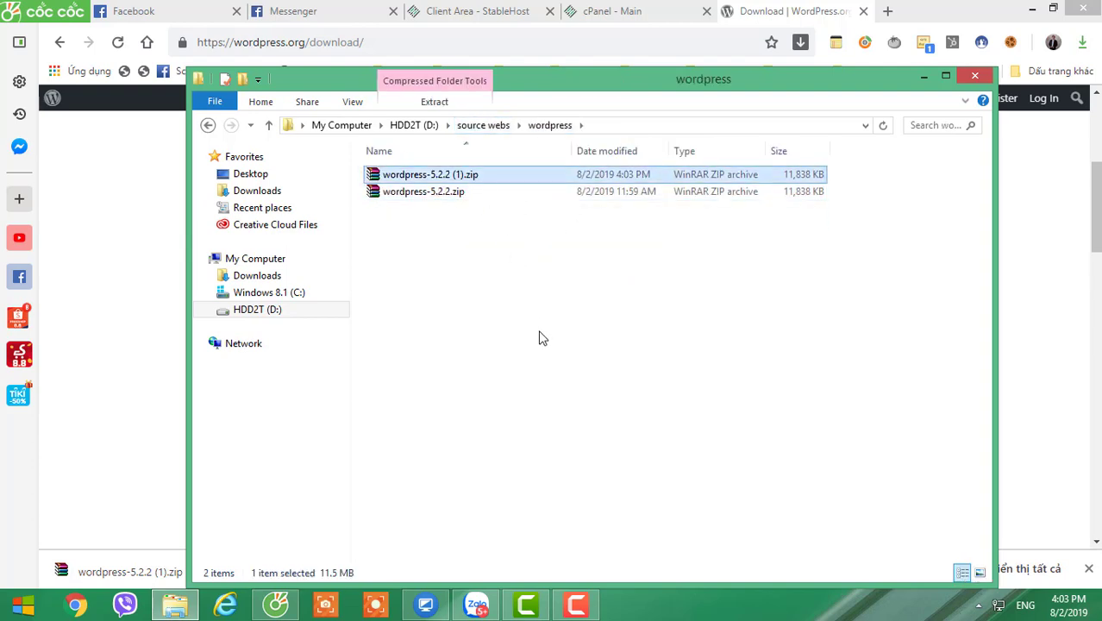
key(shift+Delete)
key(Return)
- Extract wordpress-5.2.2.zip here and open the resulting wordpress folder
right_click(462, 247)
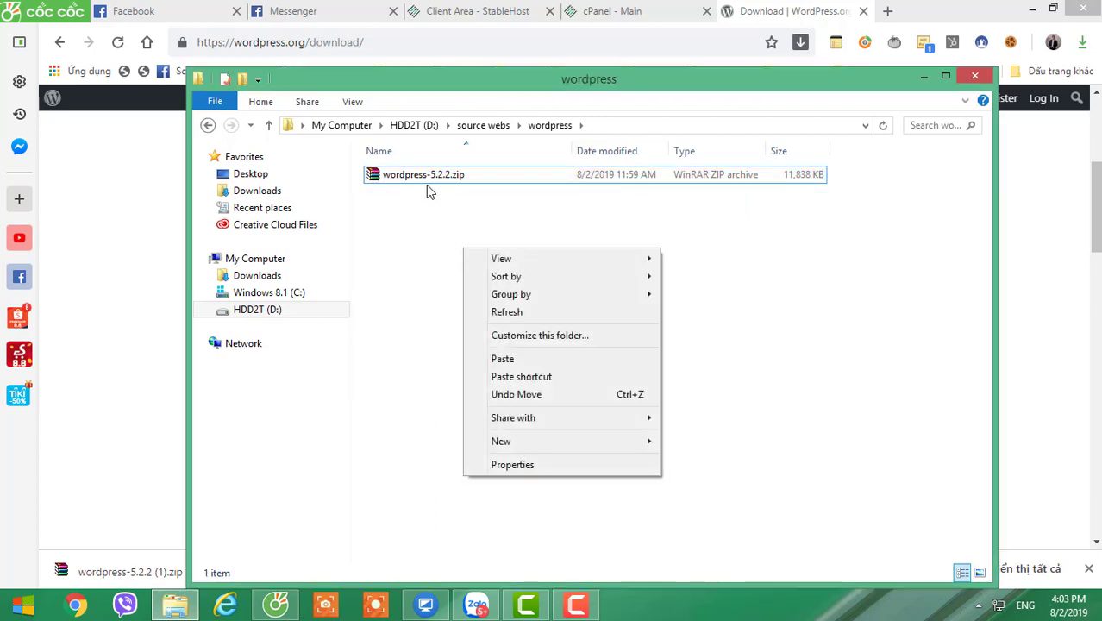
right_click(379, 179)
click(476, 247)
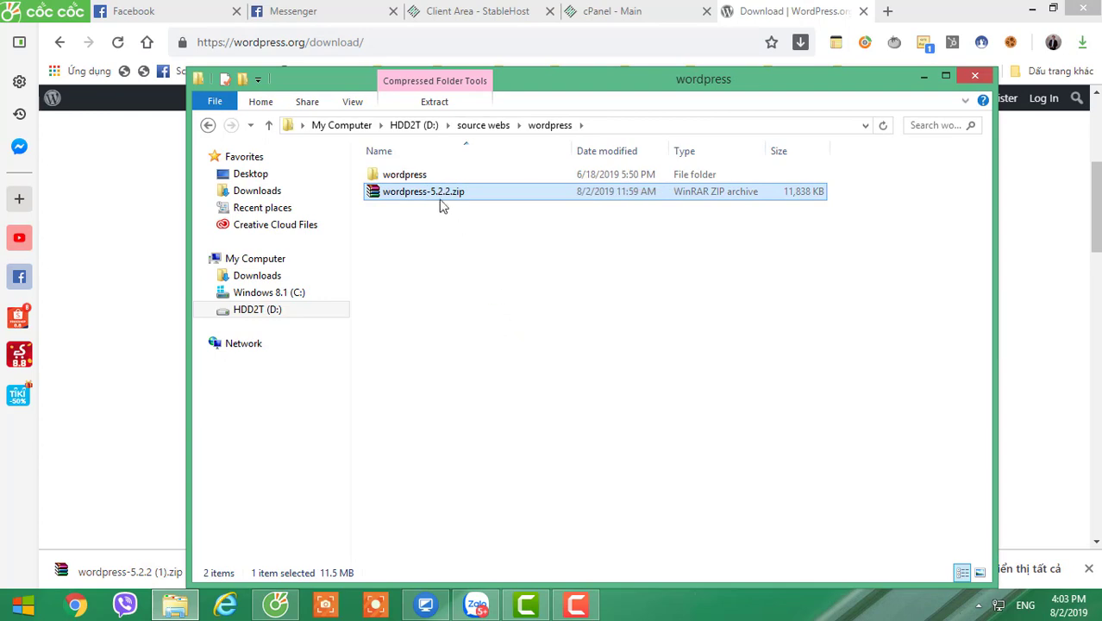
double_click(420, 178)
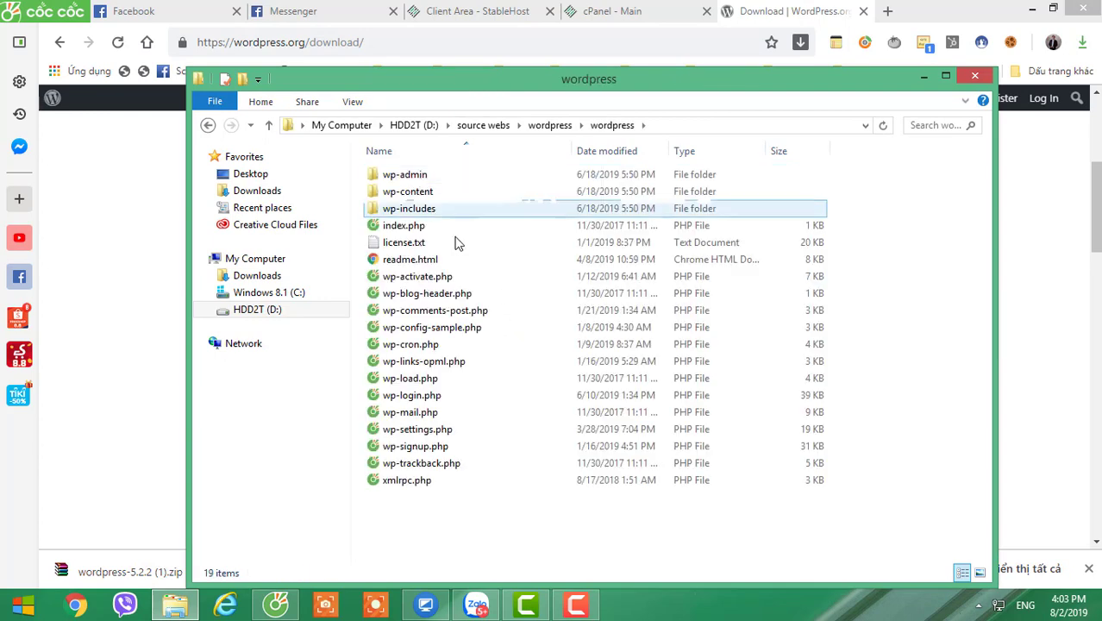
- Paste languages, plugins, themes, uploads and index.php into wp-content, replacing the same-named files
click(420, 192)
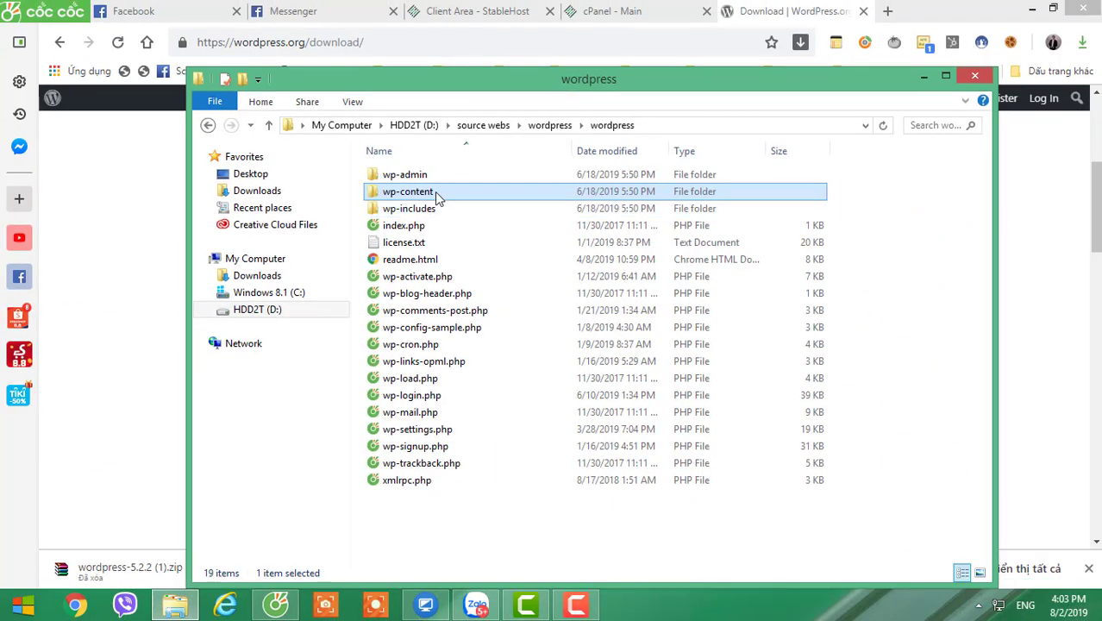
double_click(414, 196)
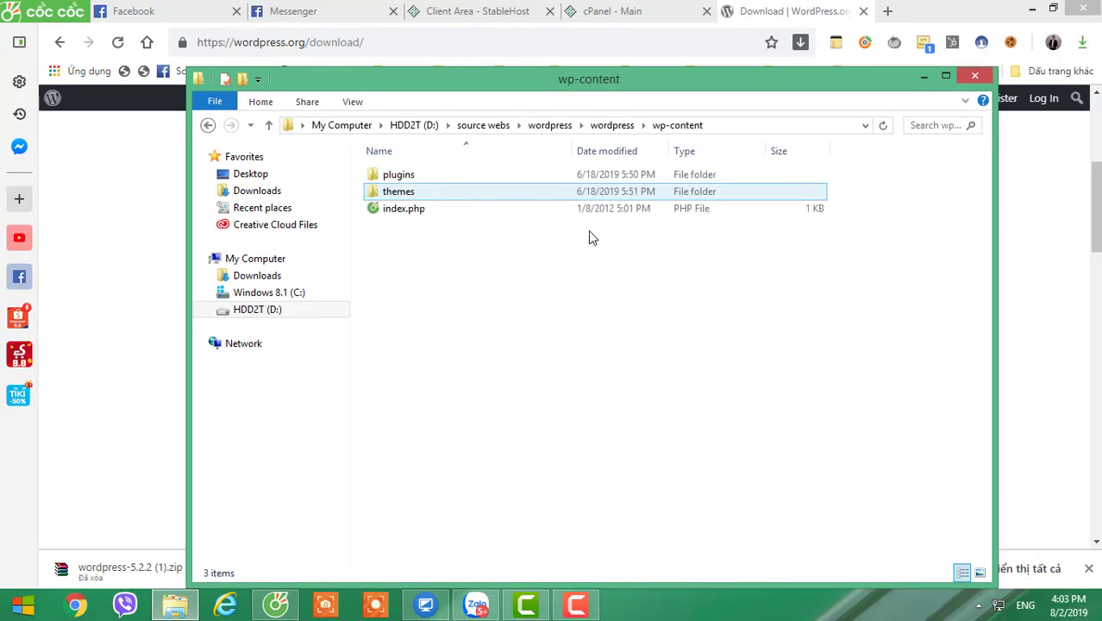
right_click(496, 293)
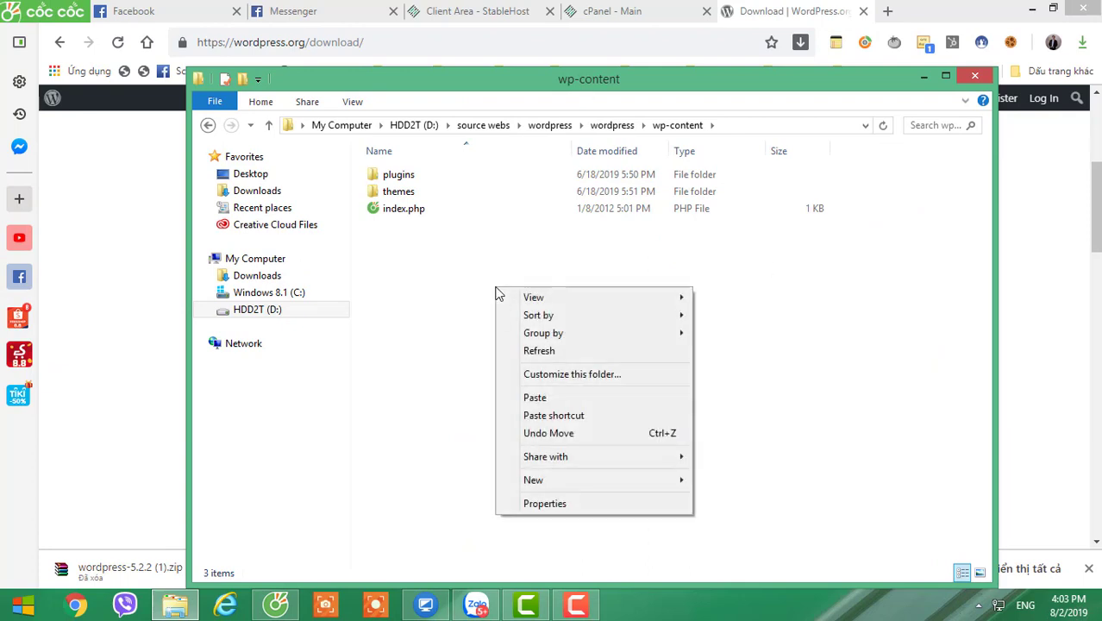
click(552, 400)
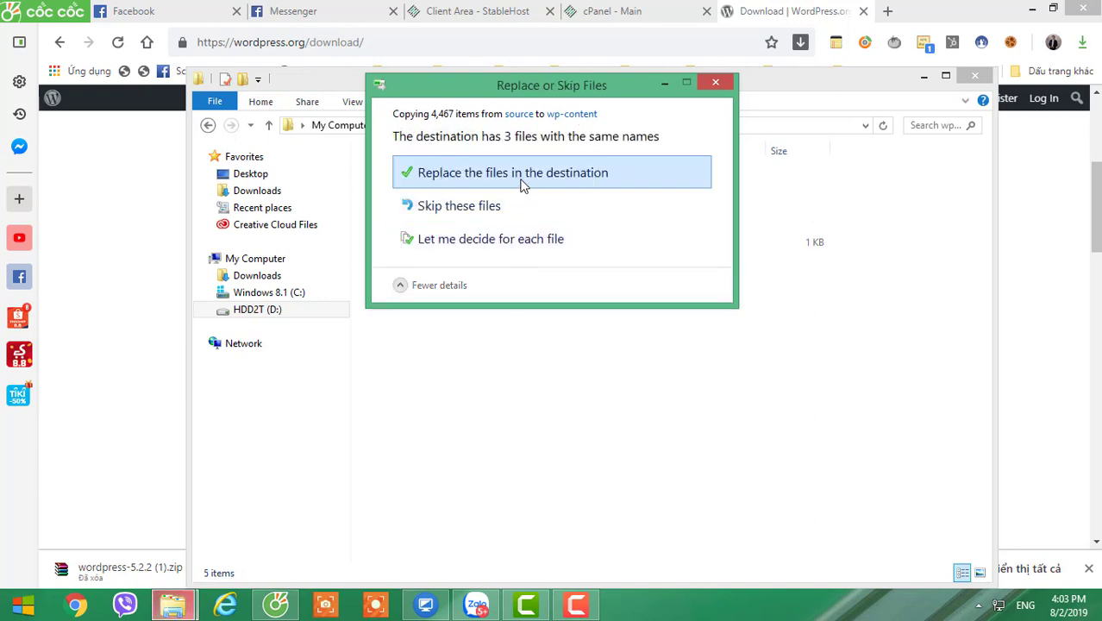
click(521, 185)
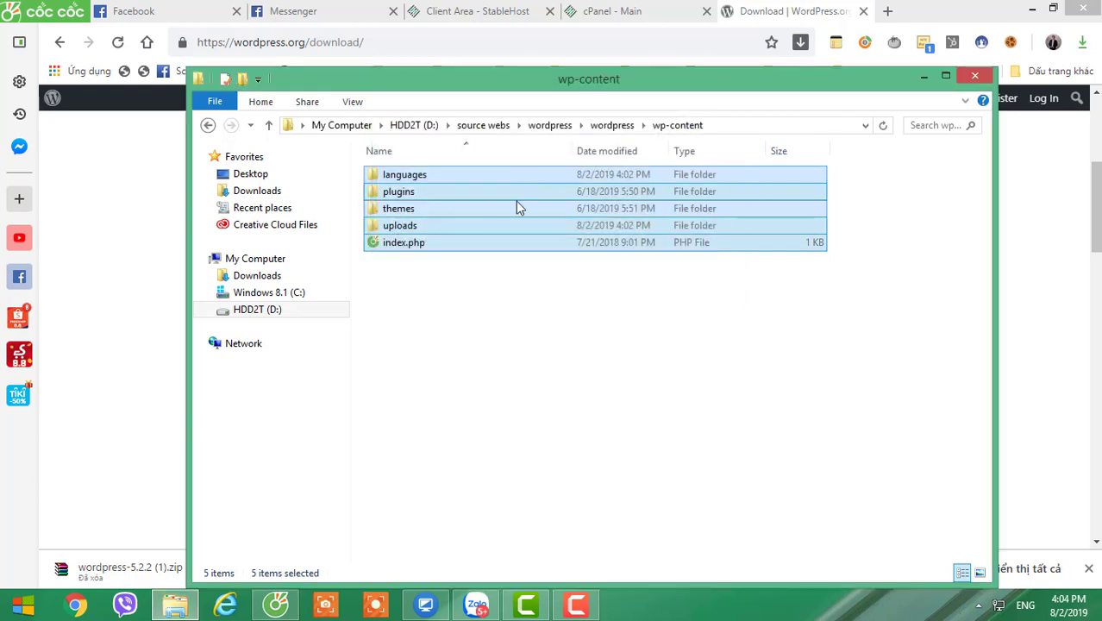
click(610, 126)
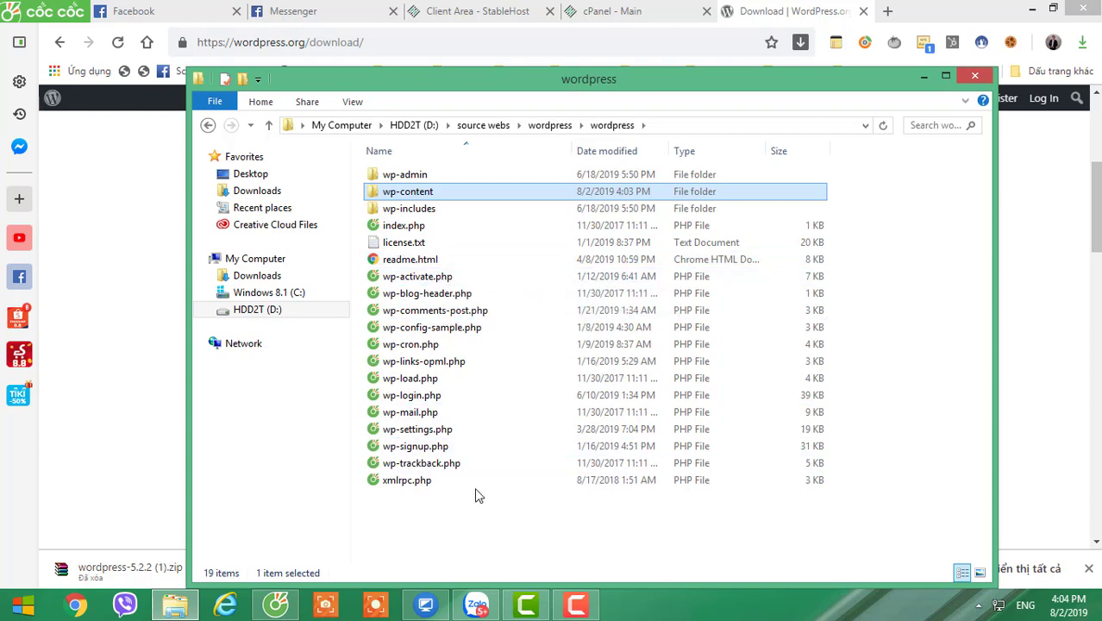
- Select all 19 WordPress items, check their size, and pack them into wordpress.zip in ZIP format
drag(479, 496, 365, 169)
right_click(397, 243)
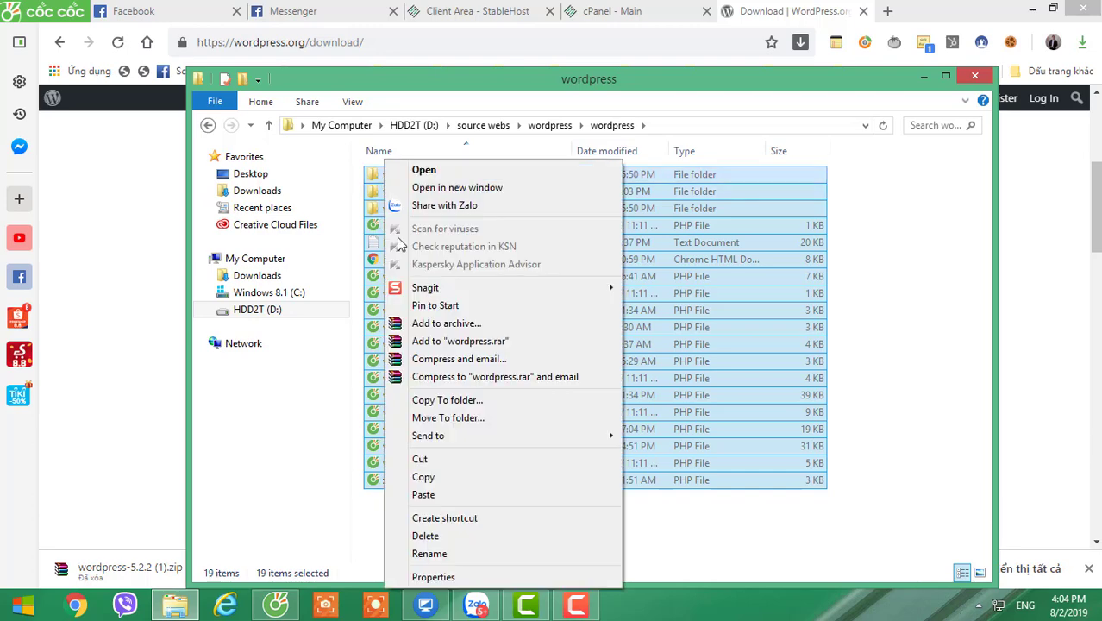
click(485, 577)
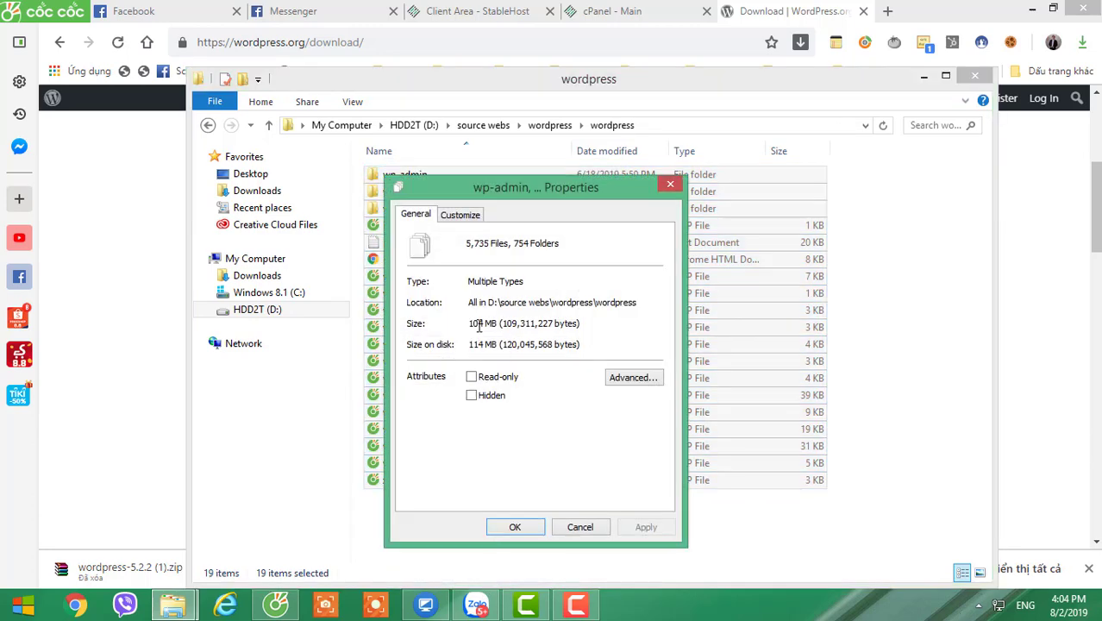
click(580, 527)
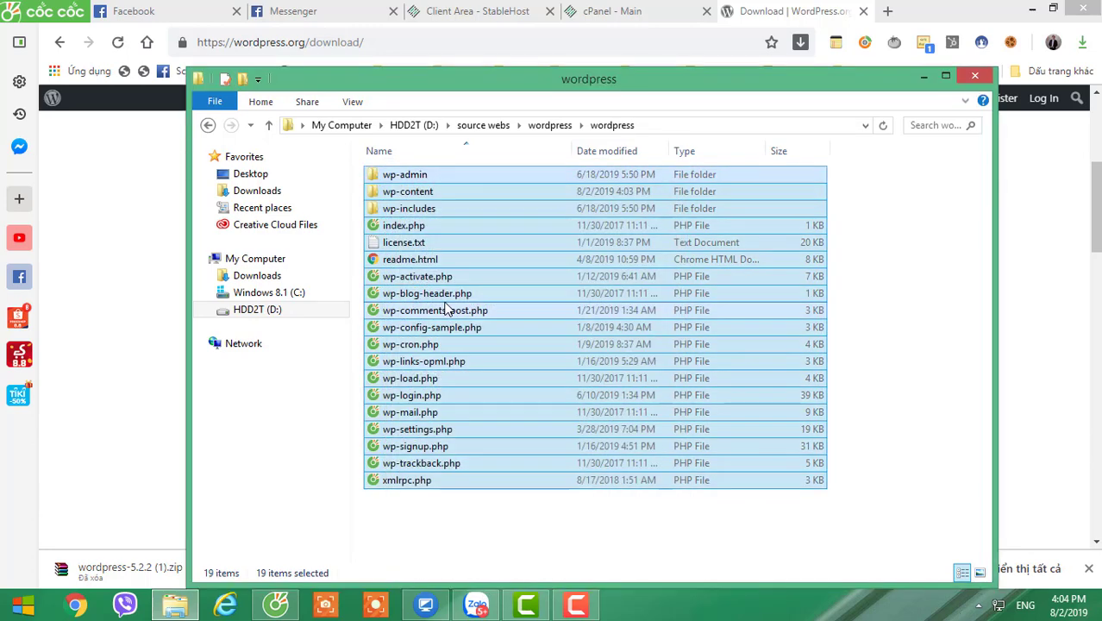
right_click(441, 213)
click(488, 341)
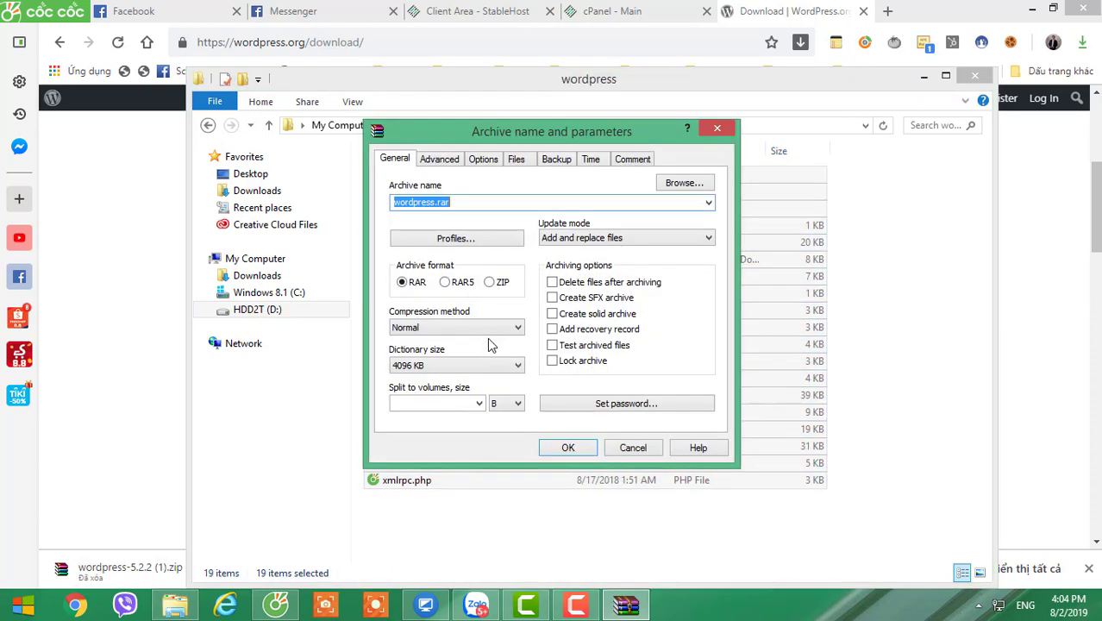
click(490, 282)
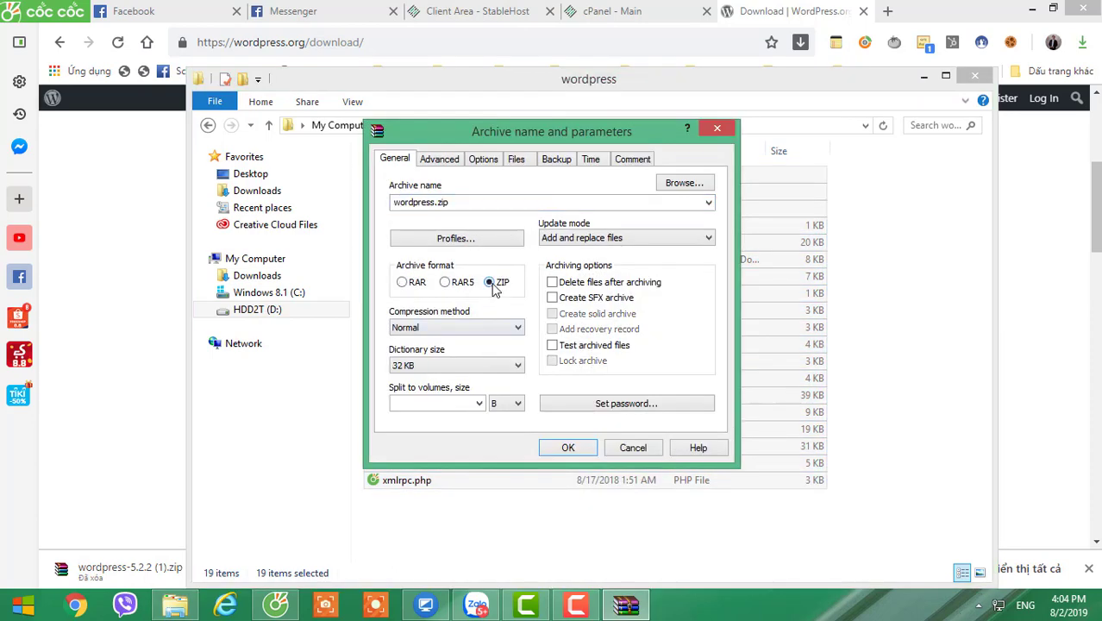
click(567, 448)
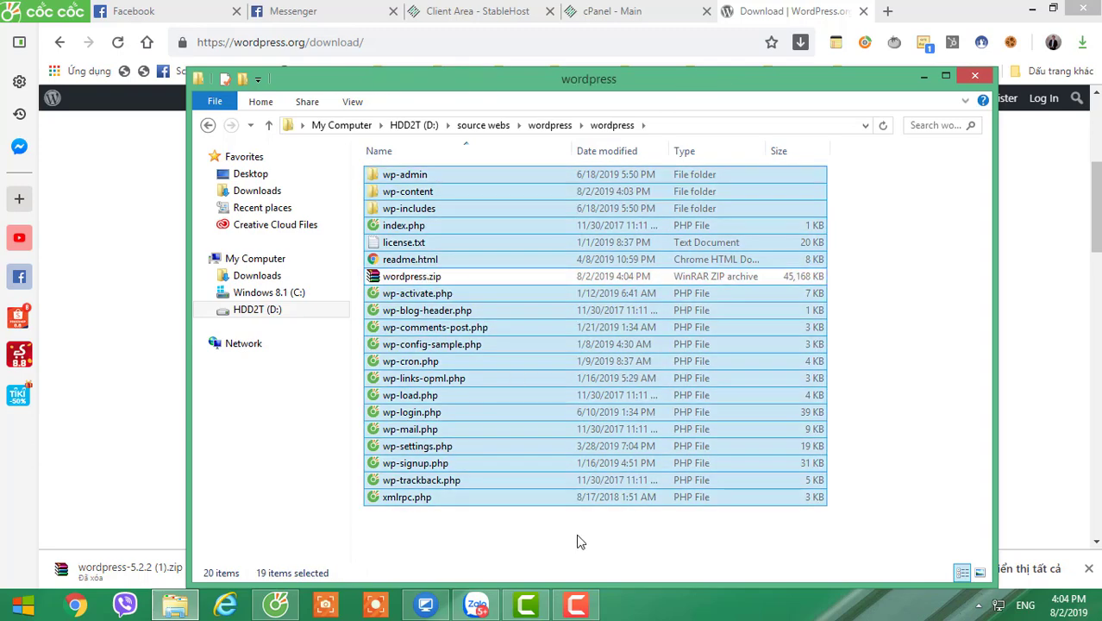
- Permanently delete the 19 original items, leaving only wordpress.zip
key(shift+Delete)
key(Return)
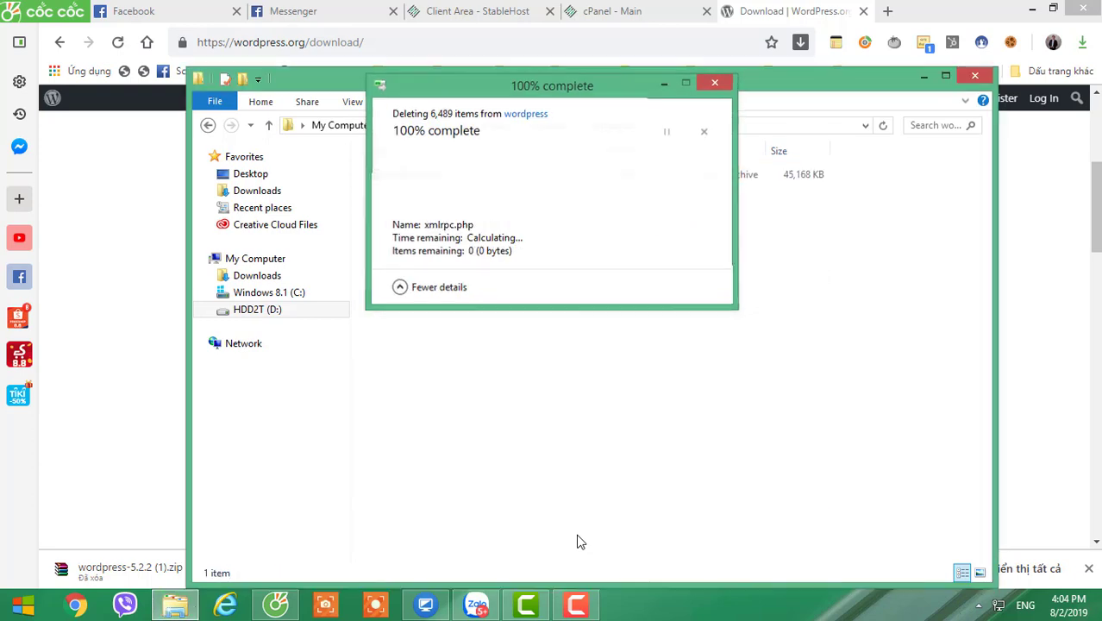
click(421, 177)
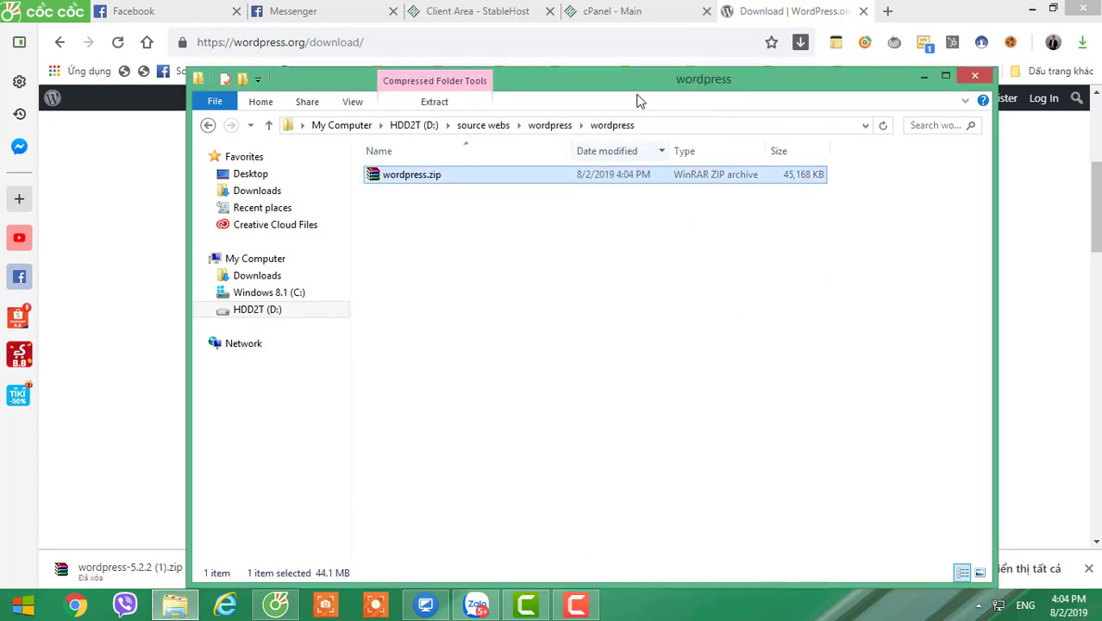
click(695, 12)
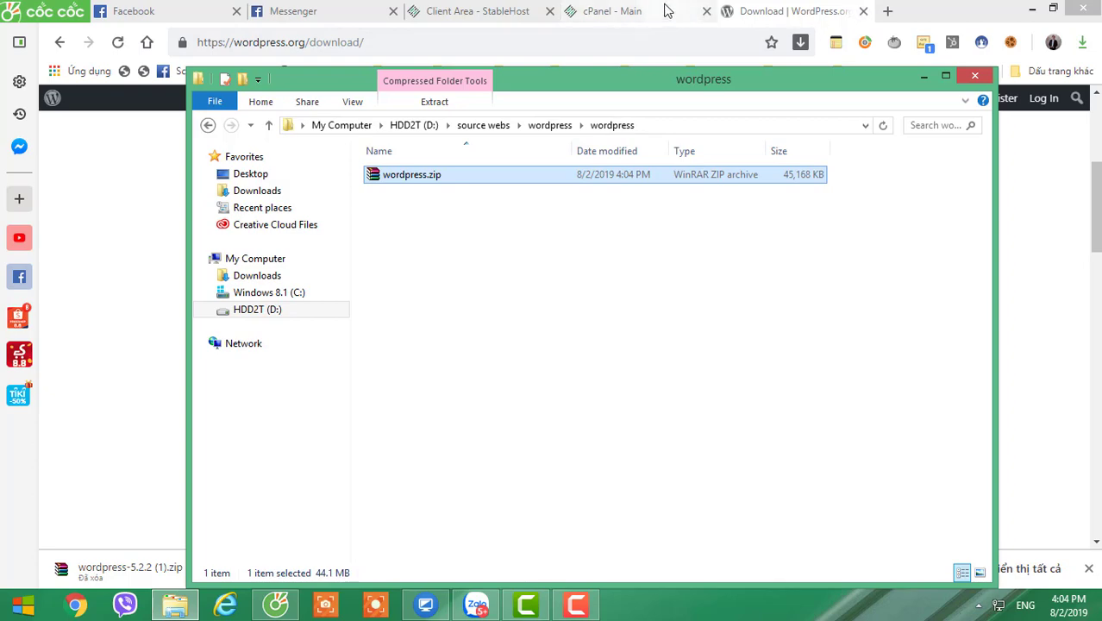
- Open the webgrouptuvan.tk folder in cPanel File Manager and go to its Upload page
click(863, 11)
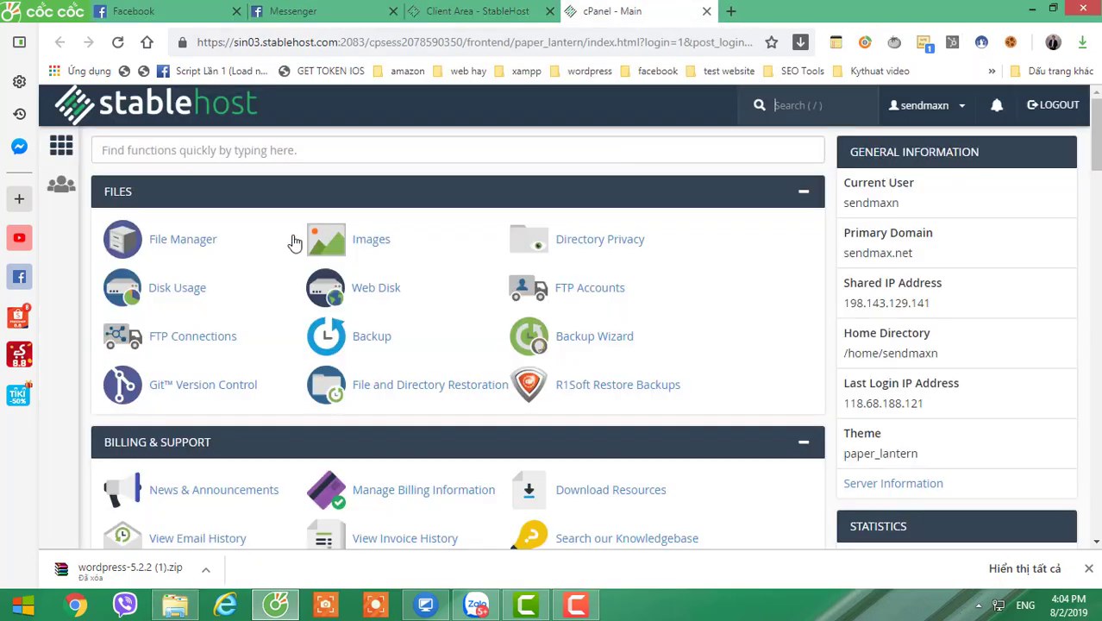
click(195, 242)
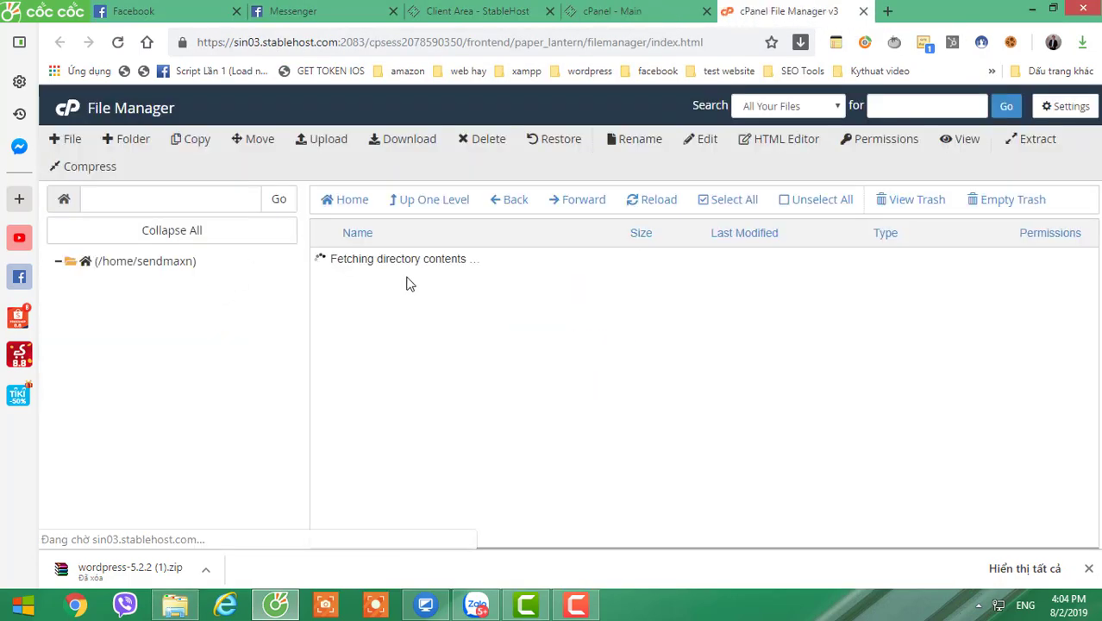
scroll(231, 448, down, 2)
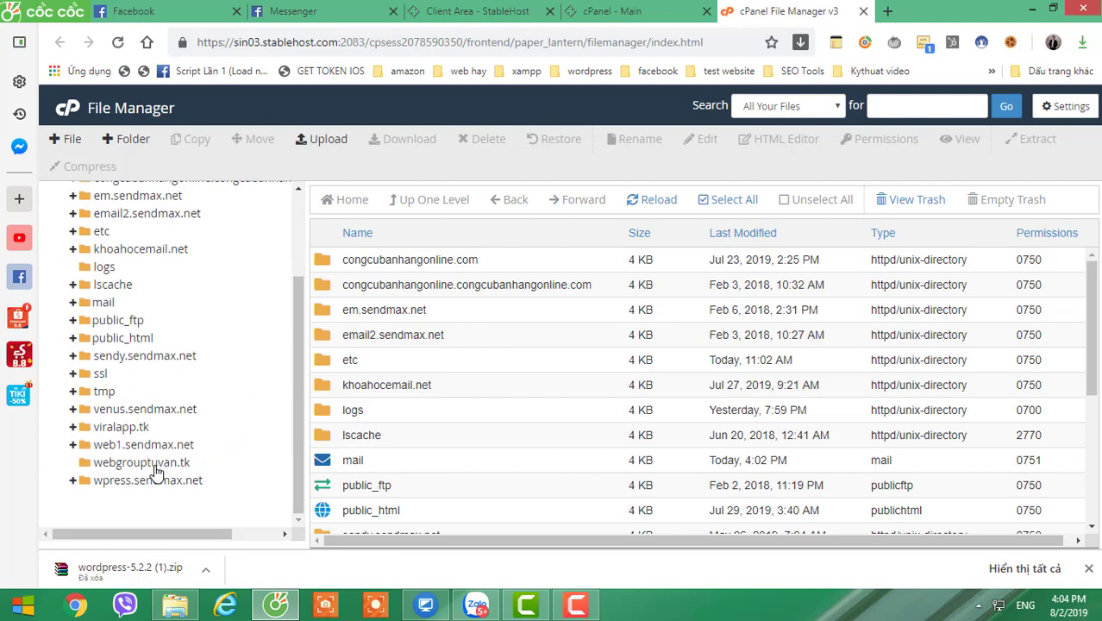
click(143, 463)
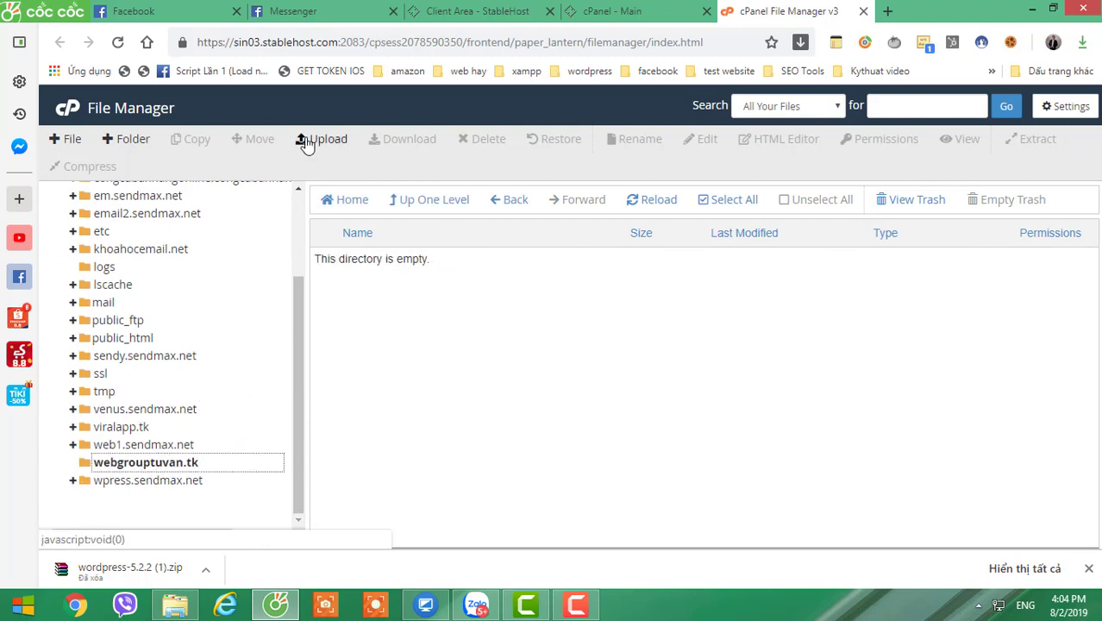
click(303, 140)
- Browse to source webs\wordpress\wordpress and upload wordpress.zip (44.11 MB)
click(571, 368)
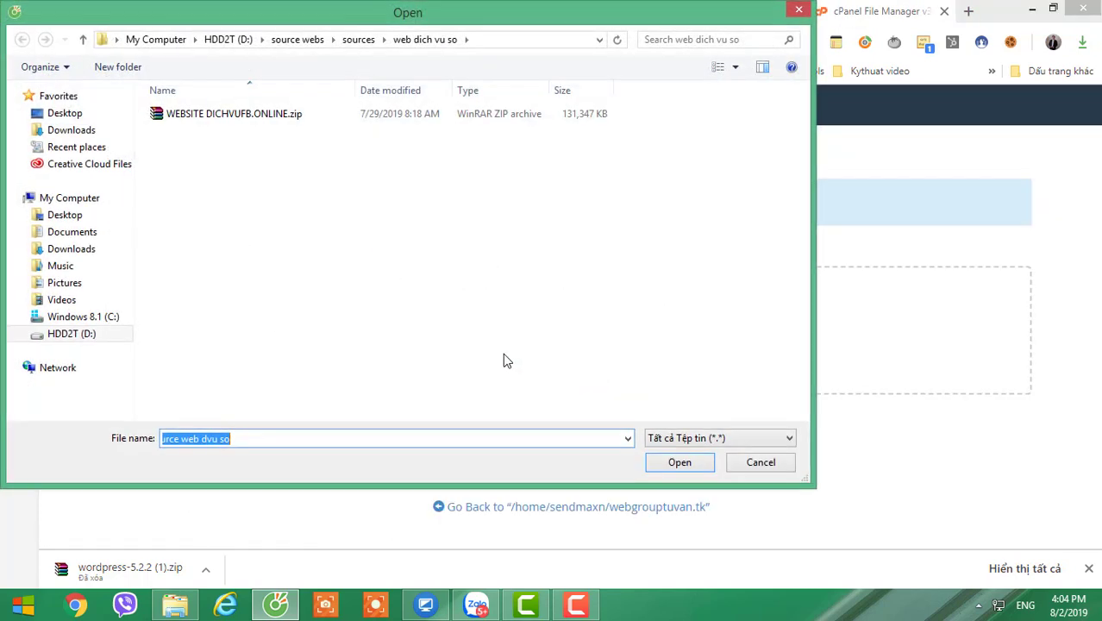
click(349, 43)
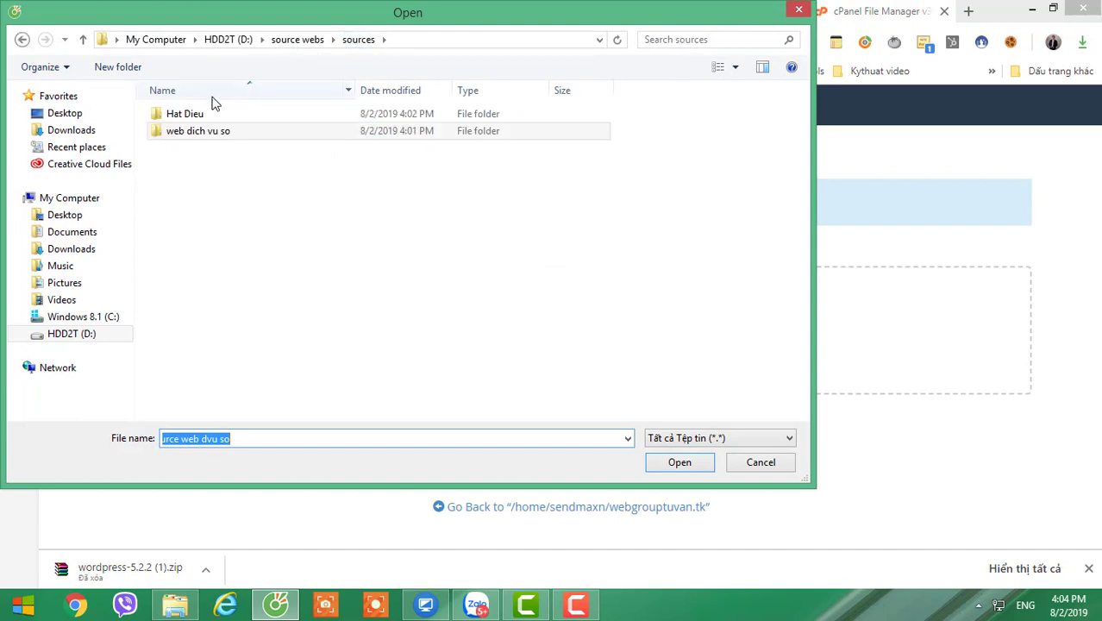
double_click(173, 114)
double_click(183, 120)
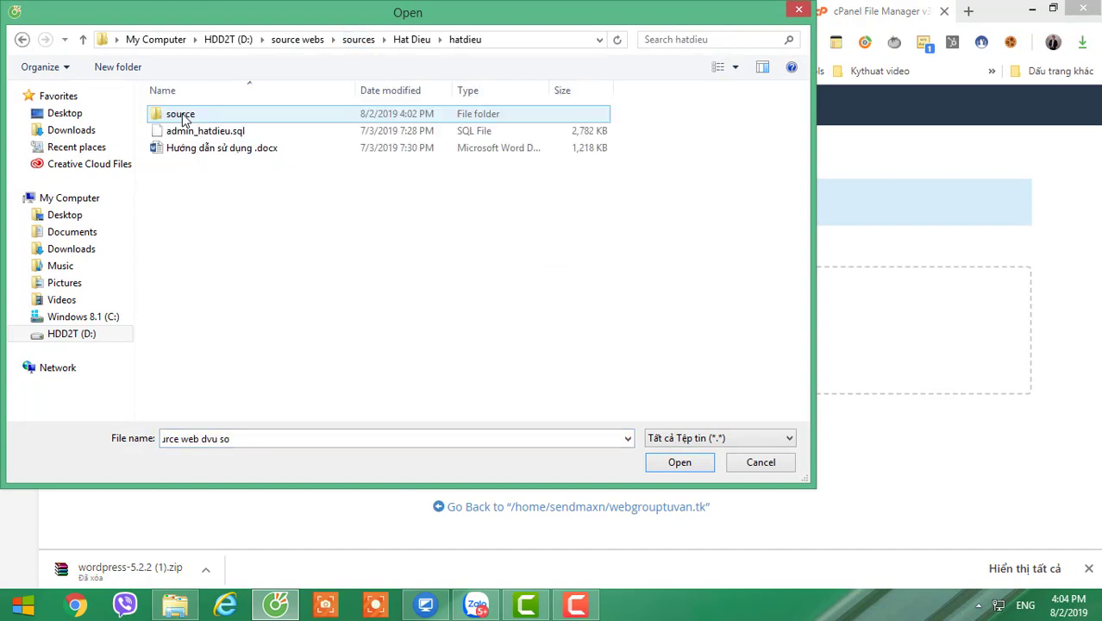
double_click(183, 119)
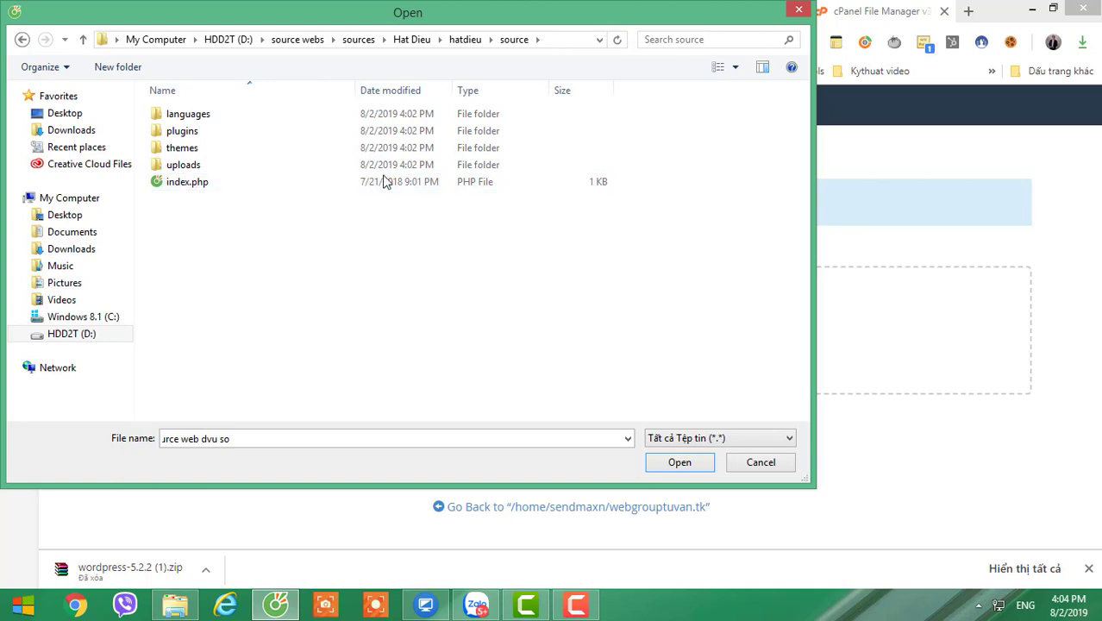
click(294, 38)
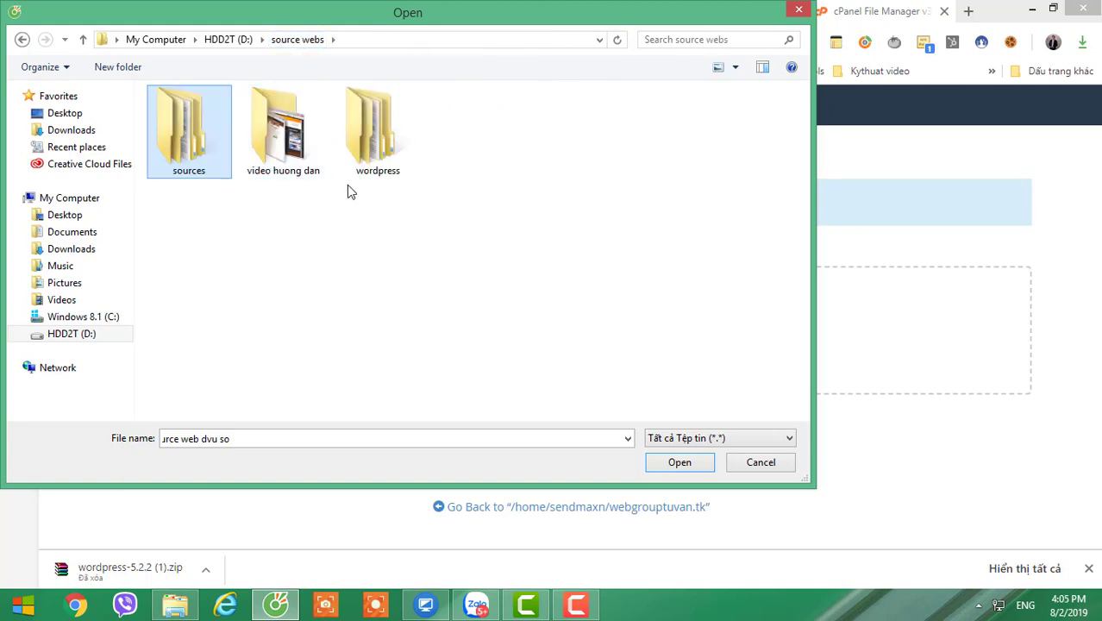
double_click(380, 147)
click(197, 118)
double_click(197, 118)
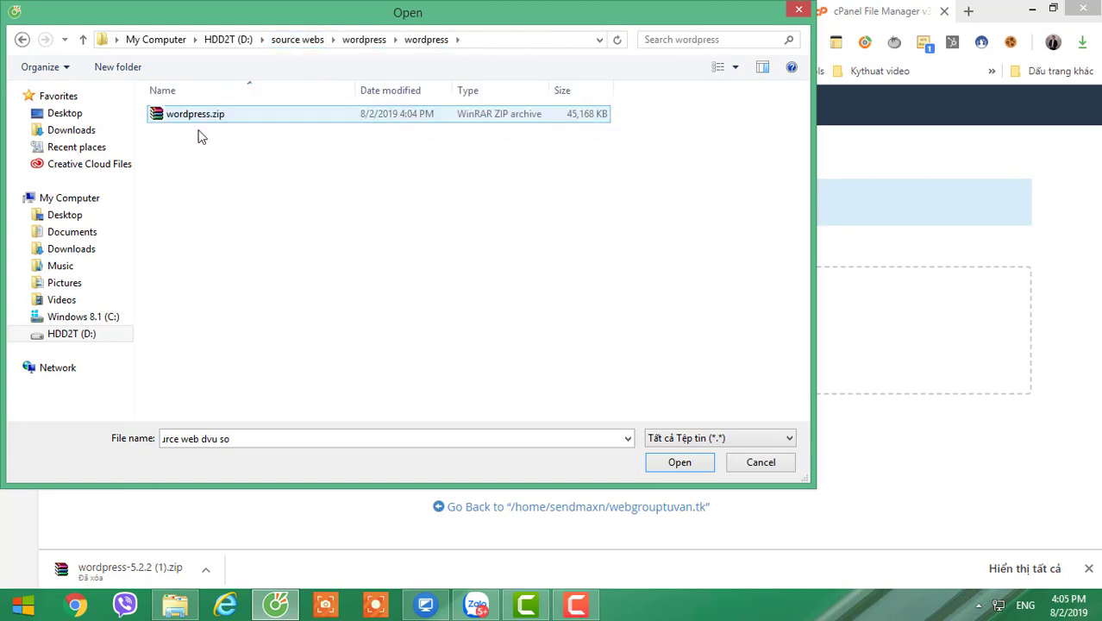
click(196, 118)
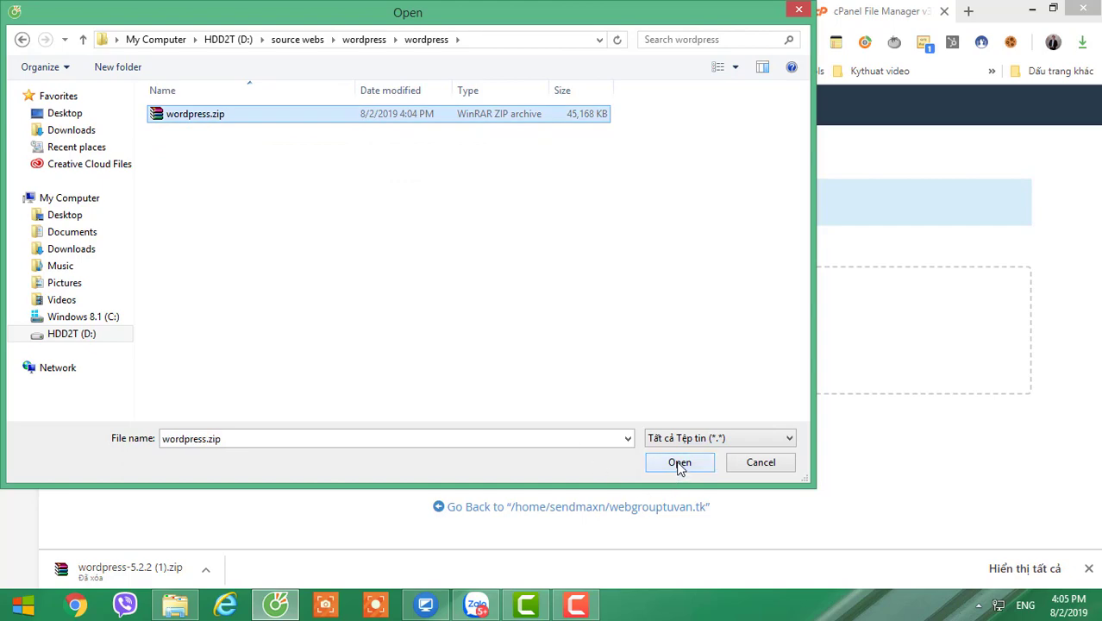
click(679, 463)
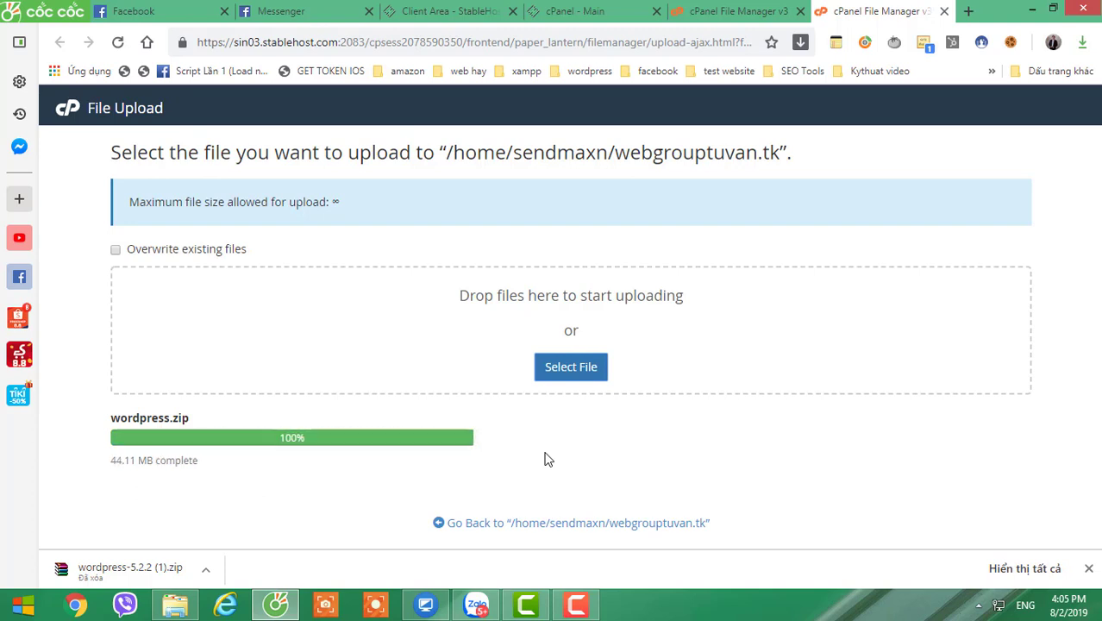
click(170, 460)
- Extract wordpress.zip into /webgrouptuvan.tk
click(533, 530)
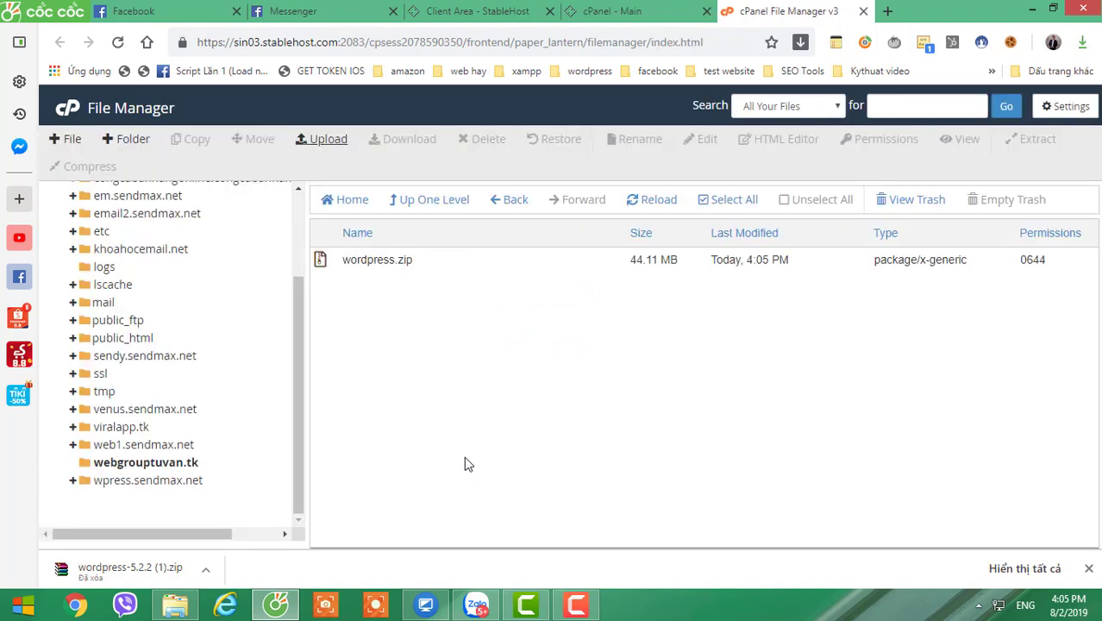
click(400, 259)
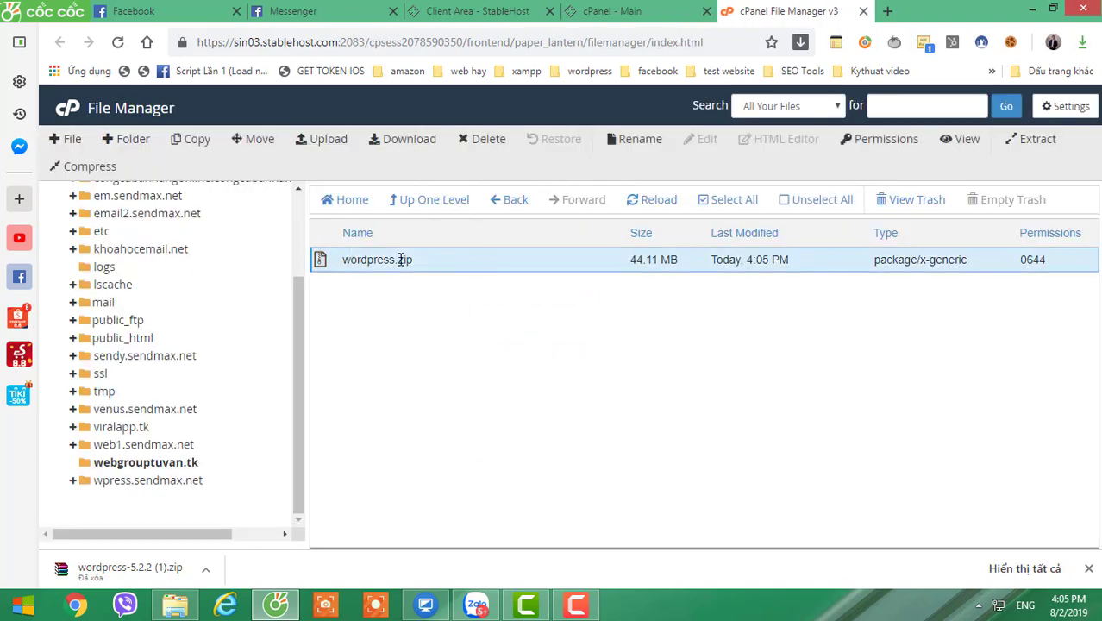
right_click(400, 259)
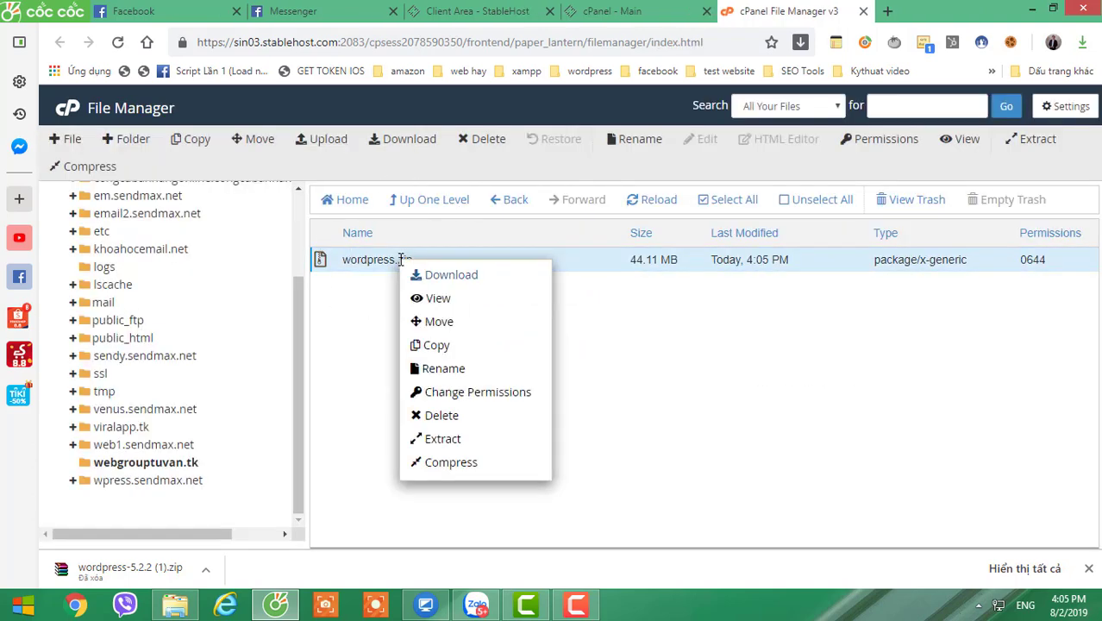
click(429, 438)
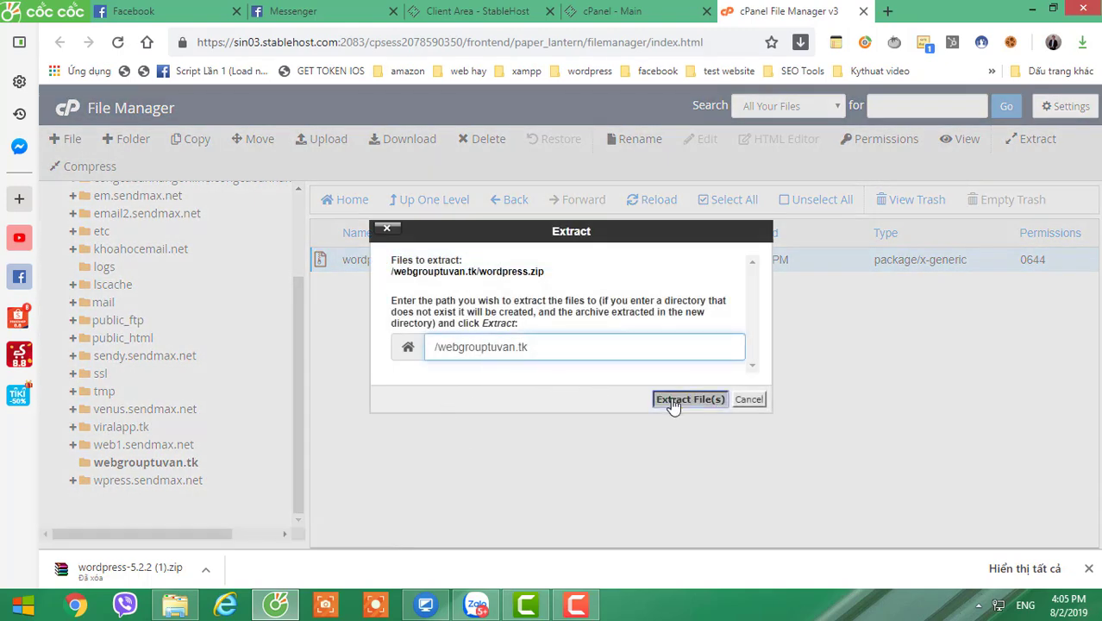
click(671, 399)
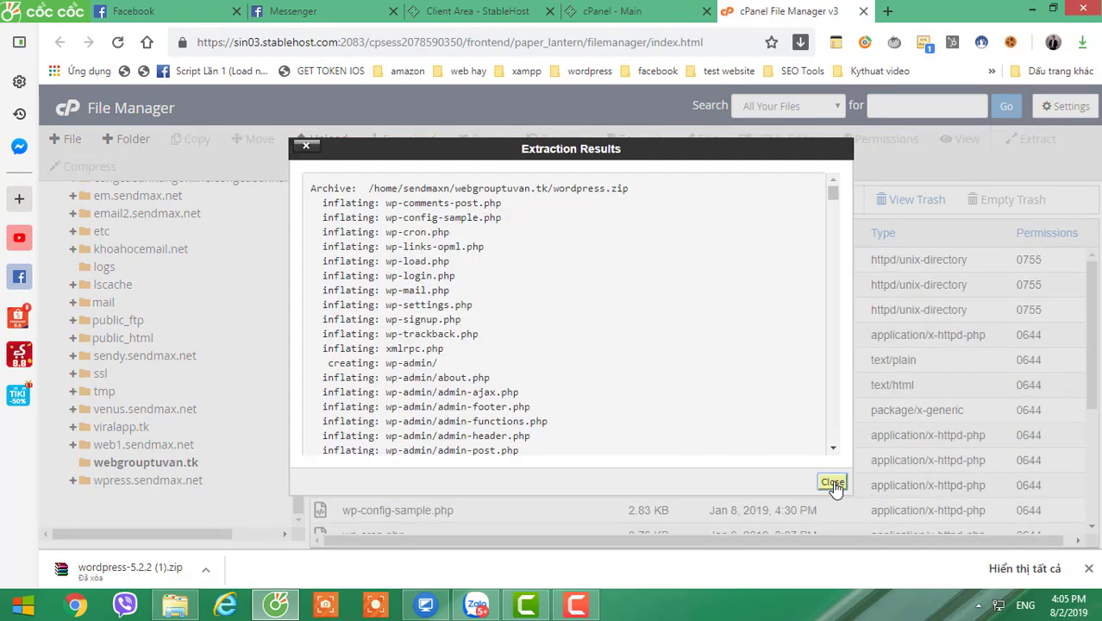
click(832, 483)
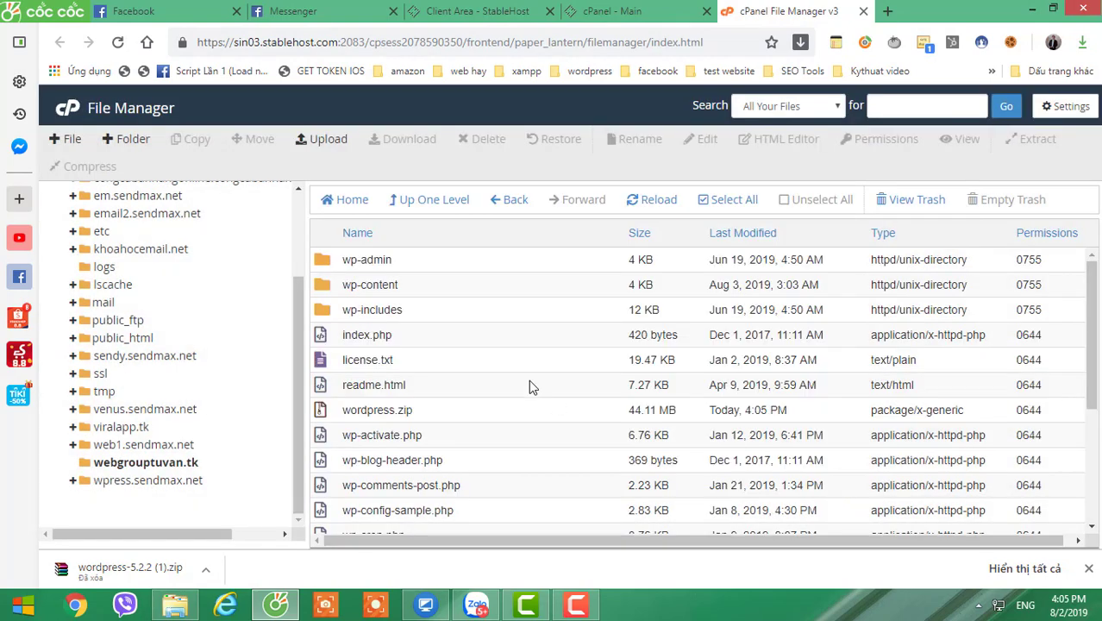
- Delete wordpress.zip permanently with 'Skip the trash' checked
click(390, 409)
click(479, 139)
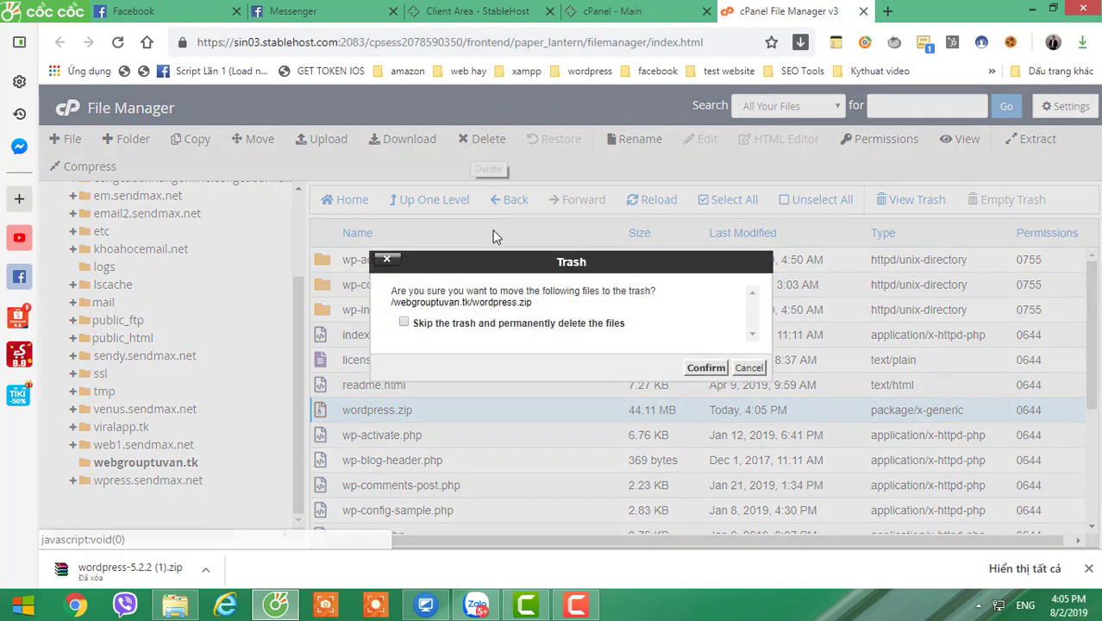
click(473, 326)
click(707, 370)
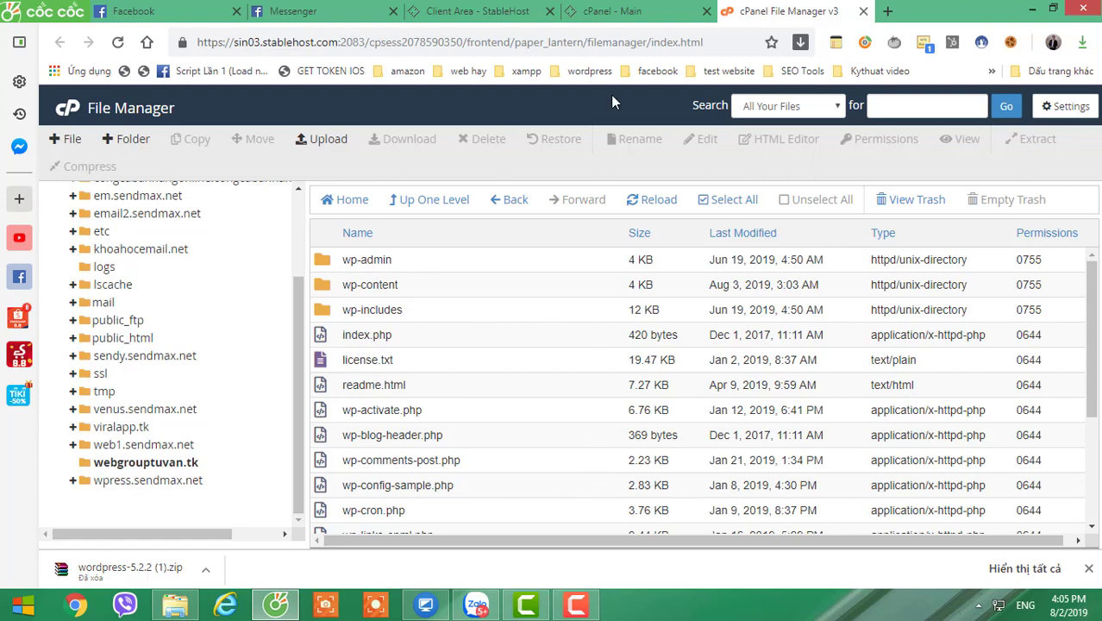
click(887, 12)
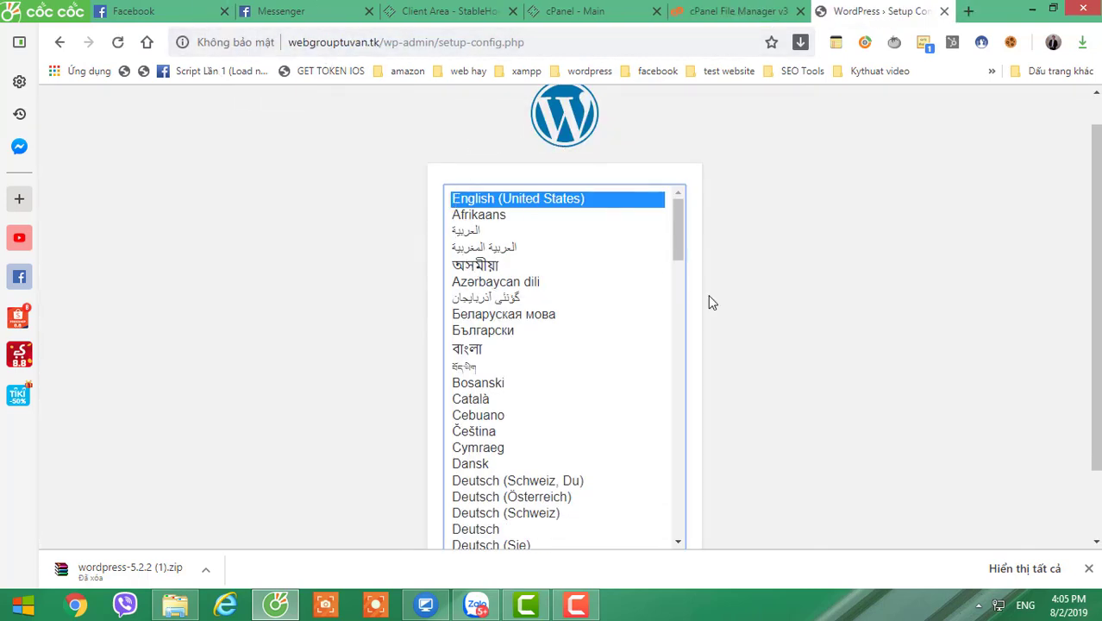
- Continue the installer with English (United States) and review the list of required database details
scroll(725, 343, down, 1)
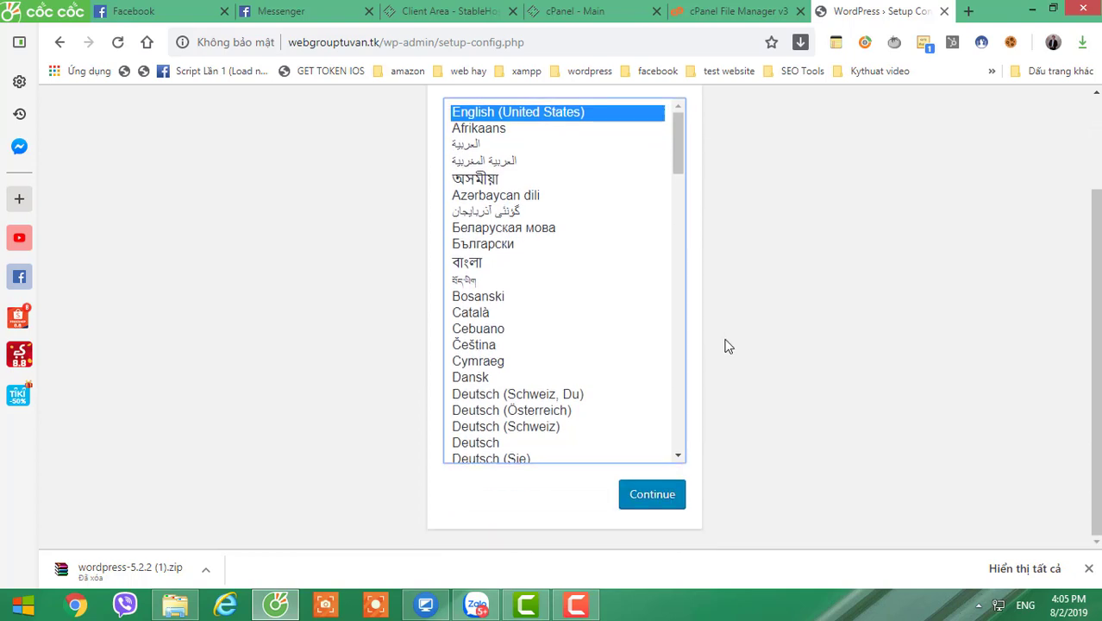
click(642, 499)
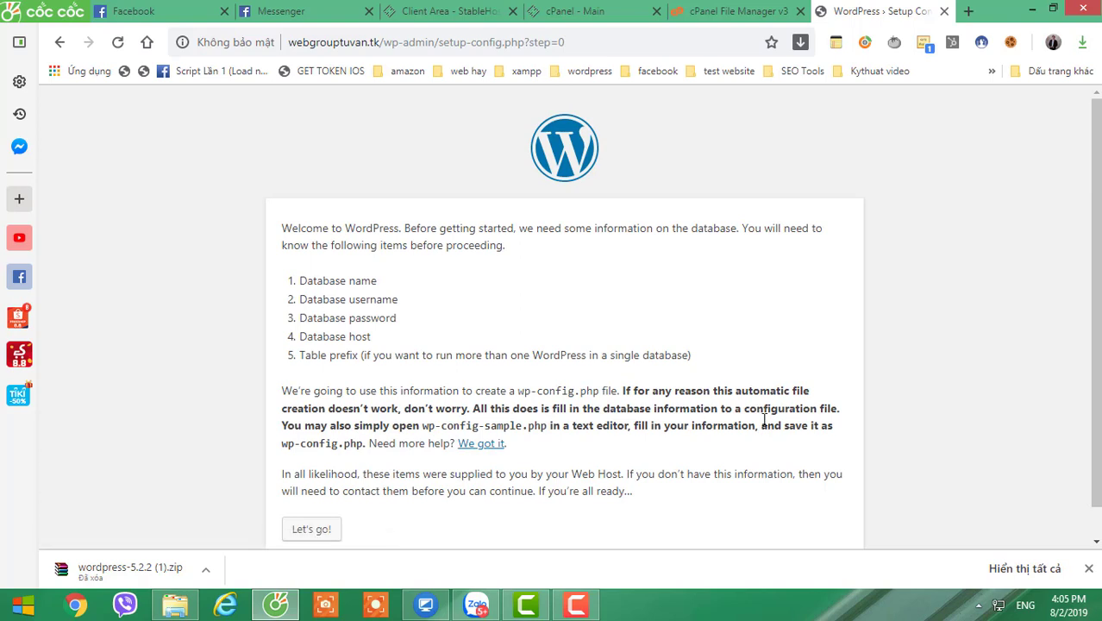
drag(308, 299, 398, 299)
drag(325, 318, 394, 318)
drag(330, 337, 369, 337)
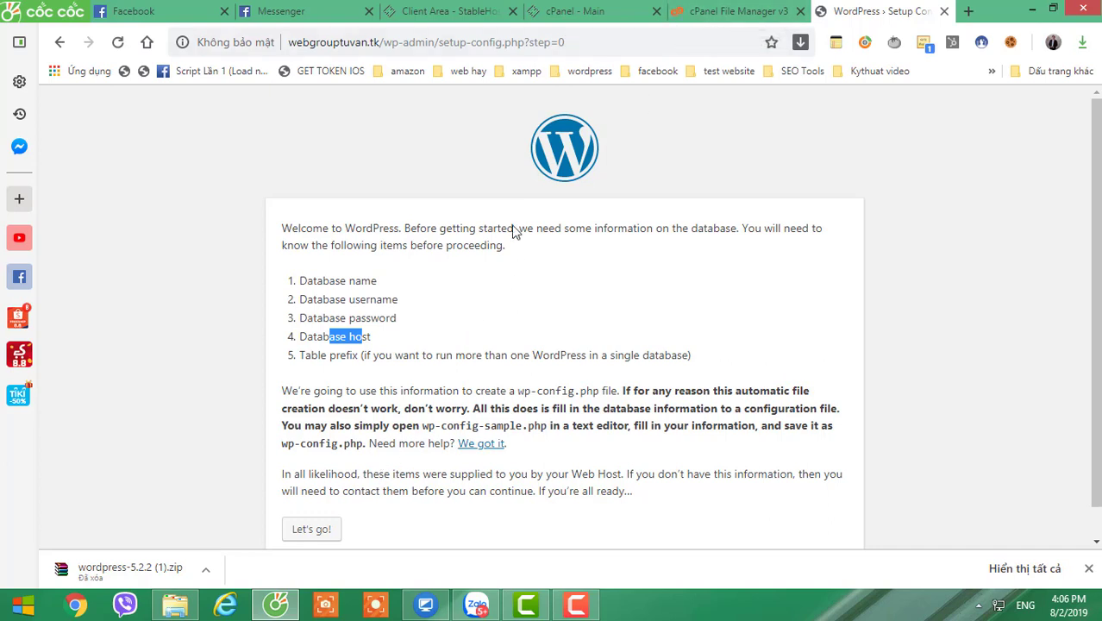
click(706, 15)
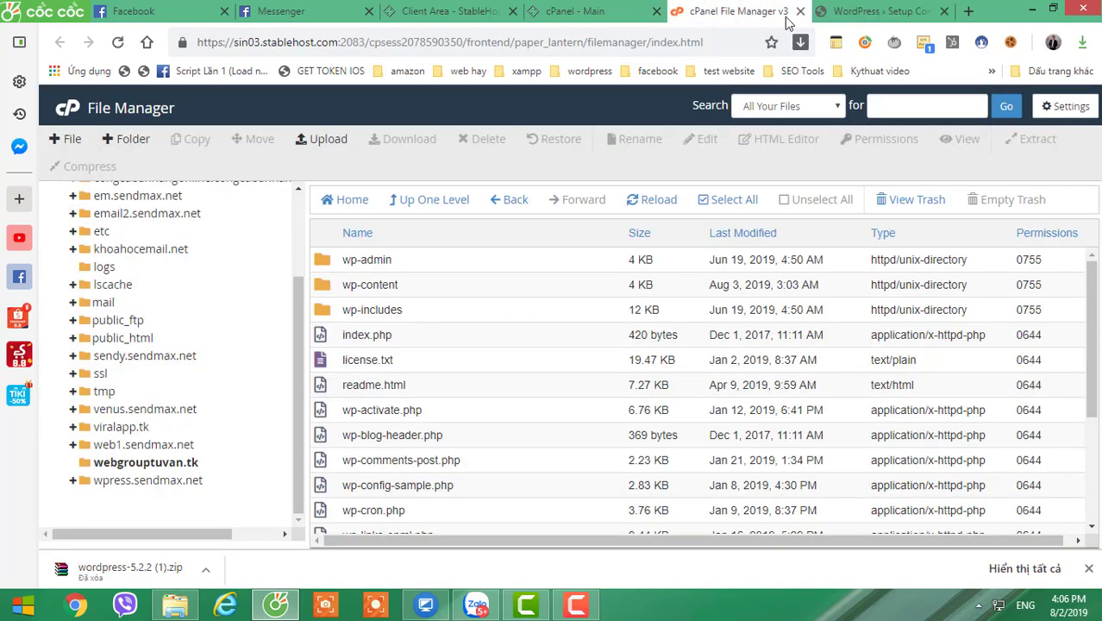
- Create a MySQL database named webgrouptuvan on the MySQL Databases page
click(800, 12)
click(604, 12)
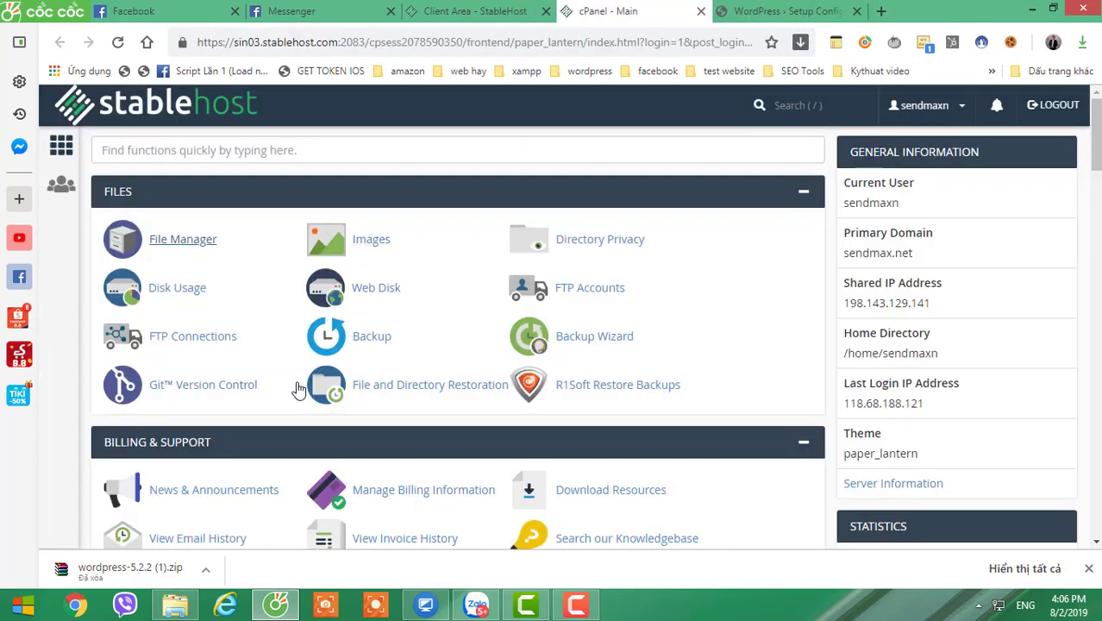
scroll(288, 397, down, 5)
click(401, 306)
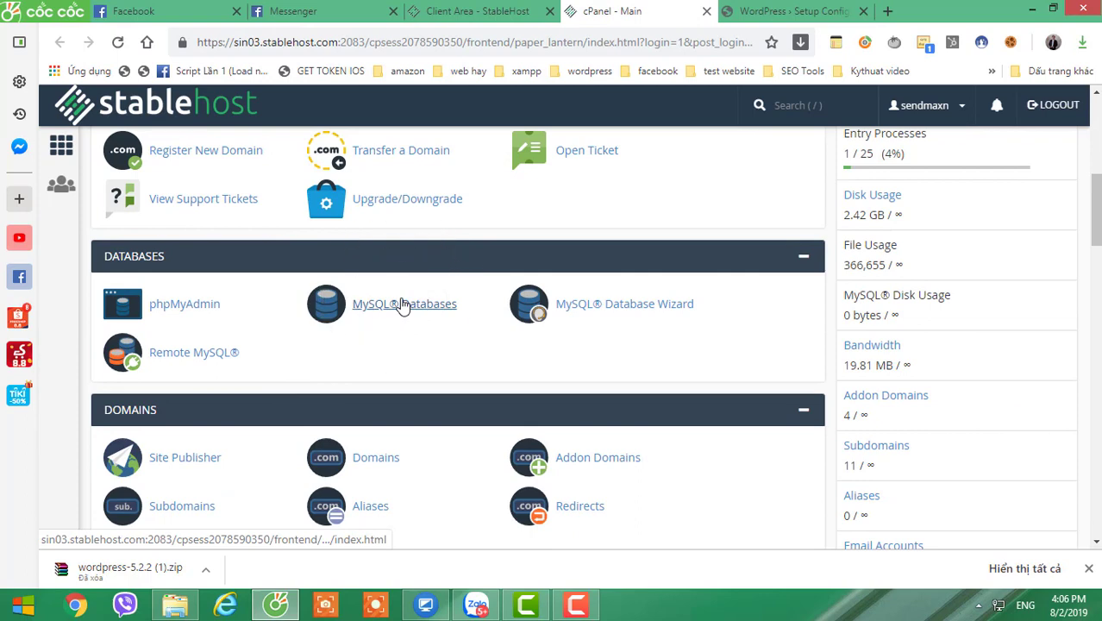
click(308, 348)
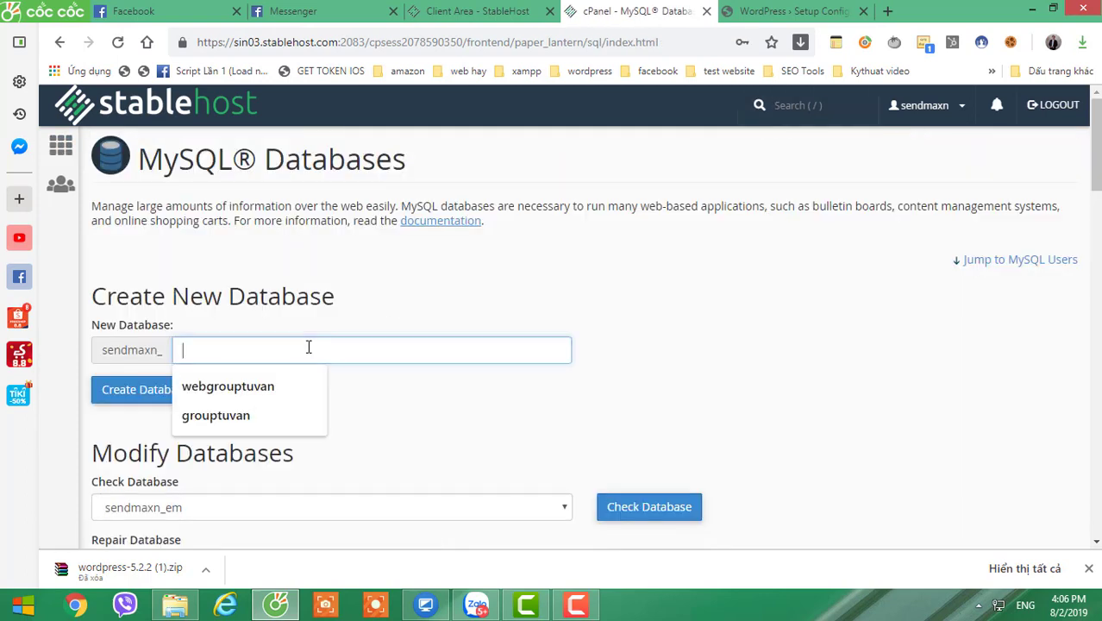
text(u)
key(BackSpace)
text(we)
click(270, 387)
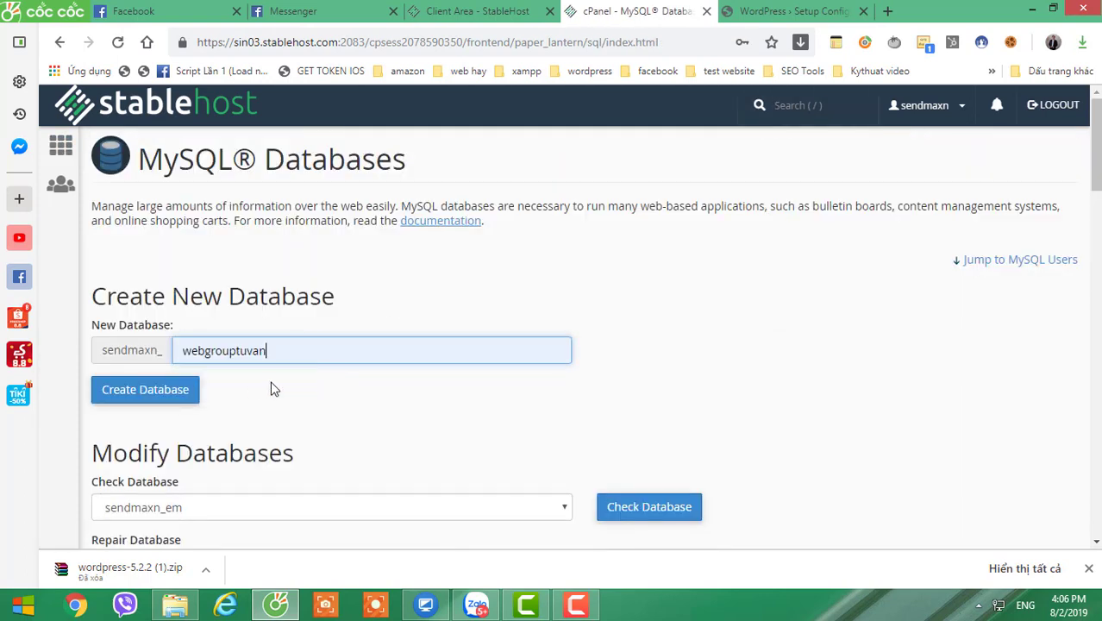
click(179, 386)
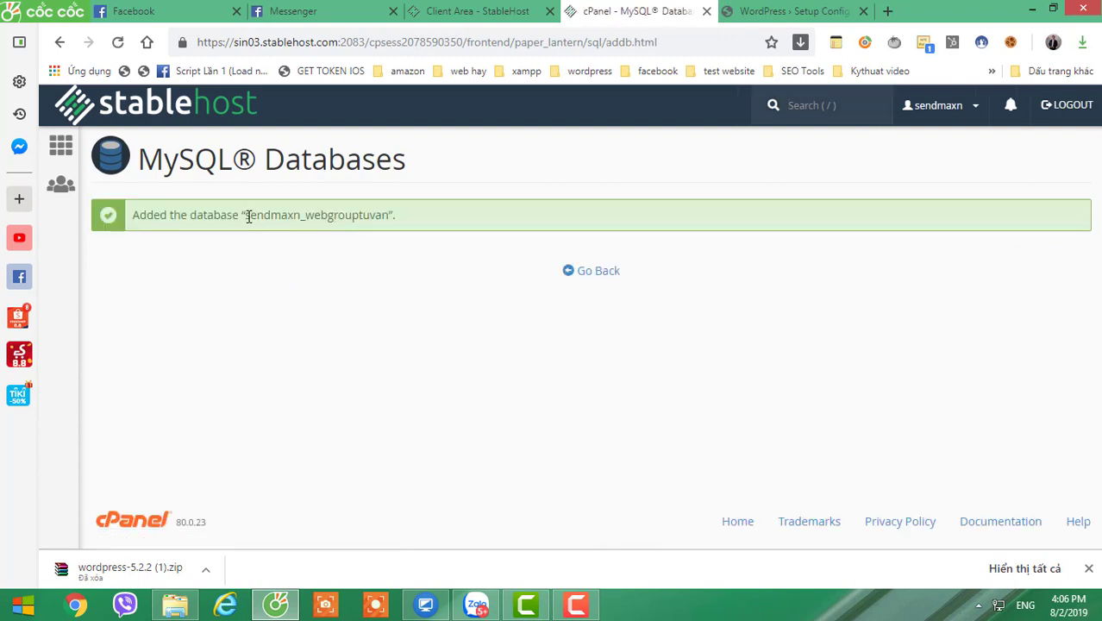
- Copy the prefixed database name into the WordPress installer's Database Name field
drag(247, 216, 383, 223)
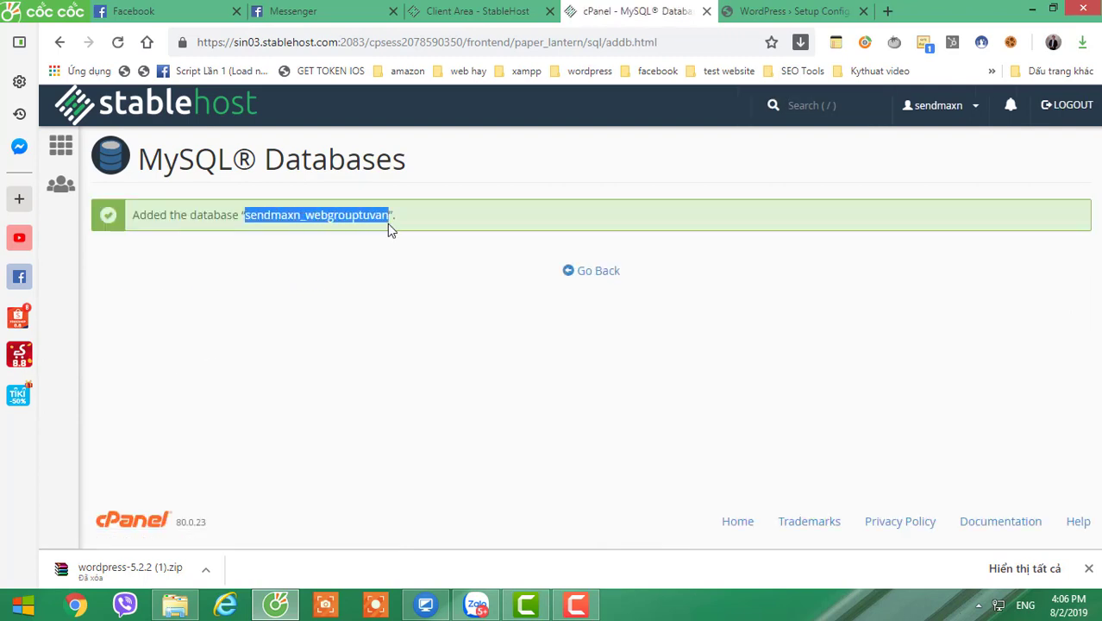
click(799, 16)
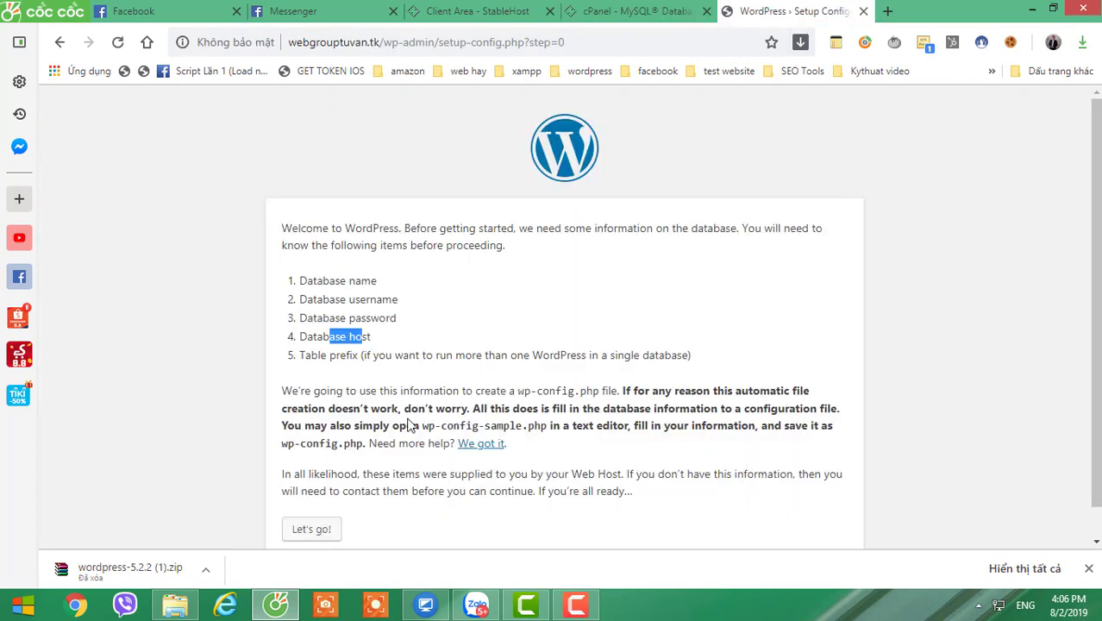
click(310, 529)
click(374, 274)
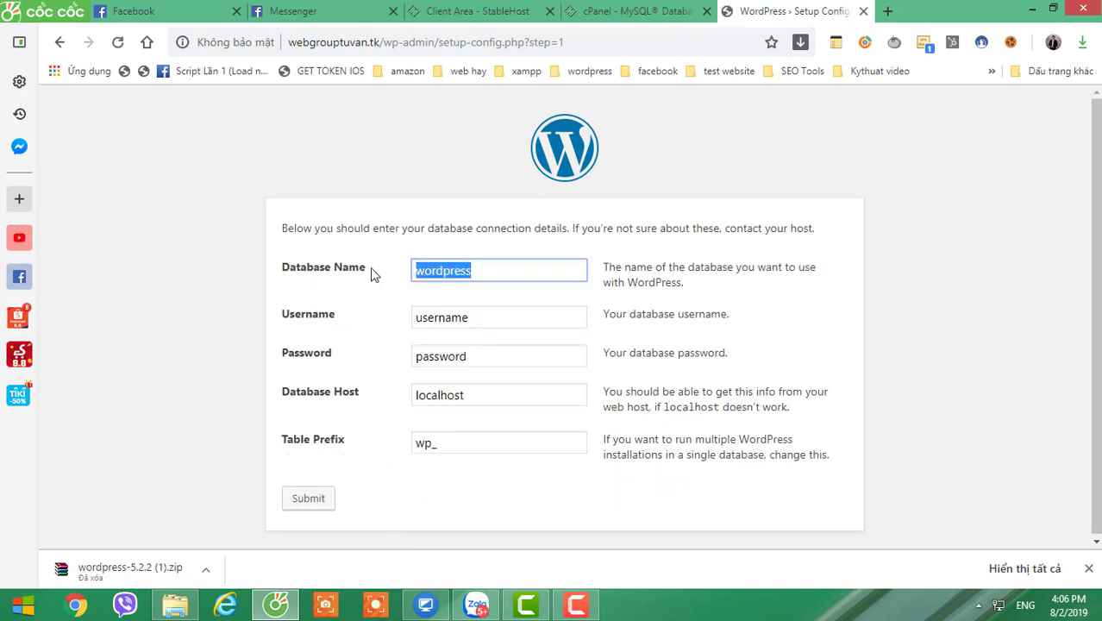
text(sendmaxn_webgrouptuvan)
click(620, 12)
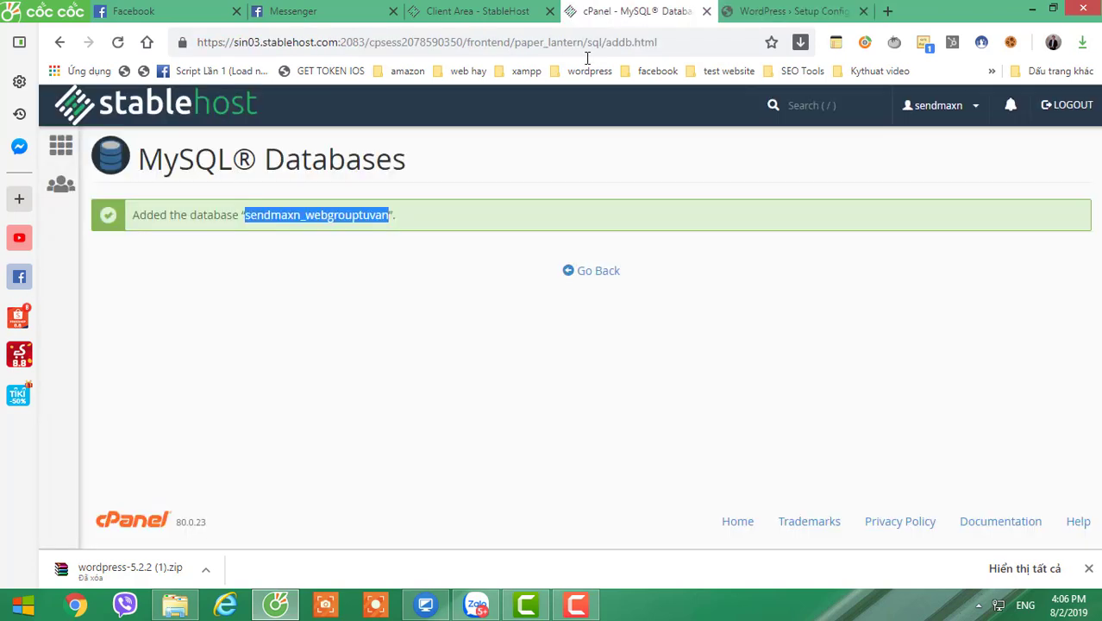
click(583, 271)
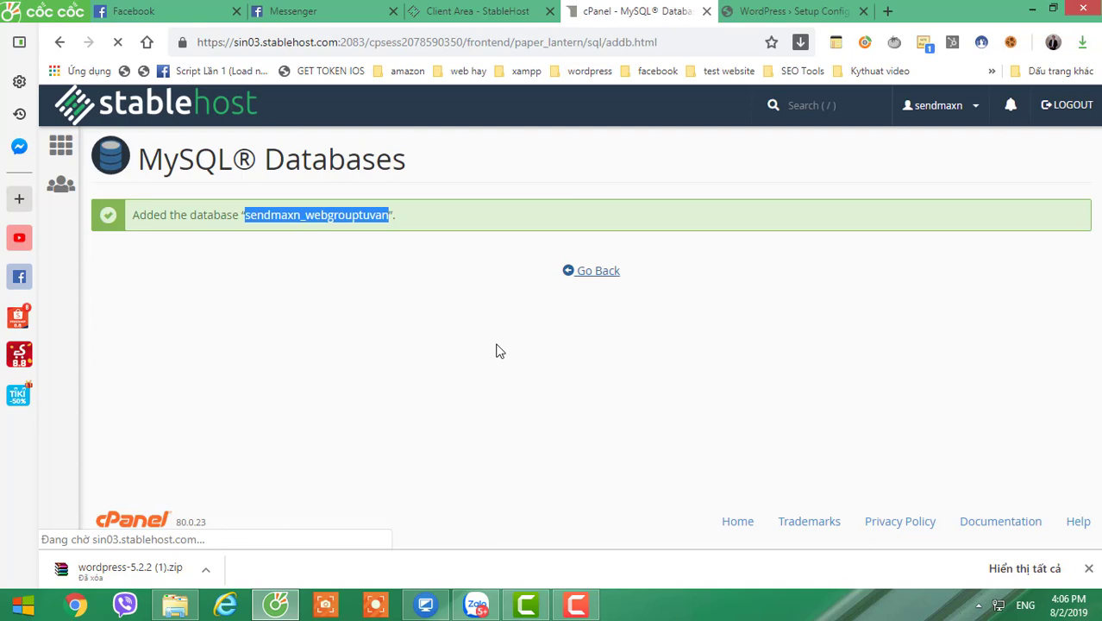
scroll(467, 401, down, 10)
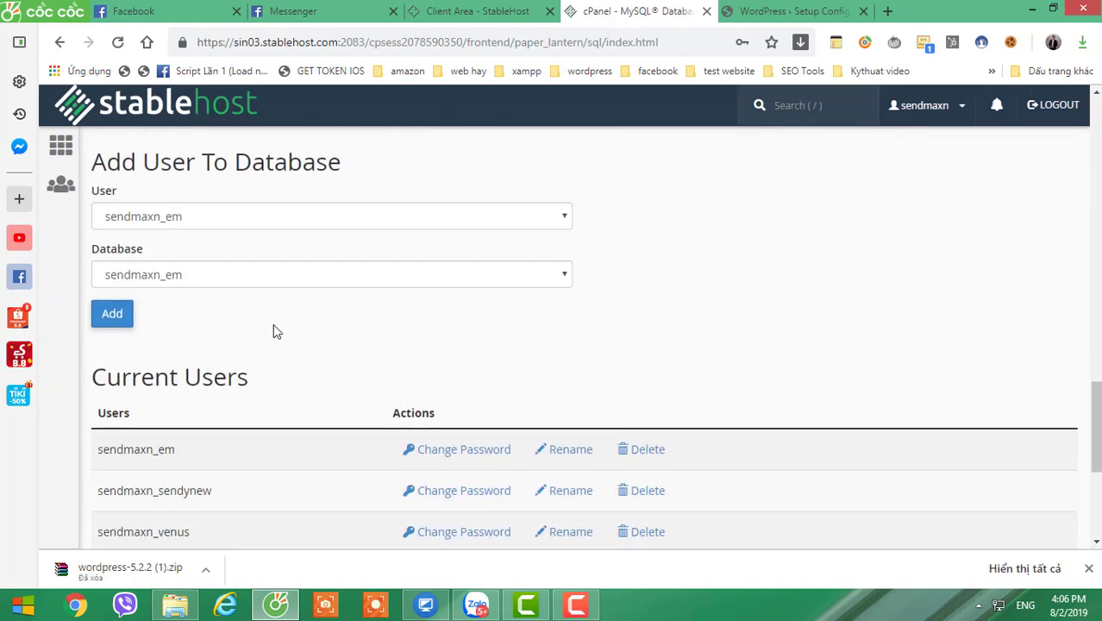
- Enter webgrouptuvan as the new MySQL username and fill in a generated strong password
scroll(276, 345, down, 4)
scroll(283, 374, up, 6)
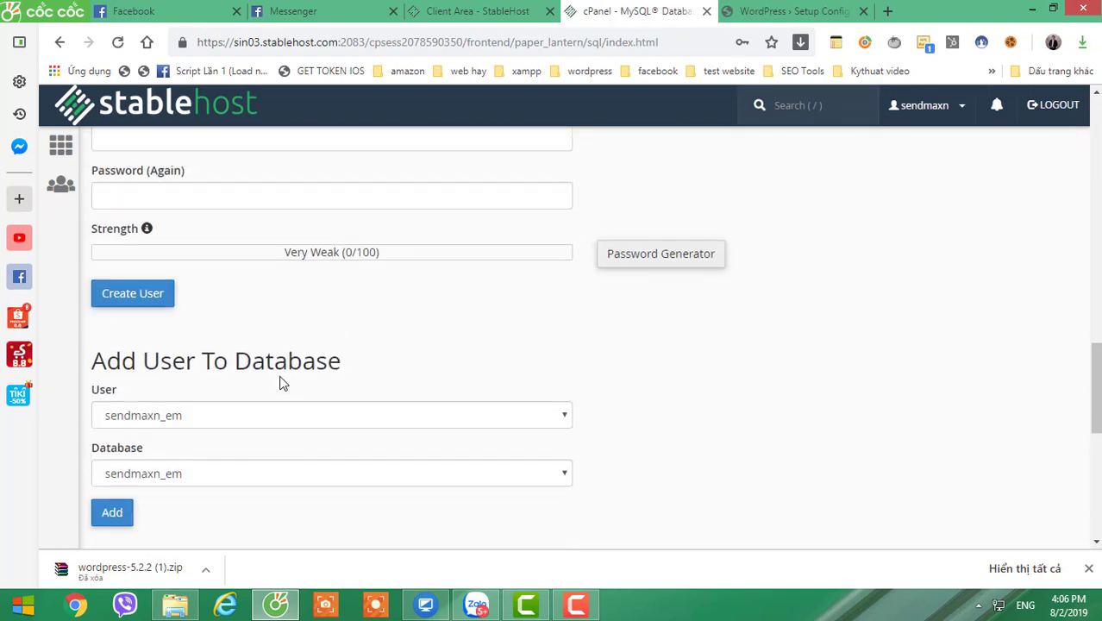
scroll(280, 370, up, 3)
click(233, 288)
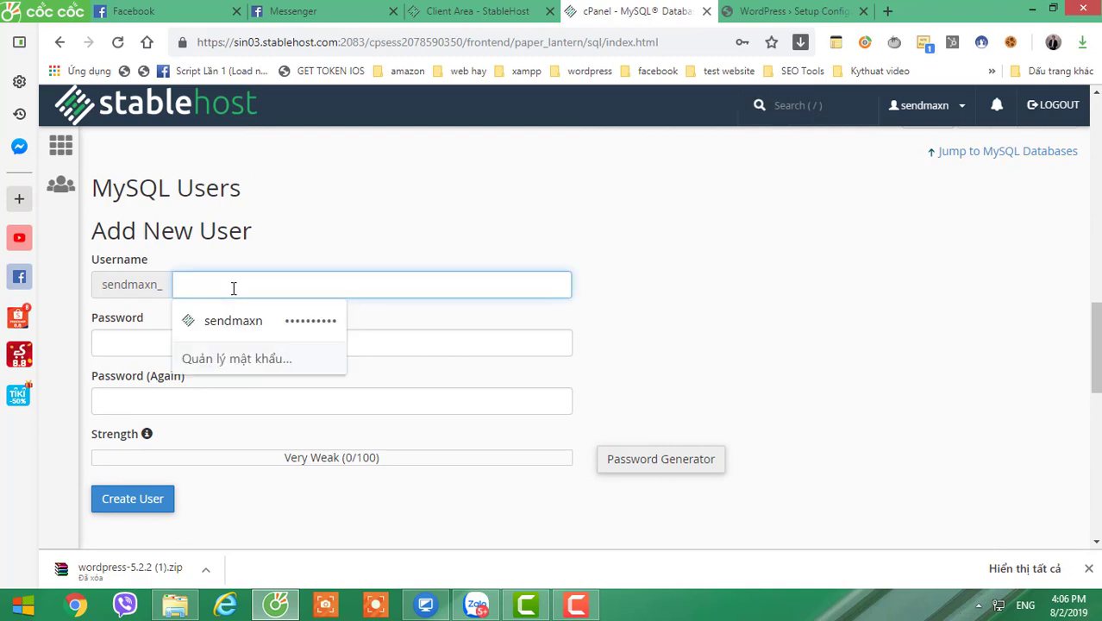
text(webgrouptuvan)
click(234, 320)
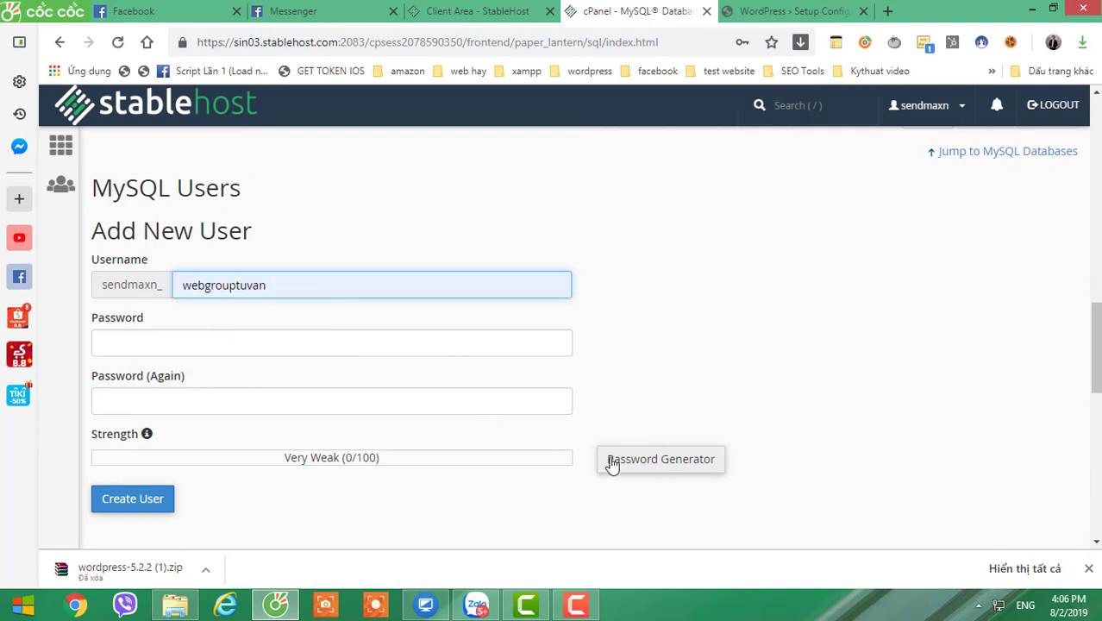
click(611, 462)
drag(505, 262, 429, 263)
key(ctrl+c)
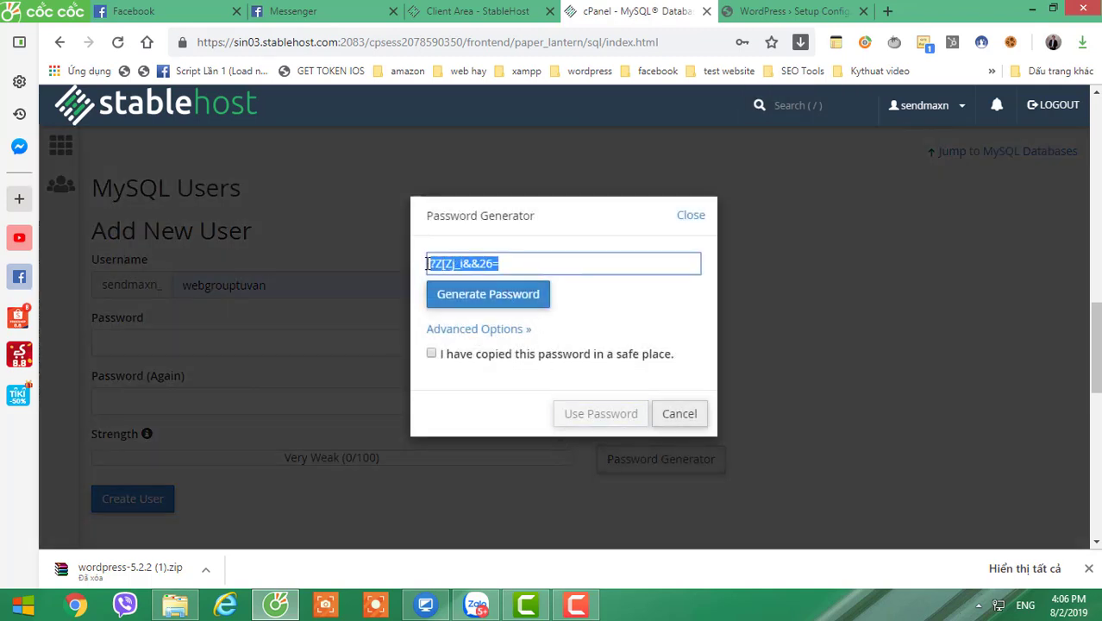
click(463, 361)
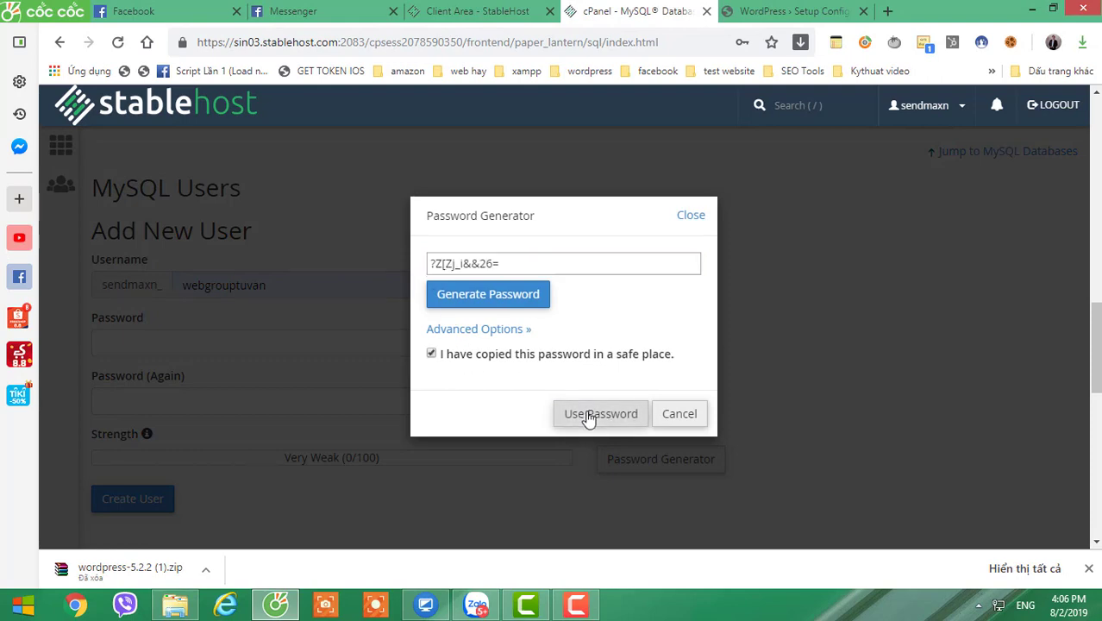
click(588, 413)
- Paste the generated password into the WordPress installer and create the MySQL user
click(763, 12)
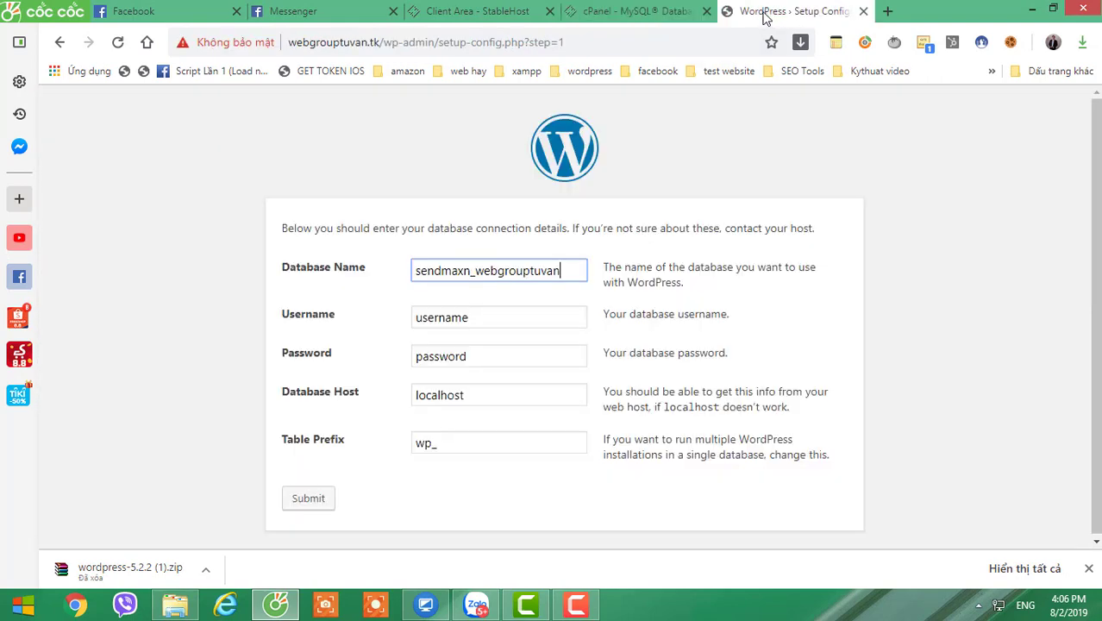
double_click(470, 355)
key(ctrl+v)
click(638, 12)
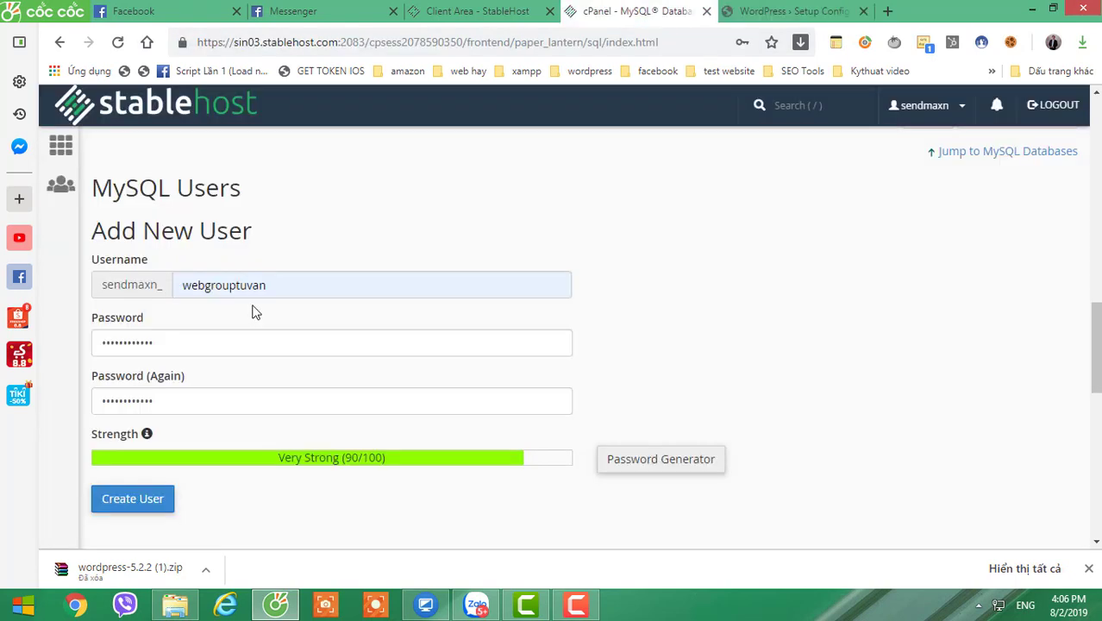
click(160, 505)
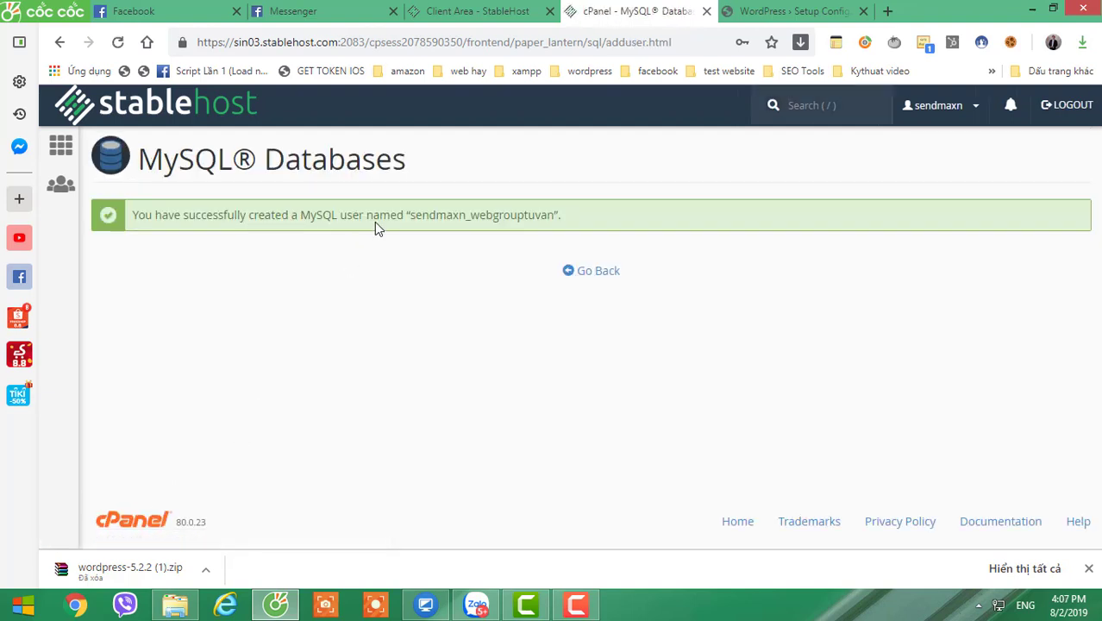
- Copy the prefixed username into the installer's Username field and return to MySQL Databases
drag(410, 214, 550, 215)
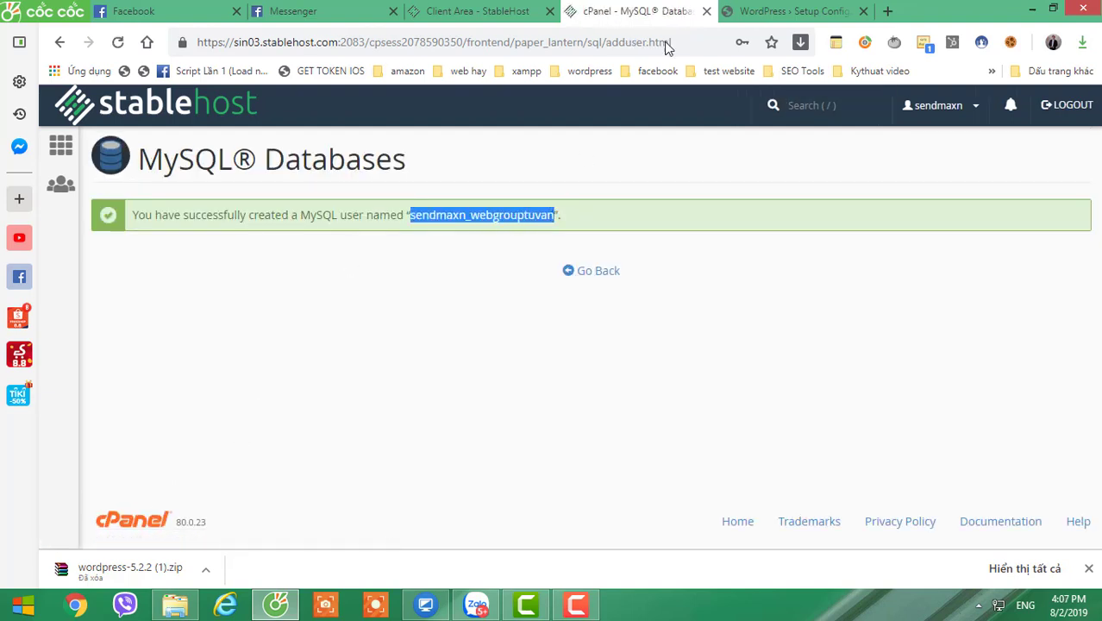
click(759, 10)
drag(476, 317, 373, 322)
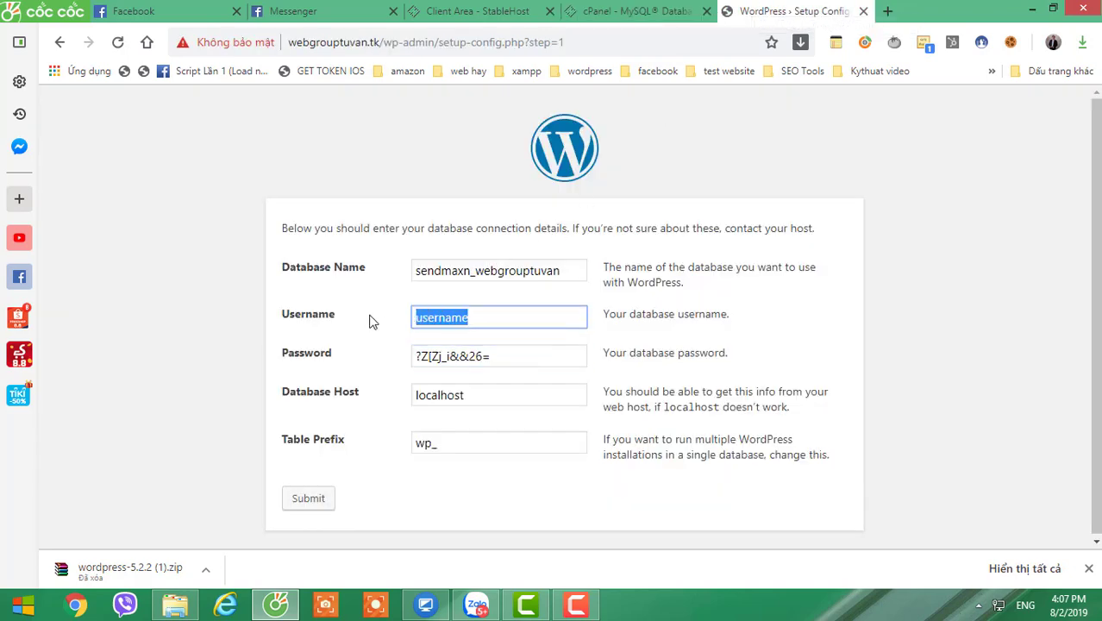
text(sendmaxn_webgrouptuvan)
click(651, 13)
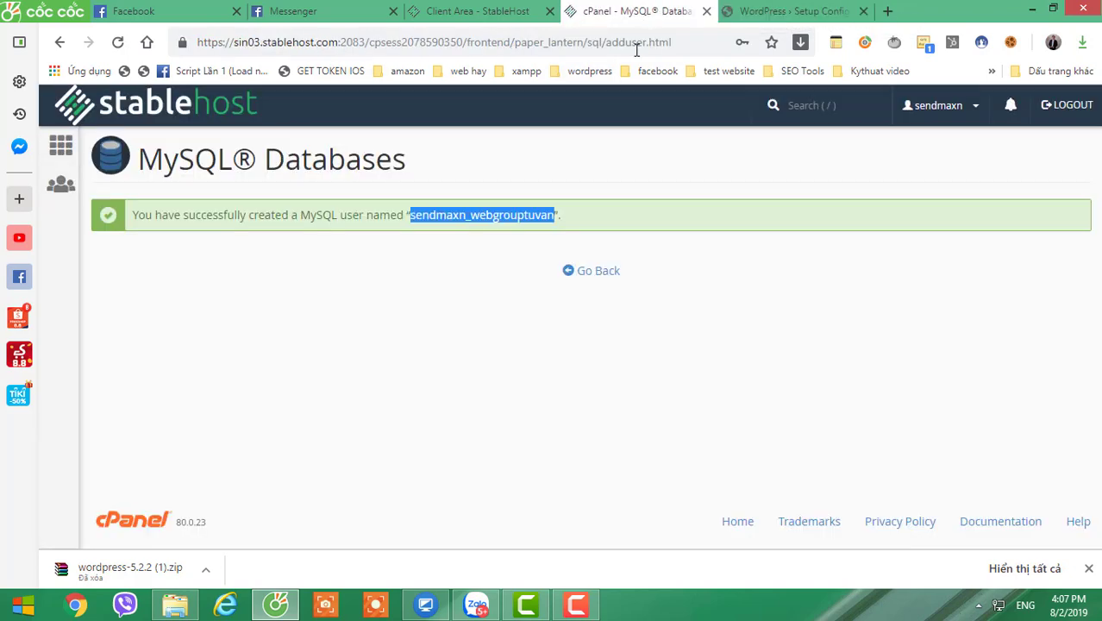
click(582, 274)
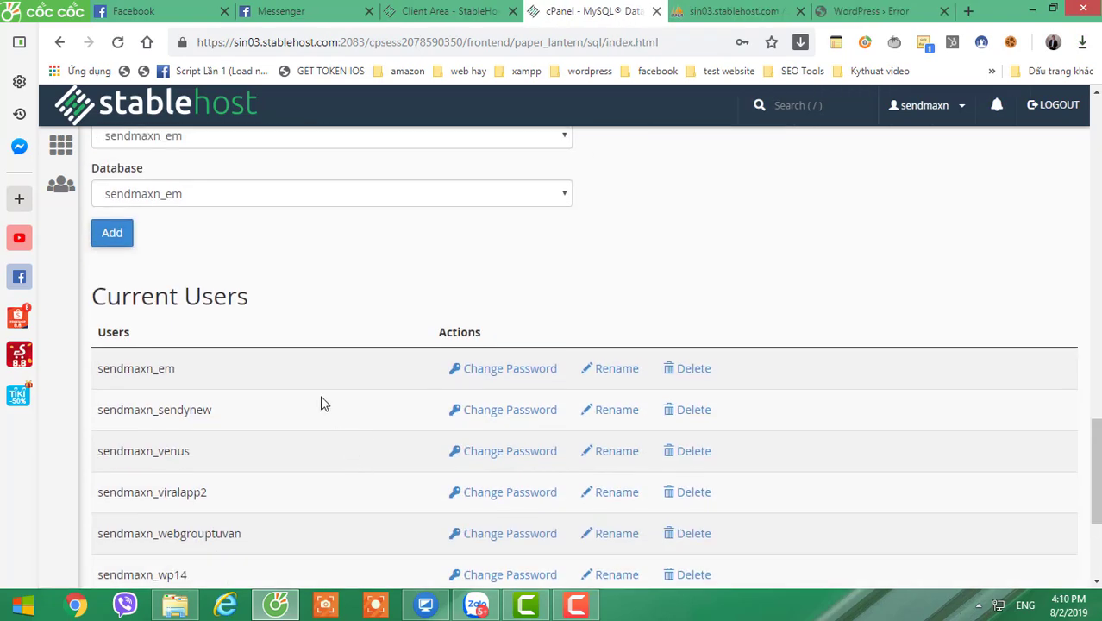
scroll(321, 403, up, 2)
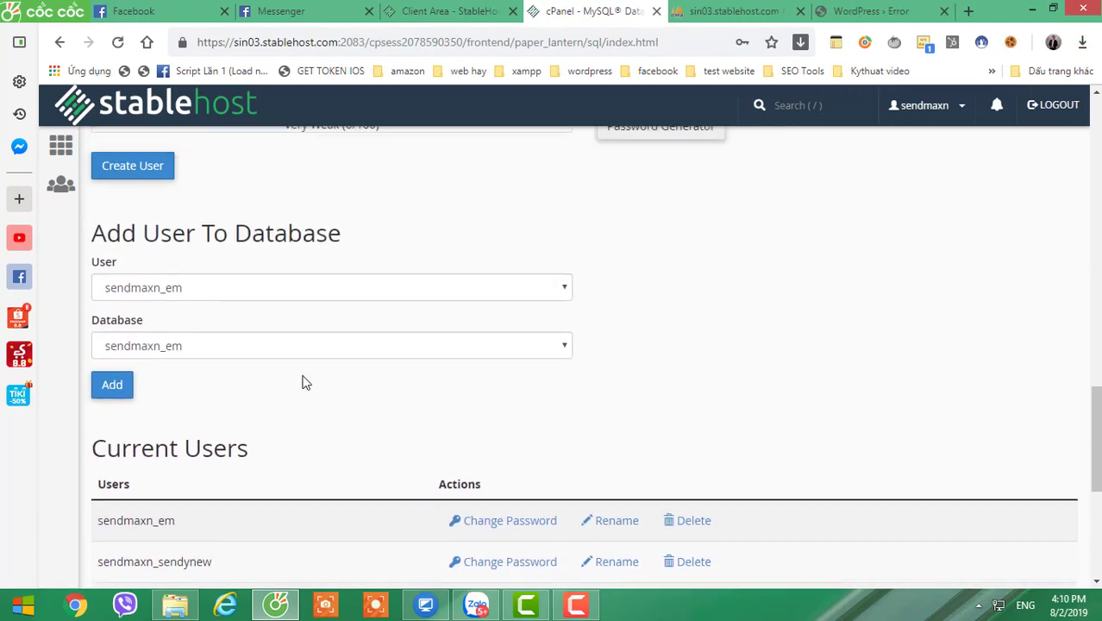
- Add user webgrouptuvan to database webgrouptuvan with ALL PRIVILEGES, then go back
click(285, 298)
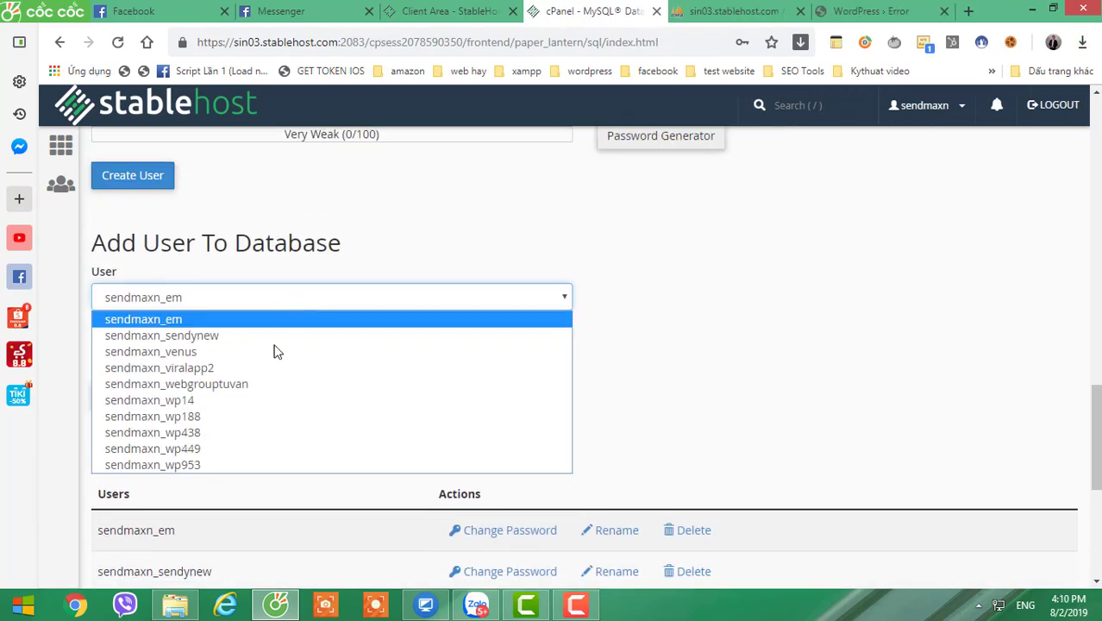
click(239, 386)
click(231, 356)
click(220, 443)
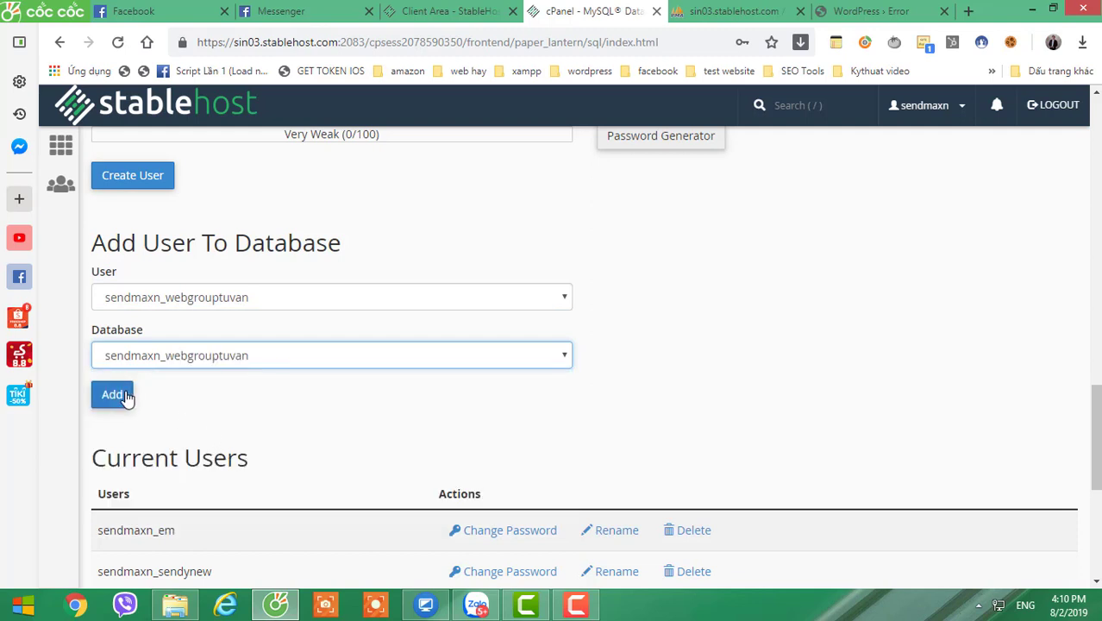
click(114, 394)
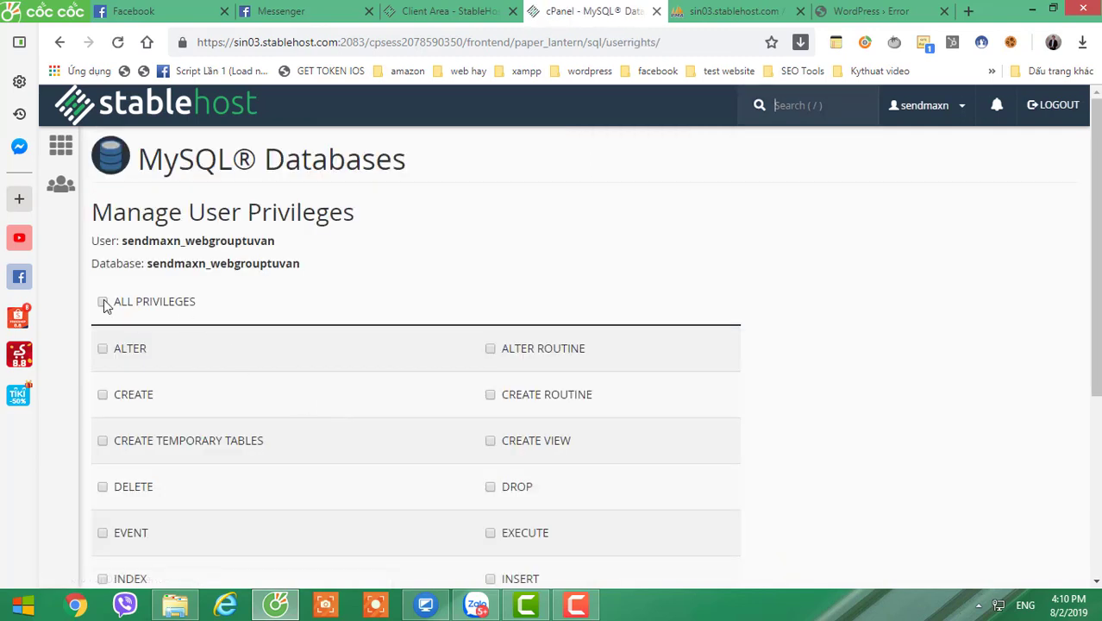
click(104, 303)
drag(216, 242, 262, 263)
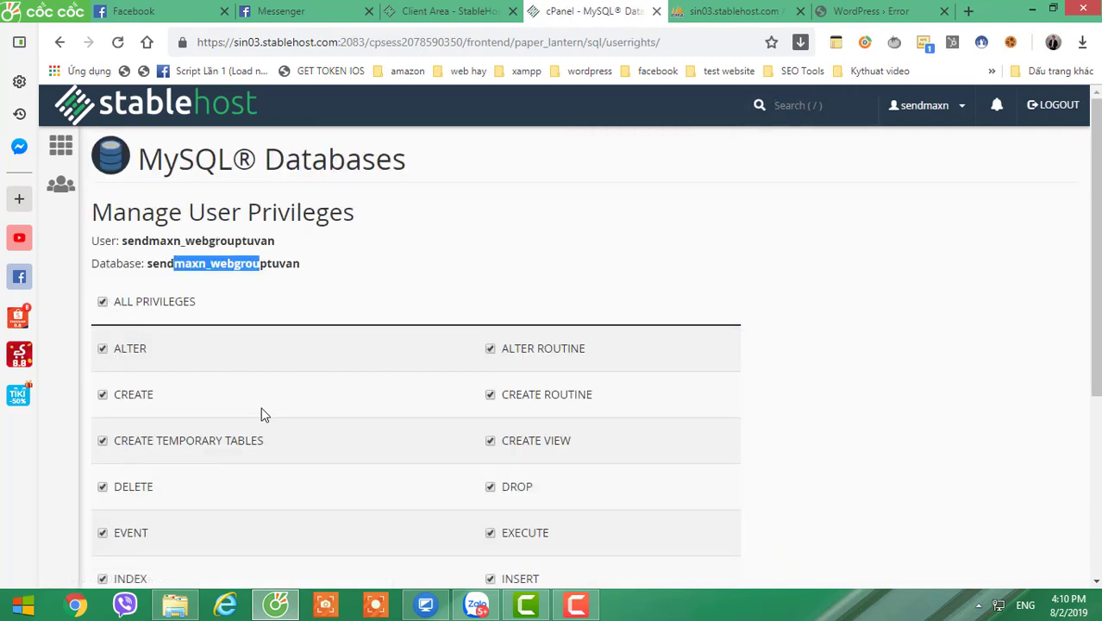
scroll(259, 423, down, 4)
click(144, 474)
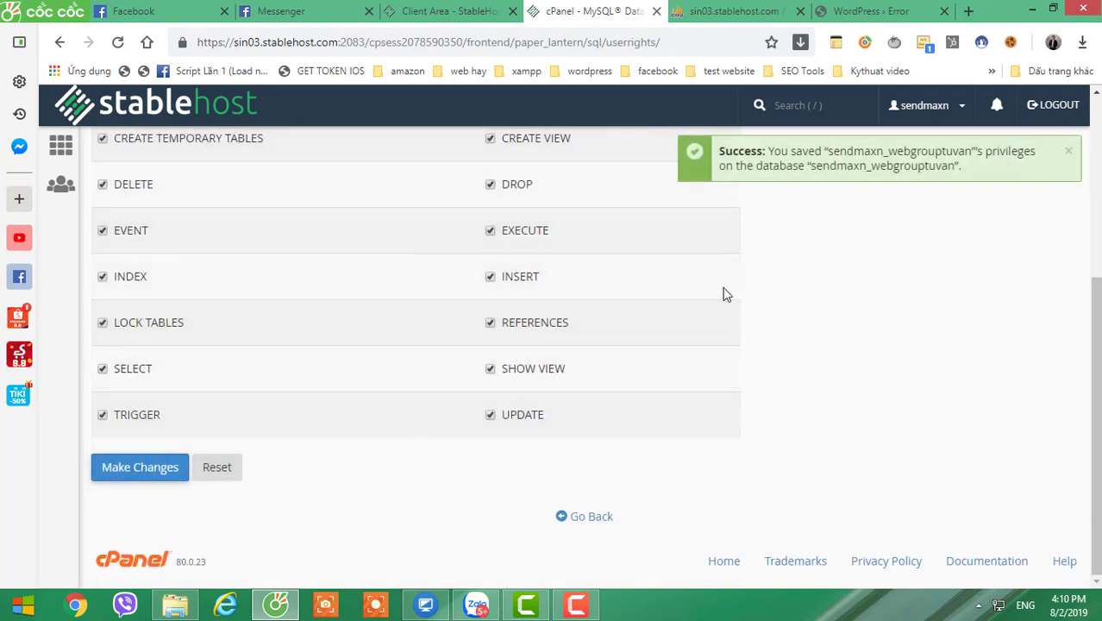
click(589, 517)
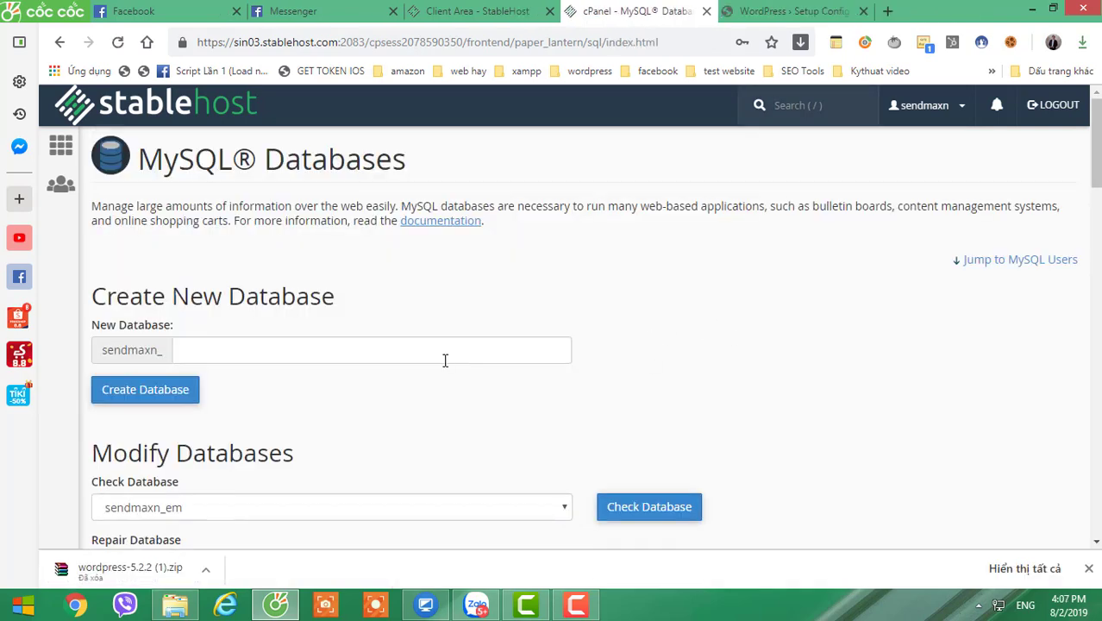
- From the cPanel home, open phpMyAdmin and the webgrouptuvan database's Import page
click(117, 120)
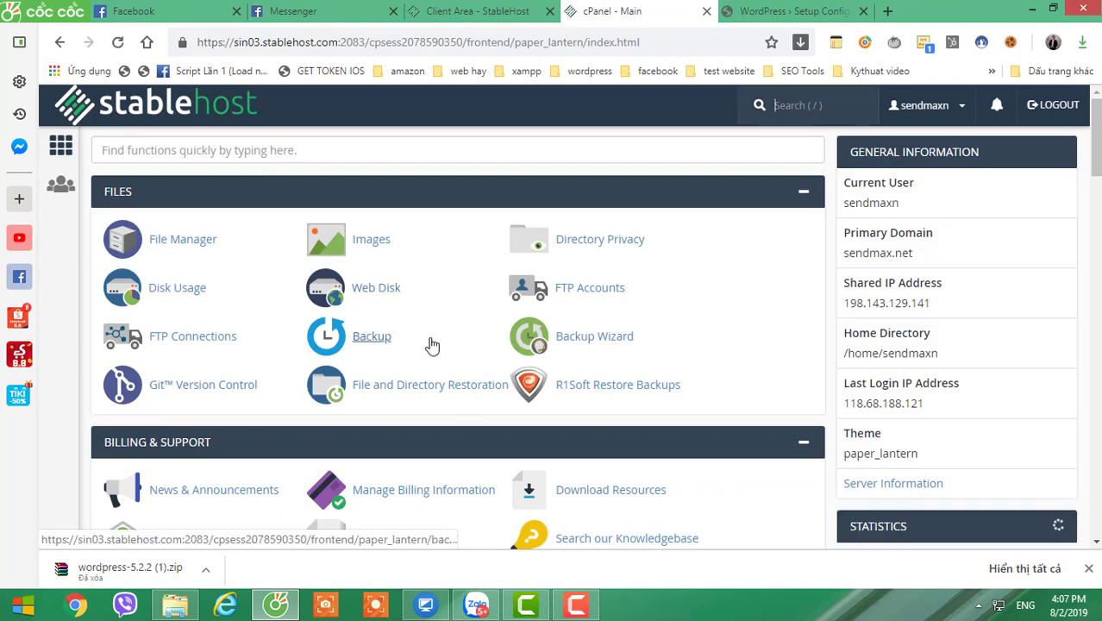
scroll(432, 345, down, 6)
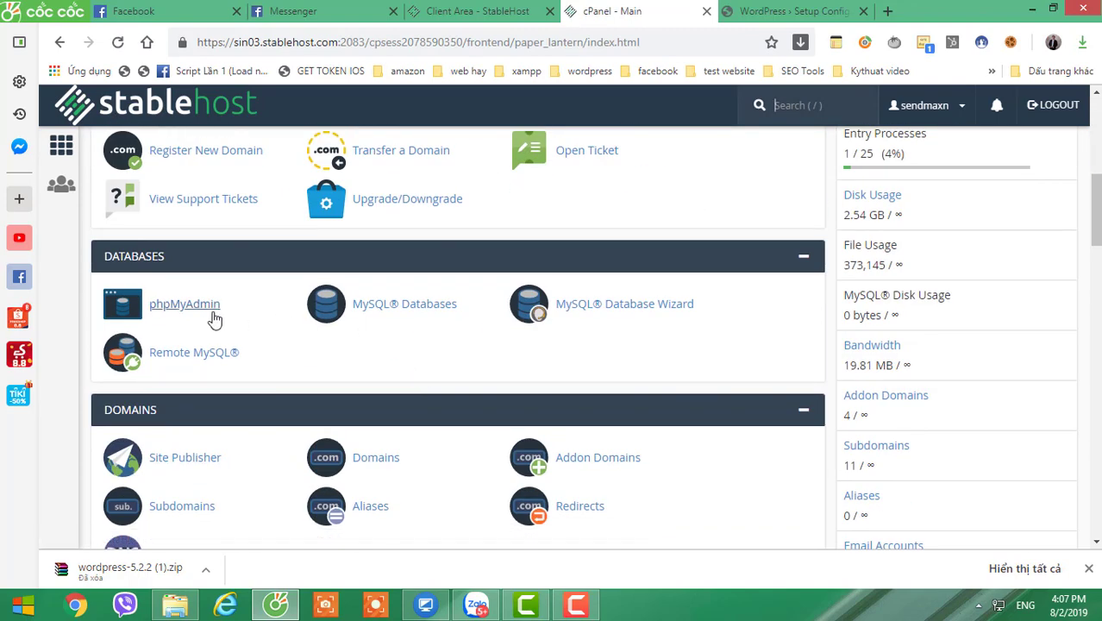
click(210, 314)
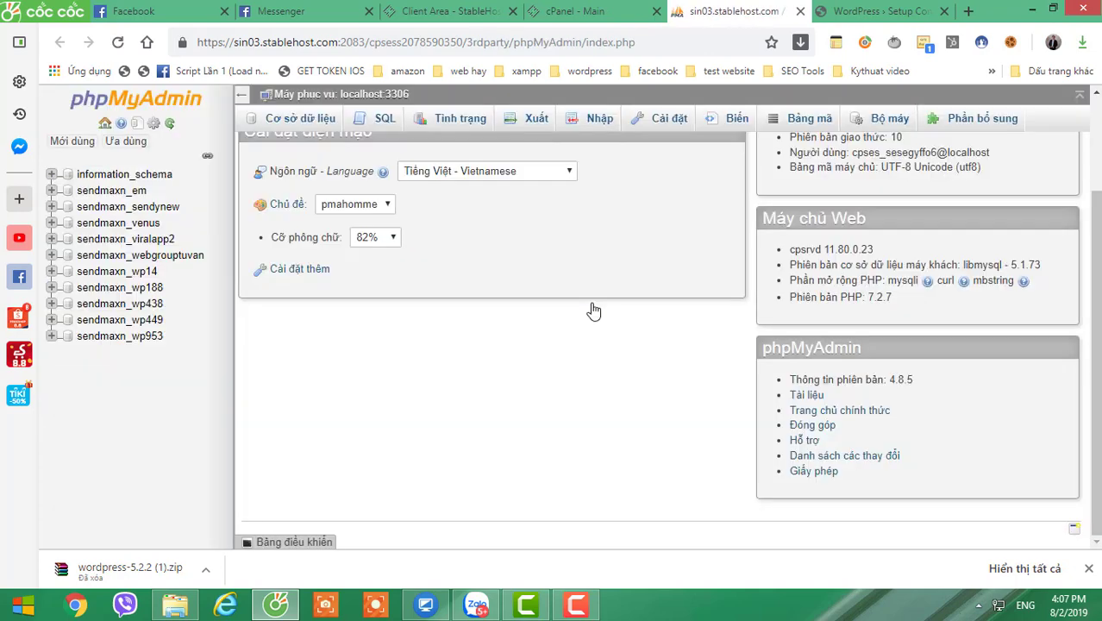
click(177, 259)
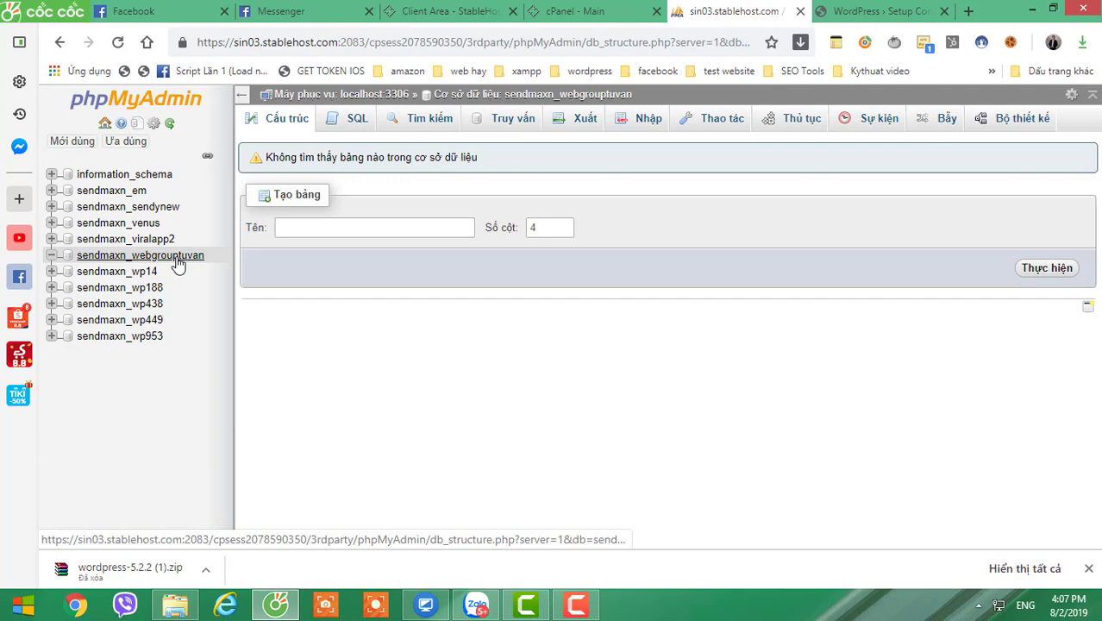
click(650, 123)
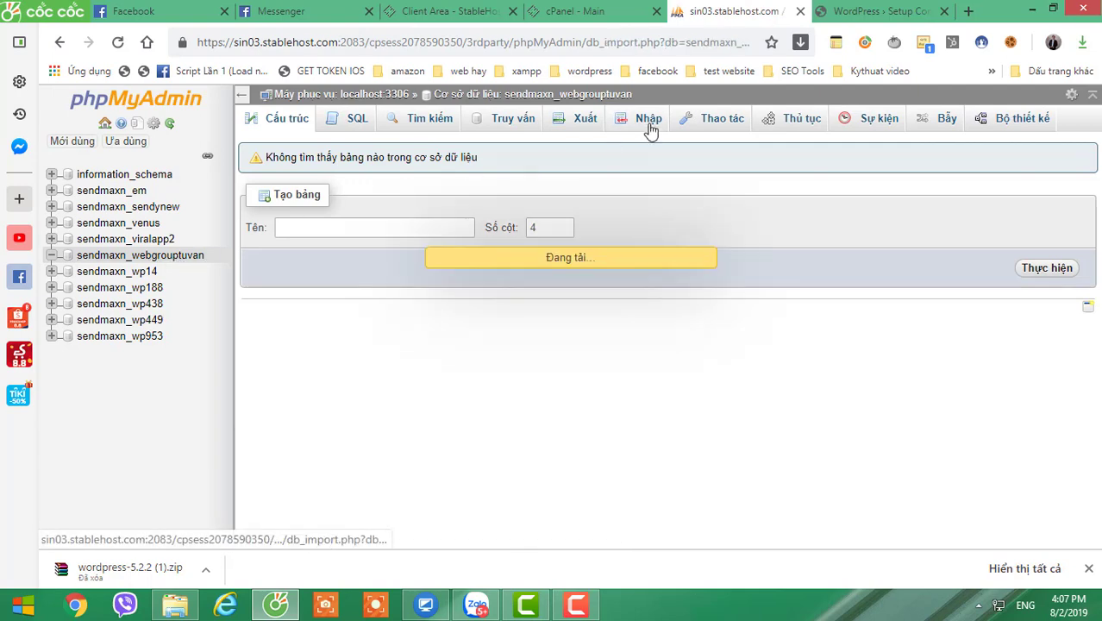
- Import admin_hatdieu.sql from the sources/Hat Dieu/hatdieu folder into webgrouptuvan
click(398, 280)
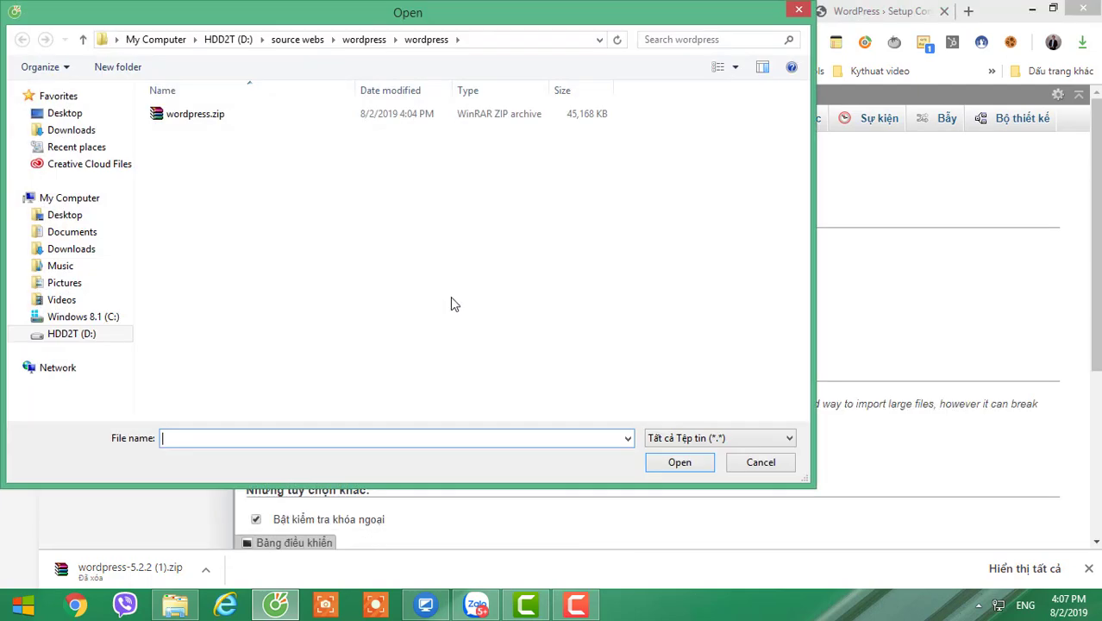
click(297, 41)
double_click(185, 123)
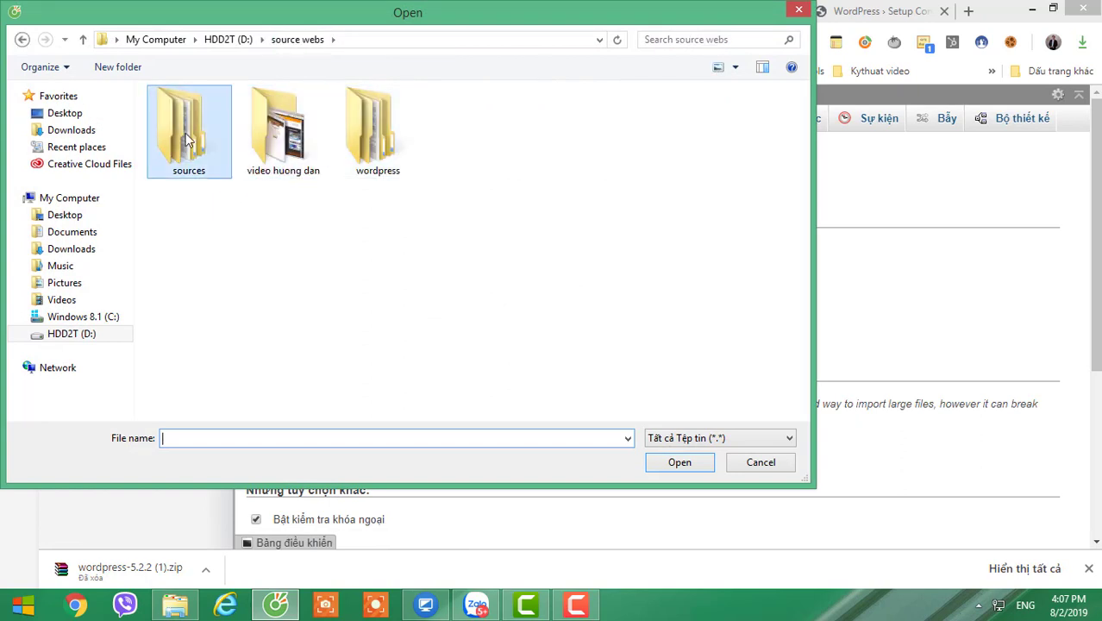
double_click(185, 112)
double_click(214, 168)
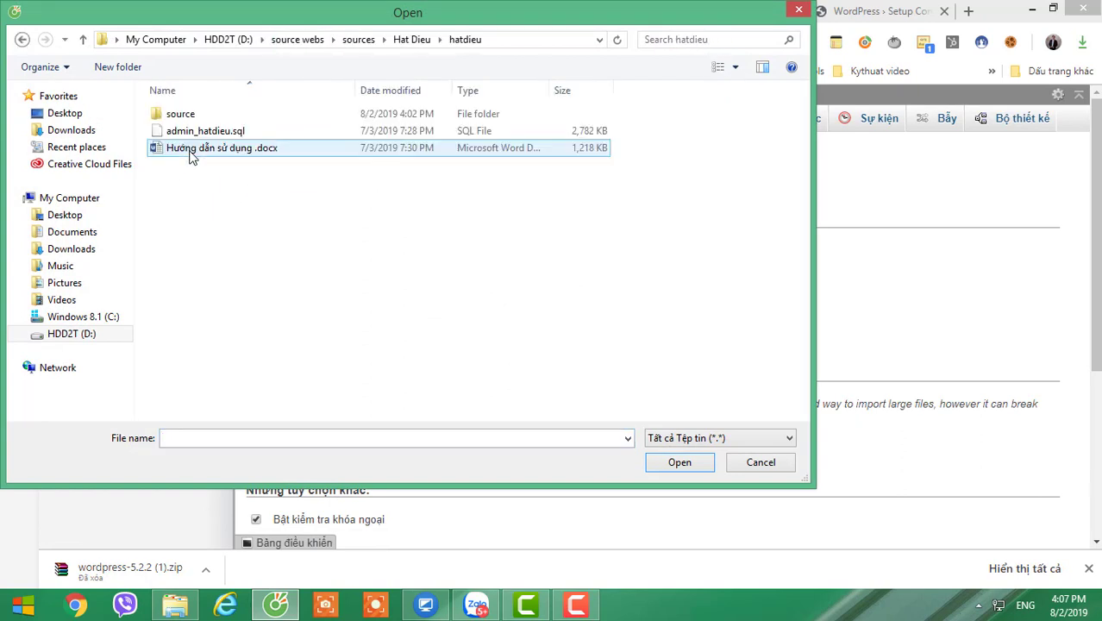
click(200, 131)
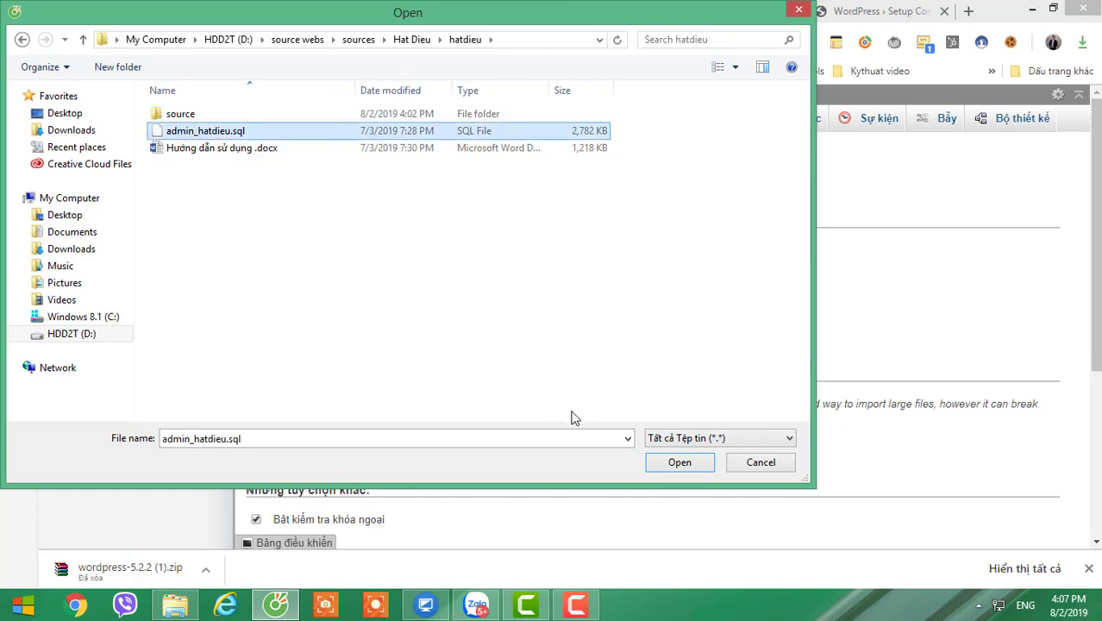
click(664, 462)
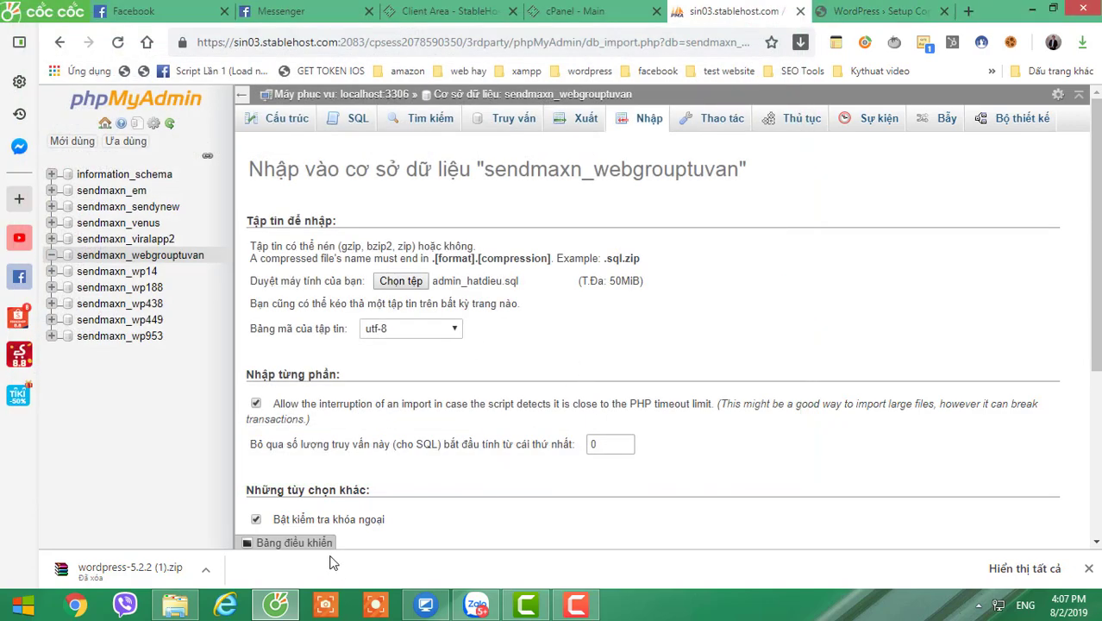
scroll(894, 526, down, 3)
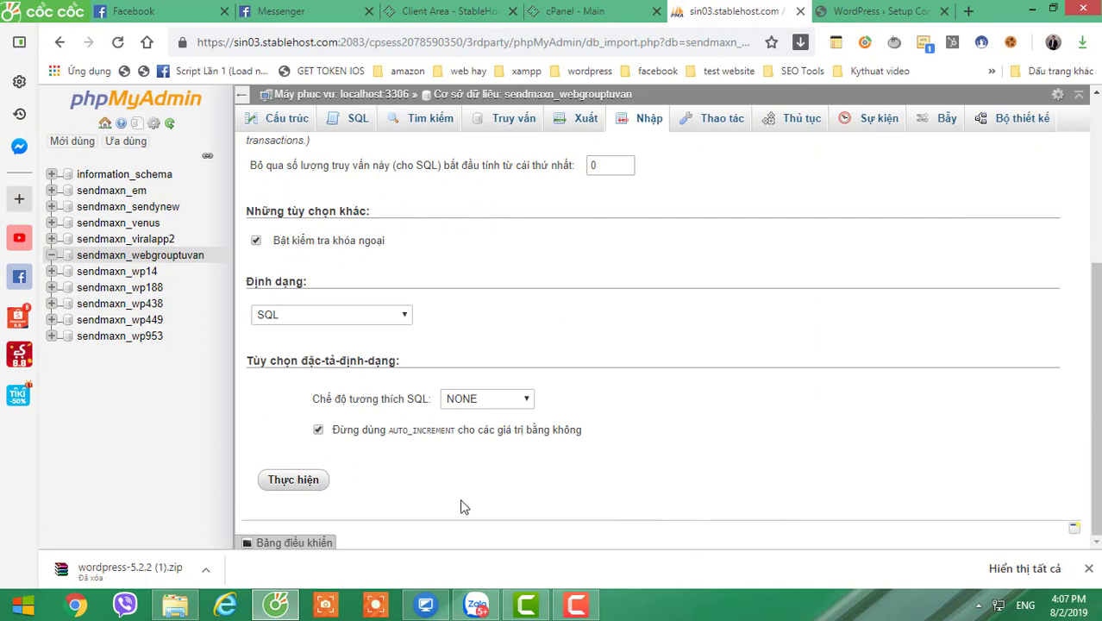
click(293, 480)
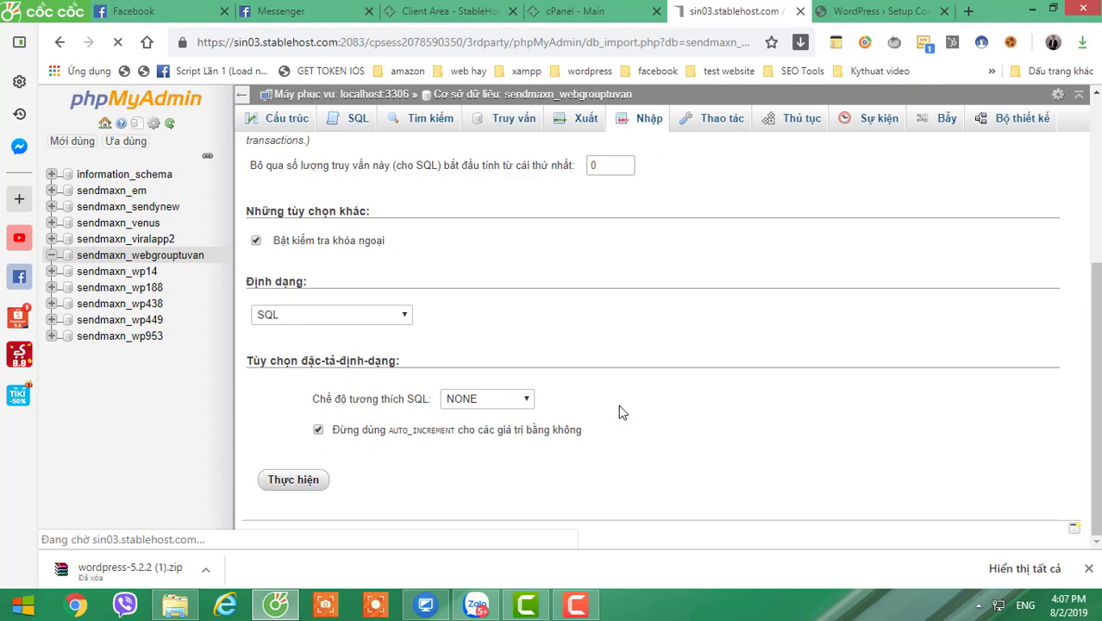
click(1088, 568)
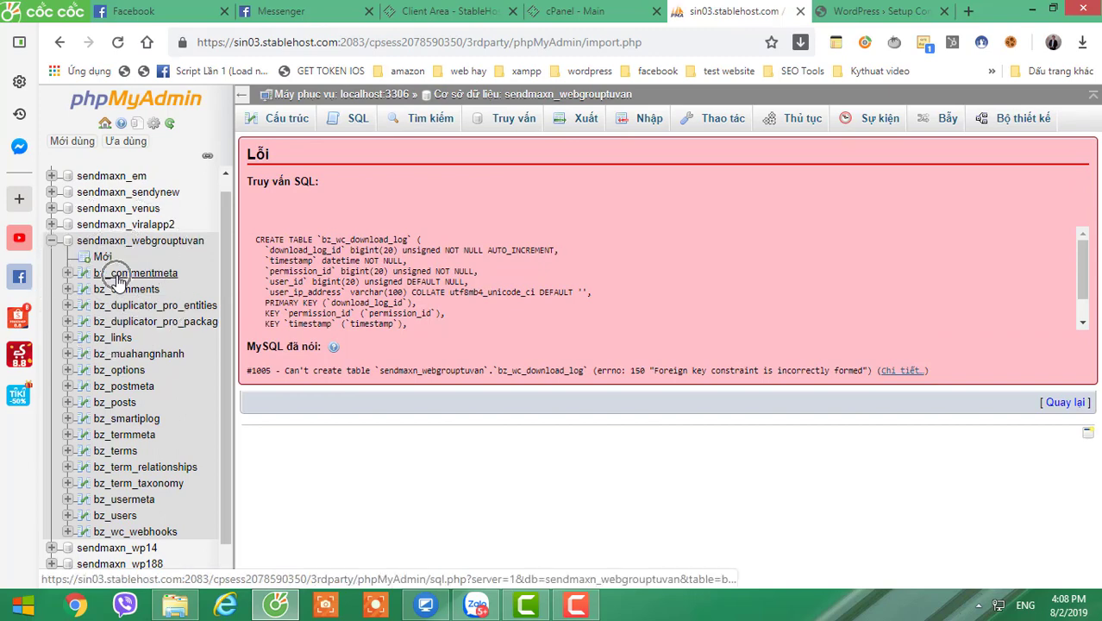
- Change the installer's wp_ table prefix to bz_, then open bz_users' admin row for editing
click(865, 13)
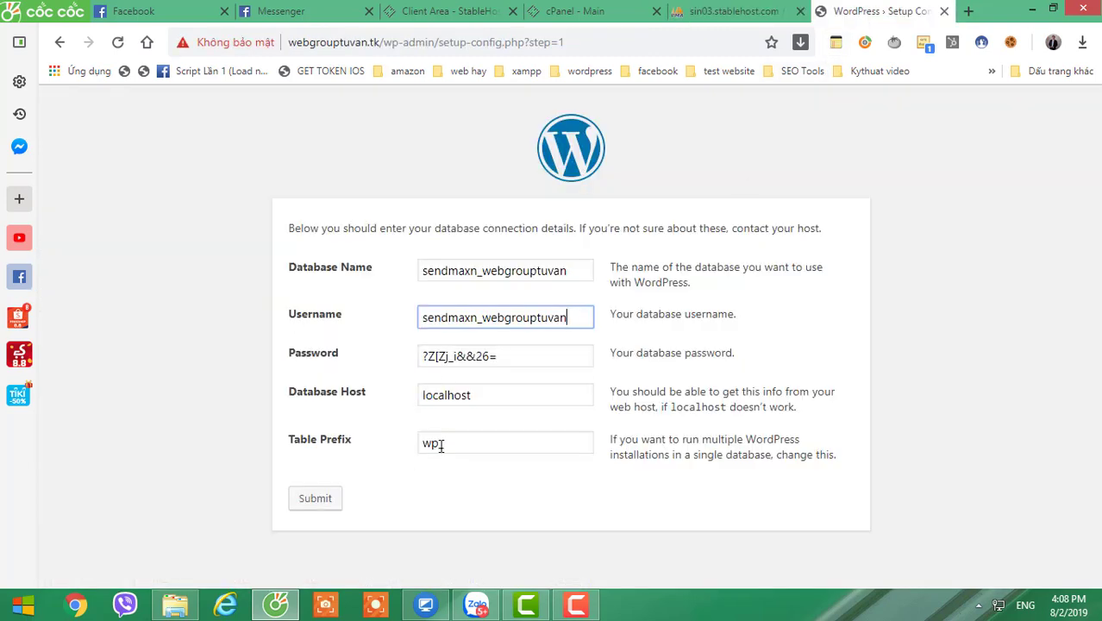
drag(441, 444, 420, 445)
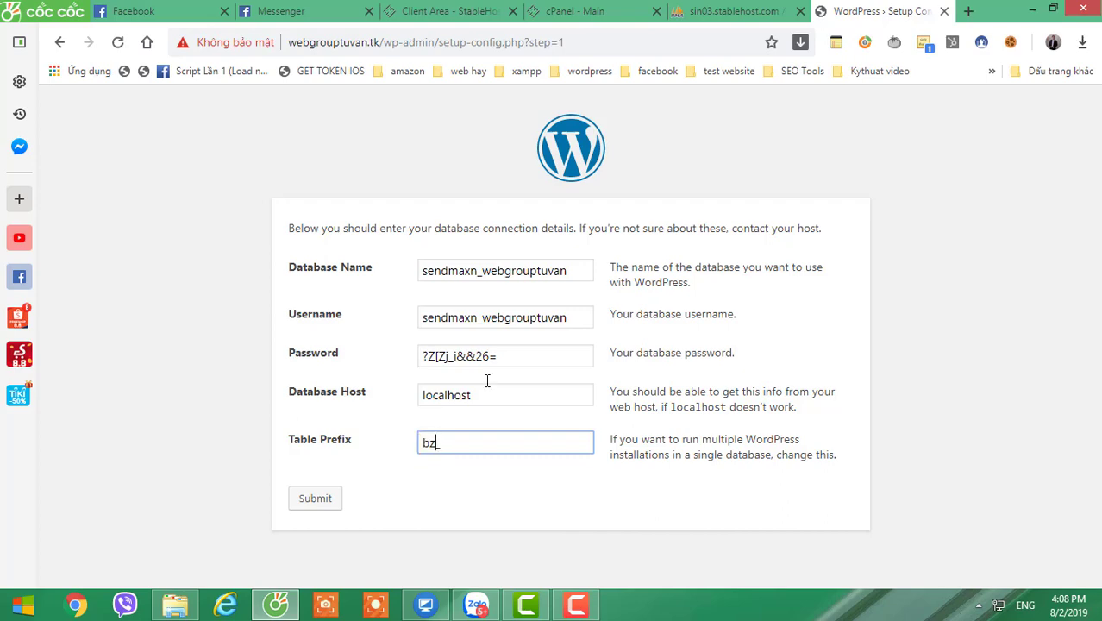
click(700, 12)
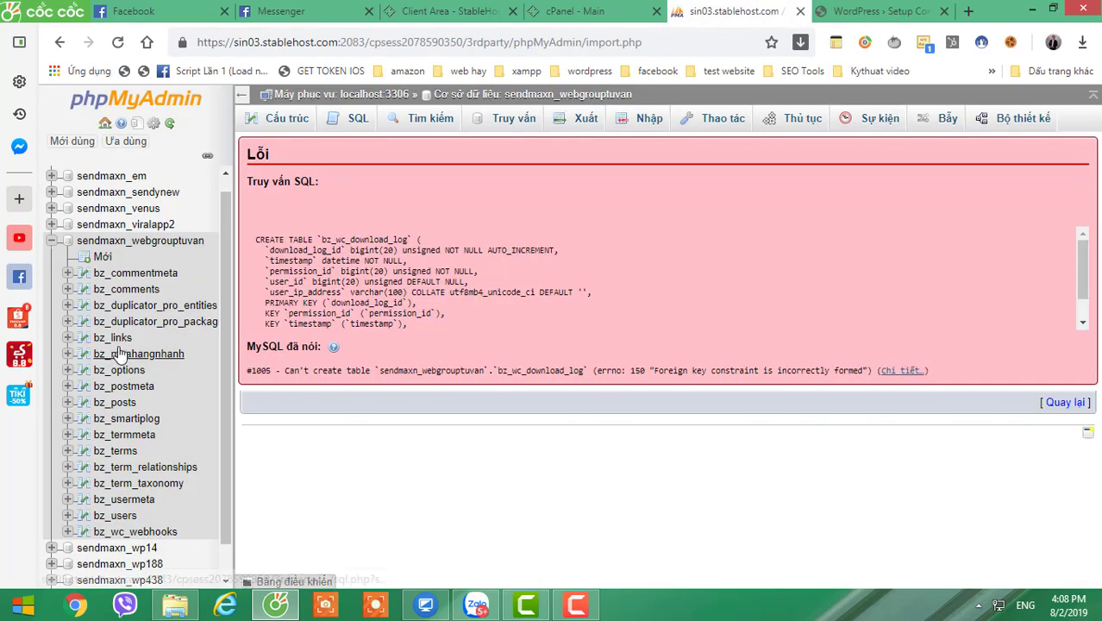
click(122, 518)
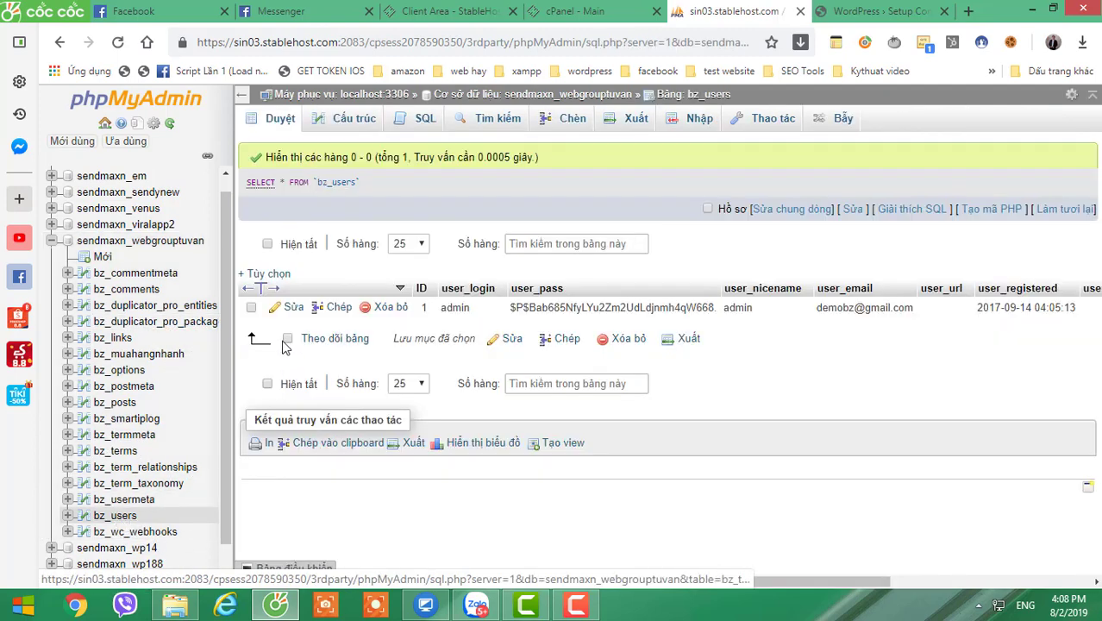
click(293, 309)
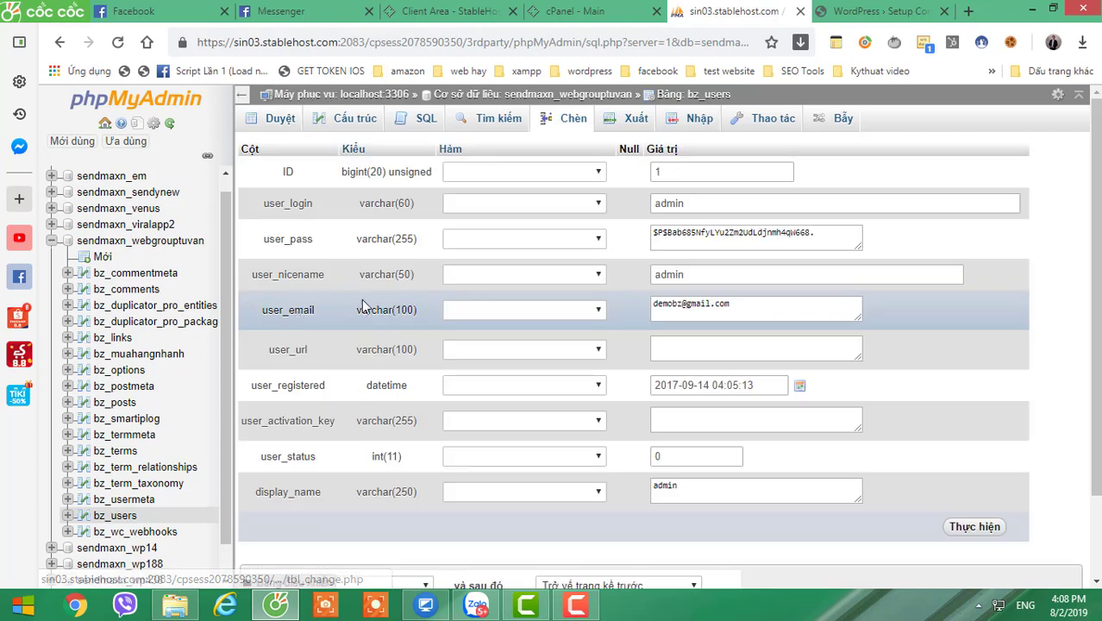
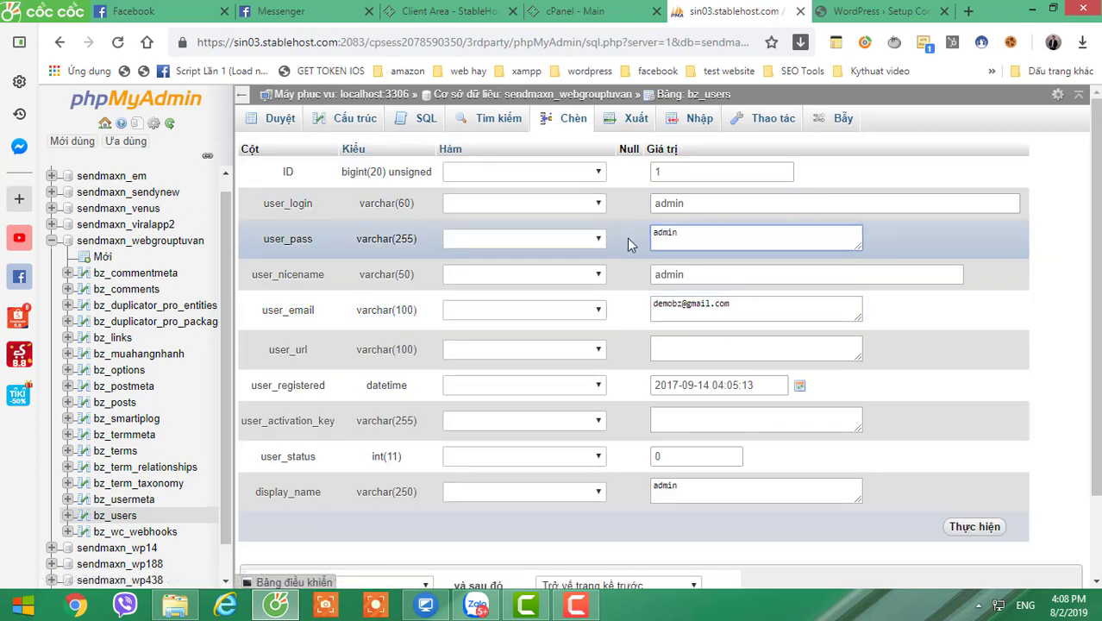
- Store the admin's password as an MD5 hash, replace the e-mail prefix, and save the bz_users record
click(575, 240)
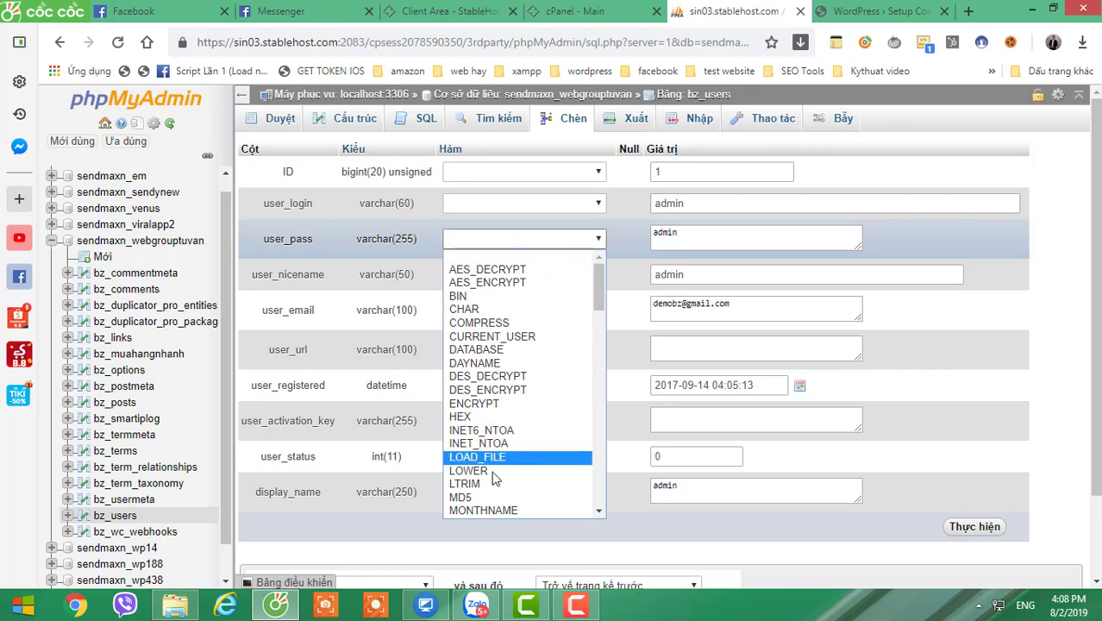
click(485, 498)
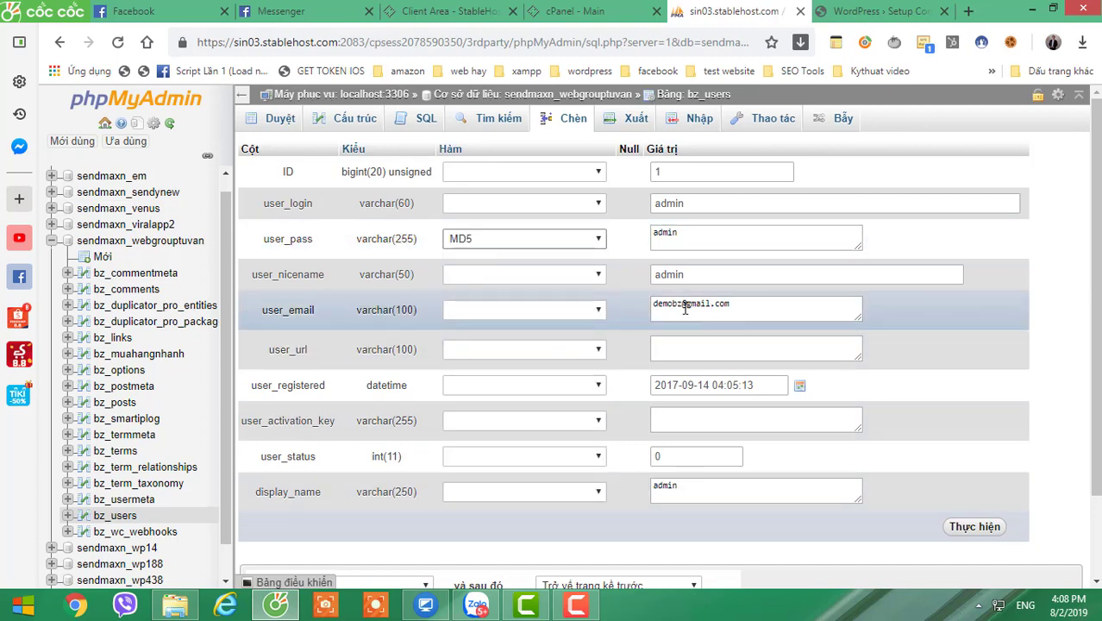
drag(683, 304, 650, 311)
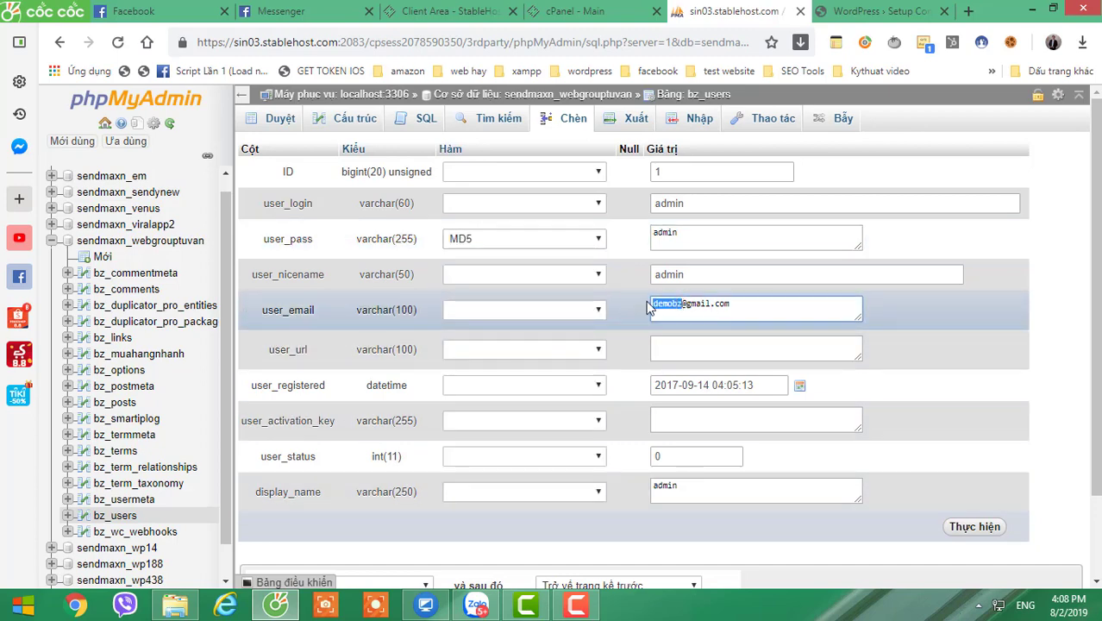
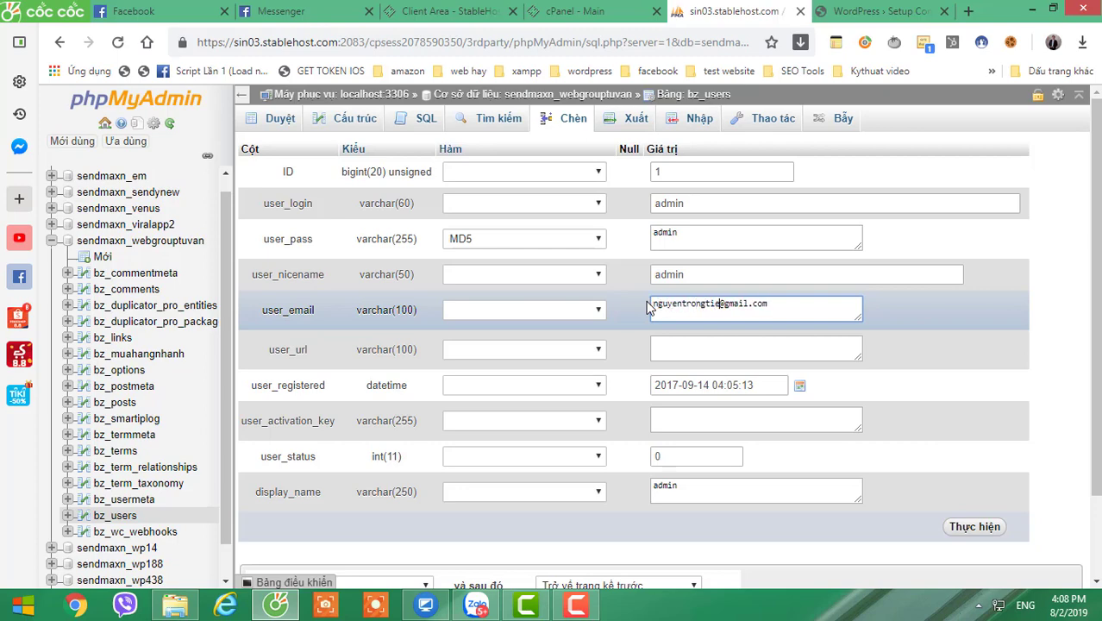
click(980, 533)
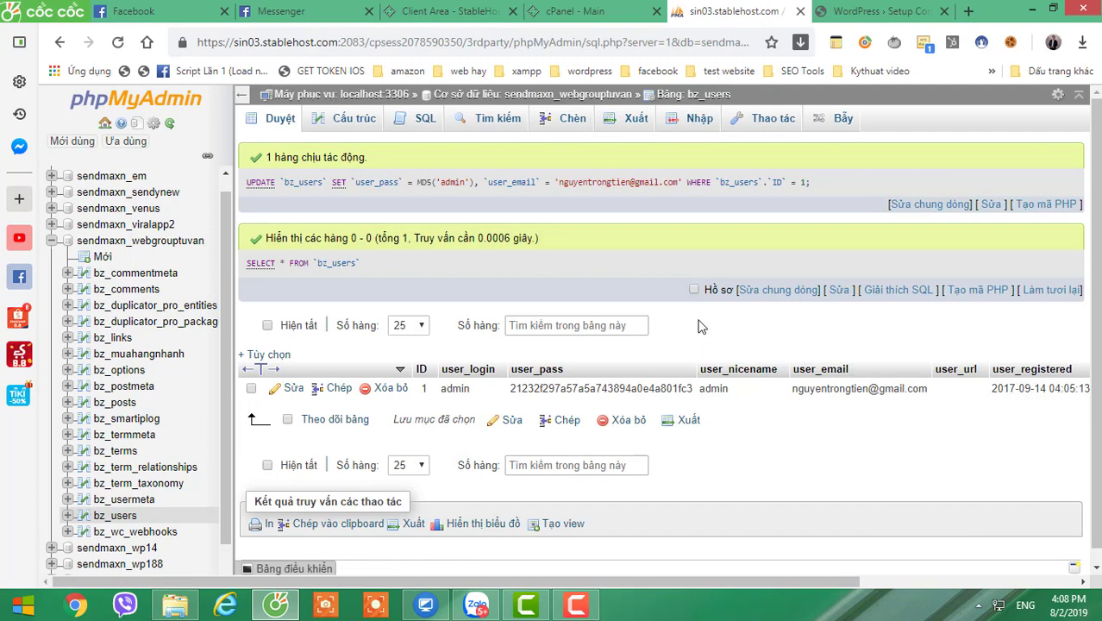
click(121, 377)
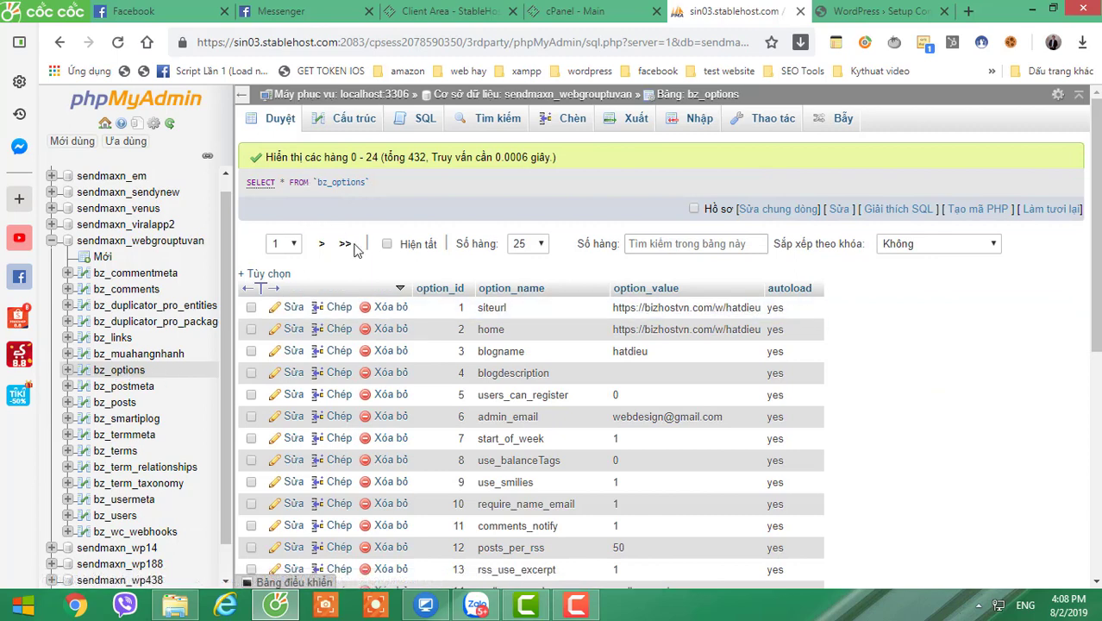
click(294, 312)
click(832, 11)
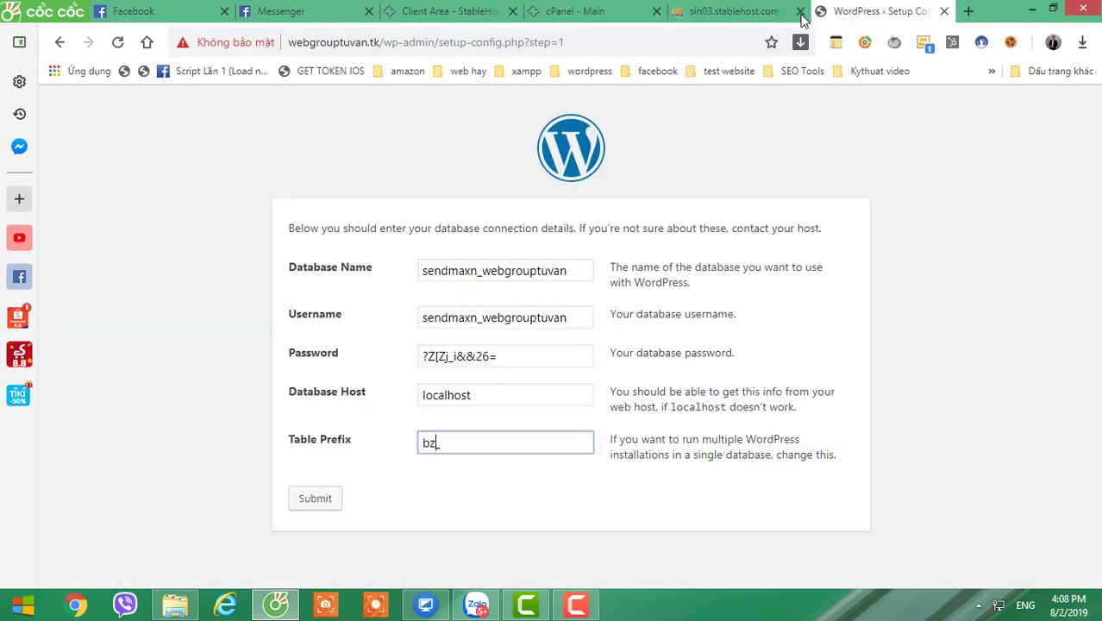
drag(380, 42, 288, 42)
key(ctrl+c)
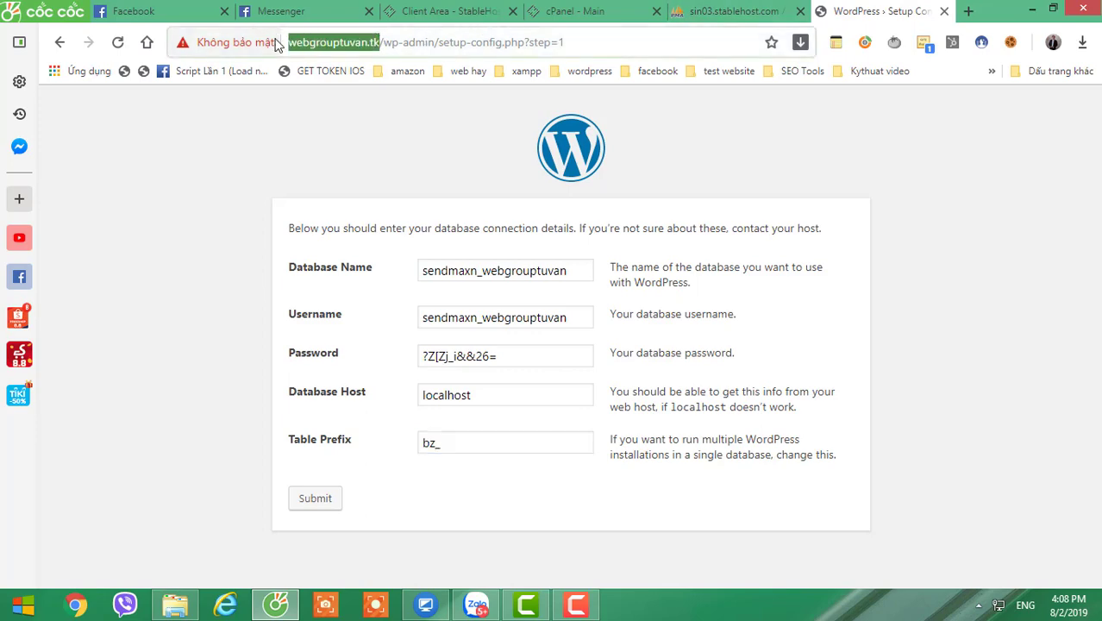
click(700, 11)
click(745, 259)
key(ctrl+a)
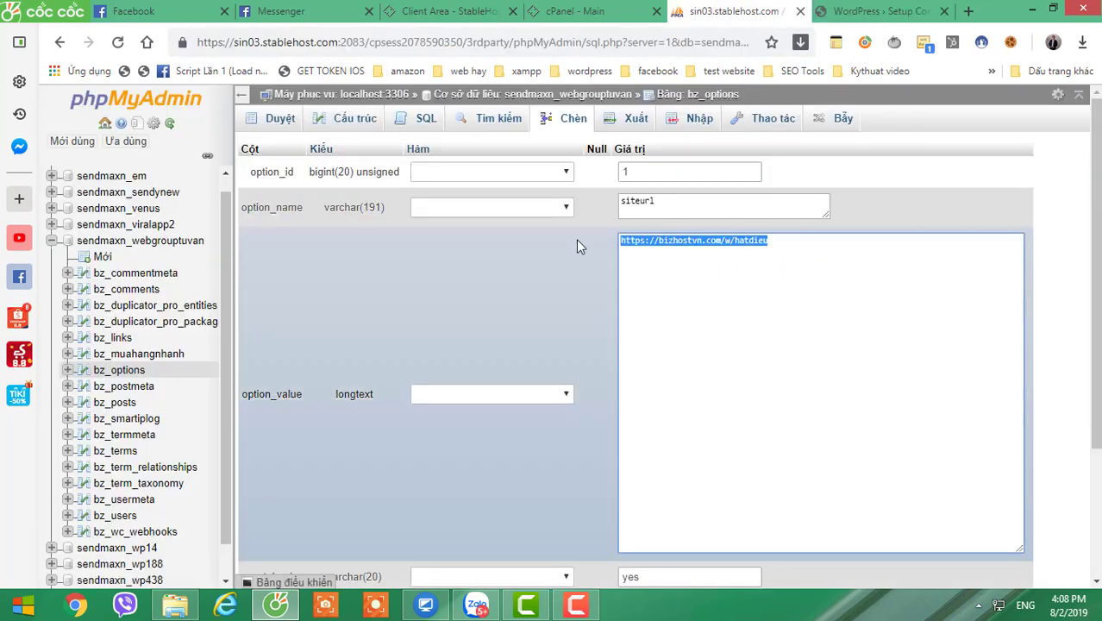
key(ctrl+v)
scroll(825, 386, down, 2)
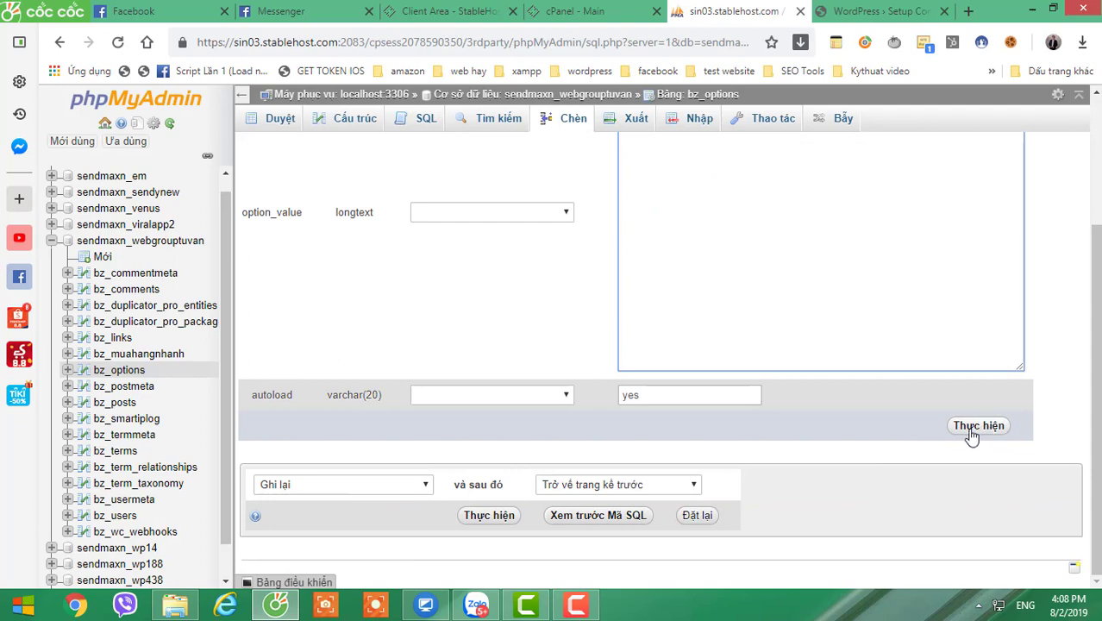
click(974, 428)
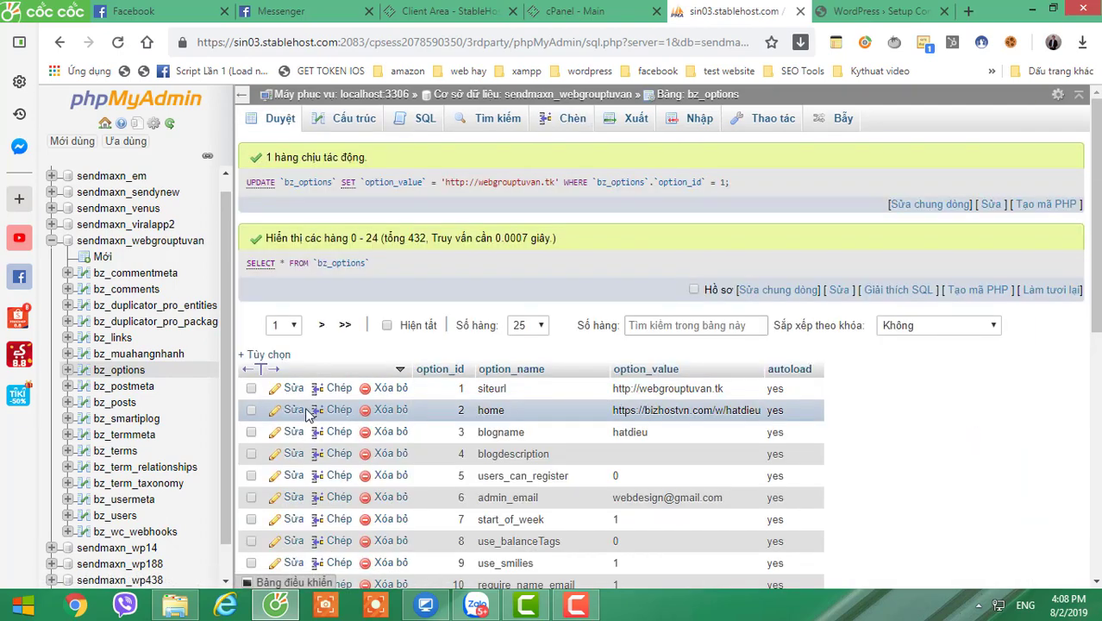
click(294, 413)
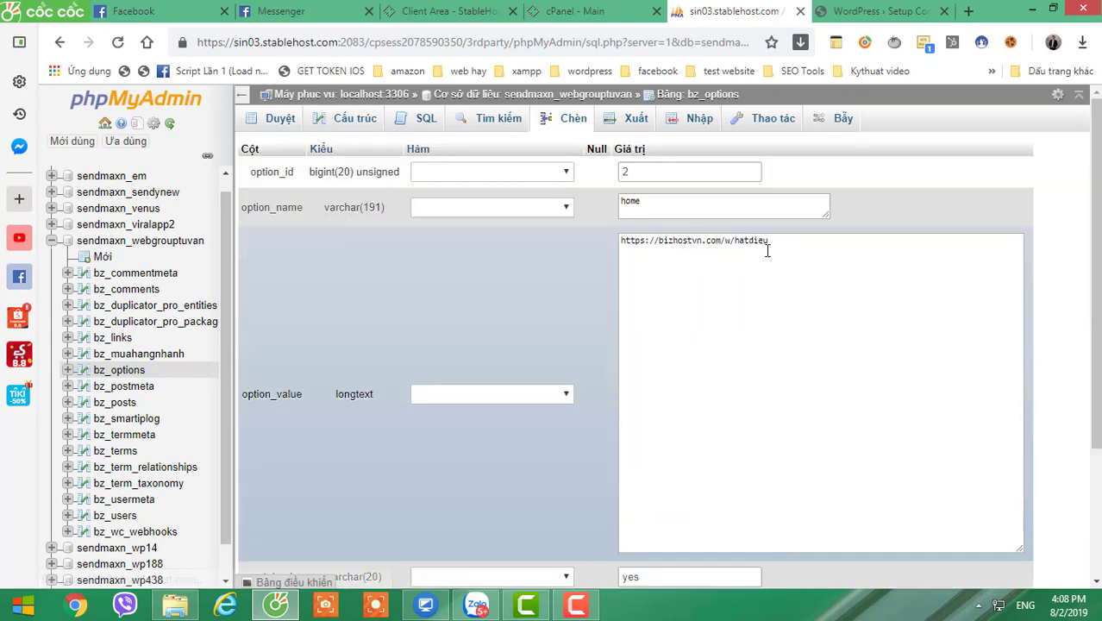
drag(768, 244, 616, 250)
key(ctrl+v)
scroll(802, 373, down, 2)
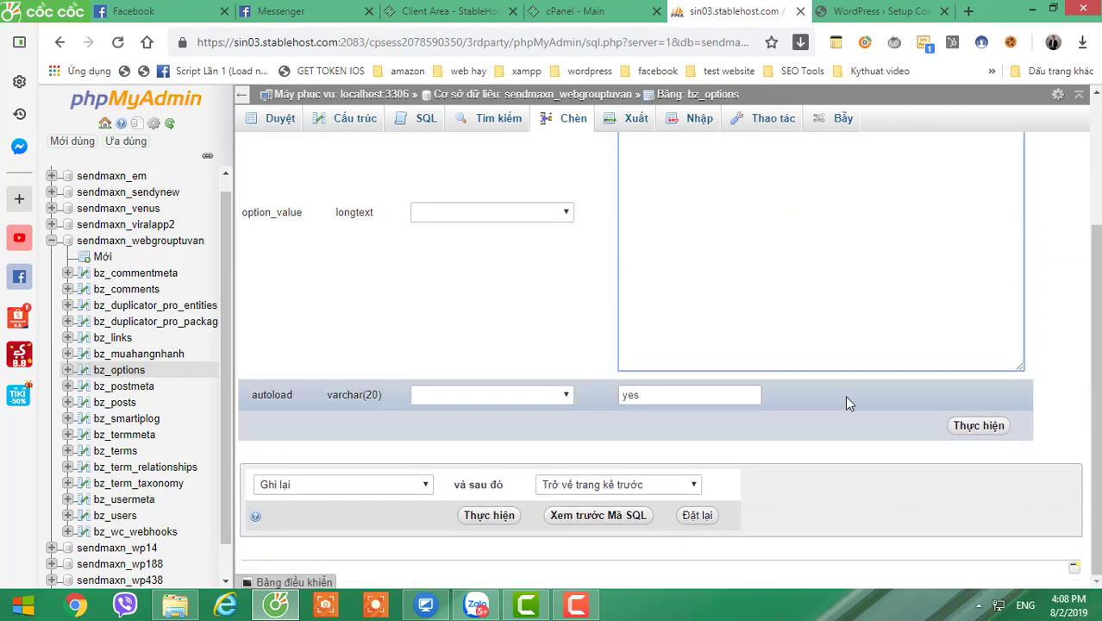
click(978, 426)
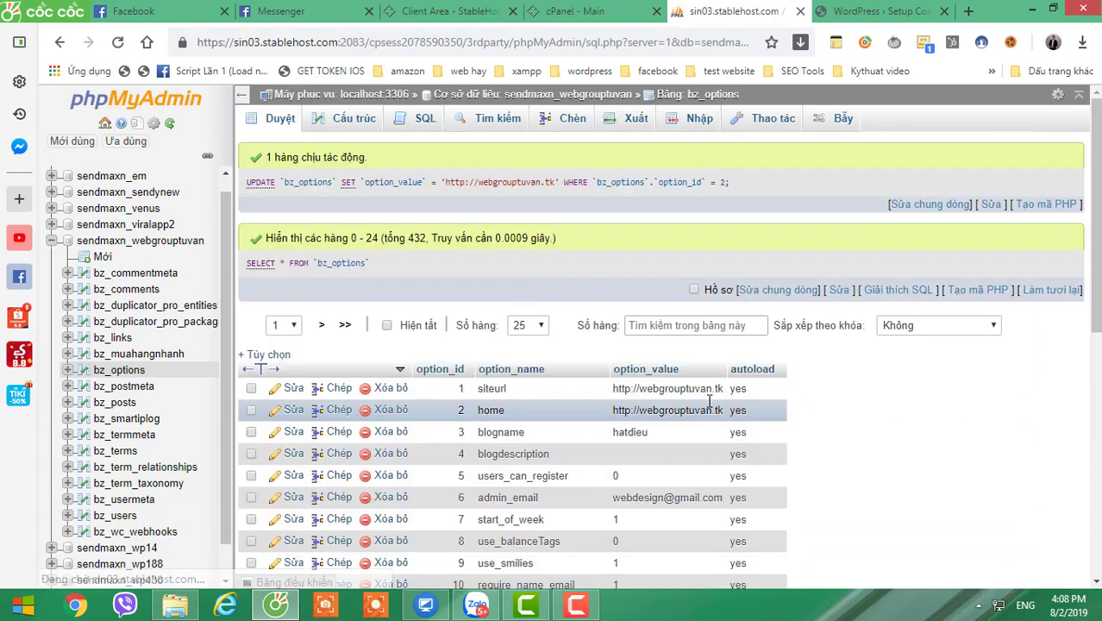
- Replace the admin_email option's prefix with the new one and return to the WordPress setup page
scroll(707, 399, down, 2)
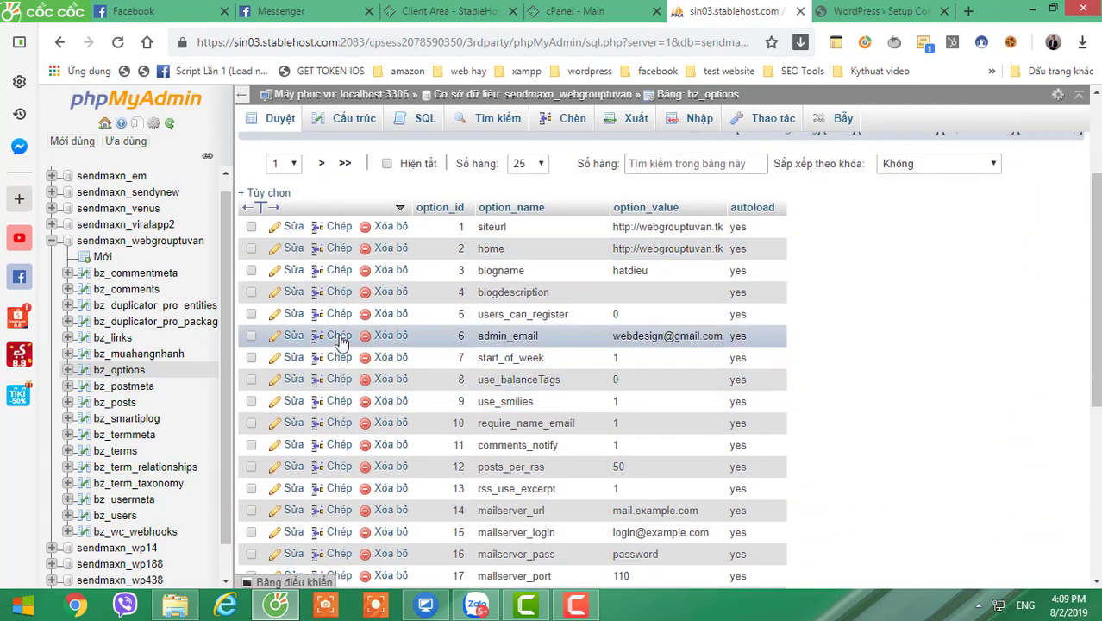
click(297, 336)
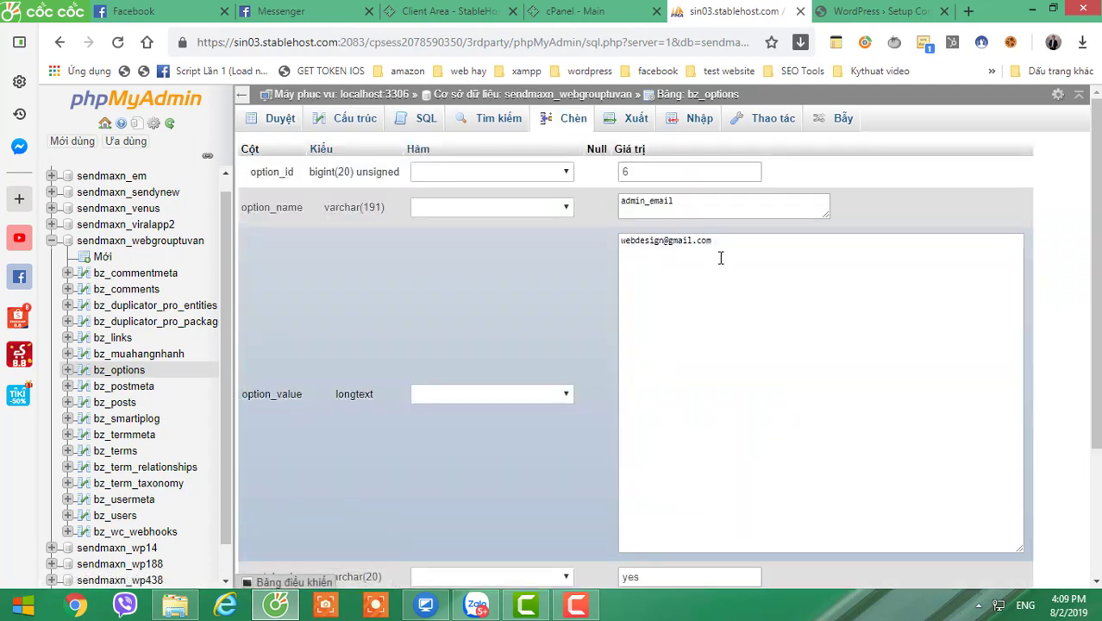
drag(662, 244, 606, 245)
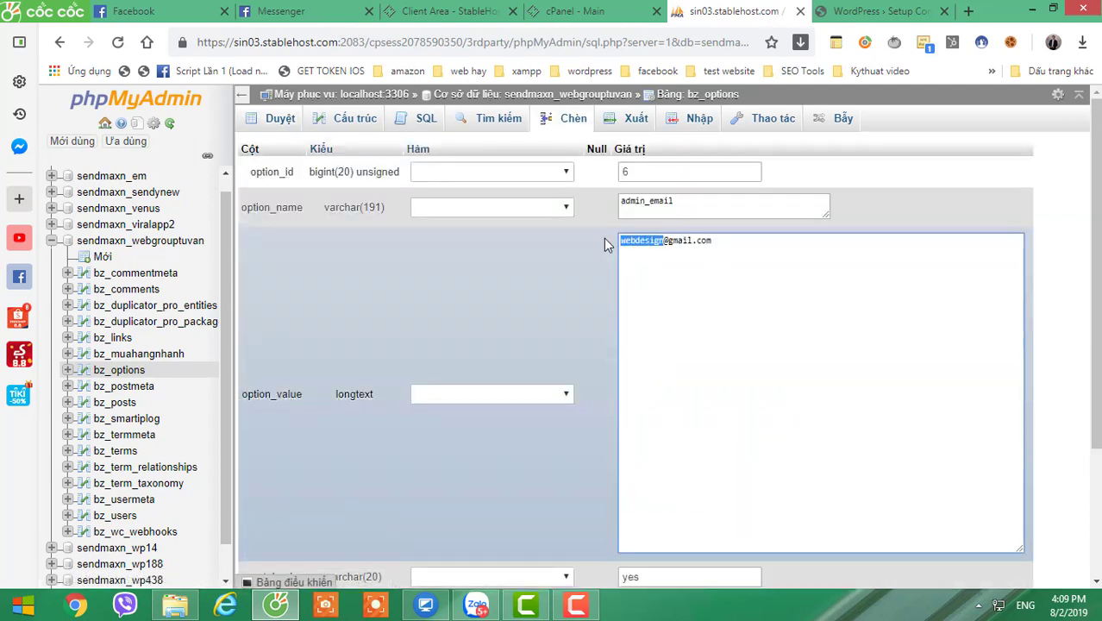
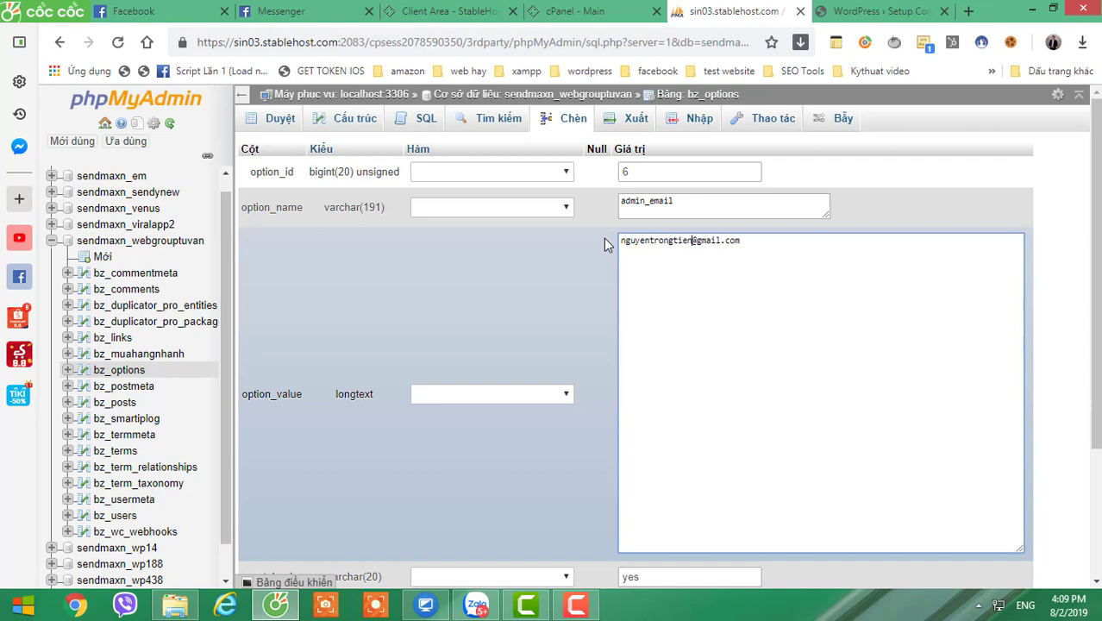
scroll(906, 423, down, 3)
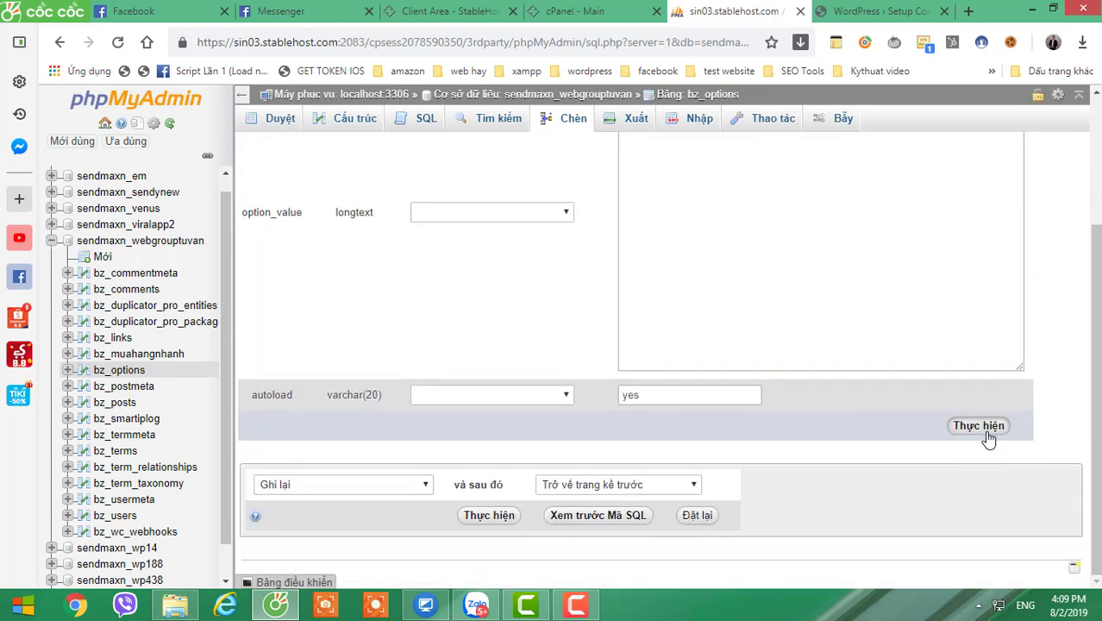
click(985, 428)
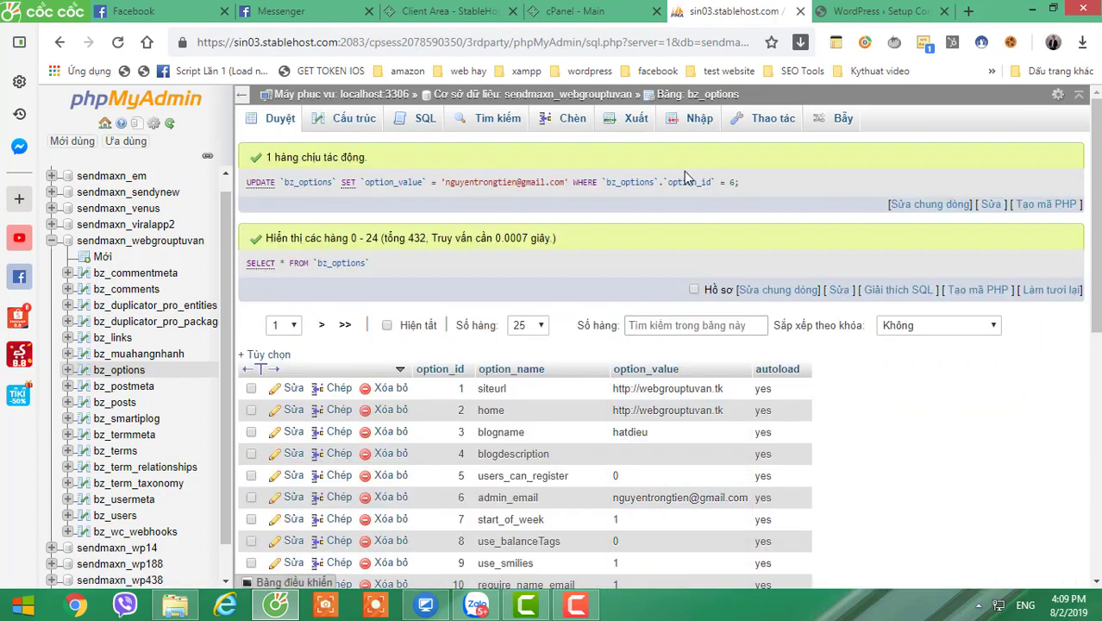
click(827, 9)
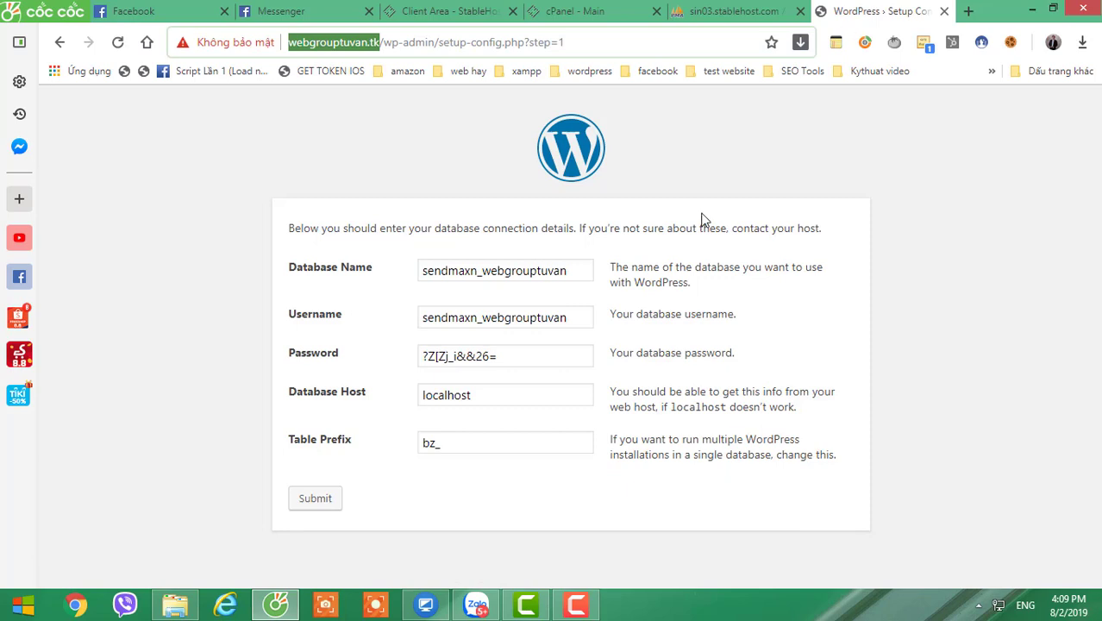
- Submit the database connection details and open webgrouptuvan.tk in a new tab
click(311, 508)
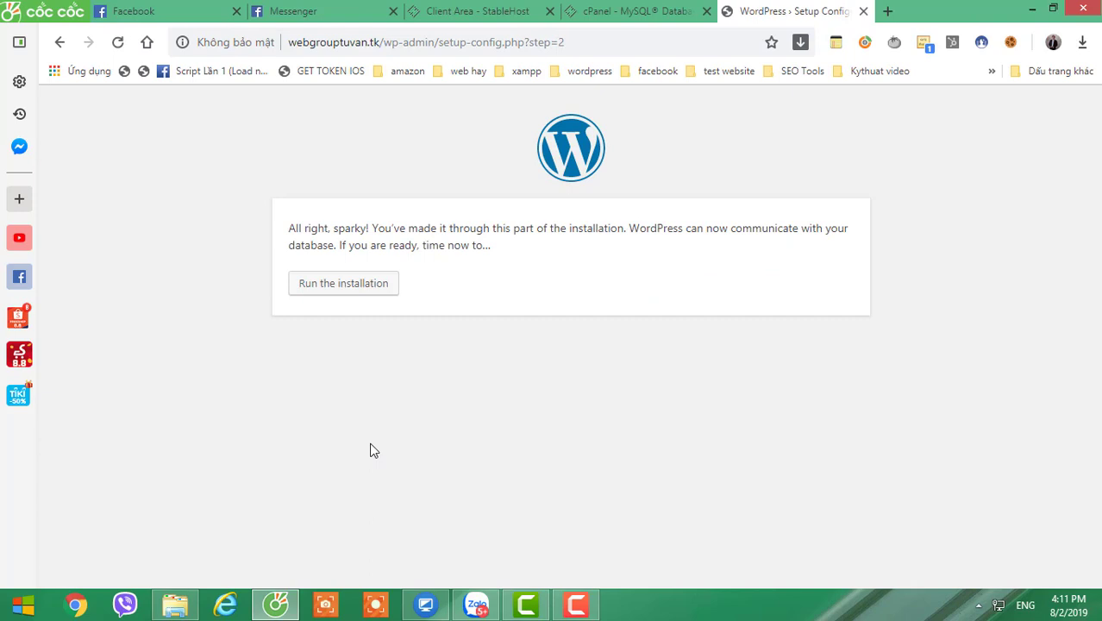
drag(379, 41, 285, 41)
key(ctrl+c)
key(ctrl+t)
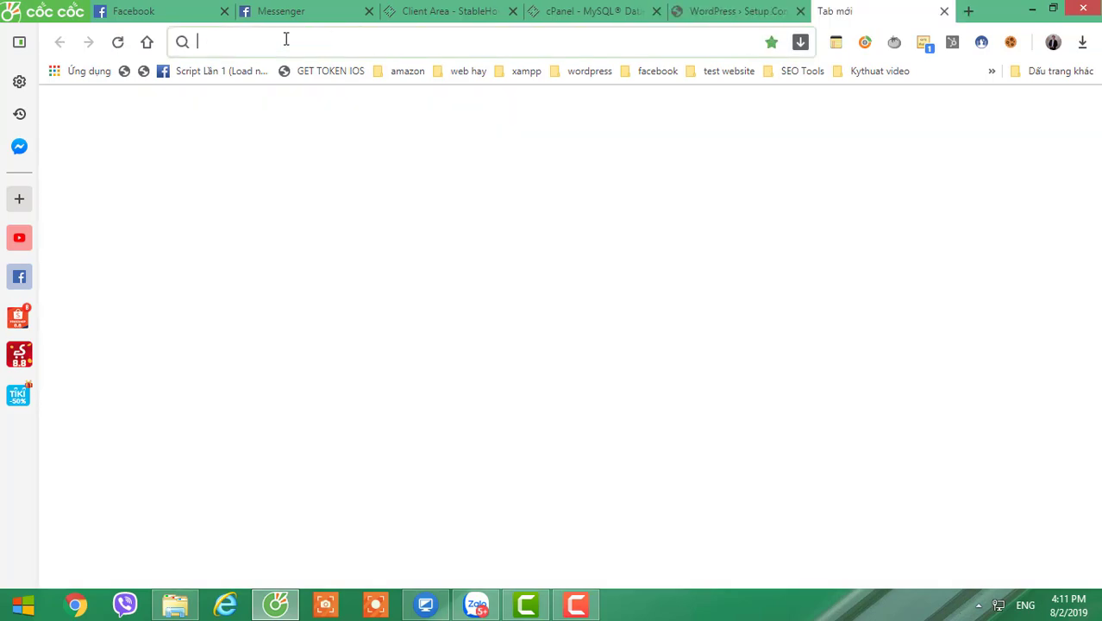
key(ctrl+v)
key(Return)
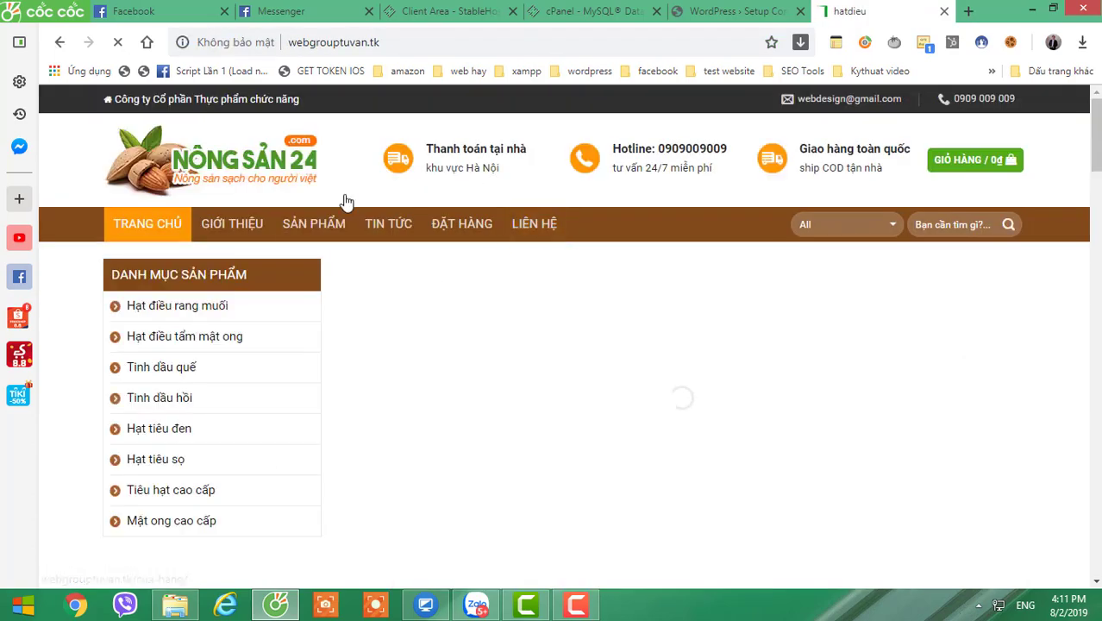
- Scroll through the Nông Sản 24 homepage to confirm products and footer load
scroll(481, 343, down, 2)
scroll(481, 343, down, 11)
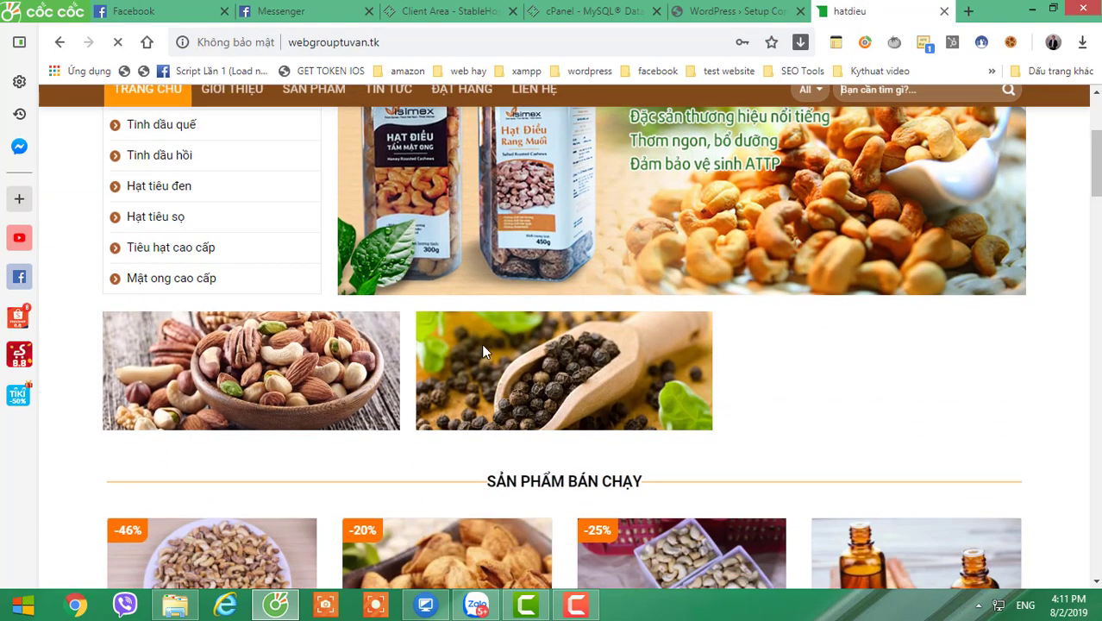
scroll(490, 345, down, 15)
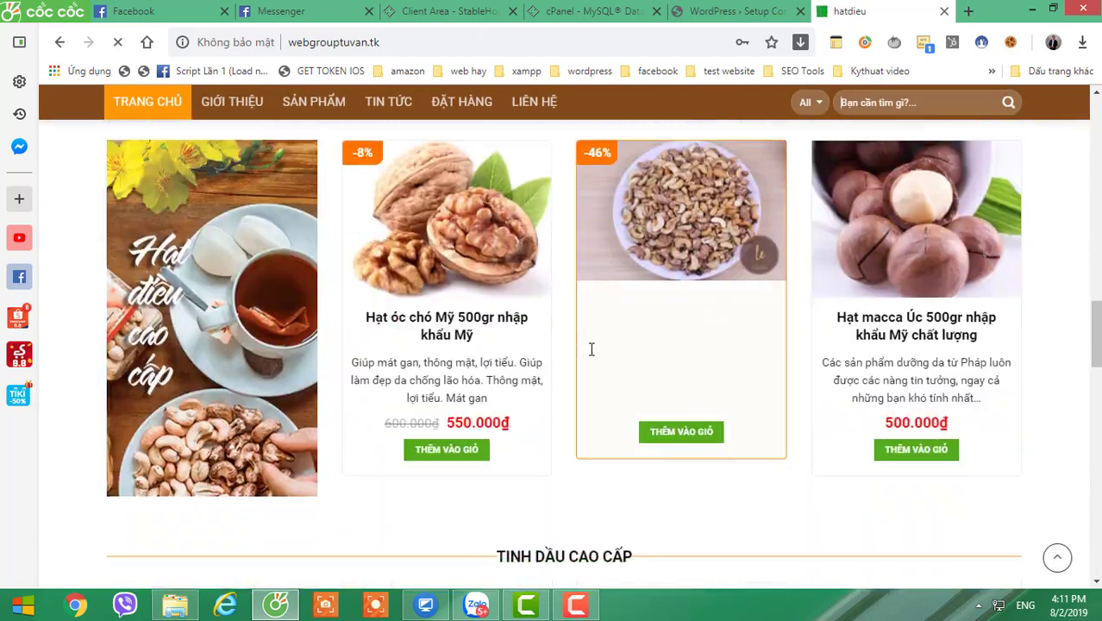
scroll(674, 360, down, 3)
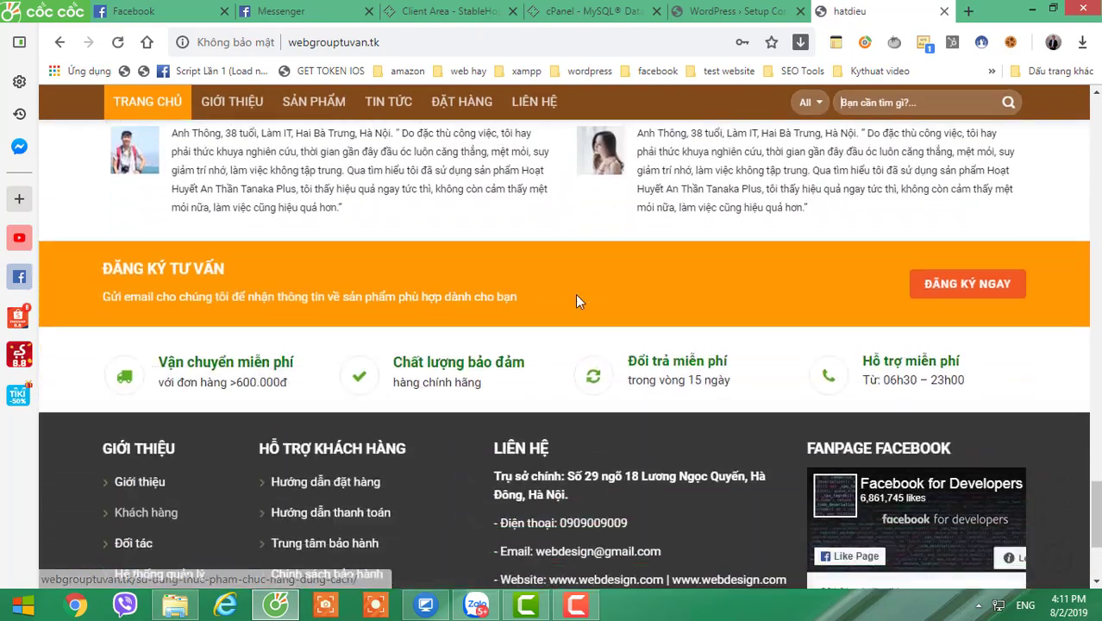
click(457, 43)
click(457, 45)
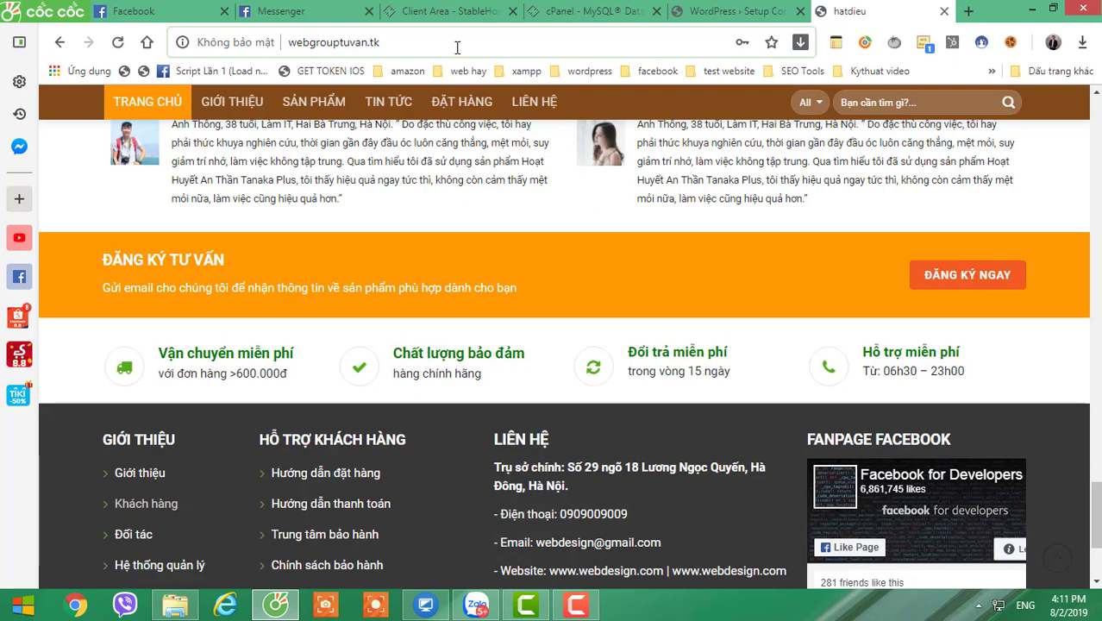
- Log in at /wp-login.php with the admin password, with Tự động đăng nhập ticked
text(/wp)
key(Return)
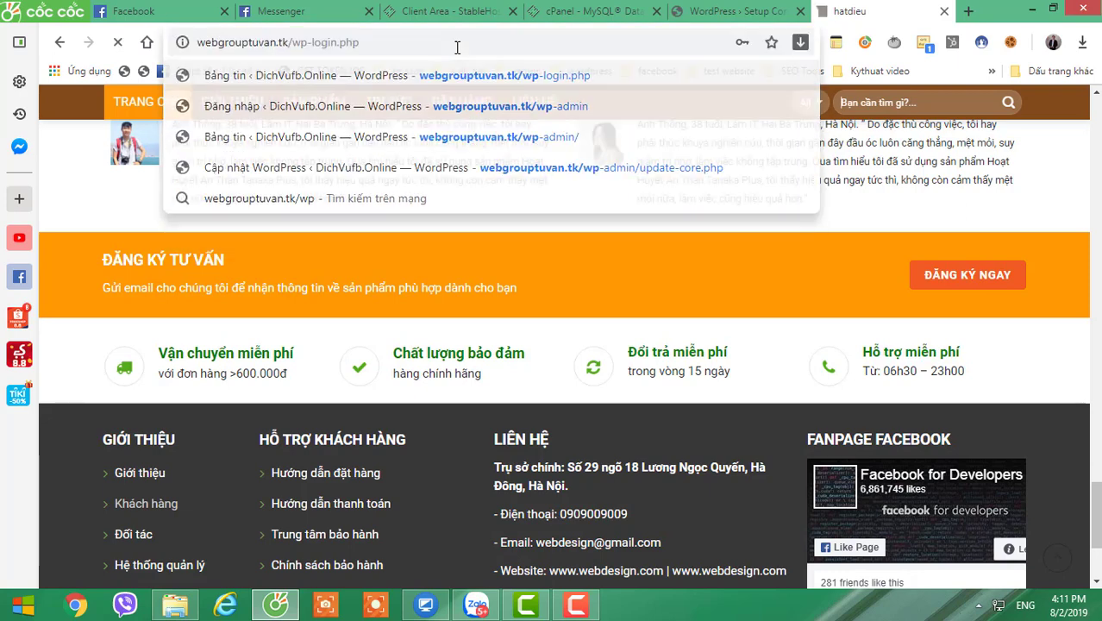
click(463, 385)
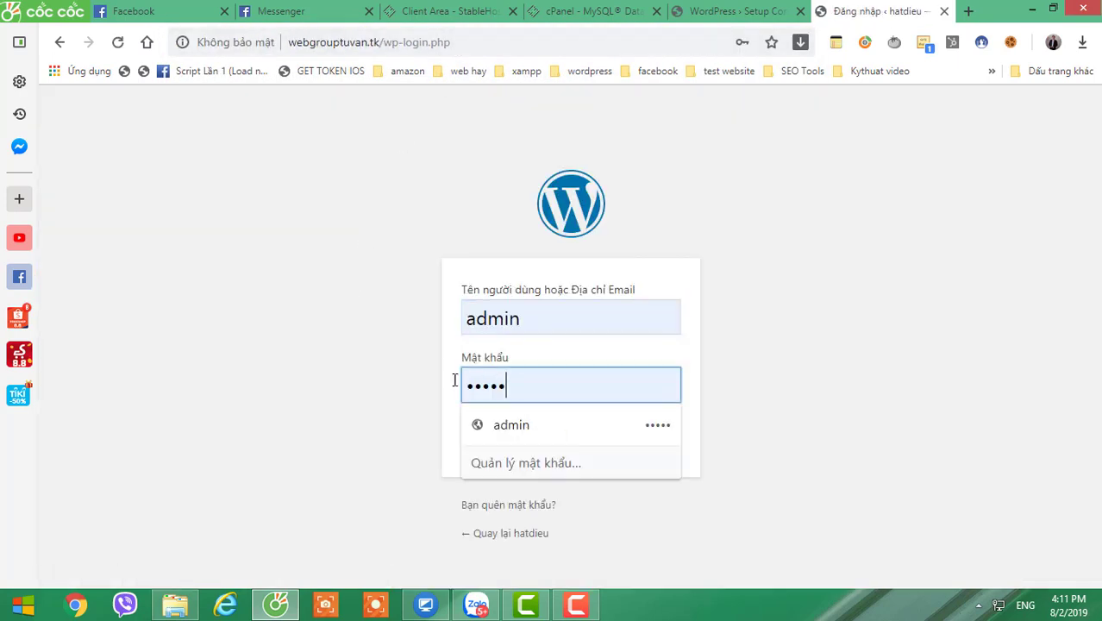
key(ctrl+a)
text(admin)
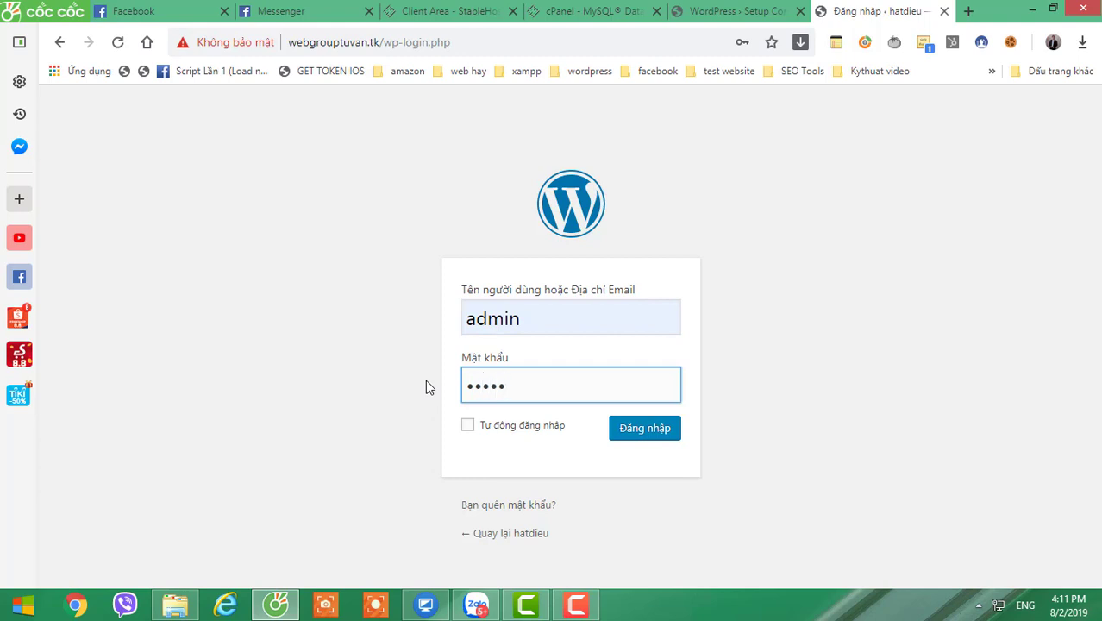
click(484, 427)
click(623, 431)
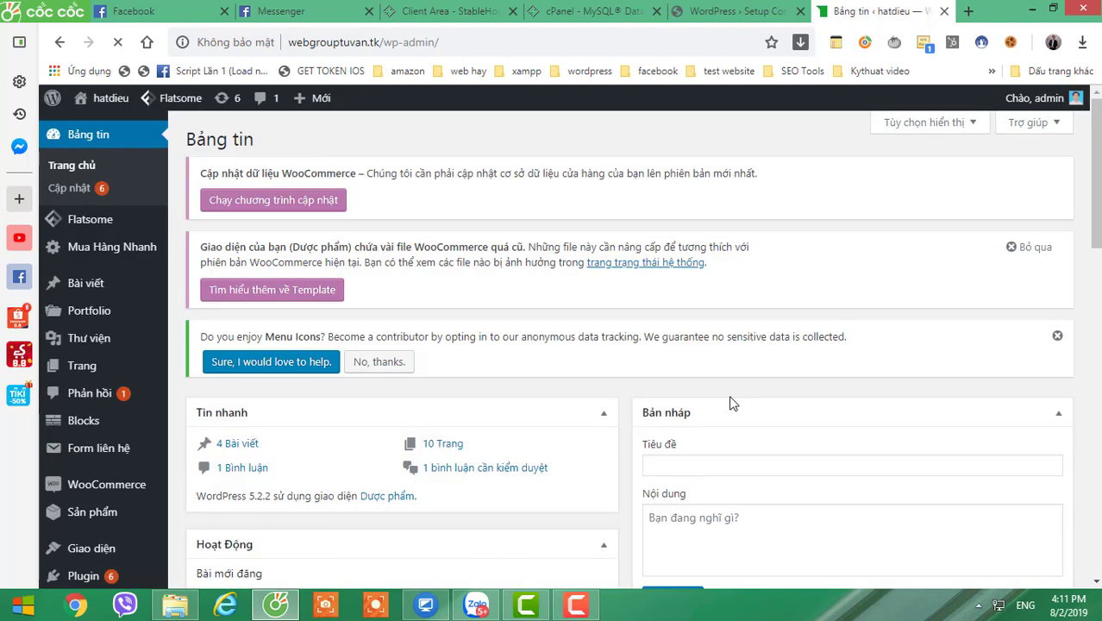
- Open the Cập nhật page and review the six plugins with available updates
click(91, 196)
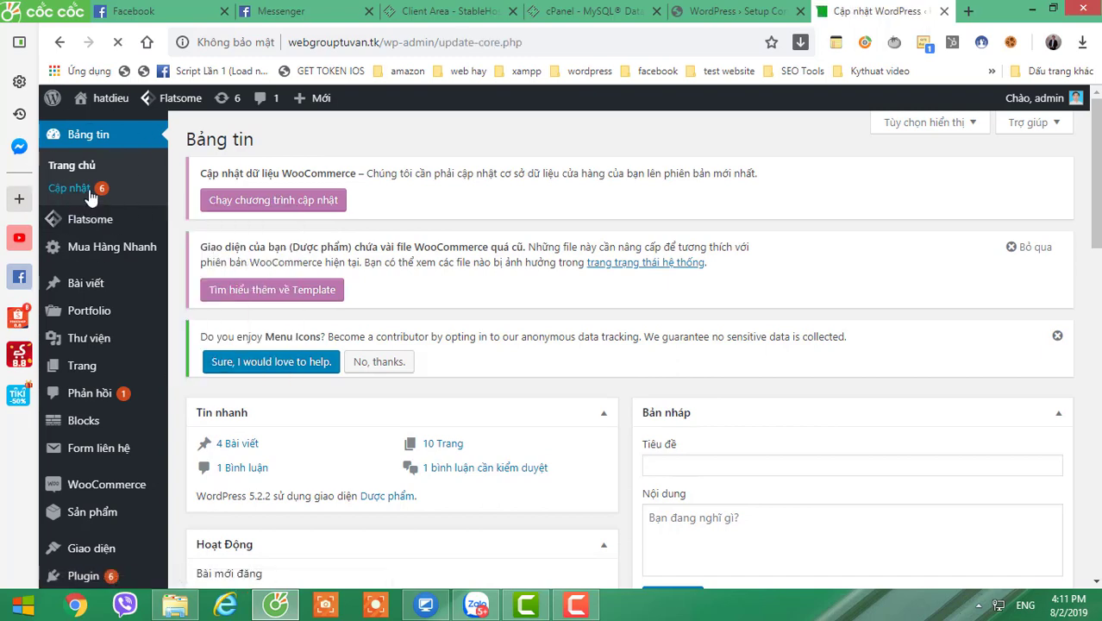
scroll(483, 436, down, 7)
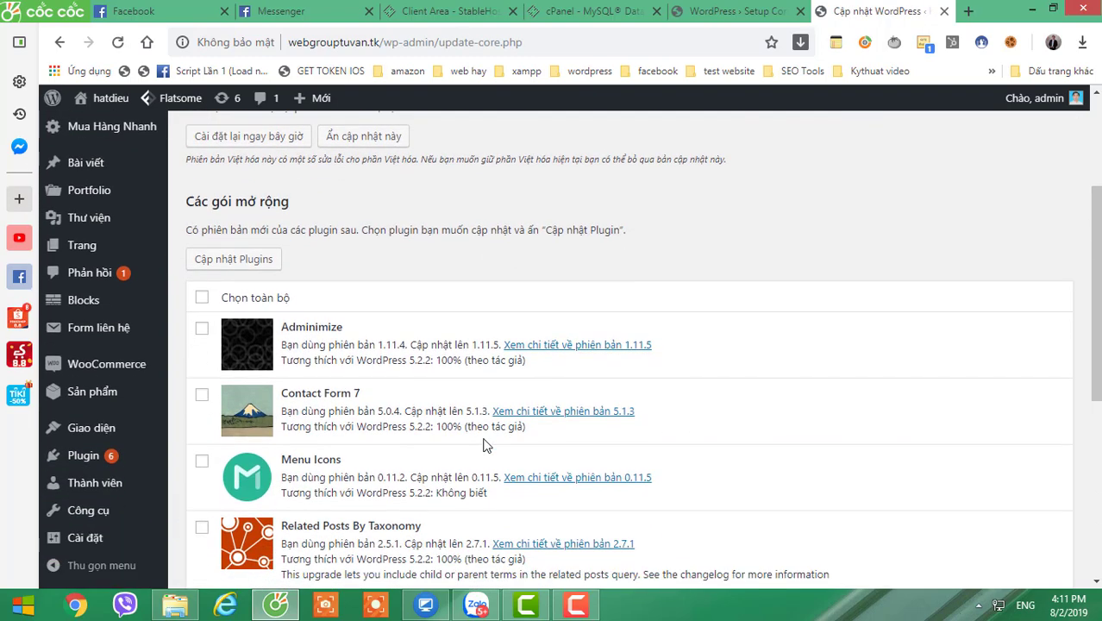
scroll(485, 439, down, 1)
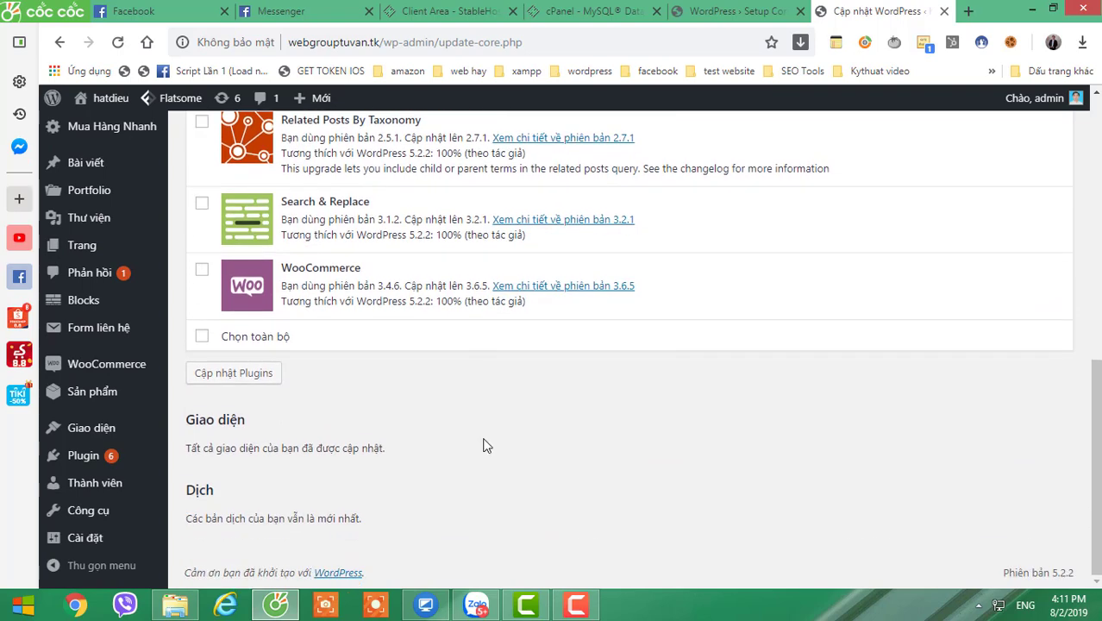
scroll(486, 444, up, 8)
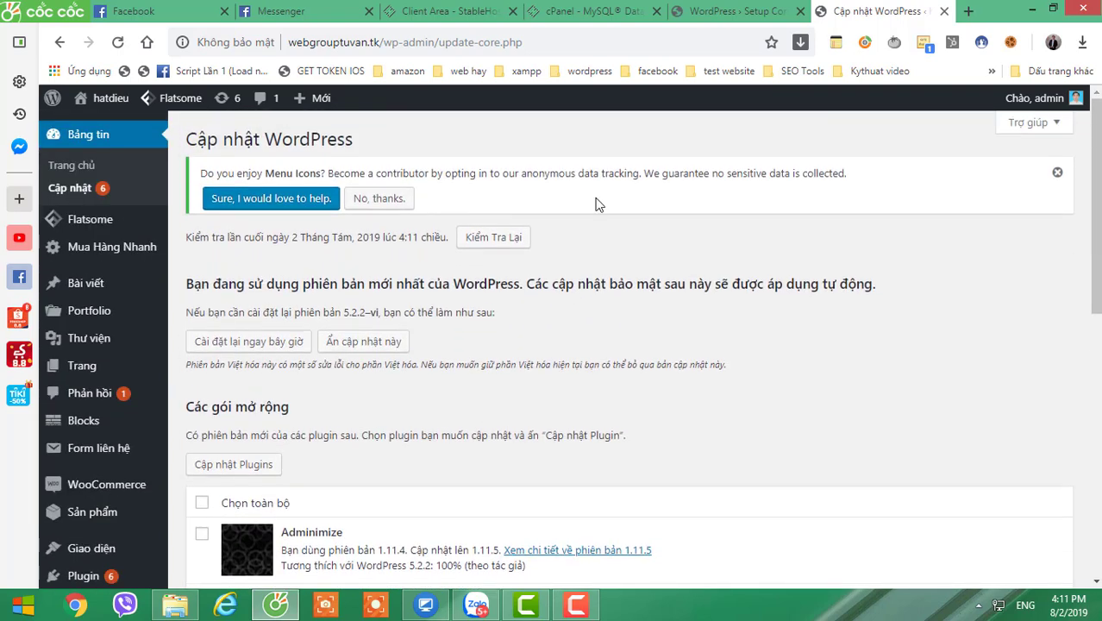